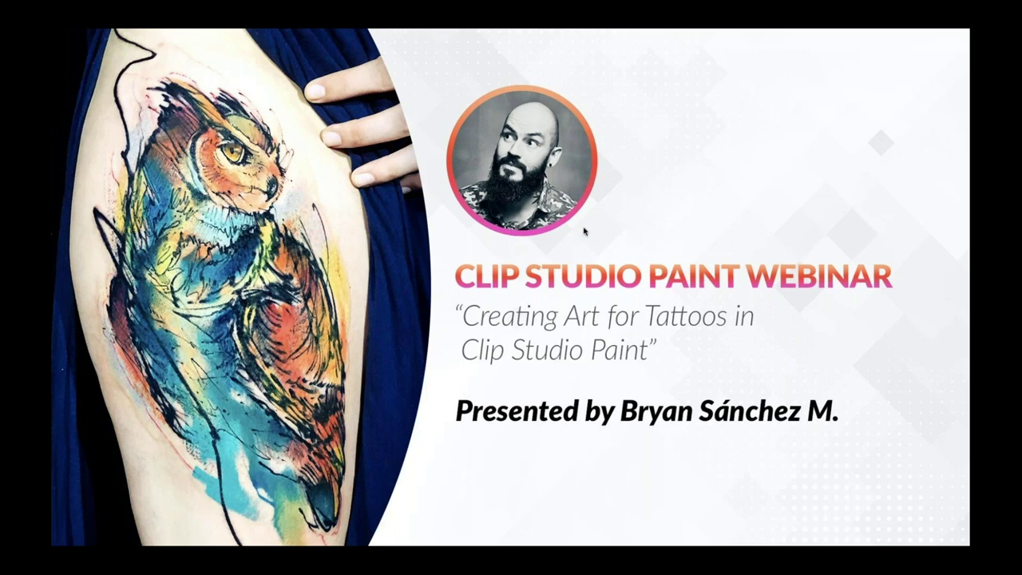
pyautogui.click(375, 304)
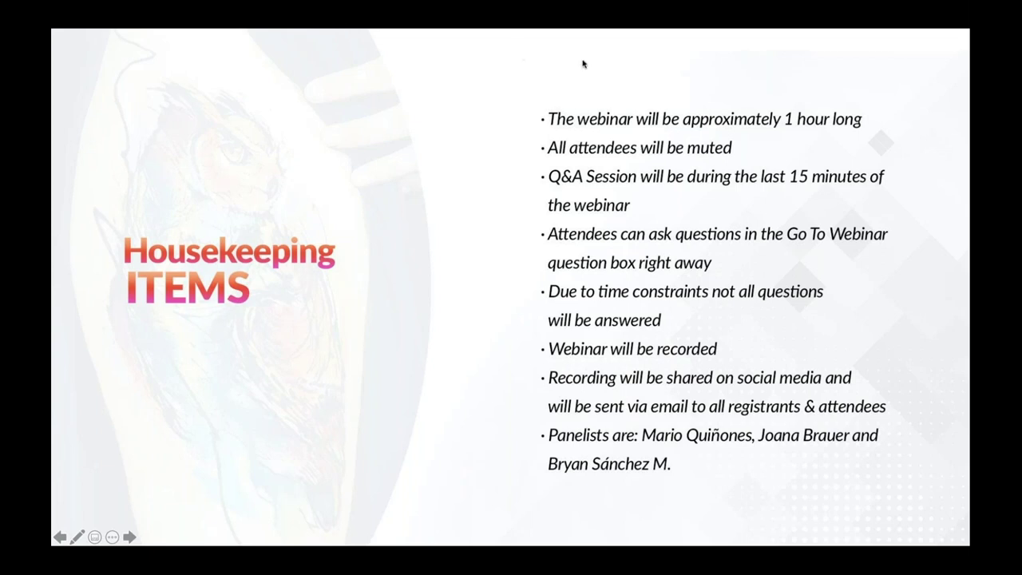
pyautogui.click(590, 97)
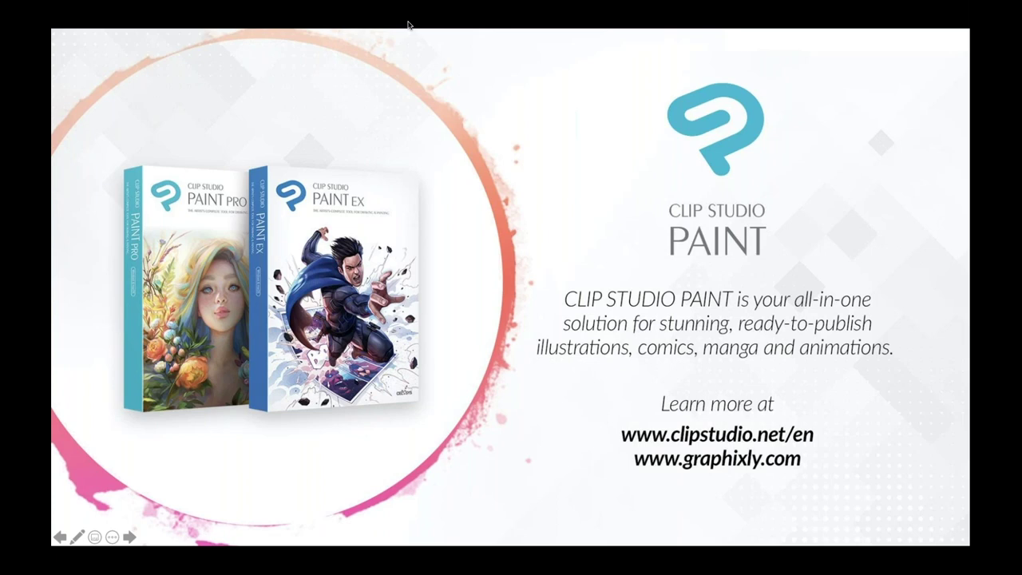
pyautogui.click(494, 125)
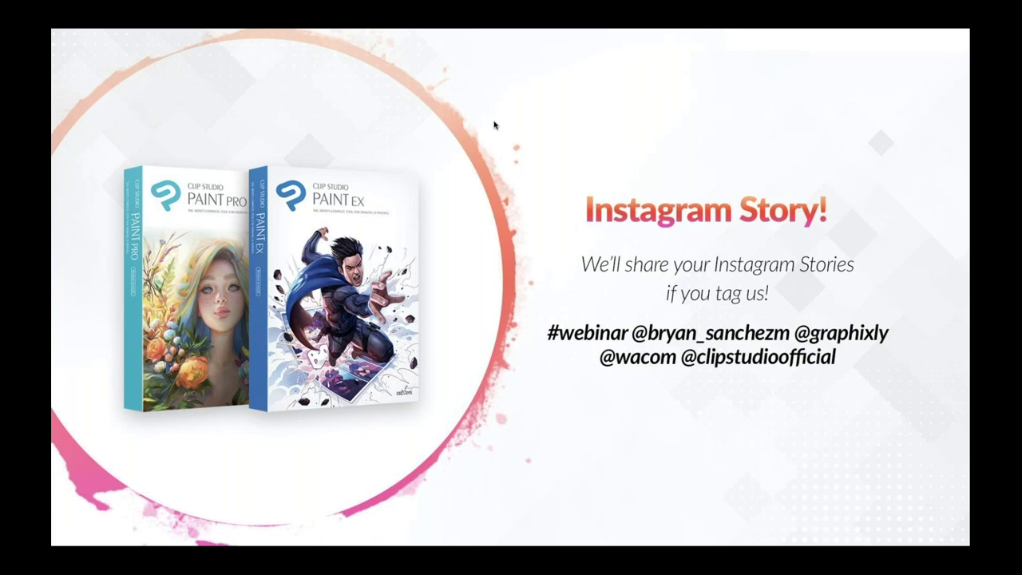
pyautogui.press('Right')
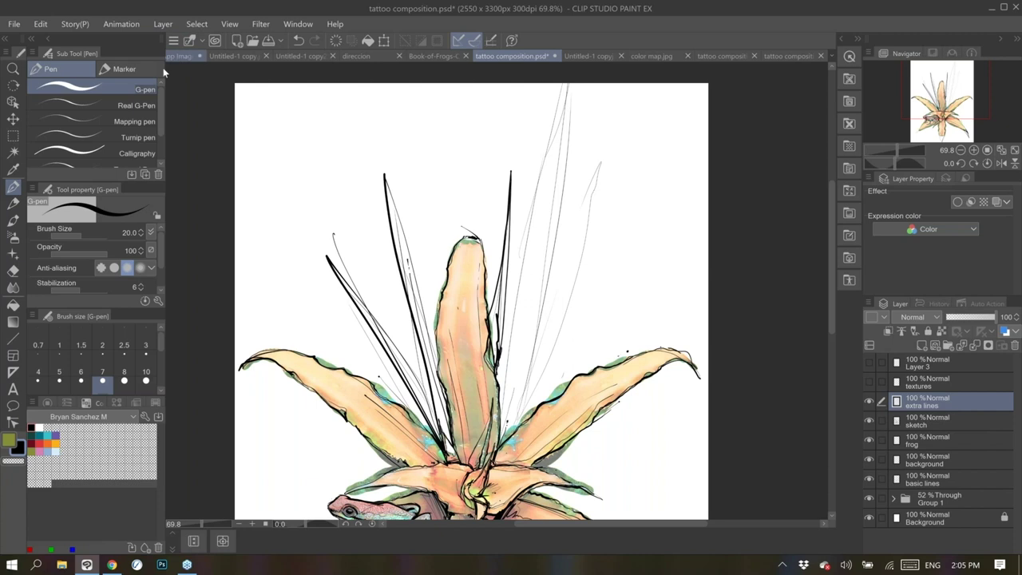
# Look through the open reference documents, from the client's arm photo to the frog photo 2.jpg
pyautogui.click(181, 57)
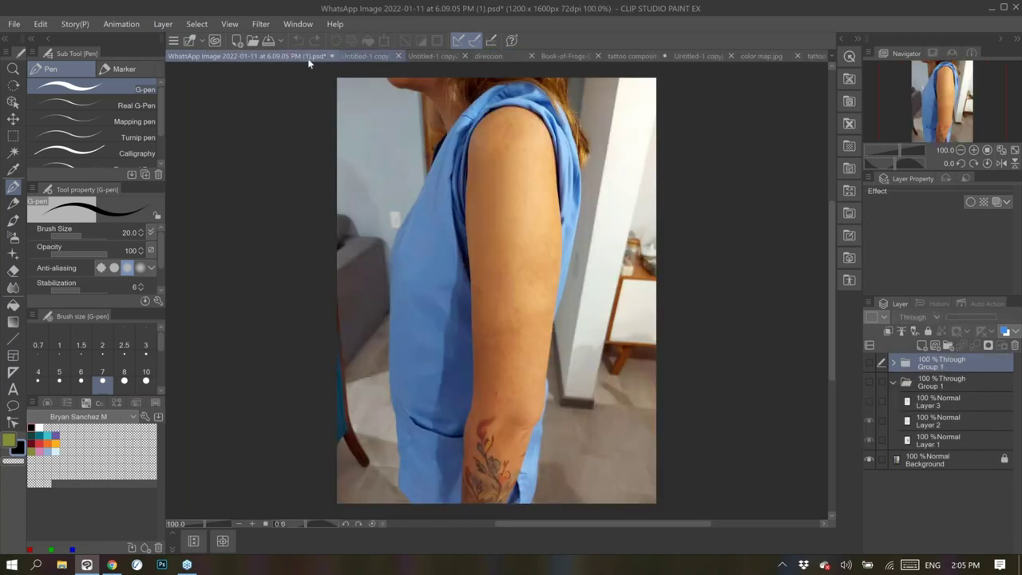
pyautogui.click(359, 55)
pyautogui.click(217, 53)
pyautogui.click(189, 60)
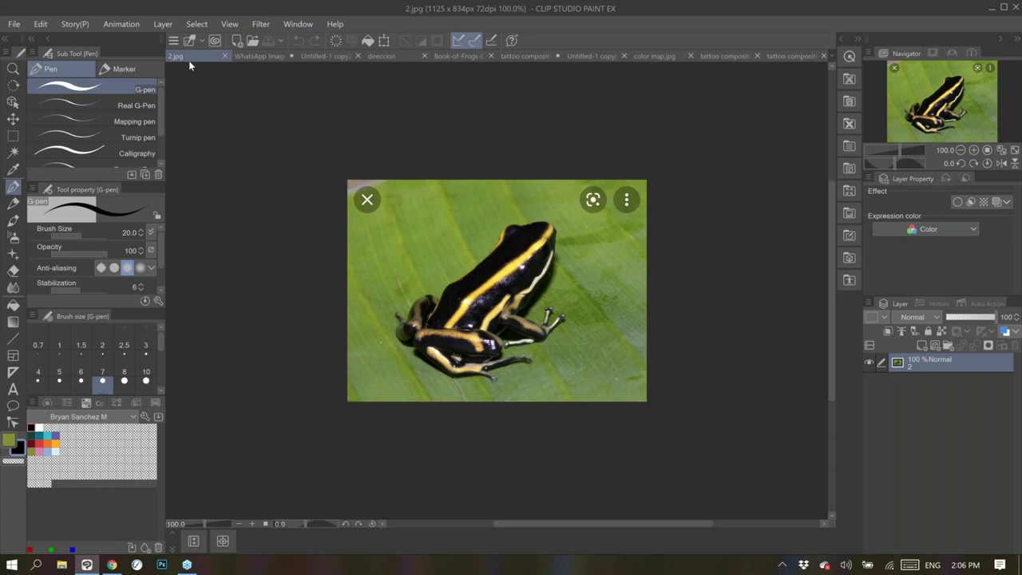
# Switch to Chrome and examine the tattoo, mural and painting posts on the artist's Instagram profile
pyautogui.click(110, 565)
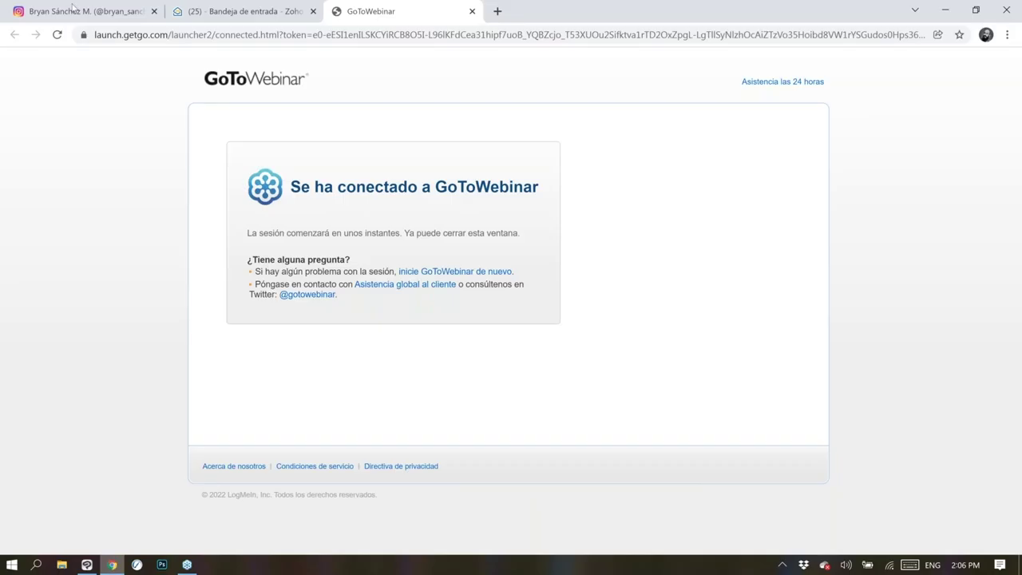
pyautogui.click(73, 9)
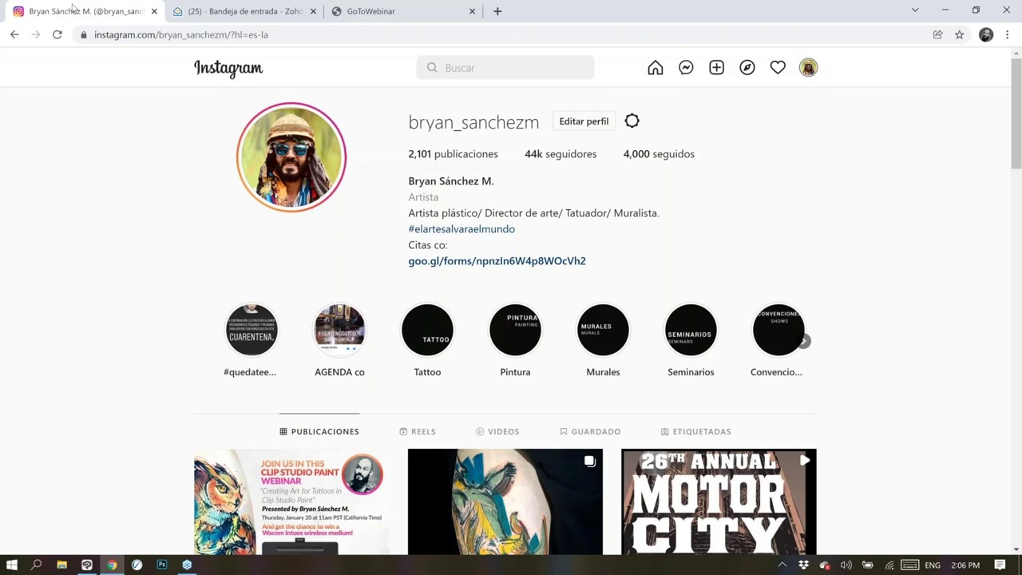
pyautogui.scroll(-3, 72, 7)
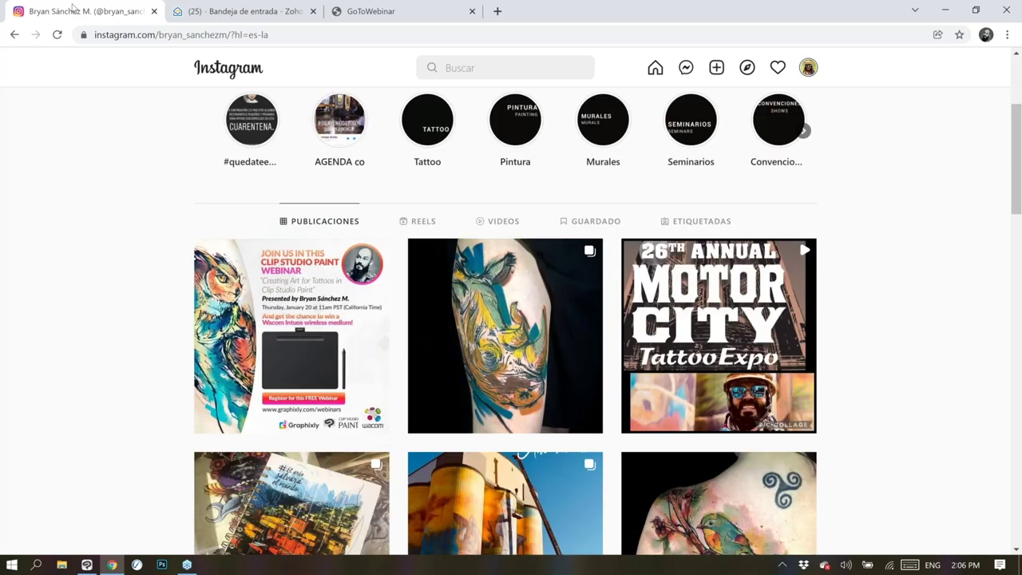
pyautogui.scroll(-2, 72, 6)
pyautogui.scroll(-2, 72, 7)
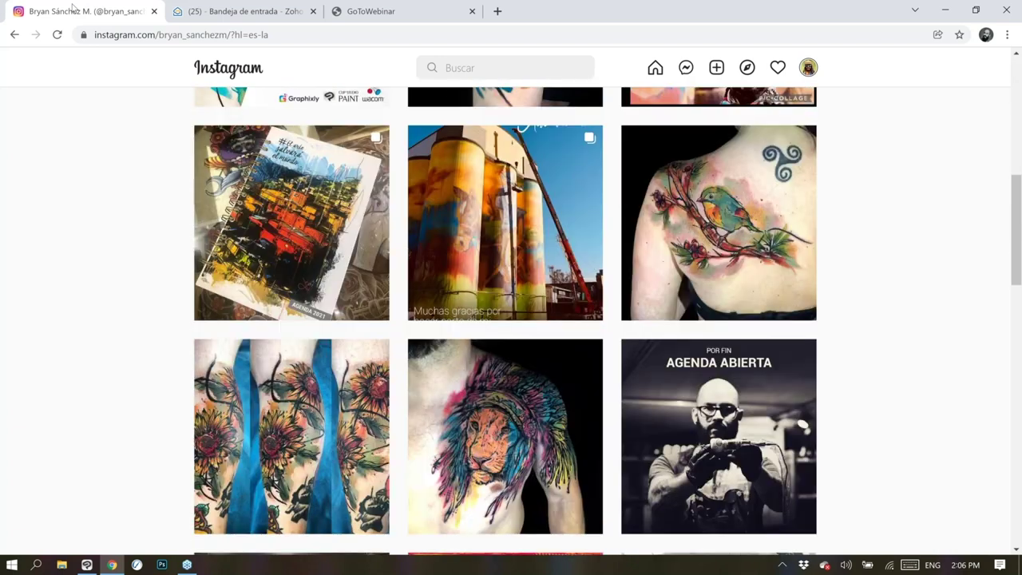
pyautogui.scroll(-2, 73, 7)
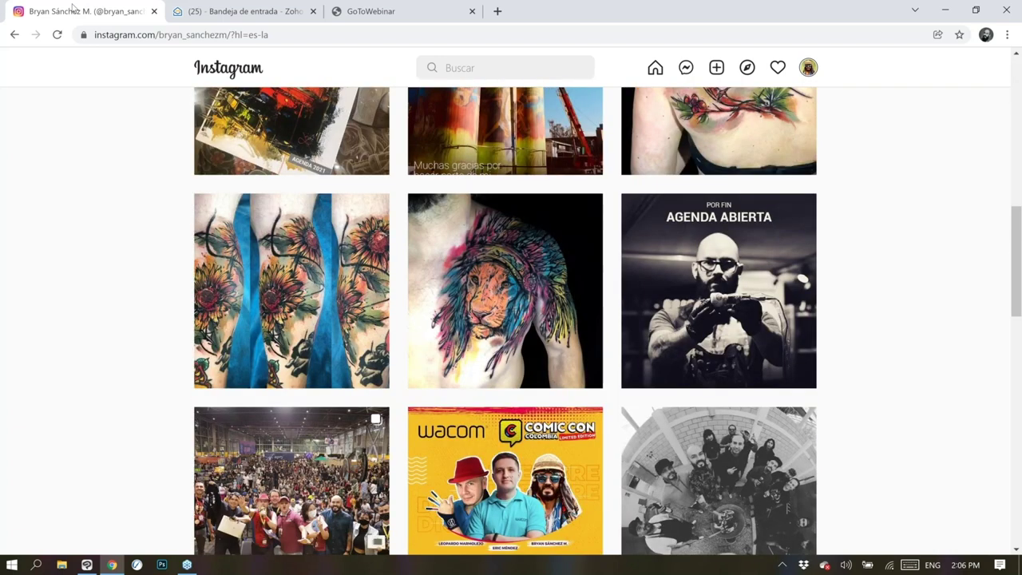
pyautogui.scroll(-2, 72, 6)
pyautogui.scroll(-3, 72, 6)
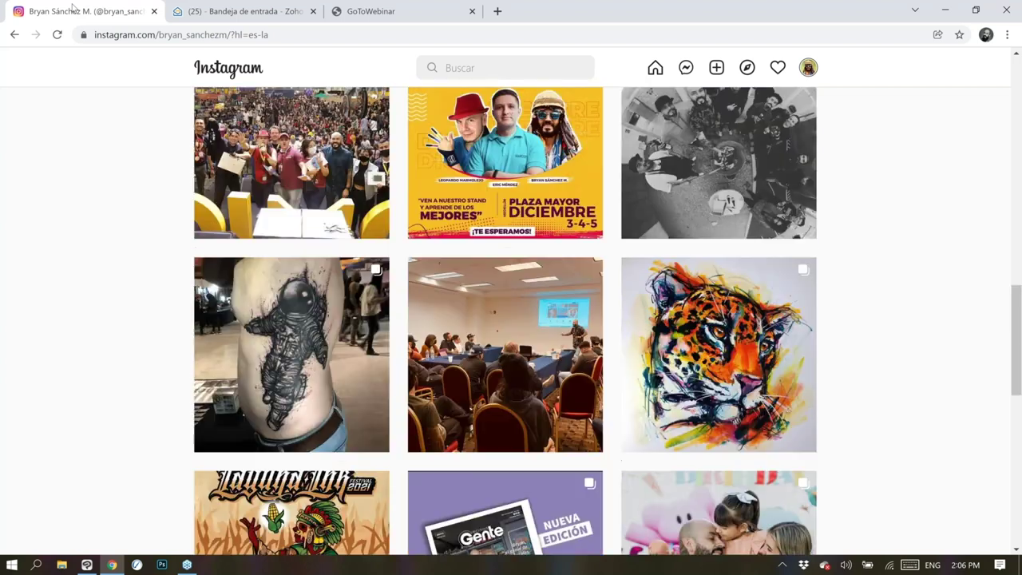
pyautogui.scroll(-3, 72, 7)
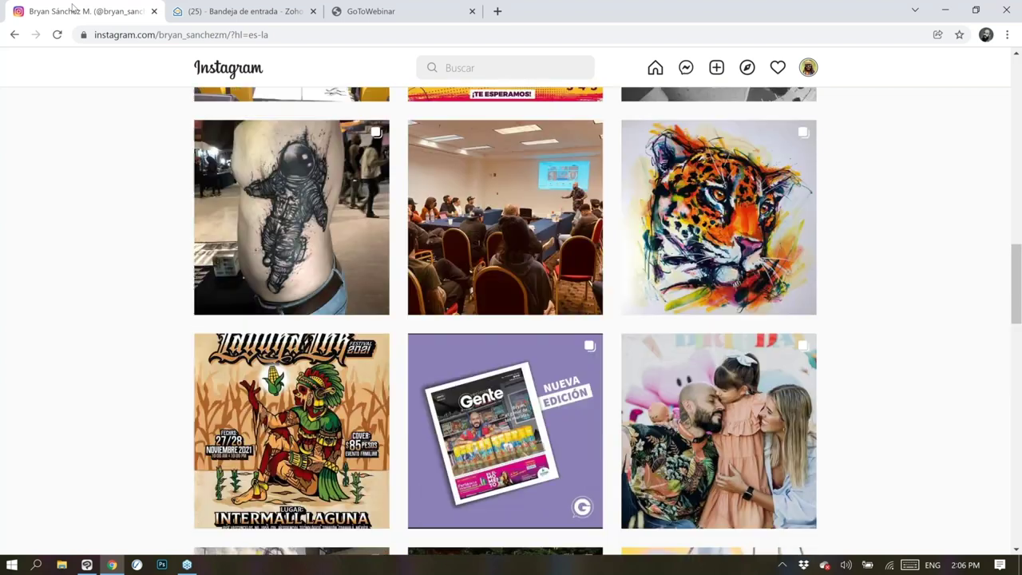
# Switch back to Clip Studio Paint and review the frog photo, the client's arm photo and the plant reference sheet
pyautogui.click(86, 565)
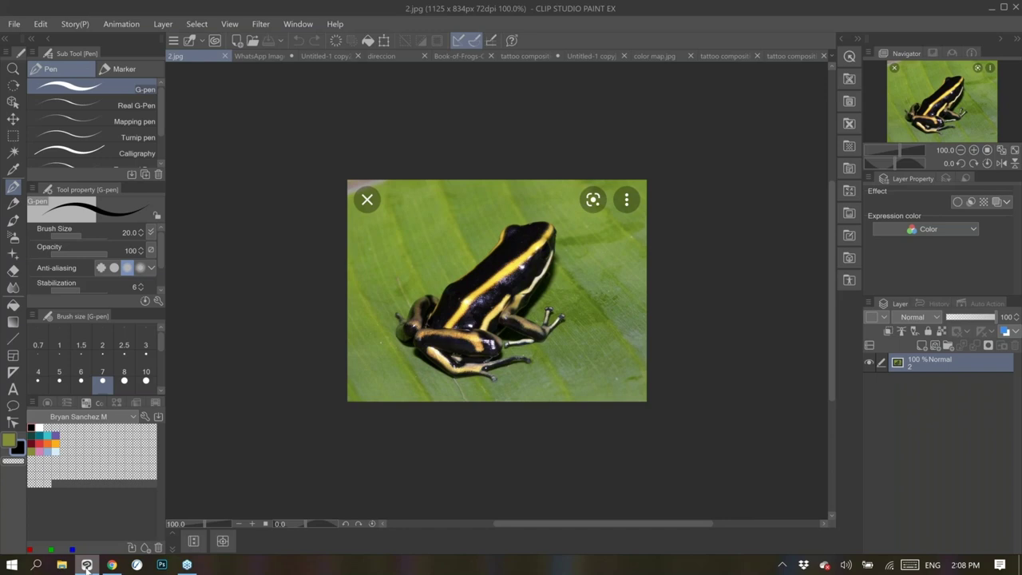
pyautogui.click(257, 56)
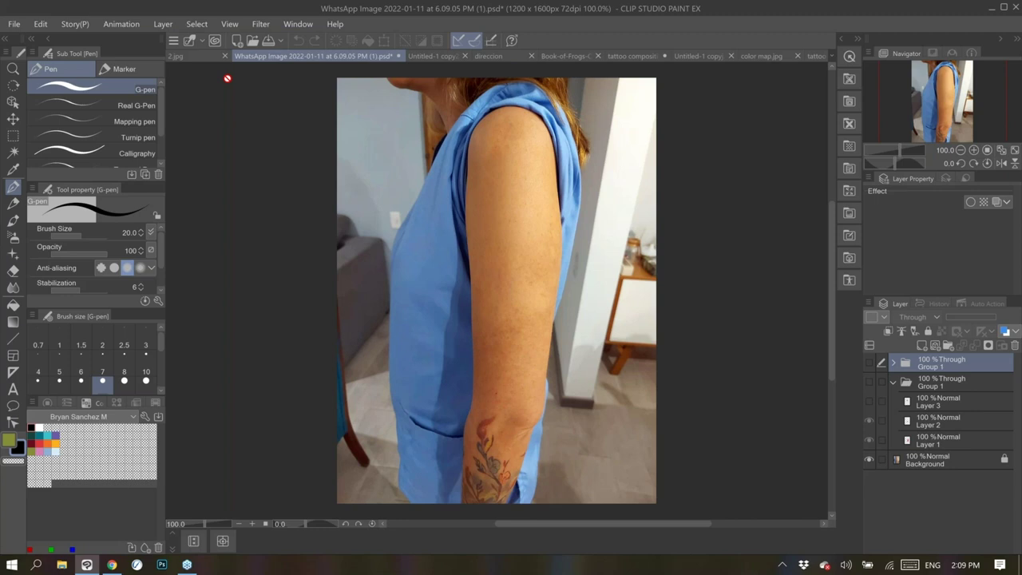
pyautogui.click(185, 57)
pyautogui.click(263, 58)
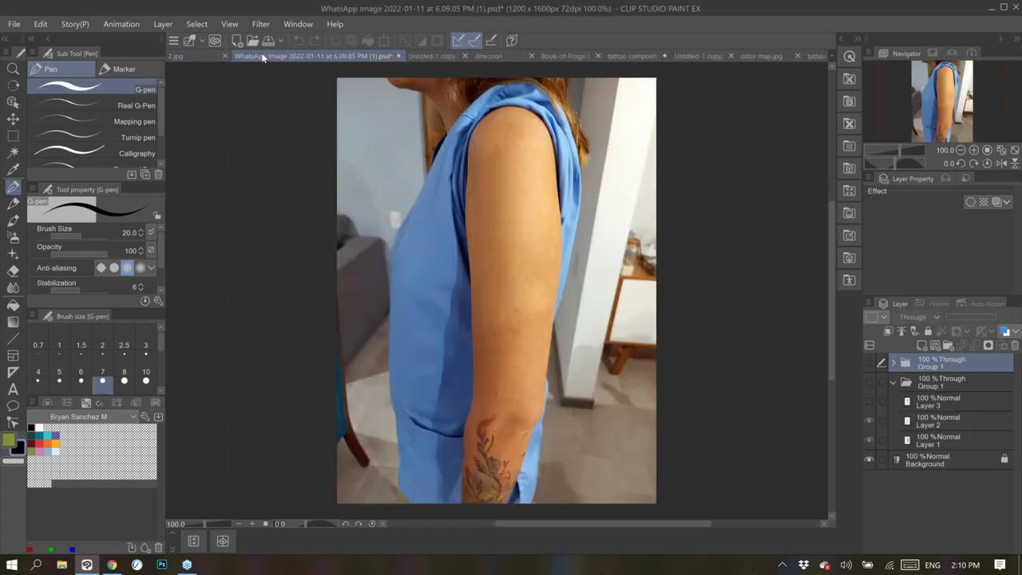
pyautogui.click(423, 53)
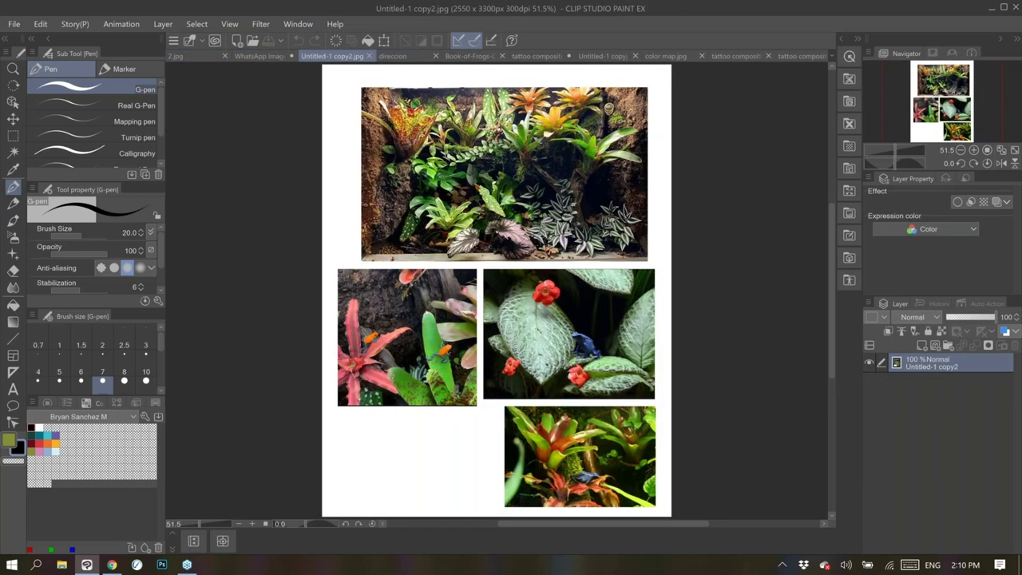
pyautogui.click(254, 60)
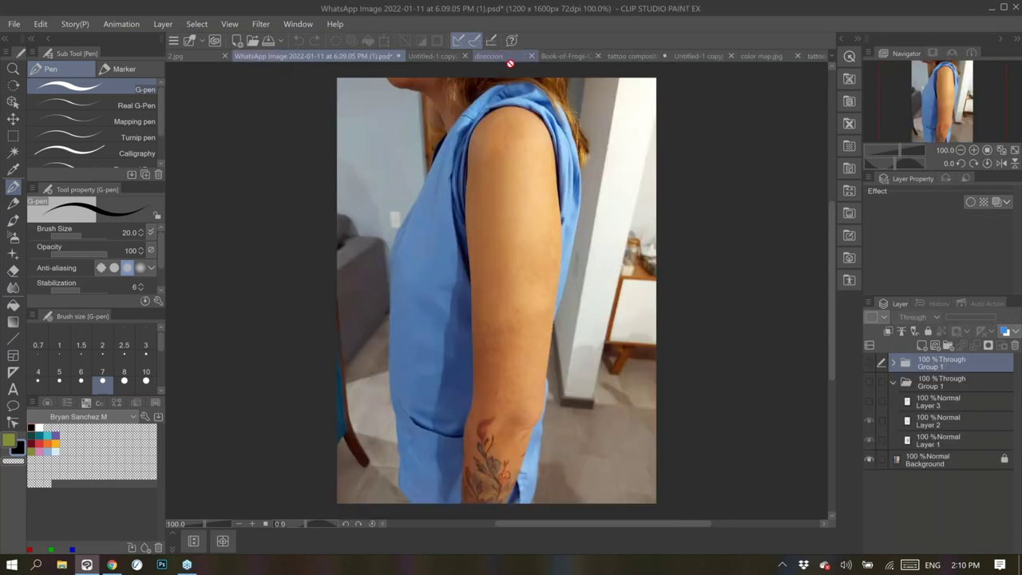
# In the direccion document, compare the red arrows on Layer 2 with the green arrows on Layer 1, leaving only the red ones visible
pyautogui.click(486, 56)
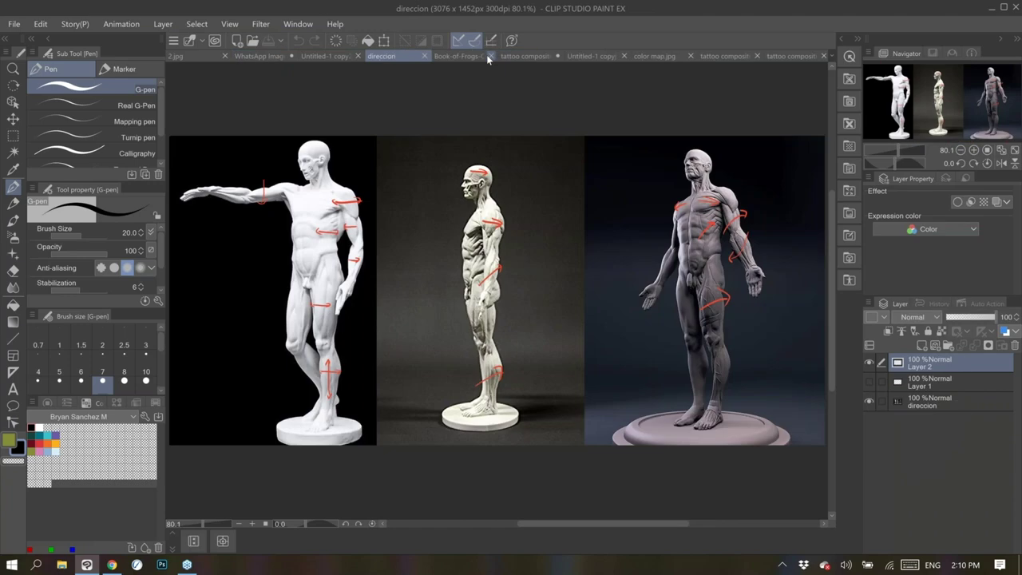
pyautogui.click(875, 382)
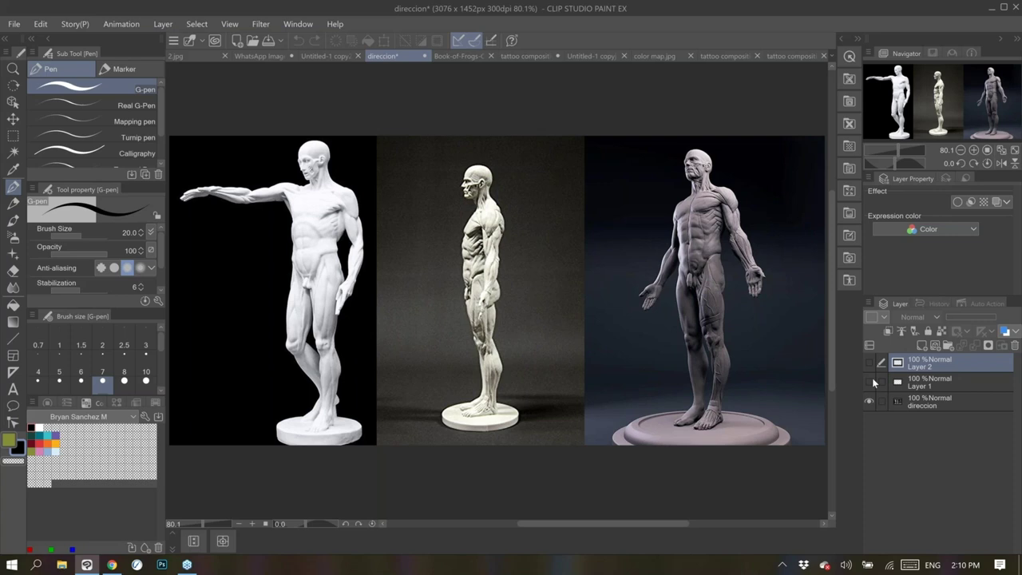
pyautogui.click(869, 384)
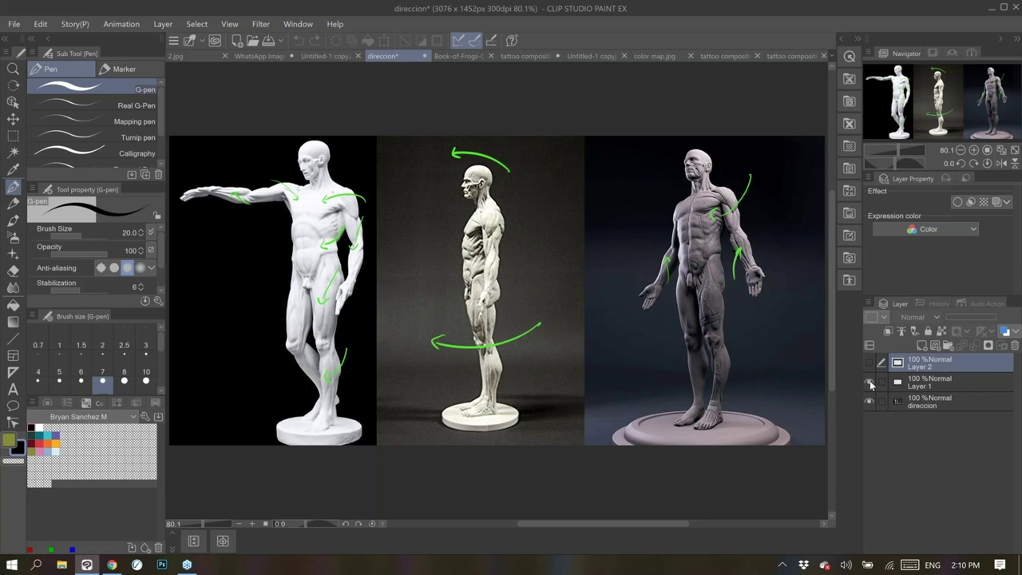
pyautogui.click(869, 383)
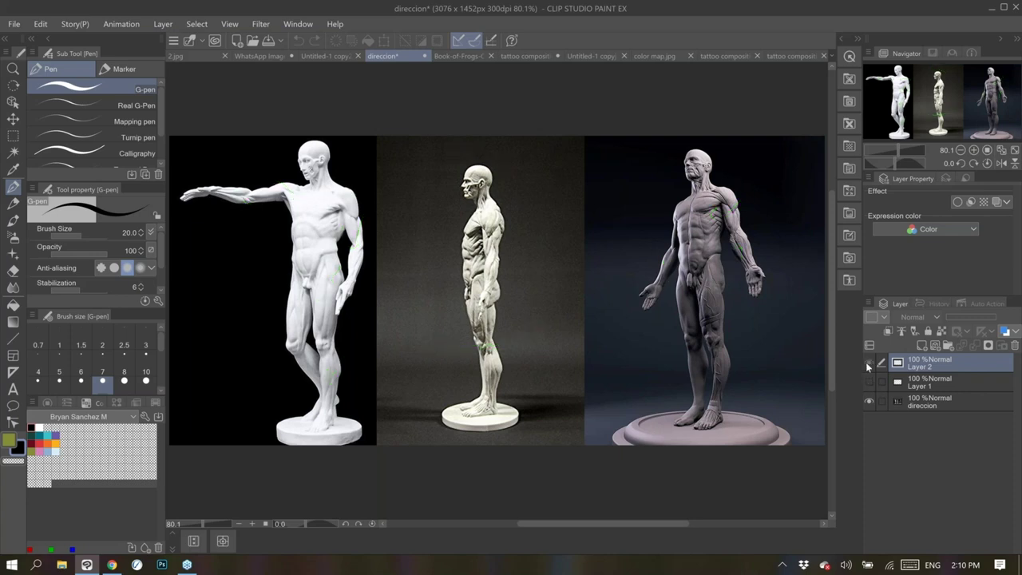
pyautogui.click(869, 364)
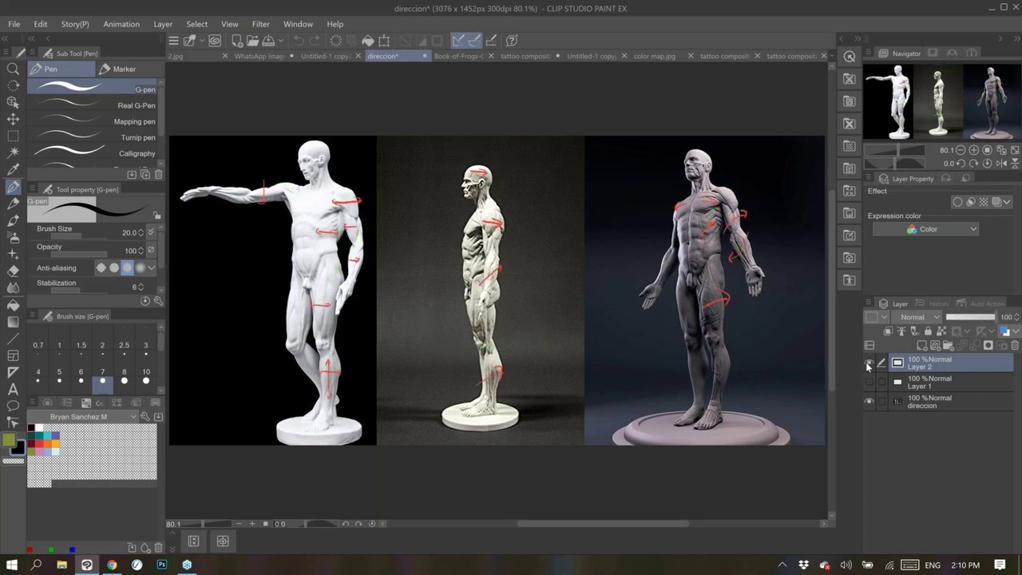
# Add a new raster layer above Layer 2 and sketch a small black shape on the middle figure's forearm
pyautogui.scroll(2, 523, 266)
pyautogui.scroll(4, 511, 264)
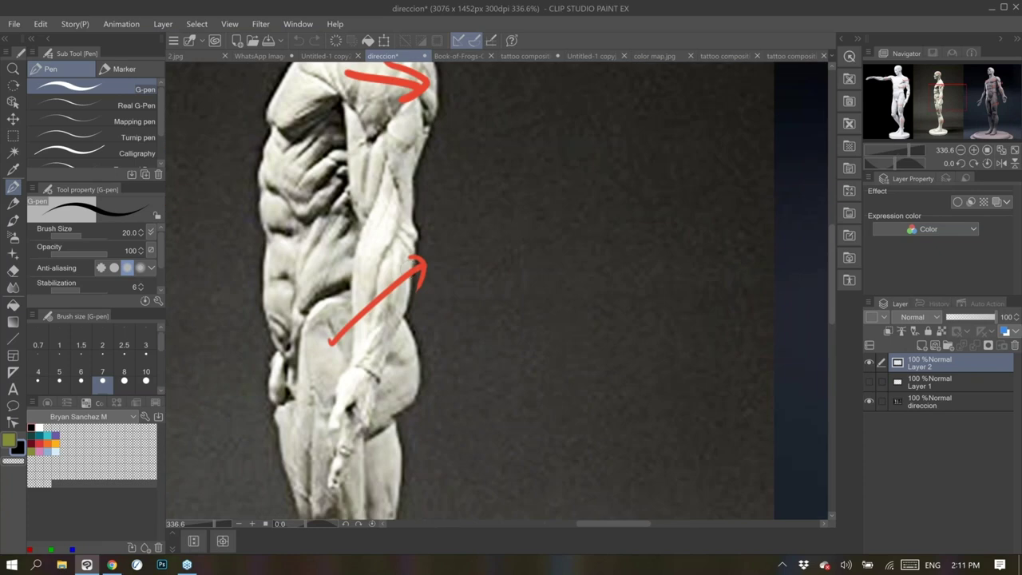
pyautogui.click(921, 345)
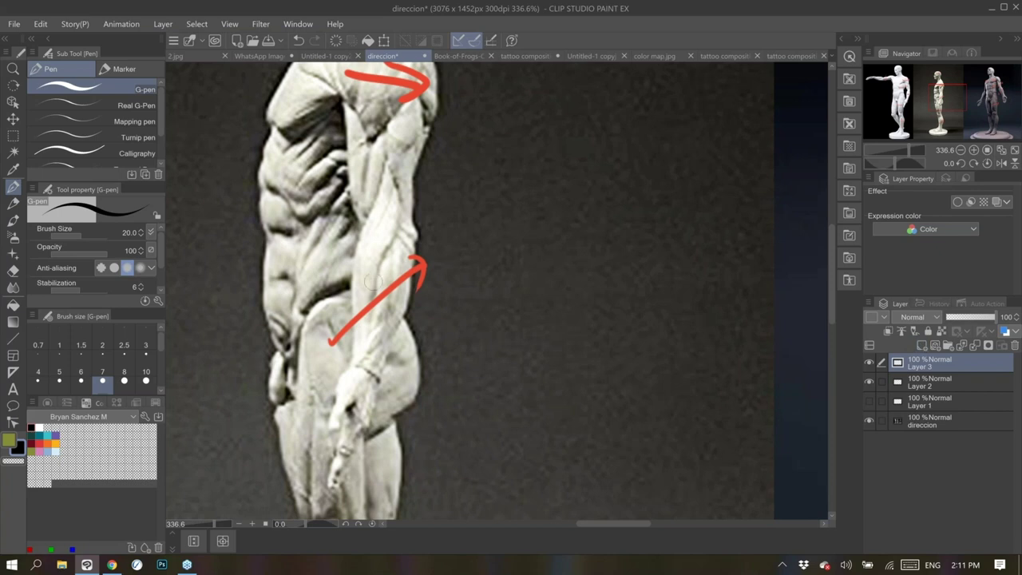
pyautogui.moveTo(375, 261)
pyautogui.mouseDown()
pyautogui.moveTo(388, 272)
pyautogui.moveTo(366, 281)
pyautogui.moveTo(377, 289)
pyautogui.moveTo(366, 271)
pyautogui.moveTo(374, 267)
pyautogui.mouseUp()
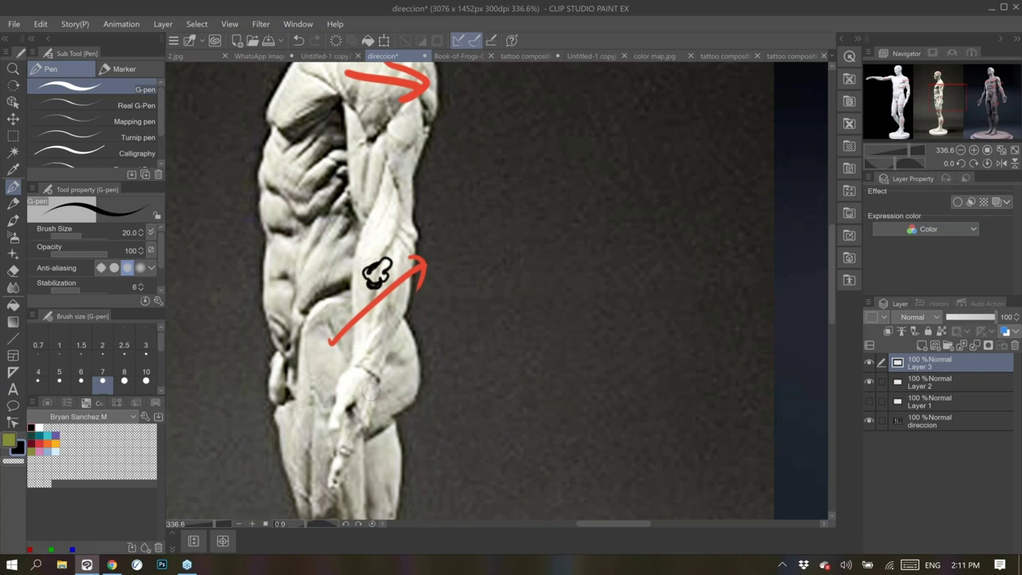
# Draw a long black arrow from the middle figure's torso toward its back, plus a small forearm mark with an arrow toward the front
pyautogui.scroll(-4, 503, 279)
pyautogui.moveTo(470, 259)
pyautogui.mouseDown()
pyautogui.moveTo(511, 252)
pyautogui.moveTo(496, 256)
pyautogui.mouseUp()
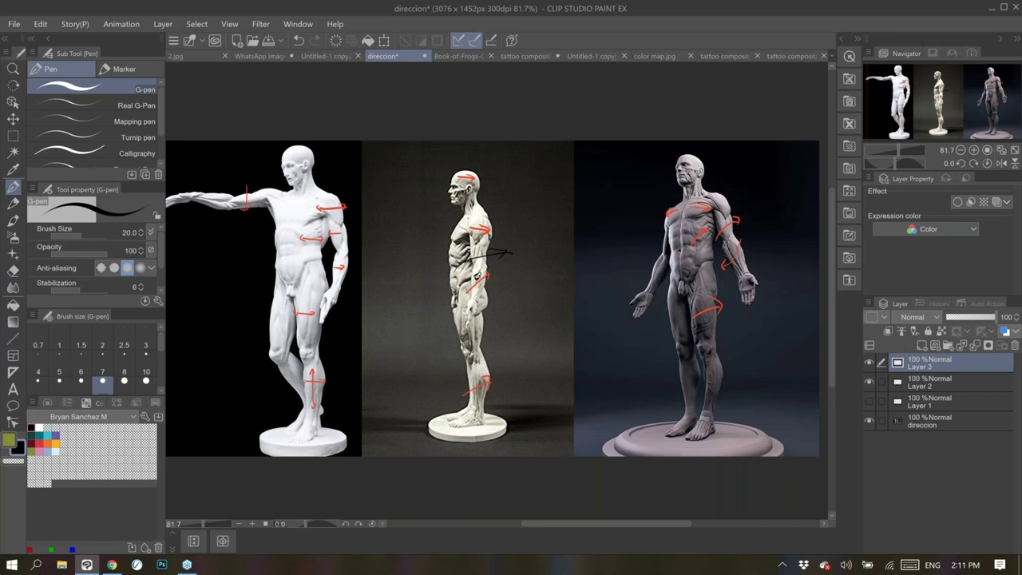
pyautogui.scroll(2, 554, 274)
pyautogui.scroll(3, 413, 277)
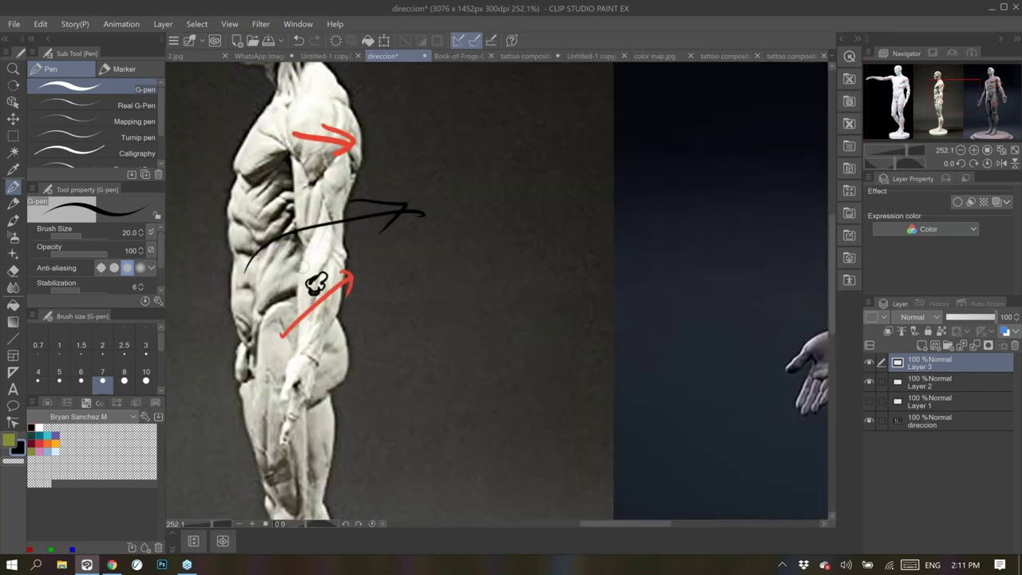
pyautogui.moveTo(326, 283)
pyautogui.mouseDown()
pyautogui.moveTo(313, 270)
pyautogui.moveTo(307, 278)
pyautogui.moveTo(321, 295)
pyautogui.moveTo(300, 289)
pyautogui.moveTo(317, 297)
pyautogui.moveTo(329, 275)
pyautogui.moveTo(310, 285)
pyautogui.moveTo(316, 276)
pyautogui.moveTo(300, 254)
pyautogui.moveTo(310, 262)
pyautogui.mouseUp()
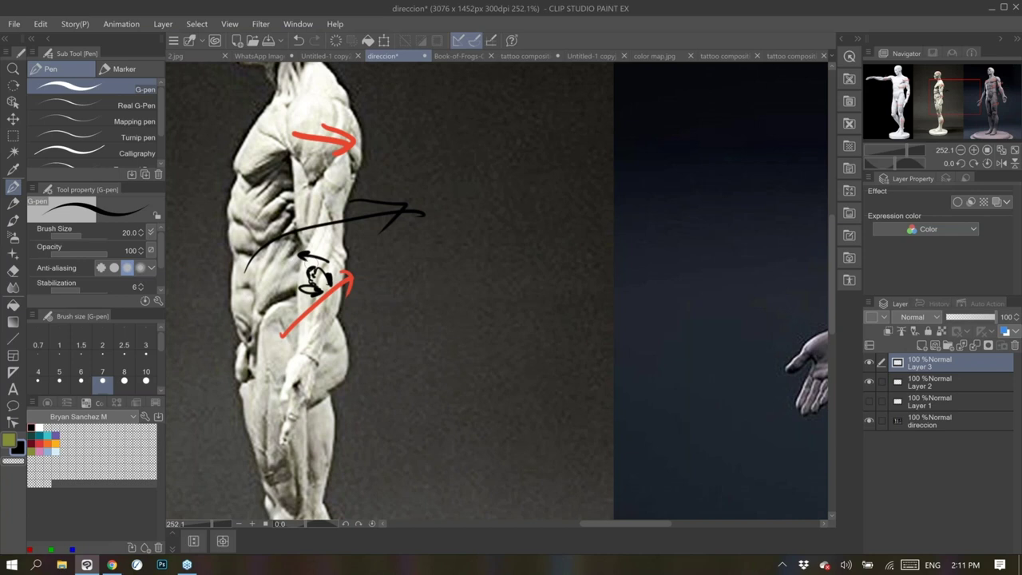
# Circle the forearm marked with red arrows on the dark figure and sketch a small black shape with an arrow inside it
pyautogui.hscroll(5, 499, 291)
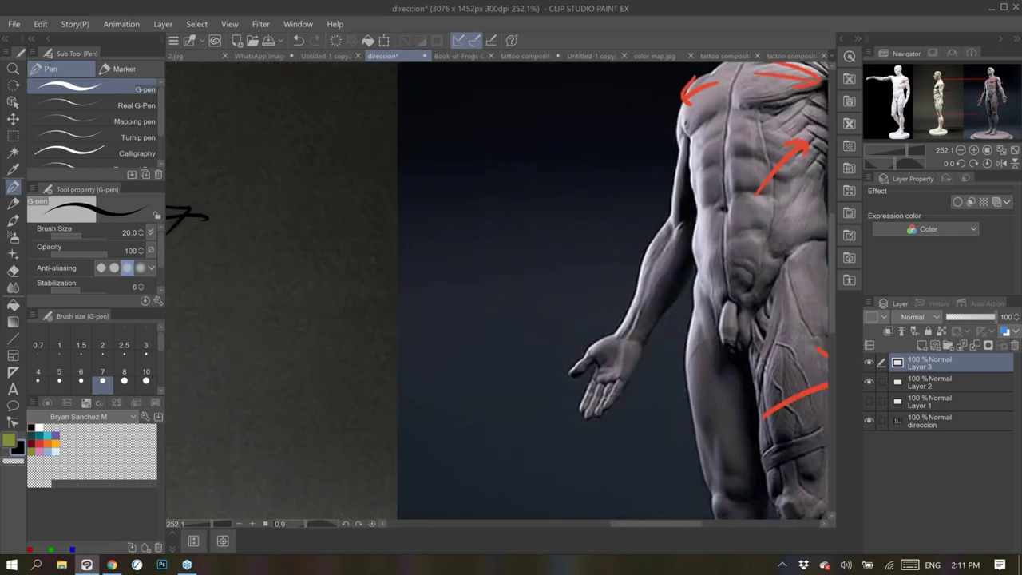
pyautogui.moveTo(667, 152); pyautogui.dragTo(708, 188)
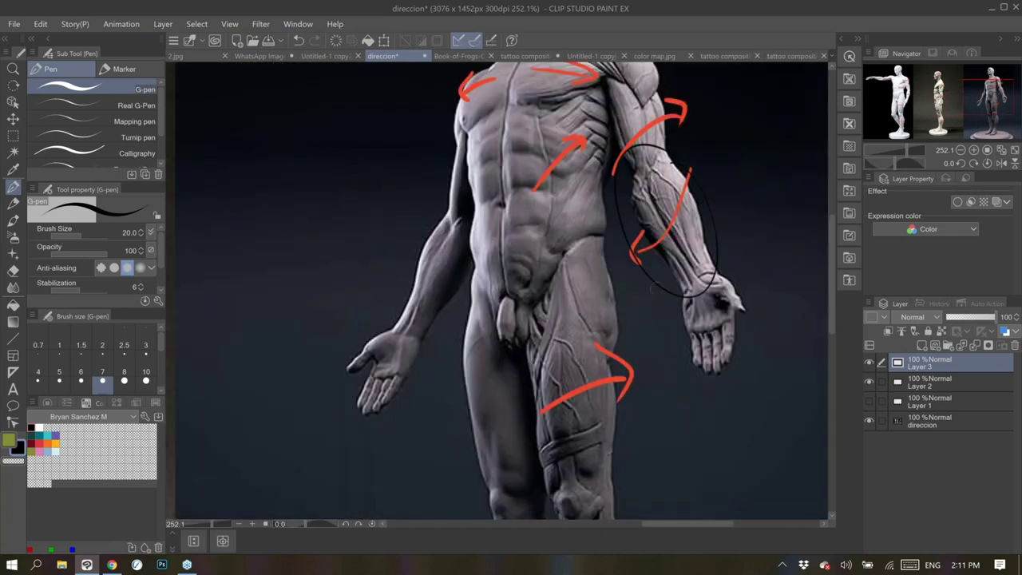
pyautogui.moveTo(658, 288)
pyautogui.mouseDown()
pyautogui.moveTo(653, 230)
pyautogui.moveTo(647, 241)
pyautogui.moveTo(663, 190)
pyautogui.moveTo(679, 192)
pyautogui.moveTo(656, 201)
pyautogui.moveTo(680, 217)
pyautogui.moveTo(654, 220)
pyautogui.moveTo(649, 207)
pyautogui.mouseUp()
pyautogui.moveTo(672, 187)
pyautogui.mouseDown()
pyautogui.moveTo(653, 208)
pyautogui.moveTo(678, 216)
pyautogui.mouseUp()
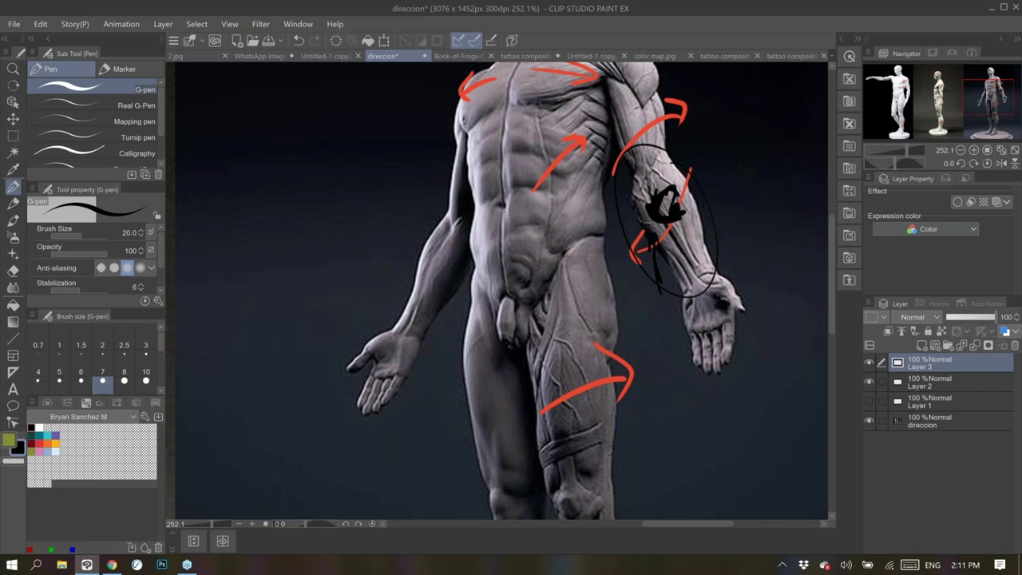
# Hide Layer 3, which holds the black demonstration sketches
pyautogui.scroll(-1, 651, 233)
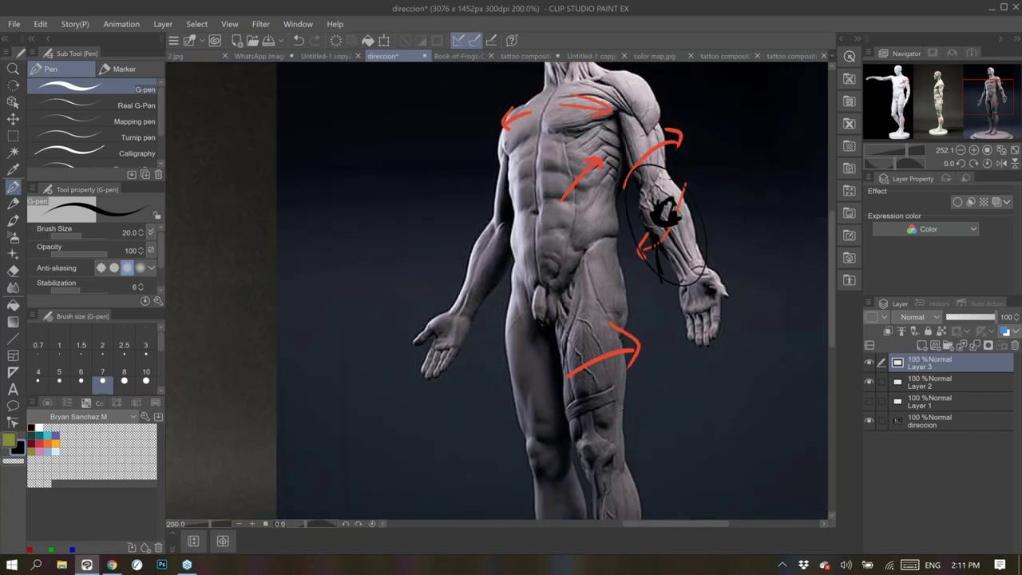
pyautogui.scroll(-4, 655, 232)
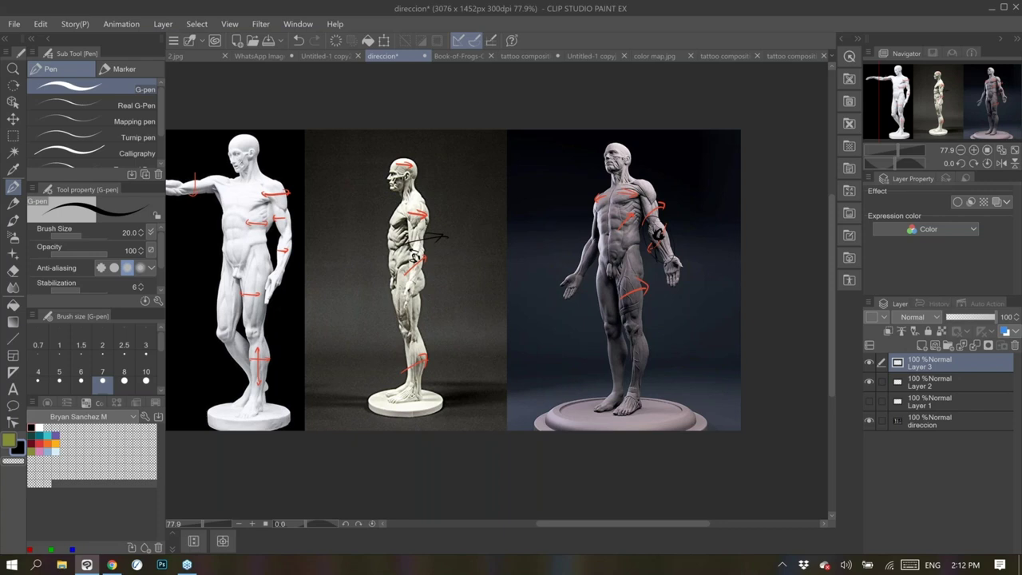
pyautogui.click(869, 361)
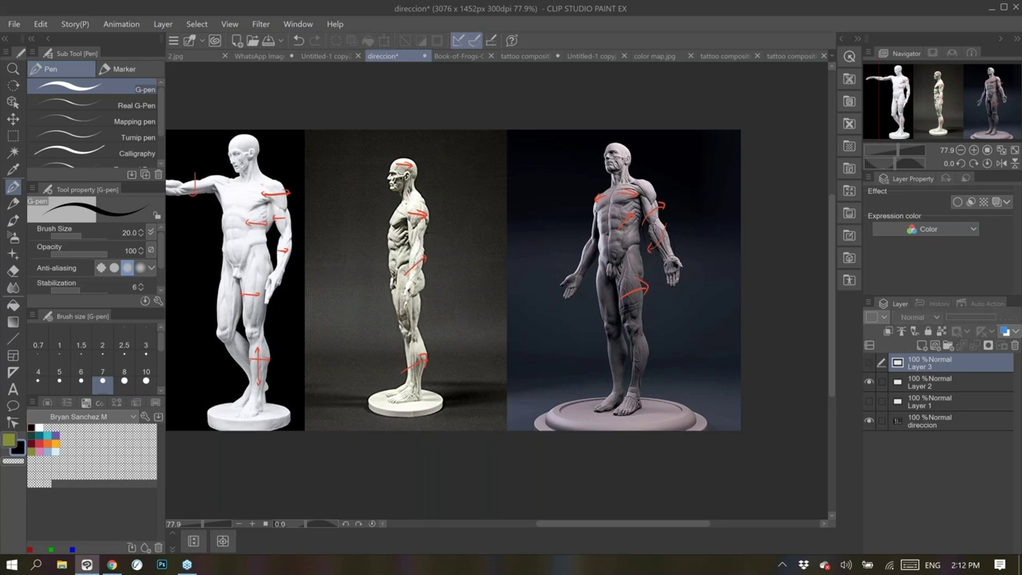
# Hide Layer 2 with the red arrows and show Layer 1 with the green arrows over the three figures
pyautogui.moveTo(479, 279); pyautogui.dragTo(569, 298)
pyautogui.click(868, 382)
pyautogui.click(868, 398)
pyautogui.click(868, 399)
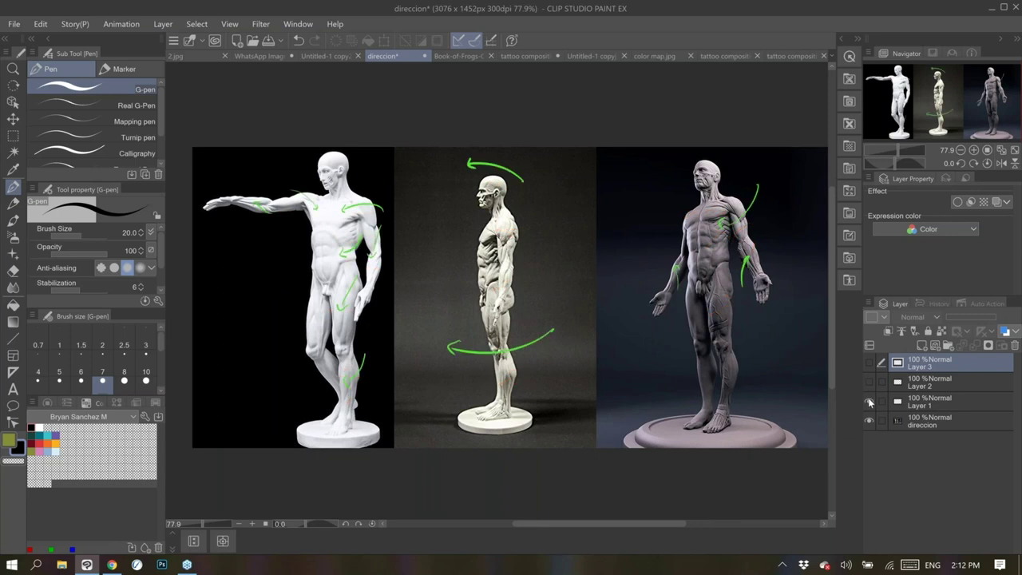
# Bring up the 2.jpg photo of the black-and-yellow frog and draw a thin curve around the end of its body
pyautogui.click(319, 56)
pyautogui.click(176, 56)
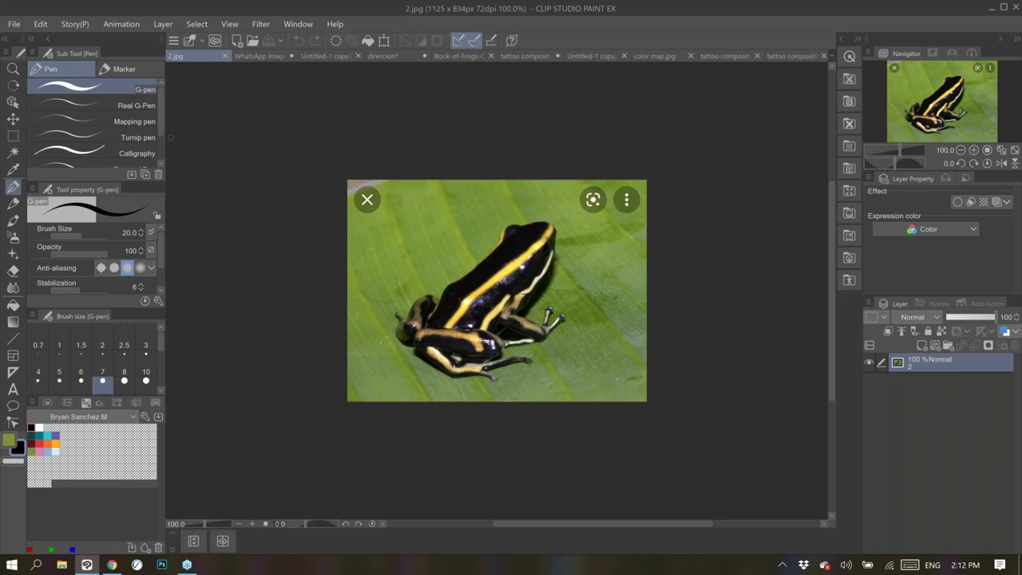
pyautogui.moveTo(551, 224)
pyautogui.mouseDown()
pyautogui.moveTo(566, 247)
pyautogui.moveTo(524, 253)
pyautogui.mouseUp()
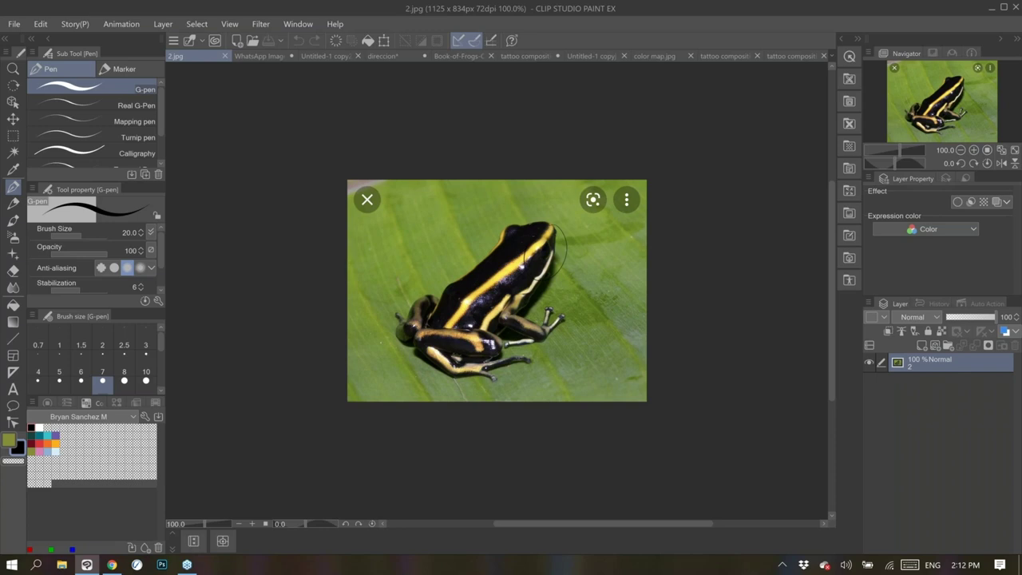
# Look through the open reference documents: the arm photo, figure directions, frog book cover, ink color chart and color map, finishing on the arm photo
pyautogui.click(262, 56)
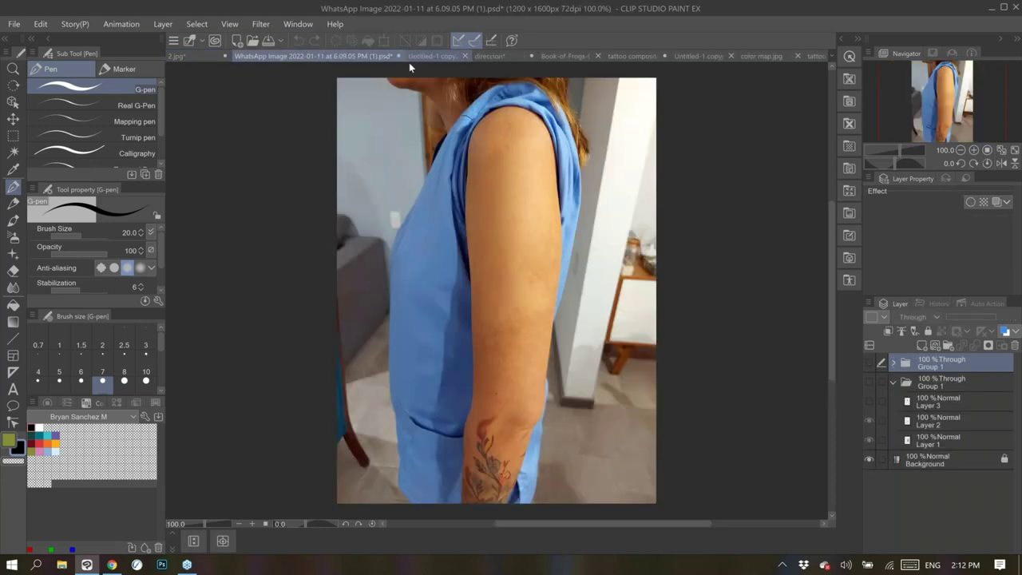
pyautogui.click(410, 58)
pyautogui.click(489, 56)
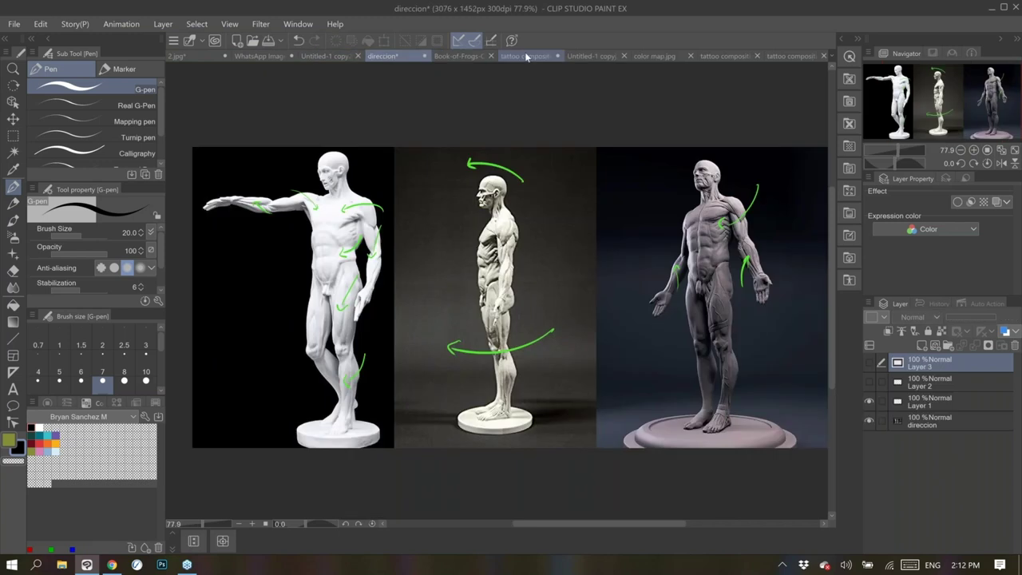
pyautogui.click(505, 55)
pyautogui.click(470, 54)
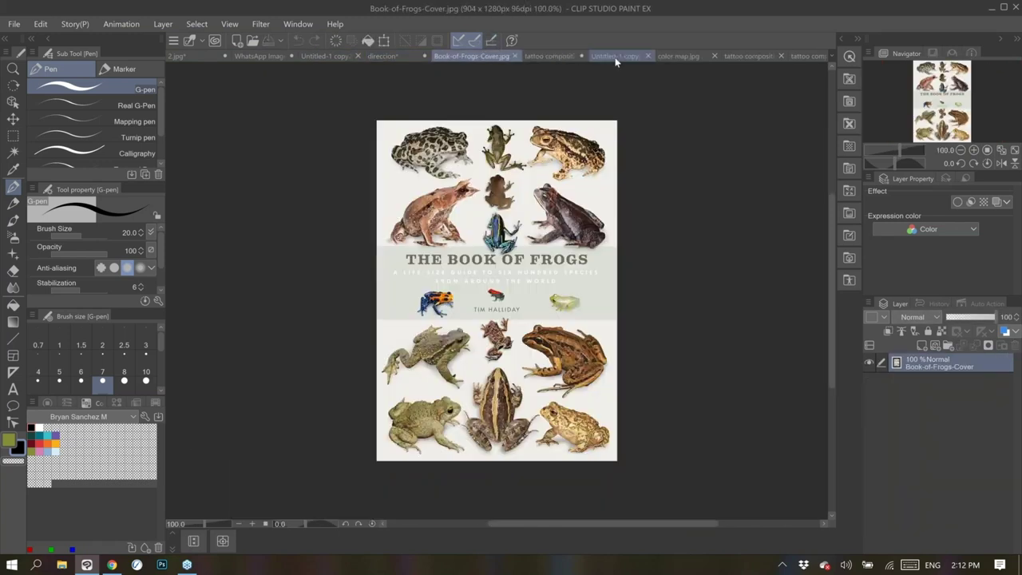
pyautogui.click(614, 57)
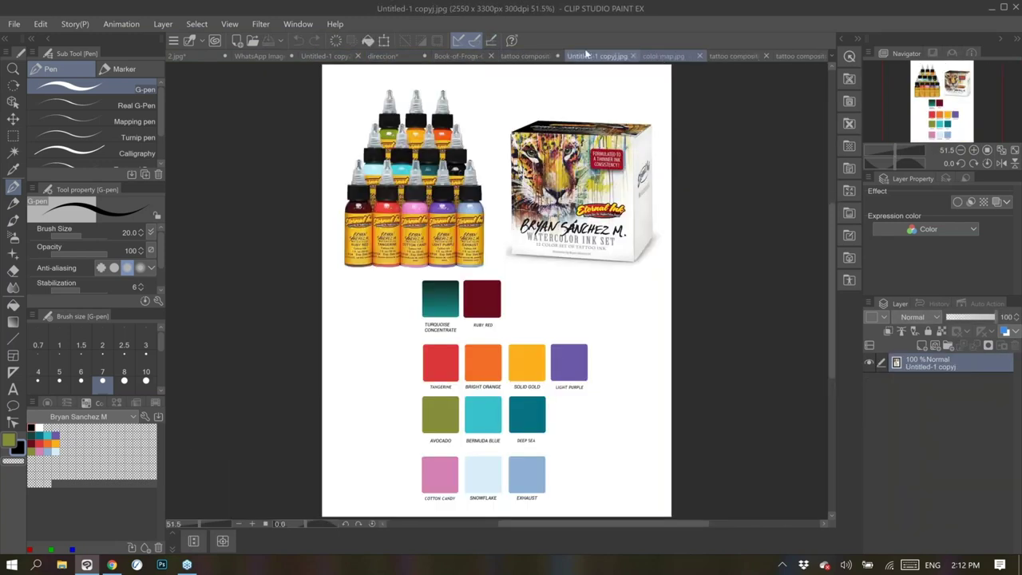
pyautogui.click(671, 56)
pyautogui.click(263, 56)
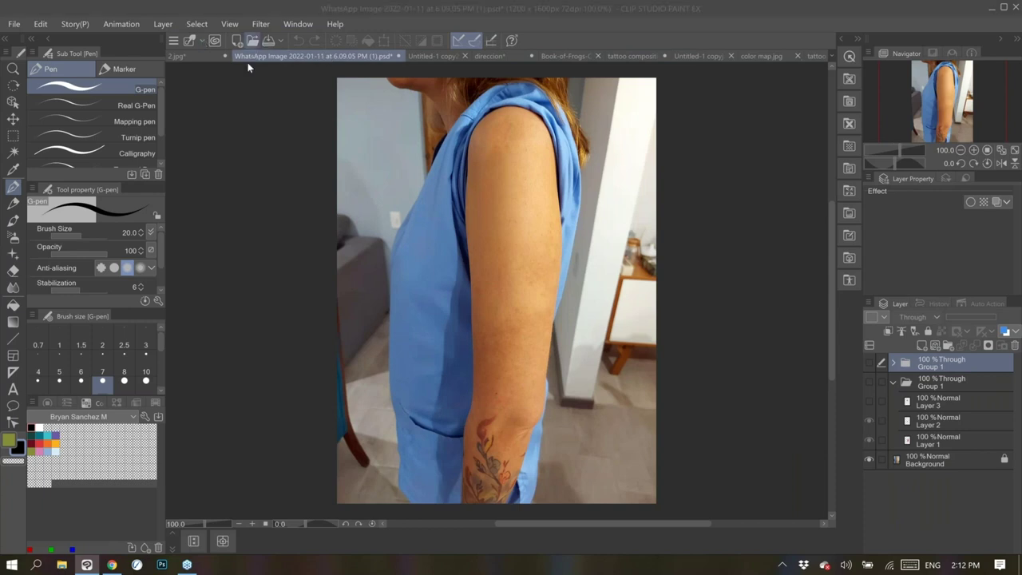
# Open the Untitled-1 copy image of frog references from the webinar CLIP STUDIO folder
pyautogui.hotkey('ctrl', 'o')
pyautogui.click(310, 206)
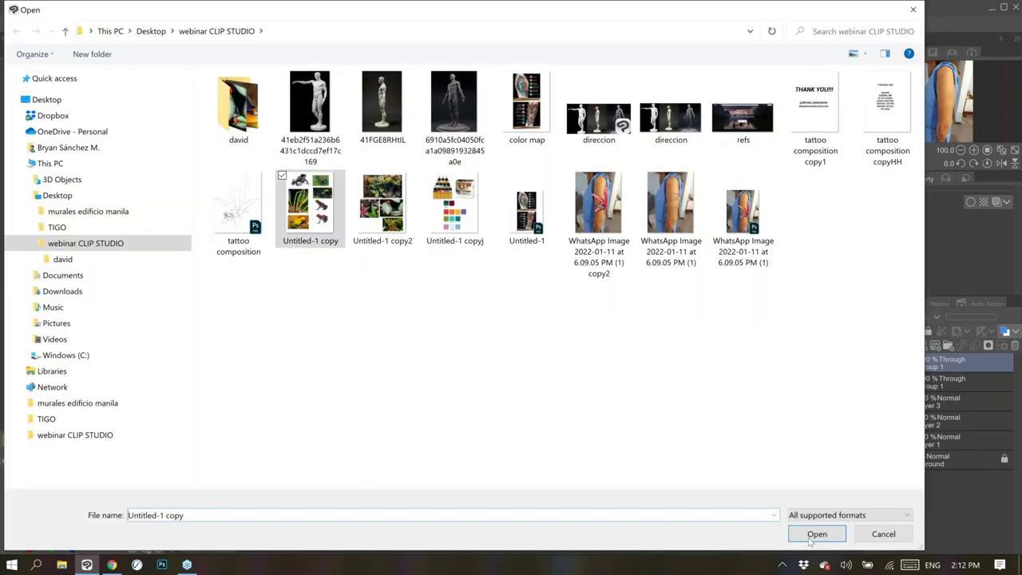
pyautogui.click(810, 540)
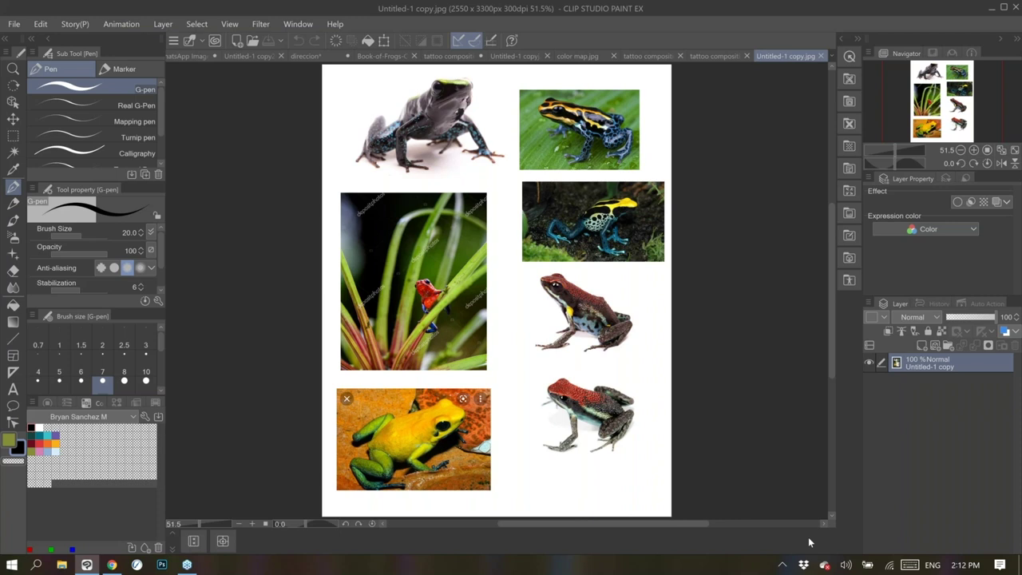
# Add a new raster layer above the frog references and loosely circle the yellow frog, with a short black stroke beside it
pyautogui.click(922, 341)
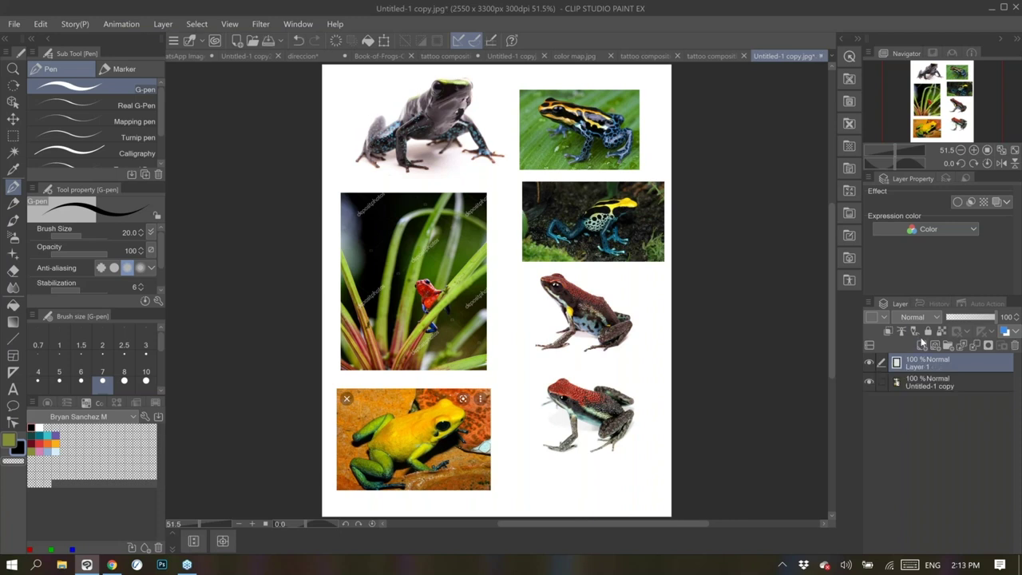
pyautogui.moveTo(465, 441)
pyautogui.mouseDown()
pyautogui.moveTo(492, 454)
pyautogui.moveTo(521, 441)
pyautogui.mouseUp()
pyautogui.moveTo(458, 390)
pyautogui.mouseDown()
pyautogui.moveTo(397, 384)
pyautogui.moveTo(471, 485)
pyautogui.mouseUp()
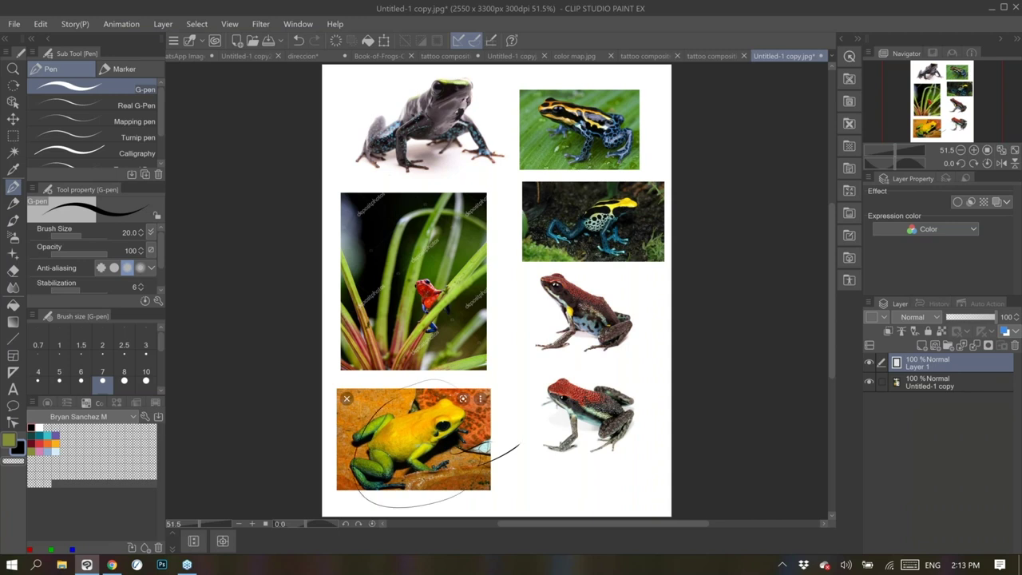
# Draw a black ellipse around the yellow, black and blue frog and examine it against the red-backed frog below
pyautogui.moveTo(546, 254); pyautogui.dragTo(624, 265)
pyautogui.moveTo(565, 180); pyautogui.dragTo(605, 179)
pyautogui.scroll(5, 618, 227)
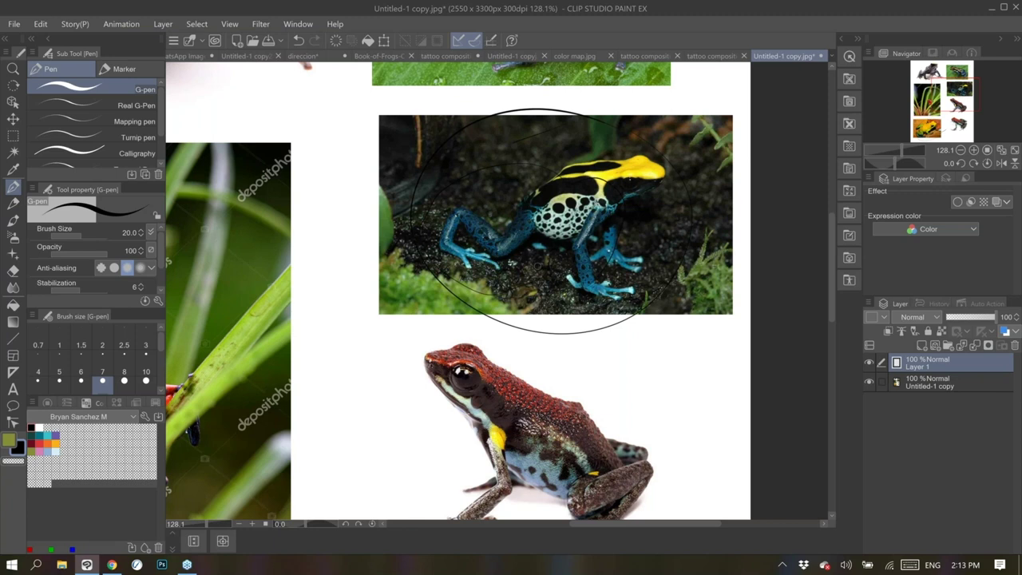
pyautogui.scroll(-3, 571, 284)
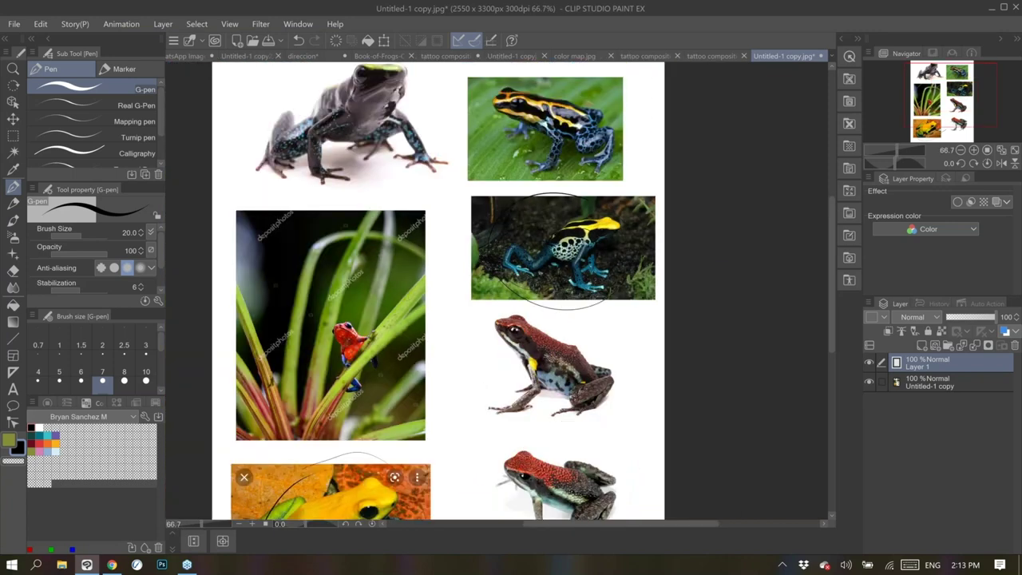
pyautogui.scroll(1, 599, 367)
pyautogui.scroll(2, 596, 361)
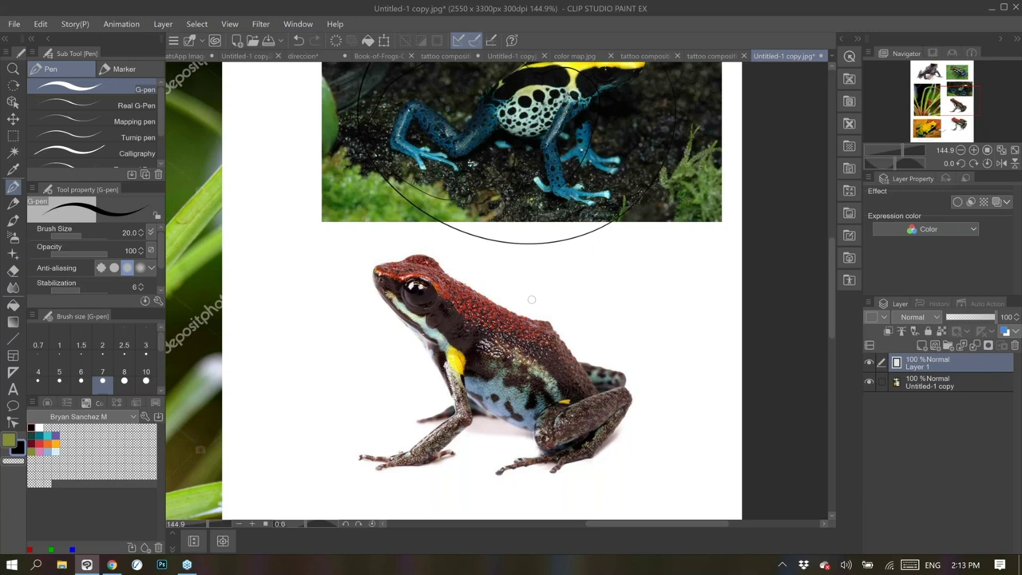
# Draw a small black arrow from the yellow, black and blue frog photo down to the red-backed frog
pyautogui.click(232, 59)
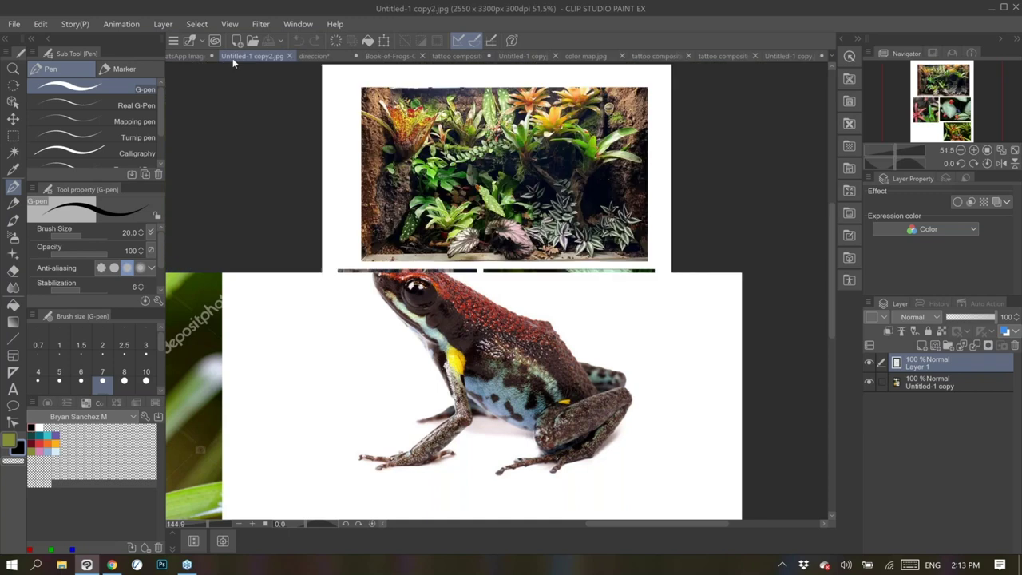
pyautogui.click(775, 57)
pyautogui.scroll(-2, 612, 262)
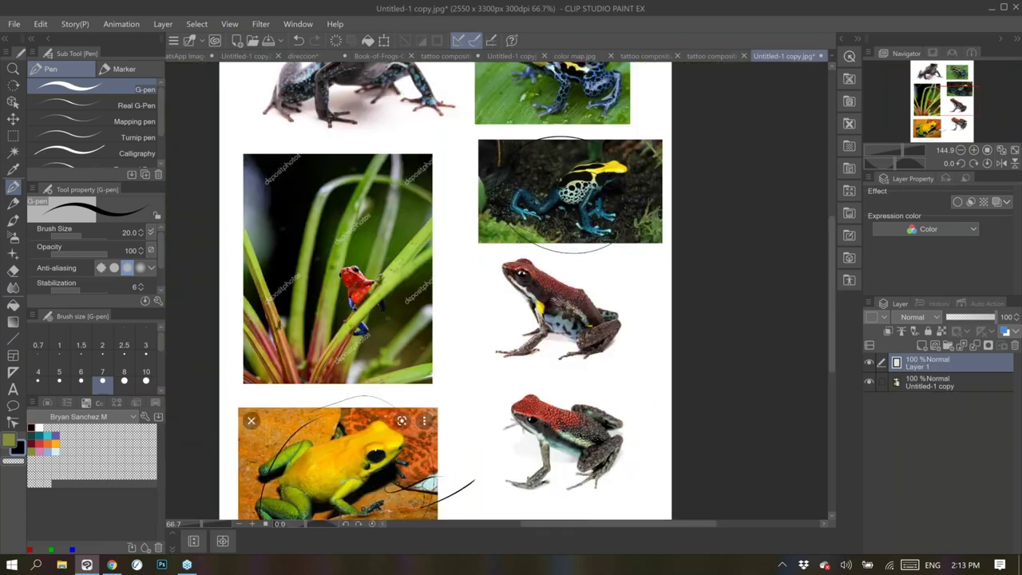
pyautogui.moveTo(478, 220); pyautogui.dragTo(503, 252)
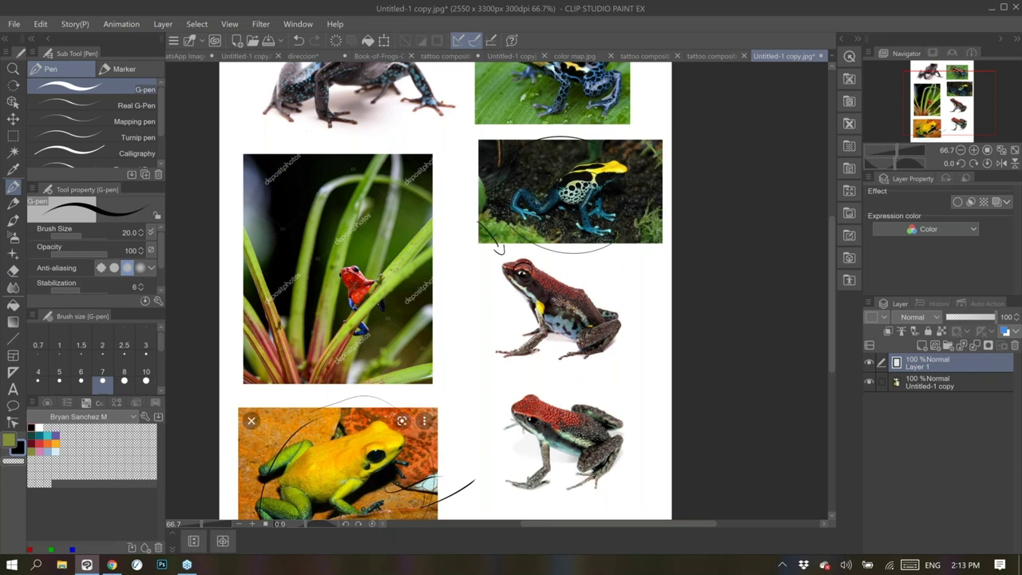
pyautogui.moveTo(570, 460); pyautogui.dragTo(610, 479)
pyautogui.moveTo(501, 252); pyautogui.dragTo(595, 330)
# Review the ink color chart and the figure direction document, finishing on the plant reference page Untitled-1 copy2
pyautogui.click(505, 56)
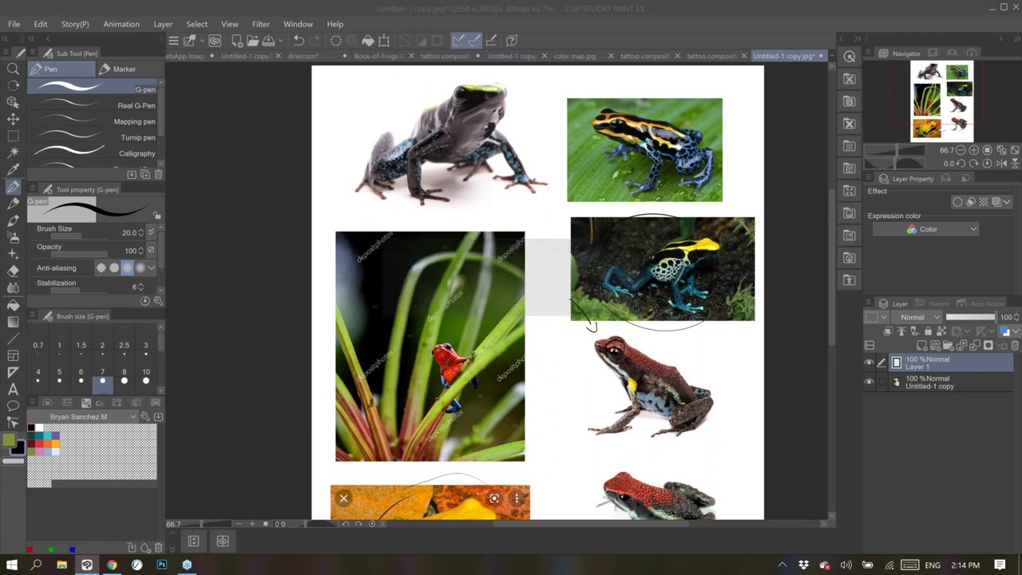
pyautogui.click(501, 57)
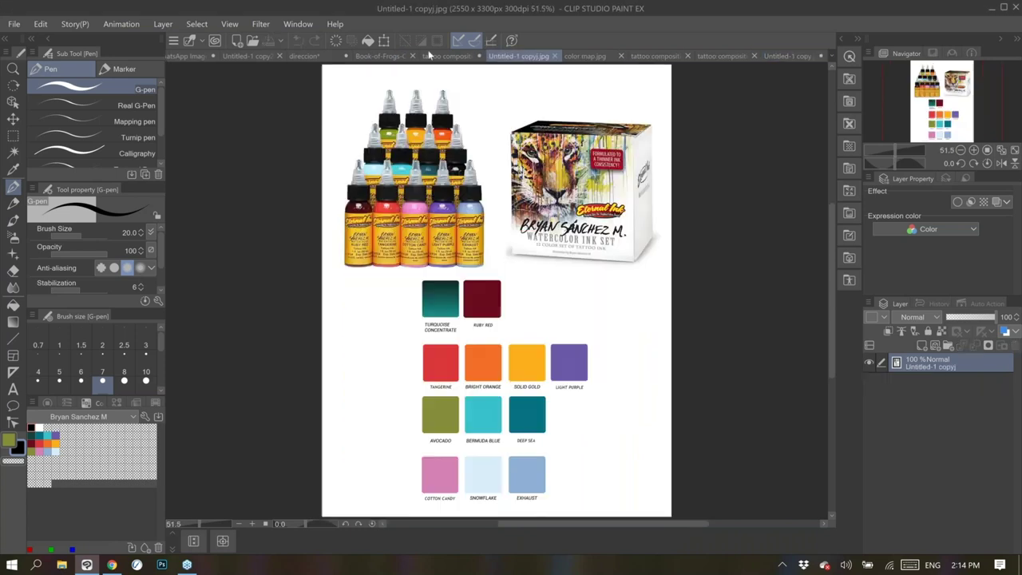
pyautogui.click(275, 55)
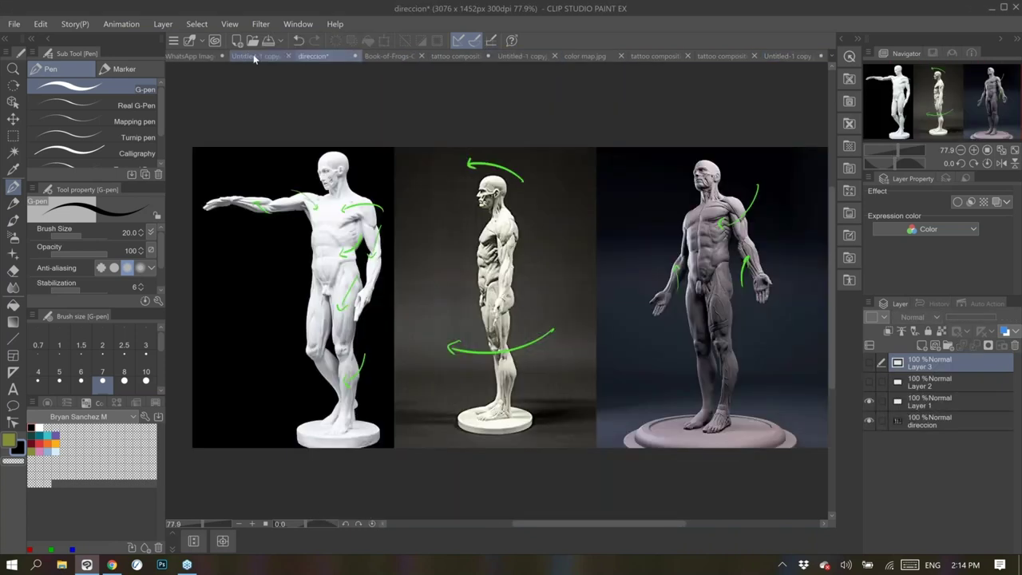
pyautogui.click(255, 57)
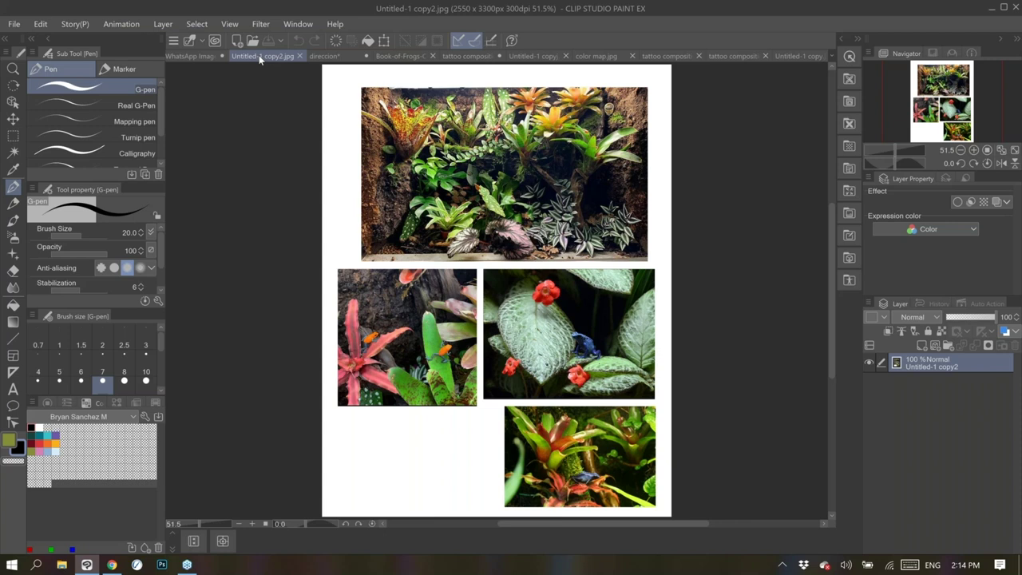
# Switch to Chrome and search Google for images of "frog"
pyautogui.click(112, 565)
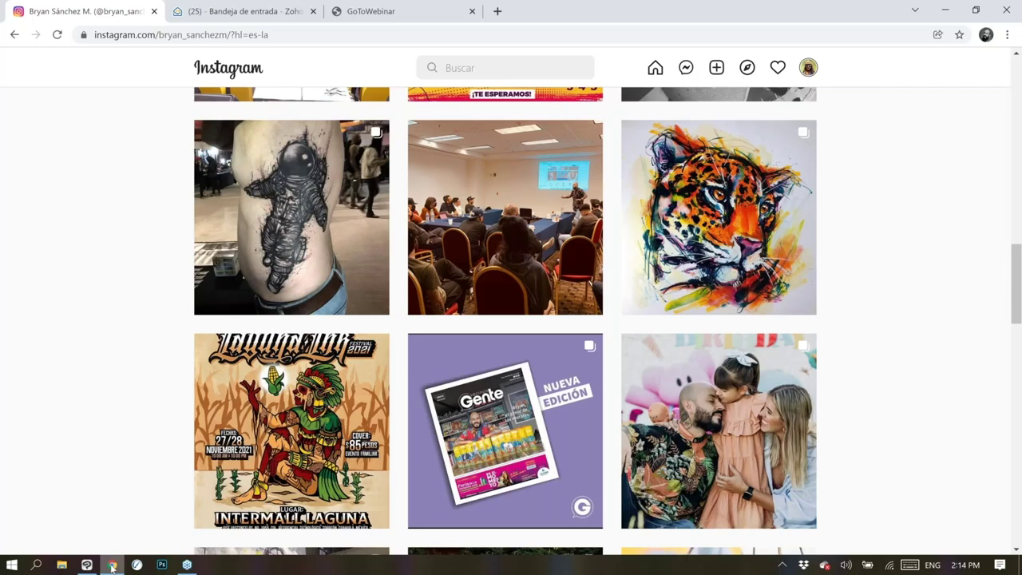
pyautogui.click(85, 34)
pyautogui.write('frog poison')
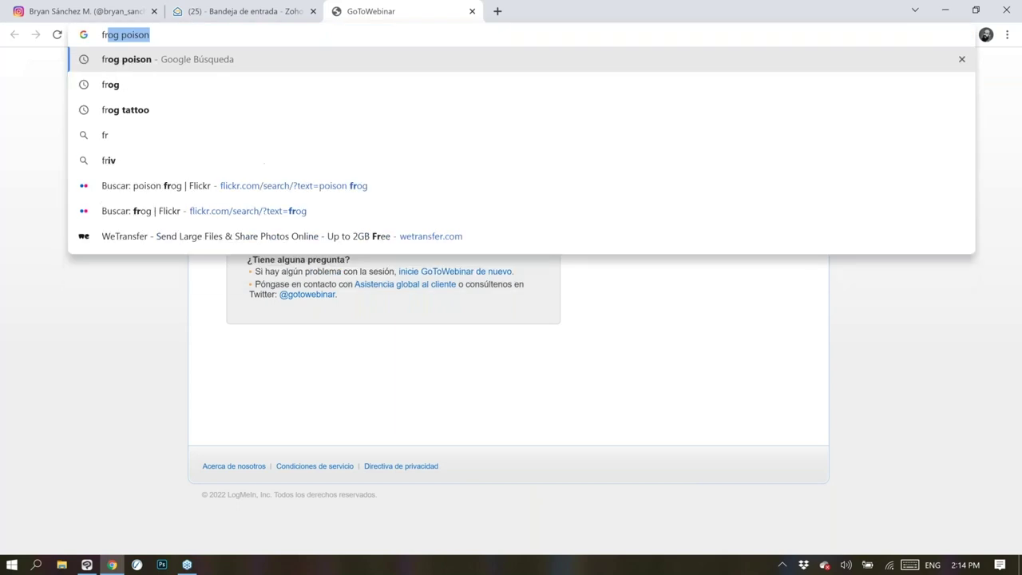
pyautogui.press('Return')
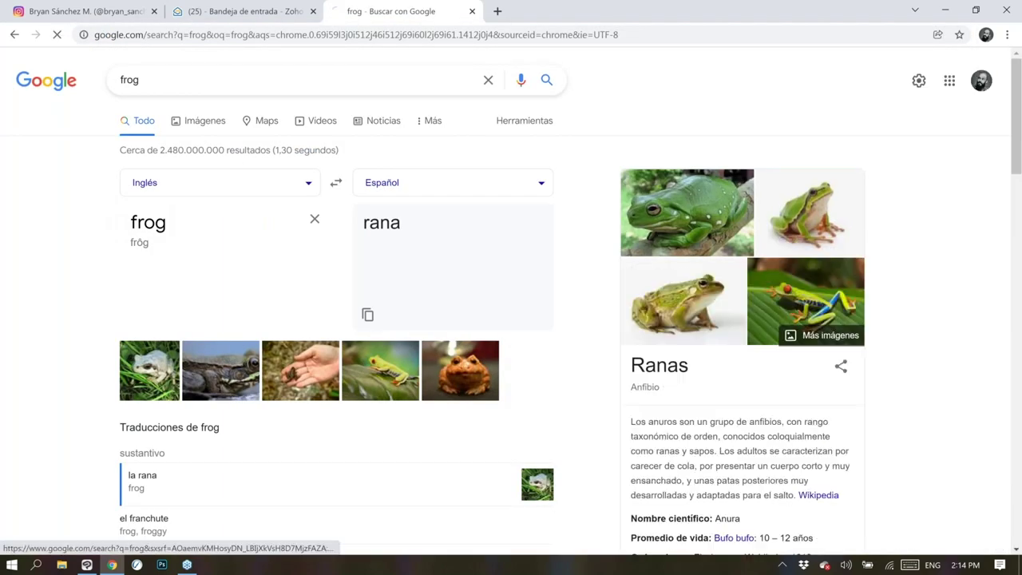
pyautogui.click(199, 121)
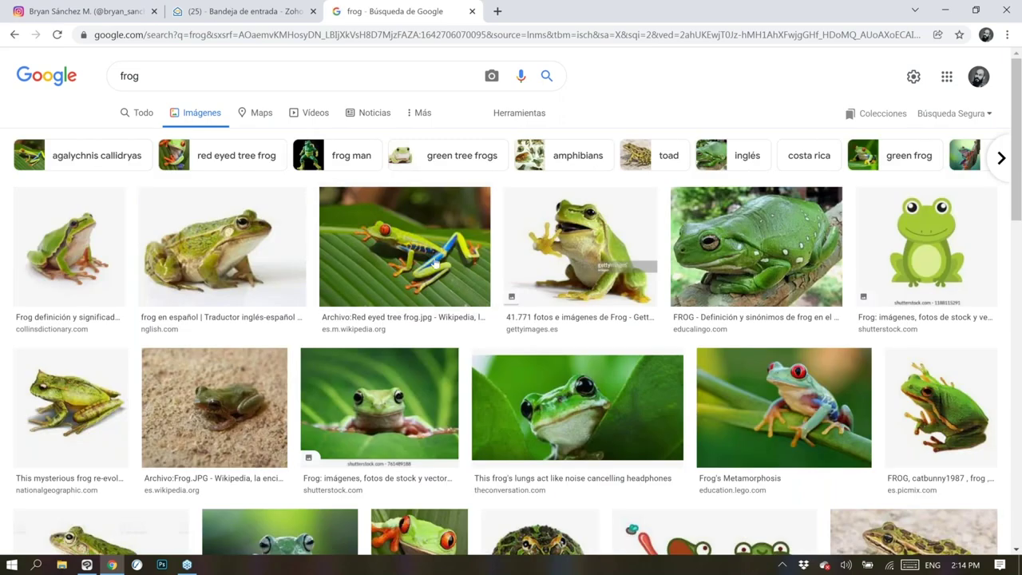
# Search Google for images of "frog tattoo" in a new browser tab
pyautogui.hotkey('ctrl', 't')
pyautogui.write('frog t')
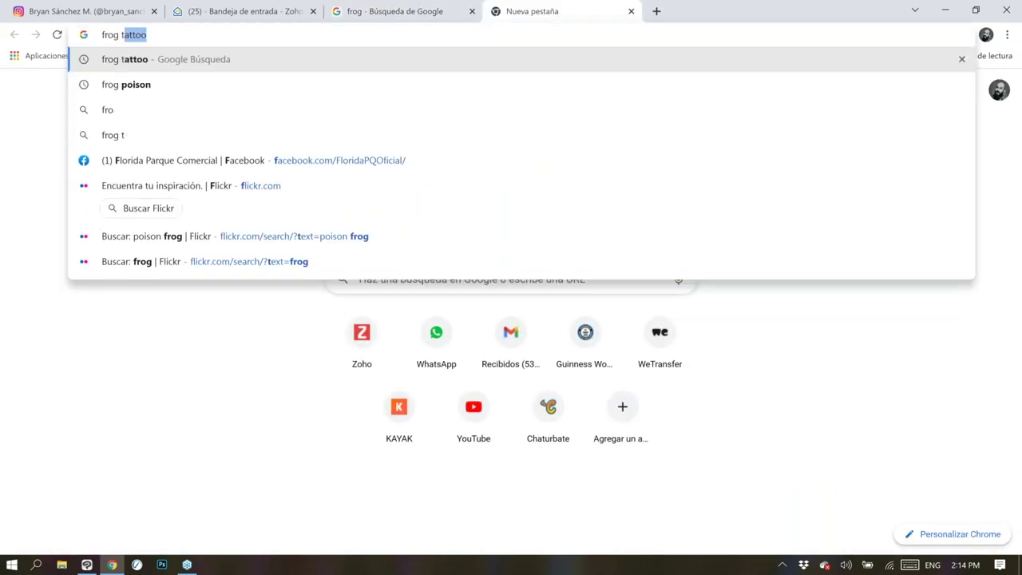
pyautogui.write('attoo')
pyautogui.press('Return')
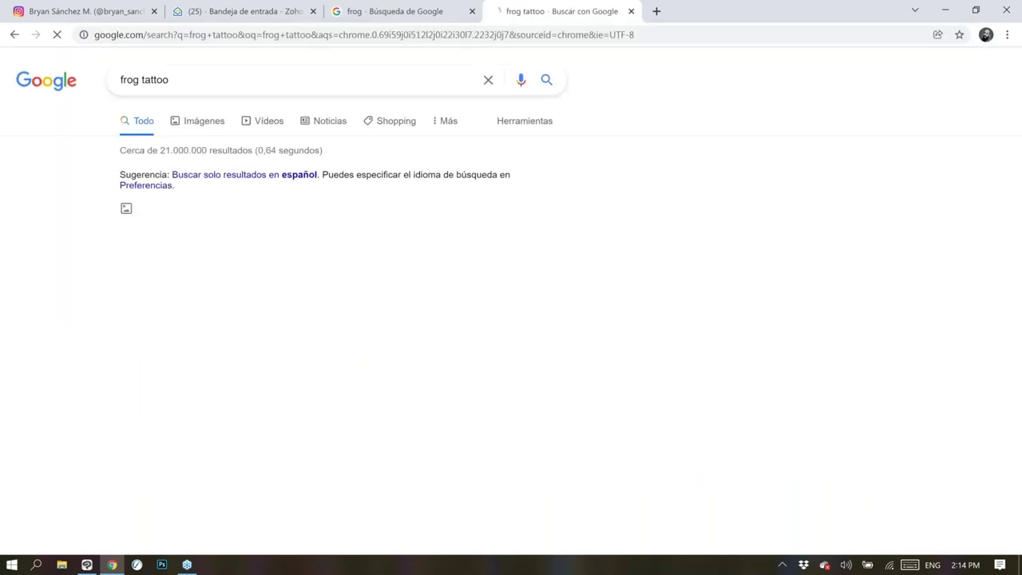
pyautogui.click(197, 120)
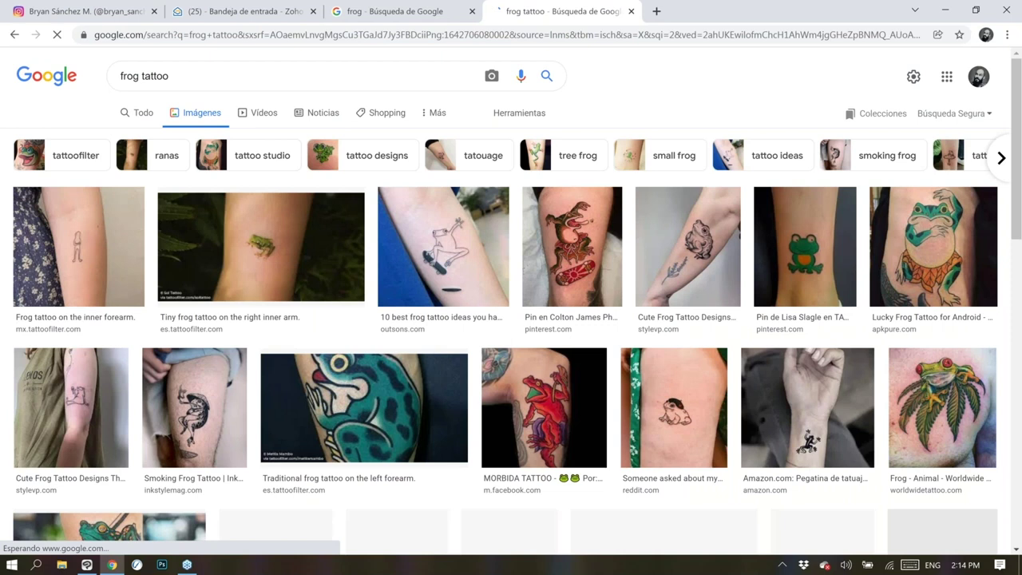
# Browse the frog tattoo results, previewing the red micro-realistic ankle frog and the outlined frog on an arm
pyautogui.scroll(-1, 195, 119)
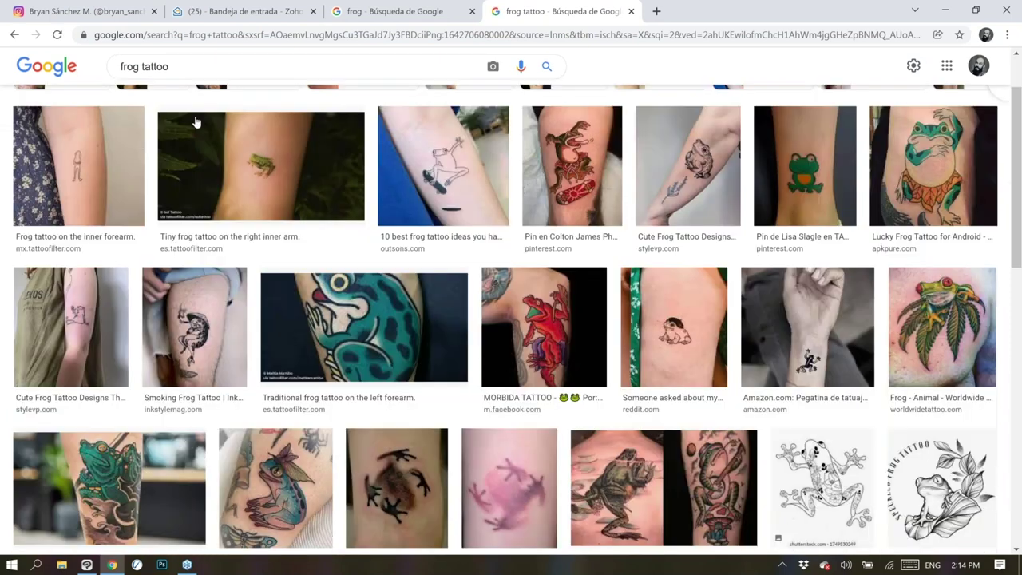
pyautogui.scroll(-3, 196, 122)
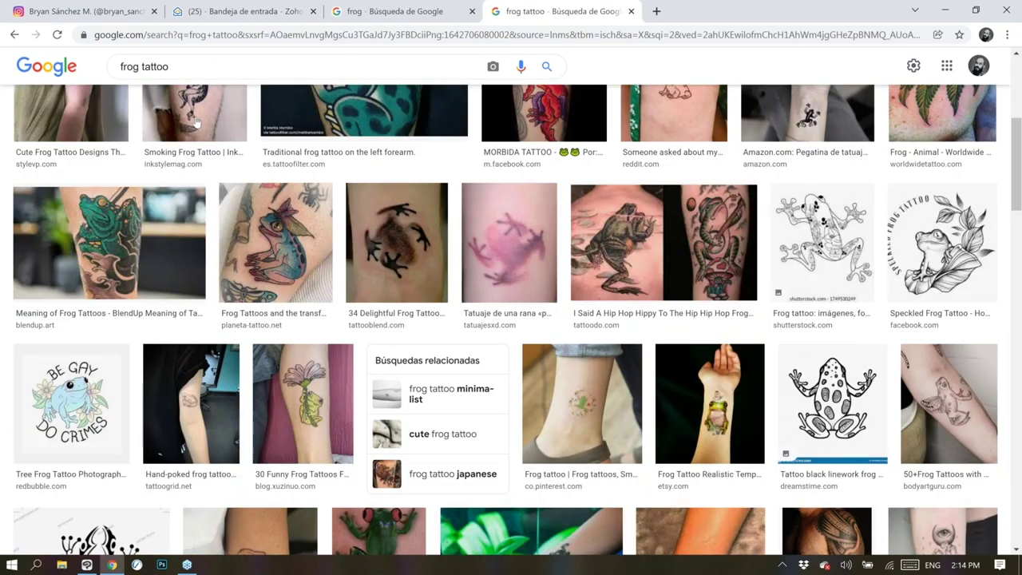
pyautogui.scroll(-3, 196, 121)
pyautogui.click(702, 327)
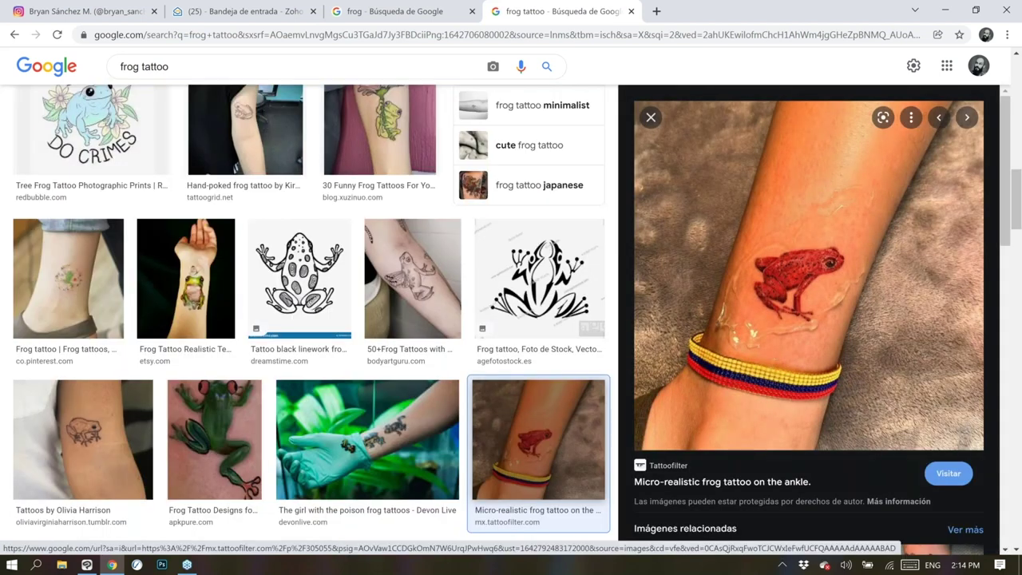
pyautogui.scroll(-3, 312, 313)
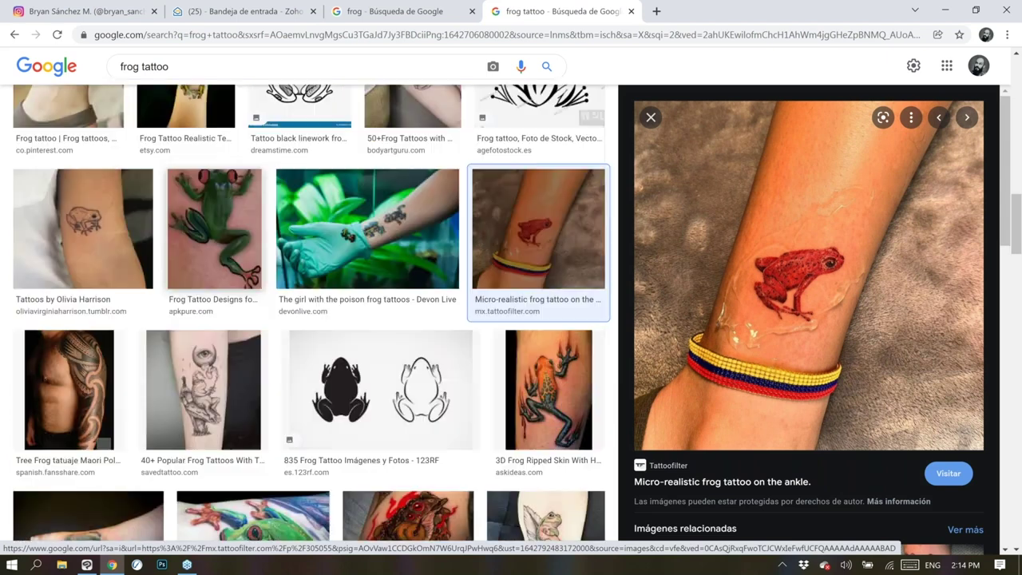
pyautogui.scroll(-1, 313, 313)
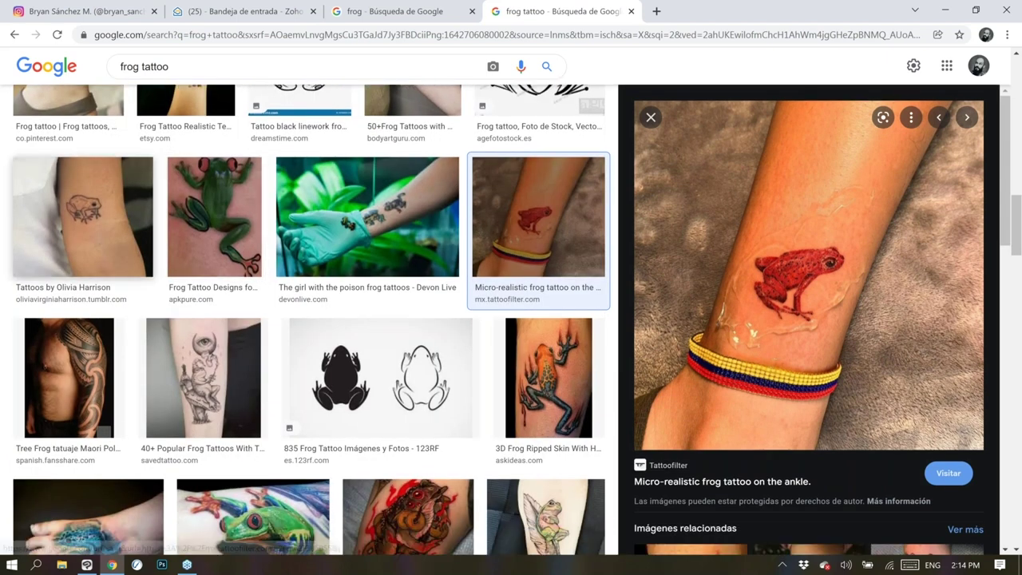
pyautogui.click(83, 216)
pyautogui.scroll(-2, 440, 477)
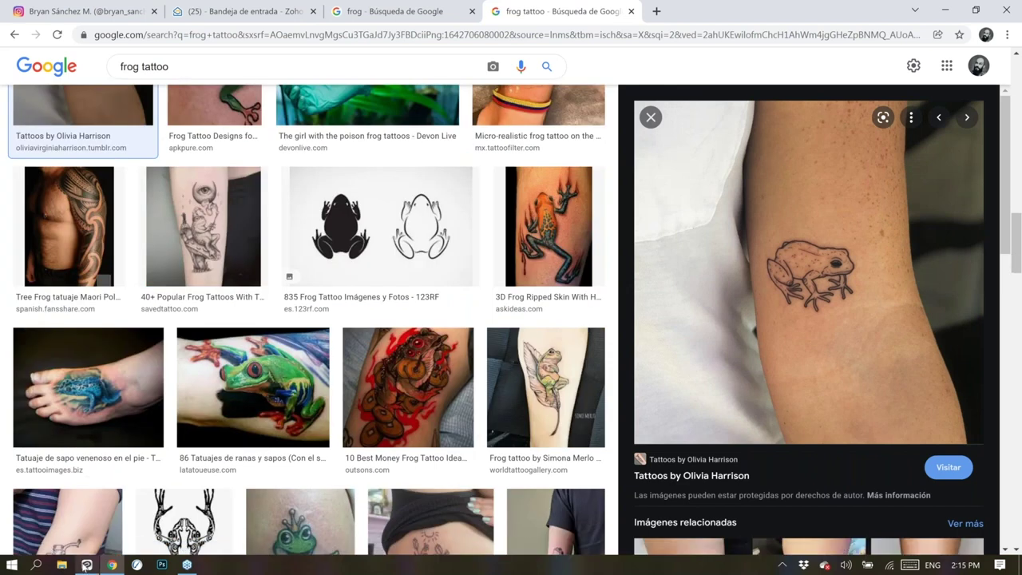
# Return to Clip Studio Paint and circle the blue frog and the large brown frog on the Book-of-Frogs-Cover image with the G-pen
pyautogui.click(86, 565)
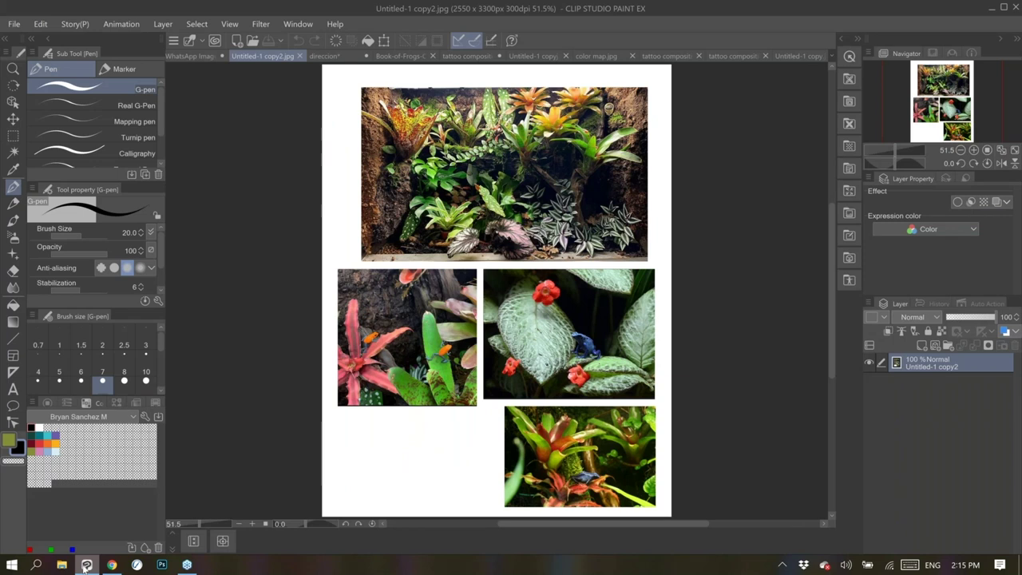
pyautogui.click(389, 57)
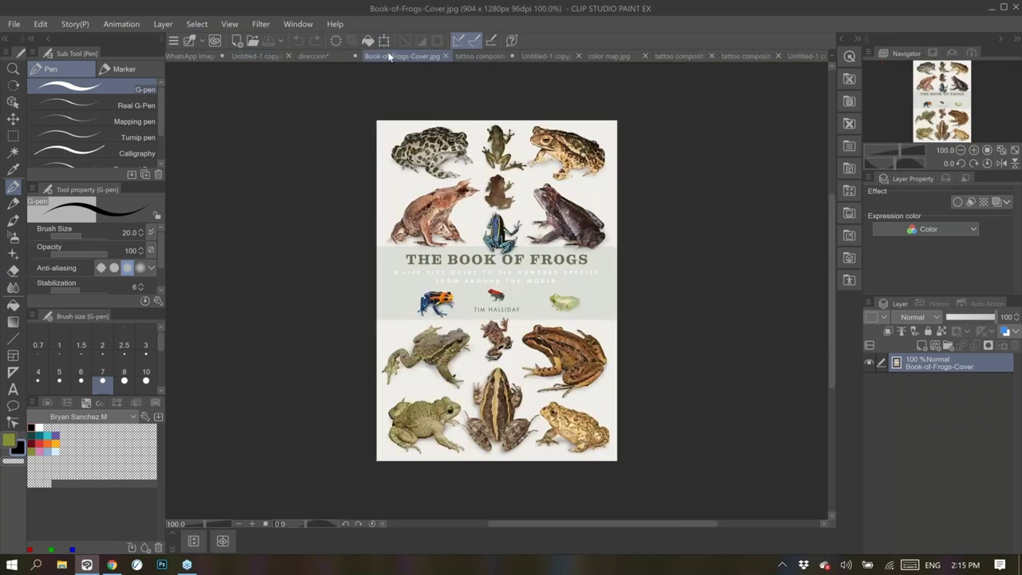
pyautogui.moveTo(511, 214); pyautogui.dragTo(513, 239)
pyautogui.moveTo(523, 324)
pyautogui.mouseDown()
pyautogui.moveTo(558, 313)
pyautogui.moveTo(519, 334)
pyautogui.moveTo(559, 303)
pyautogui.mouseUp()
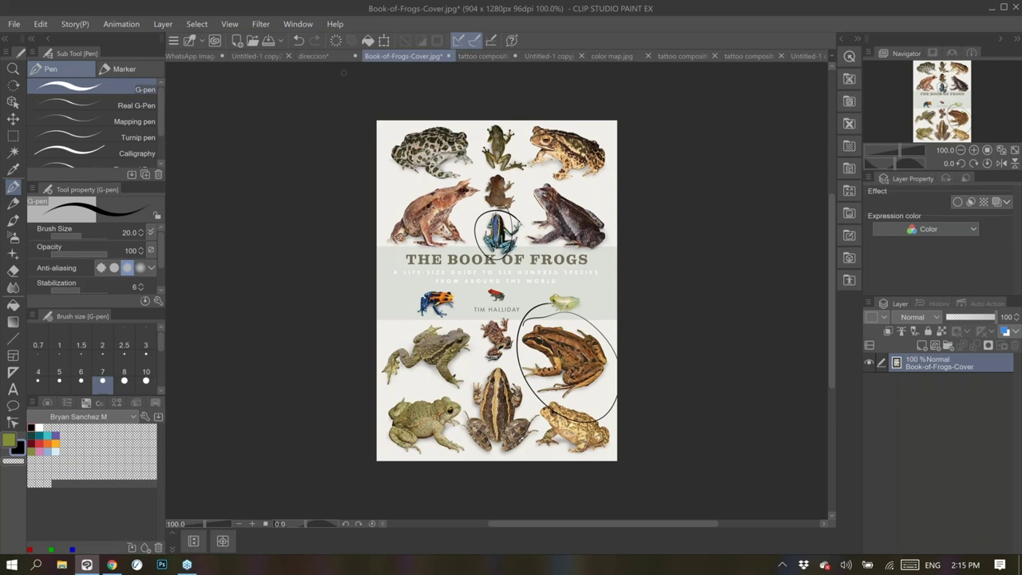
# Review the plant reference page, the frog reference page and the WhatsApp photo of the arm
pyautogui.click(261, 58)
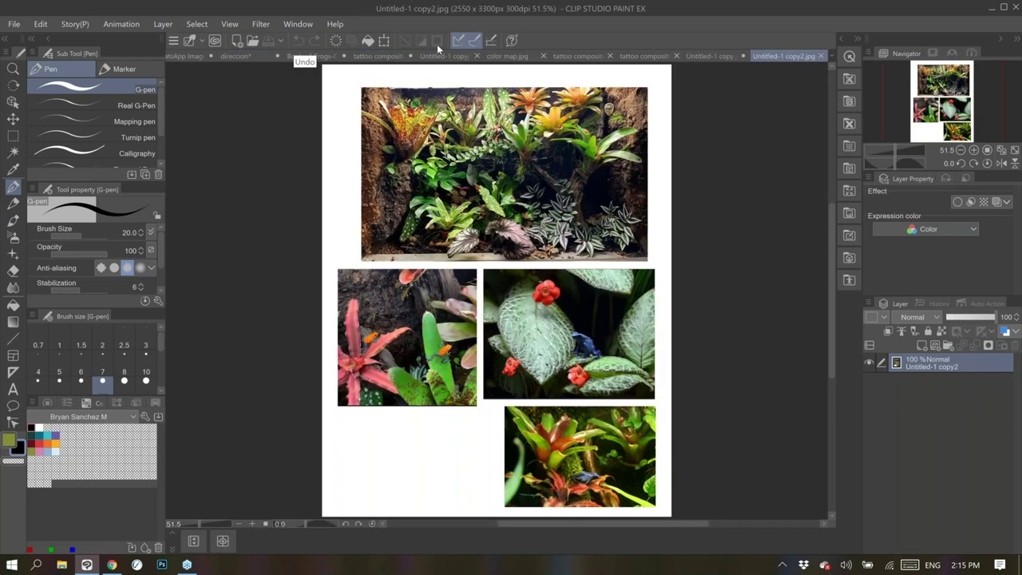
pyautogui.click(710, 57)
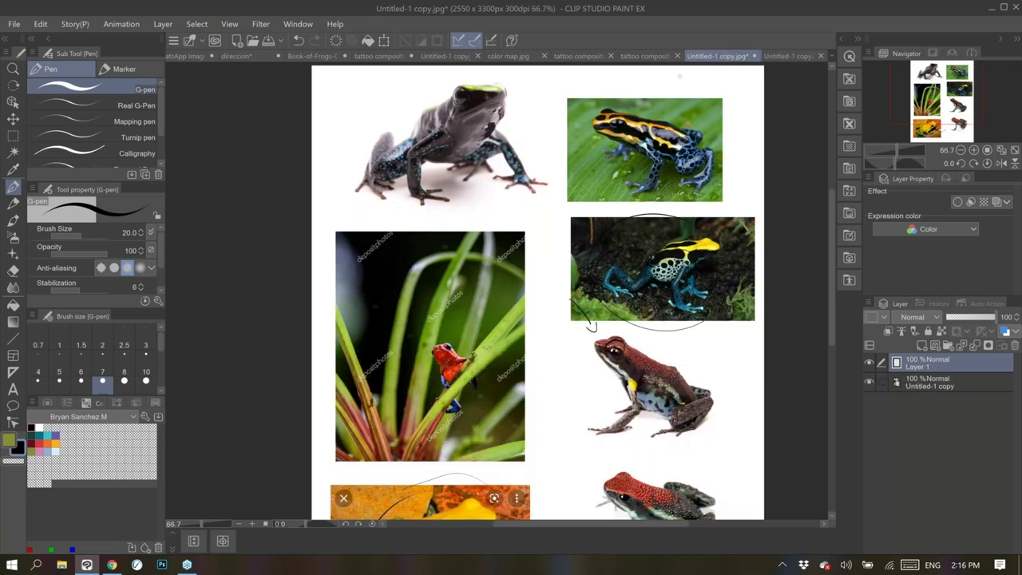
pyautogui.click(186, 57)
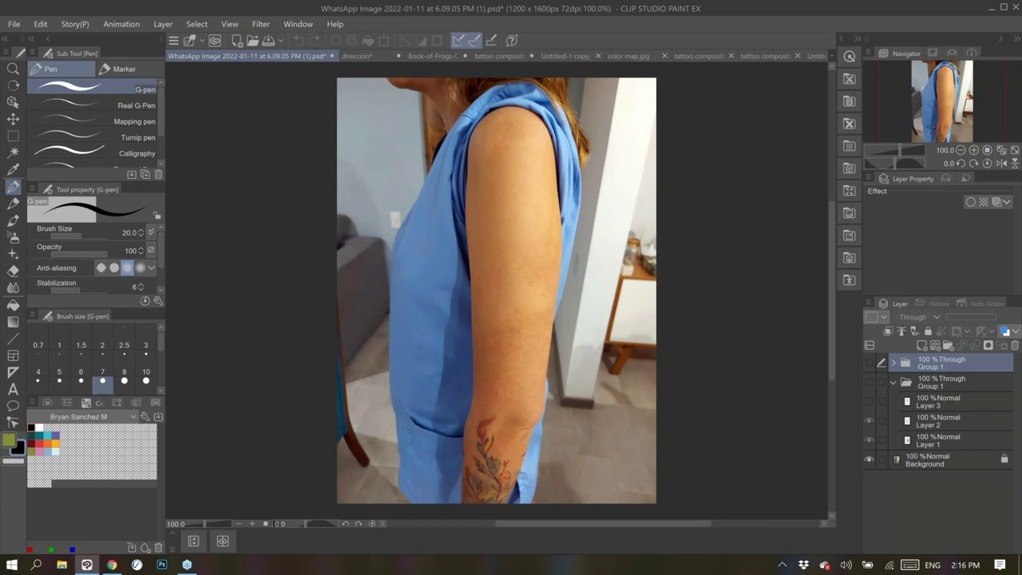
# In the tattoo composition document, hide the basic lines, background, frog, sketch and extra lines layers
pyautogui.click(476, 57)
pyautogui.click(868, 479)
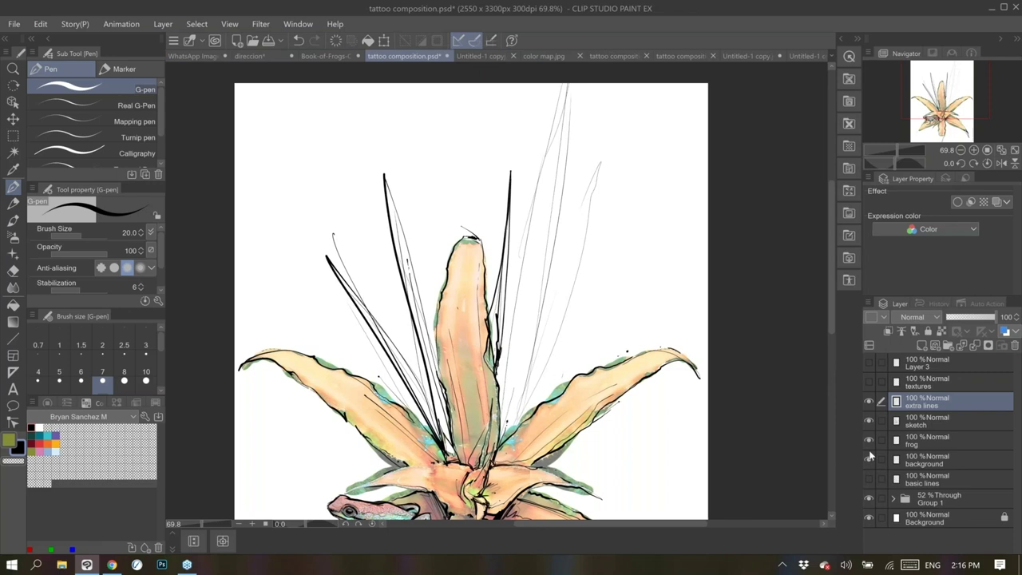
pyautogui.moveTo(869, 455); pyautogui.dragTo(868, 406)
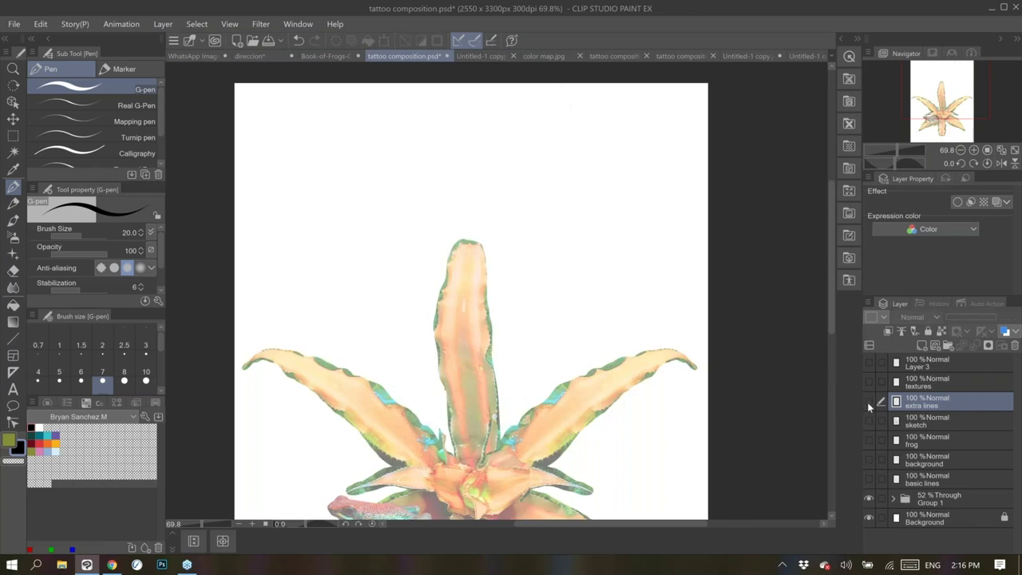
# Set the opacity of Group 1, which holds the plant and frog collage, to 100%
pyautogui.scroll(-2, 557, 328)
pyautogui.moveTo(557, 328)
pyautogui.mouseDown()
pyautogui.moveTo(575, 191)
pyautogui.moveTo(576, 208)
pyautogui.mouseUp()
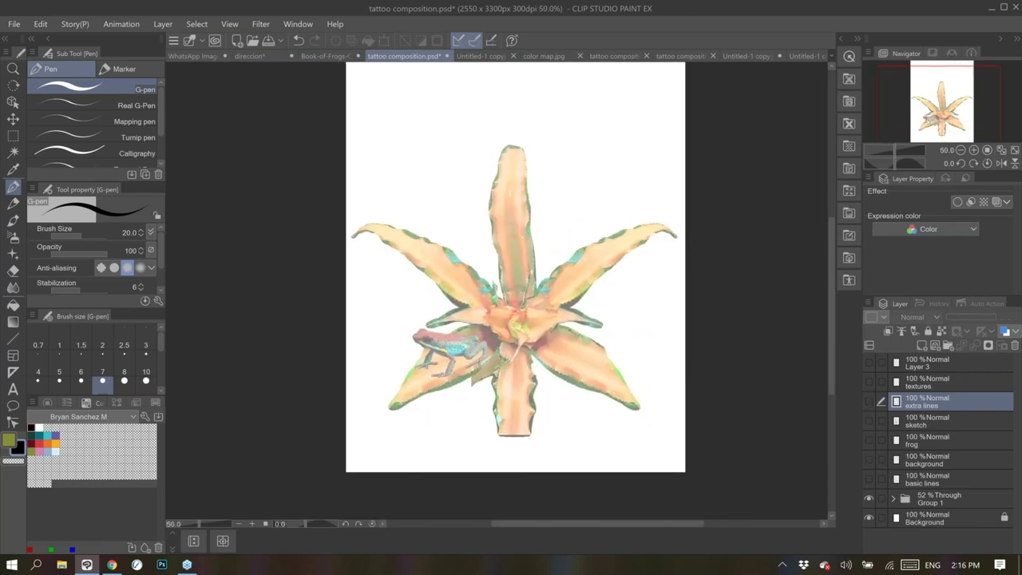
pyautogui.scroll(2, 592, 274)
pyautogui.scroll(-1, 593, 274)
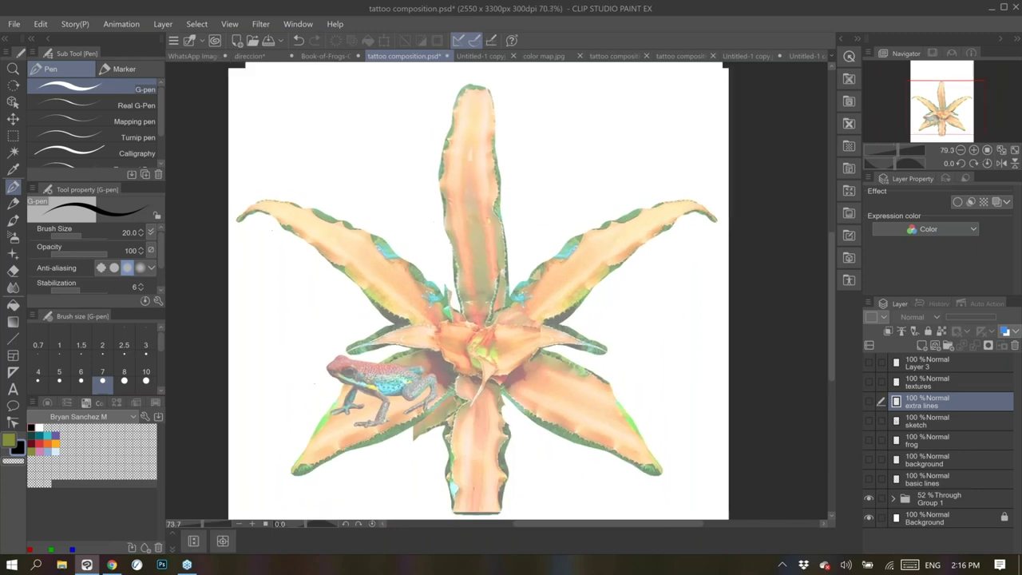
pyautogui.click(942, 498)
pyautogui.moveTo(973, 317); pyautogui.dragTo(1003, 319)
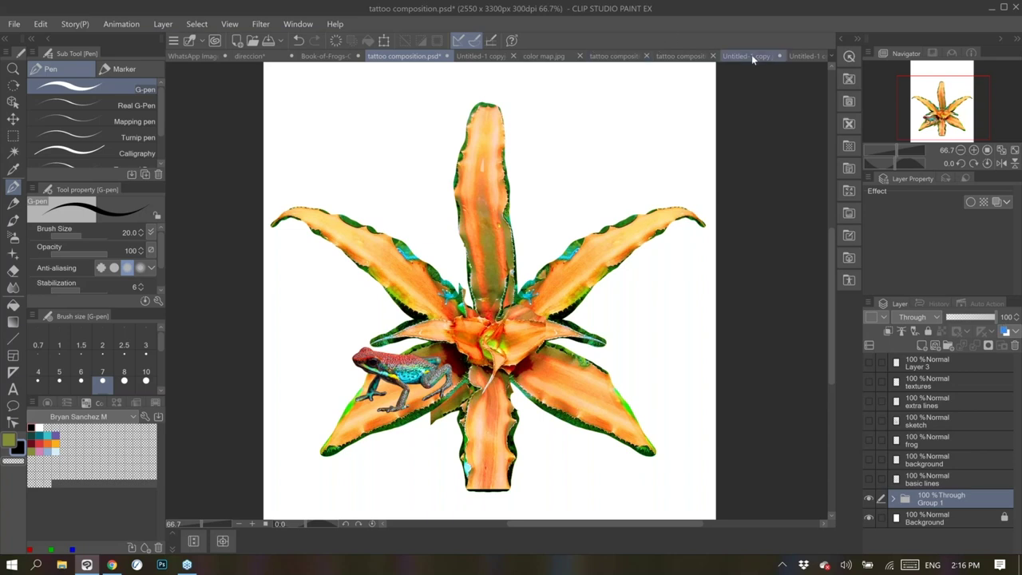
# In the WhatsApp arm photo document, show the expanded Group 1 folder containing the plant and frog
pyautogui.scroll(-3, 586, 314)
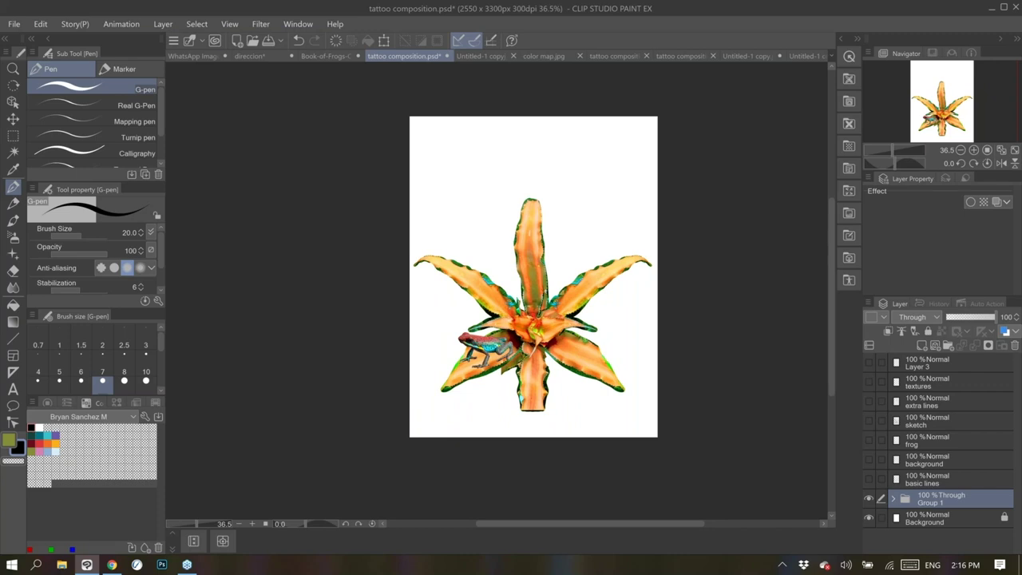
pyautogui.click(197, 58)
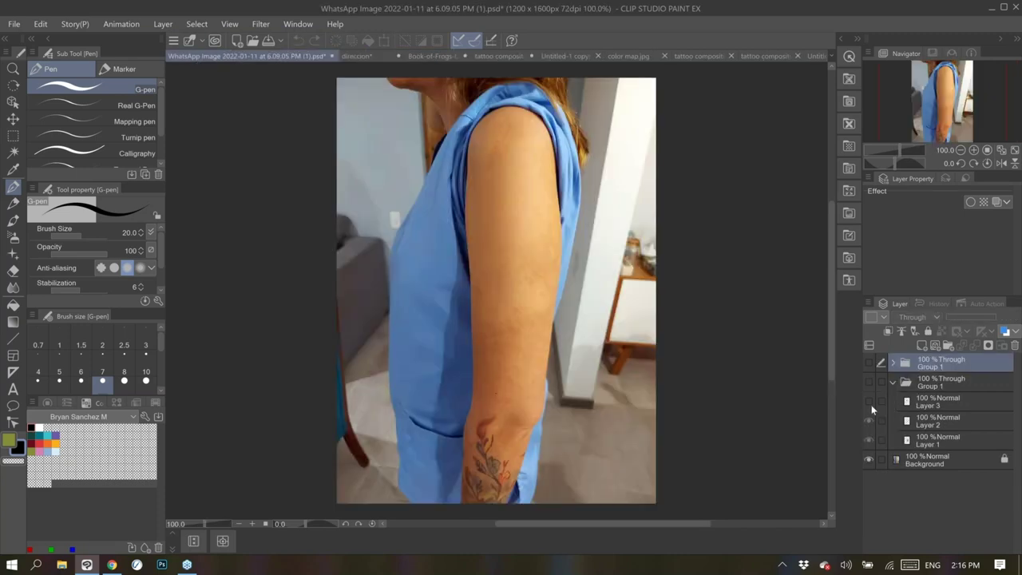
pyautogui.click(869, 382)
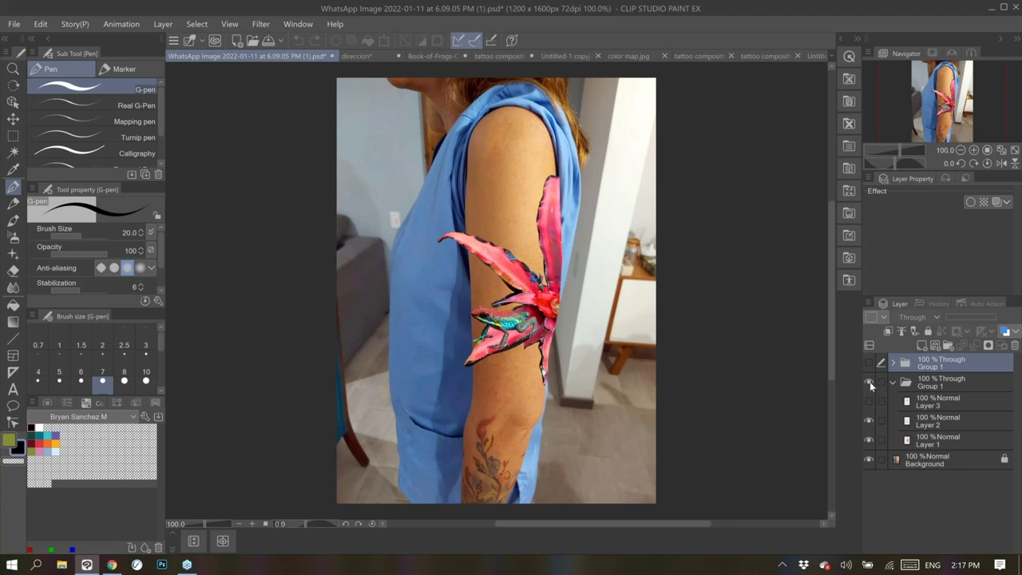
pyautogui.click(870, 381)
pyautogui.click(868, 387)
# Try placing the plant on Layer 1 over the middle of the upper arm, with the Layer 2 frog on its lower leaf
pyautogui.click(922, 440)
pyautogui.press('k')
pyautogui.moveTo(551, 307); pyautogui.dragTo(512, 259)
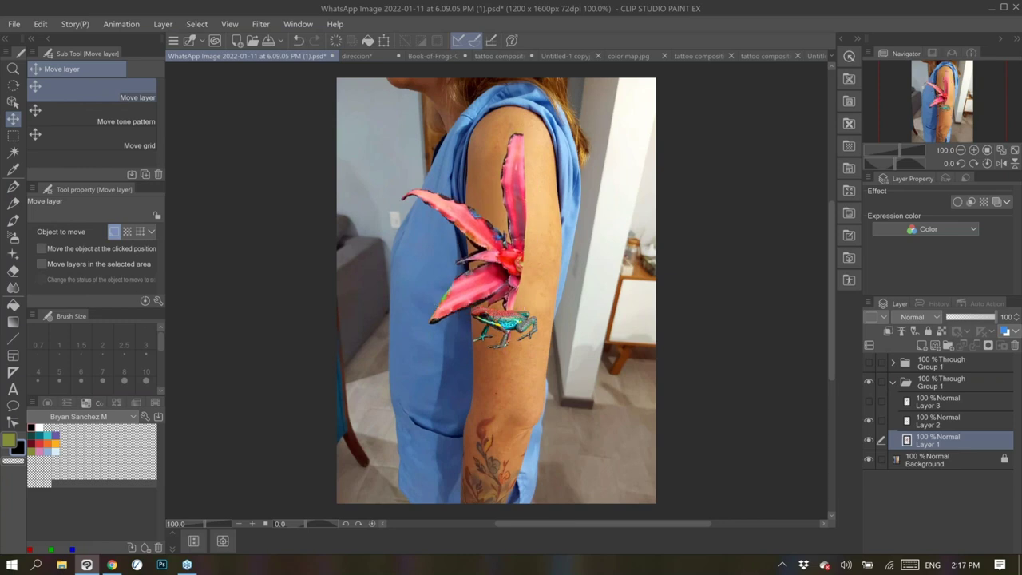
pyautogui.click(930, 420)
pyautogui.moveTo(505, 326); pyautogui.dragTo(460, 298)
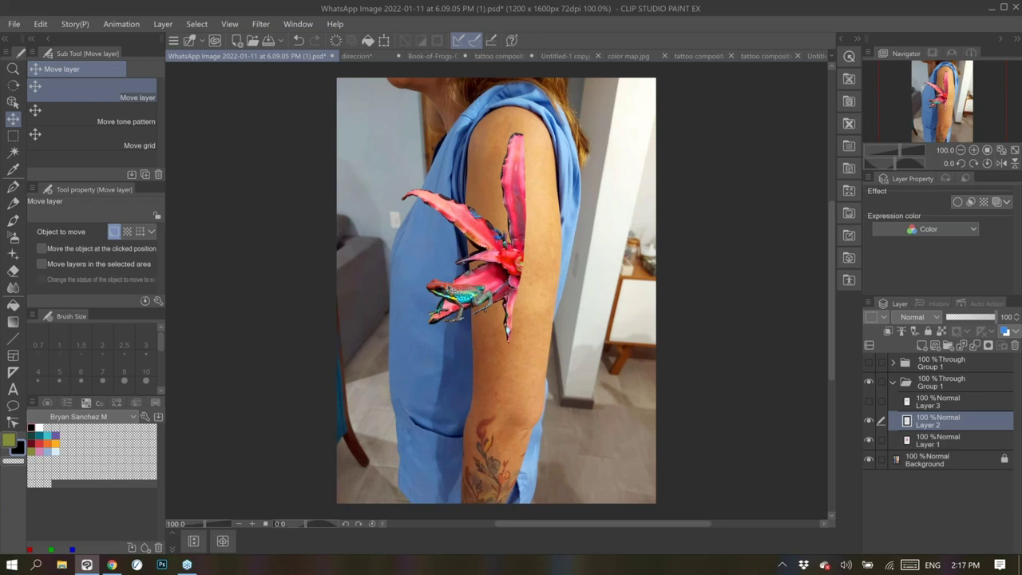
# Move the plant and frog back to the rear edge of the arm, and compare the placement with the tattoo composition document
pyautogui.click(929, 443)
pyautogui.moveTo(499, 260); pyautogui.dragTo(528, 334)
pyautogui.click(928, 423)
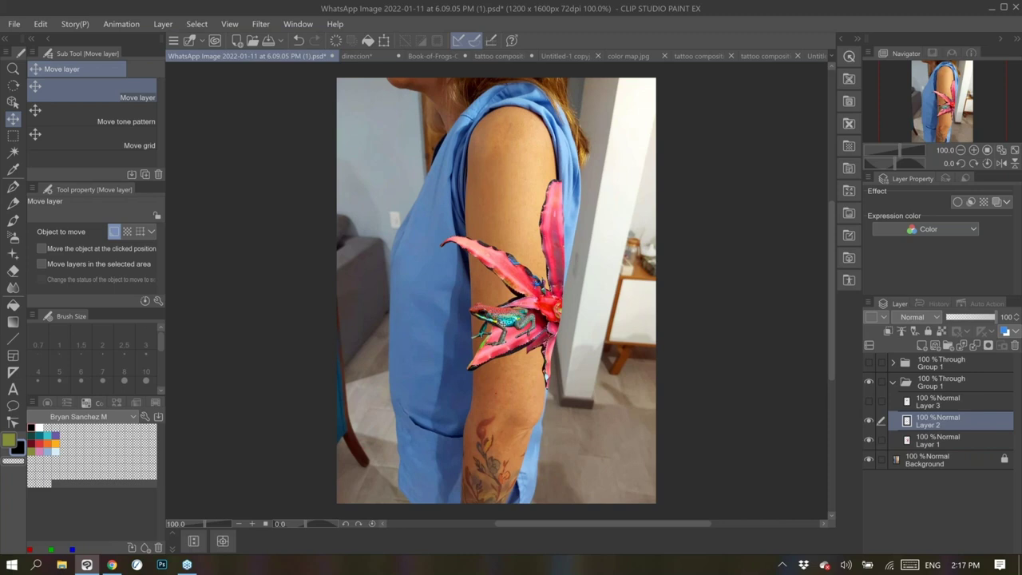
pyautogui.click(491, 57)
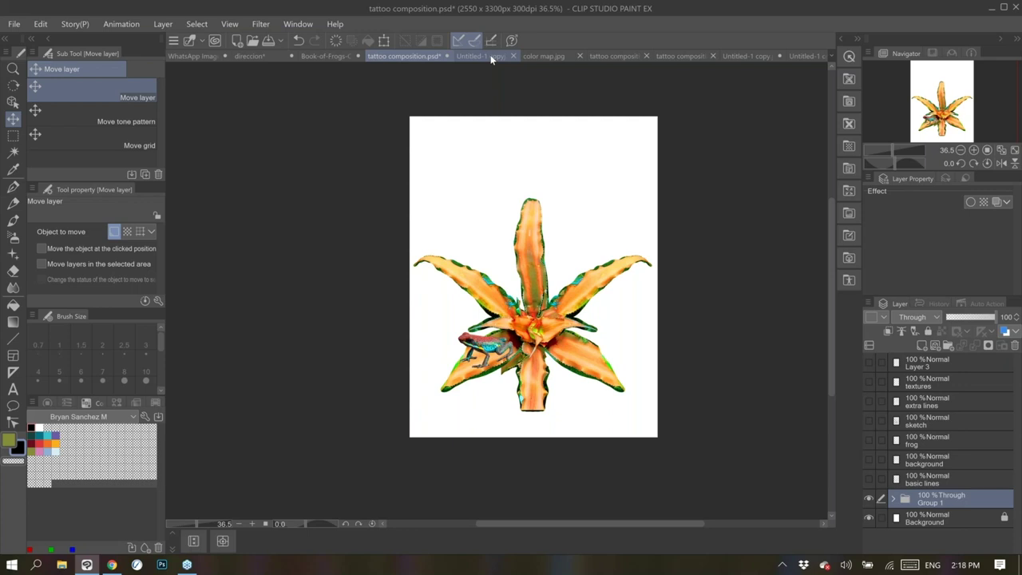
pyautogui.click(191, 56)
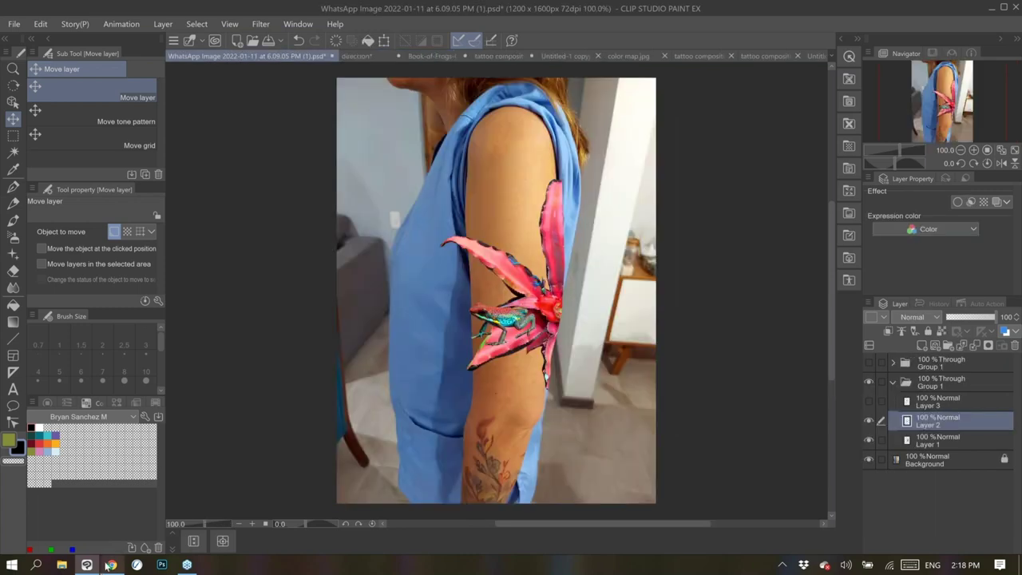
# Switch to Chrome and view the post of the bird-on-branch shoulder tattoo on the artist's Instagram profile
pyautogui.moveTo(109, 566)
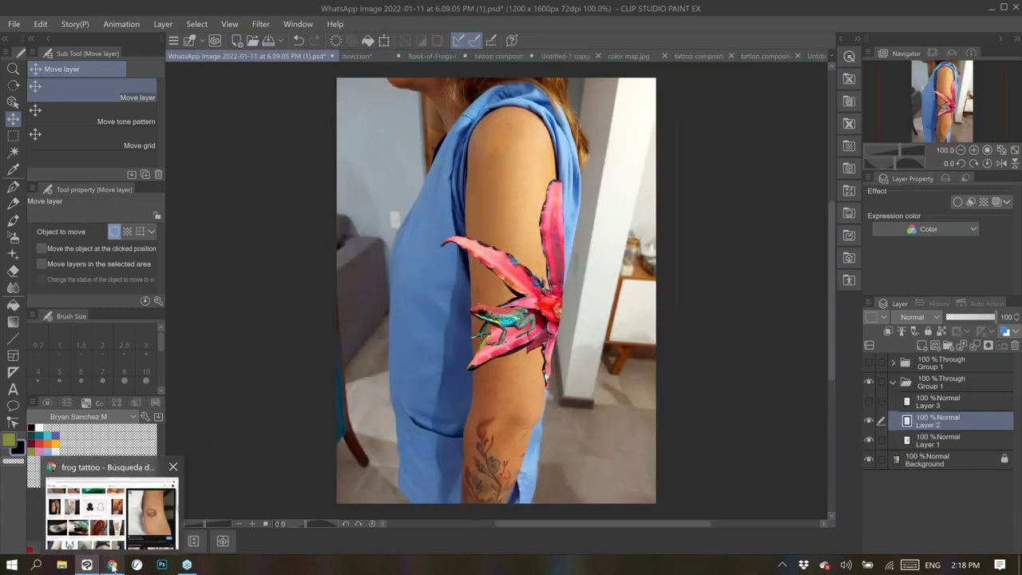
pyautogui.click(111, 566)
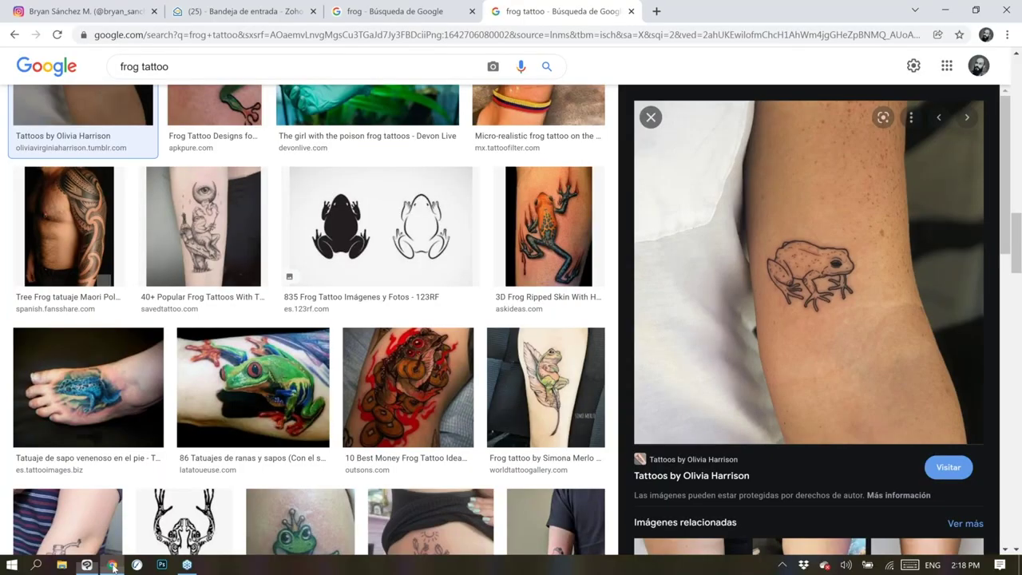
pyautogui.click(46, 11)
pyautogui.scroll(3, 147, 480)
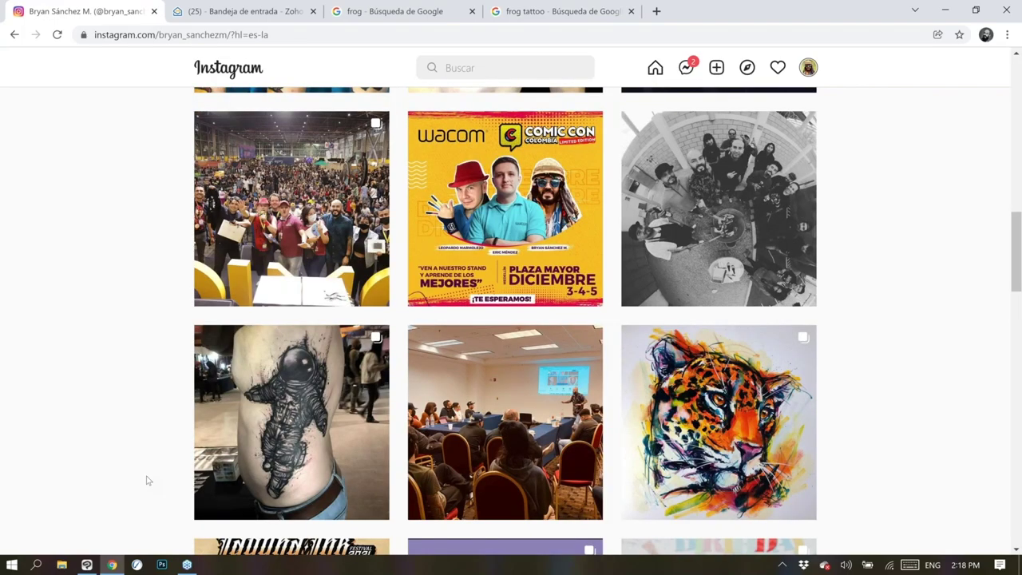
pyautogui.scroll(8, 146, 480)
pyautogui.click(719, 392)
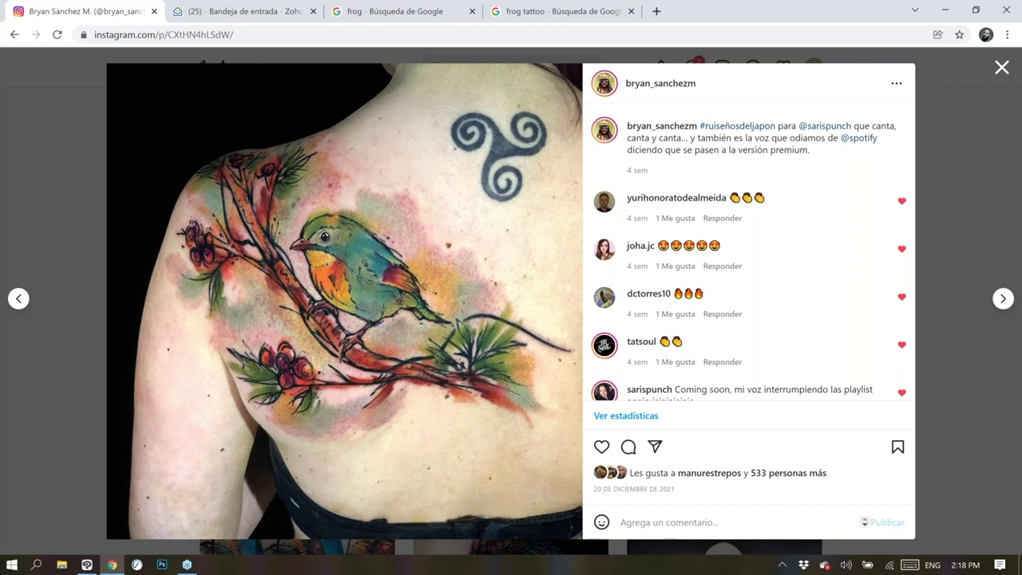
pyautogui.hotkey('alt', 'Left')
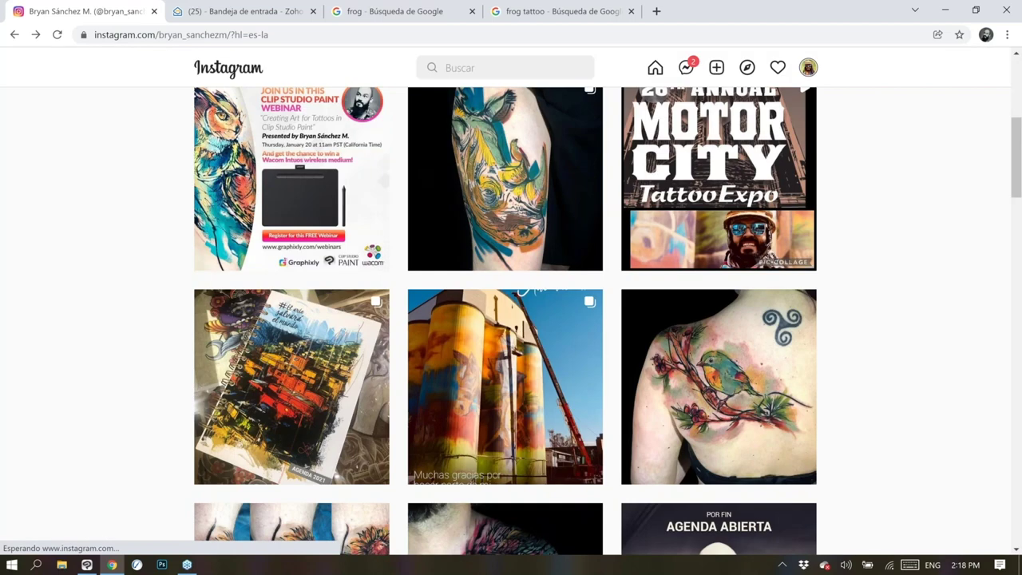
# View the rhinoceros arm tattoo post and the sunflower leg tattoo post on the profile
pyautogui.scroll(-1, 490, 184)
pyautogui.click(490, 184)
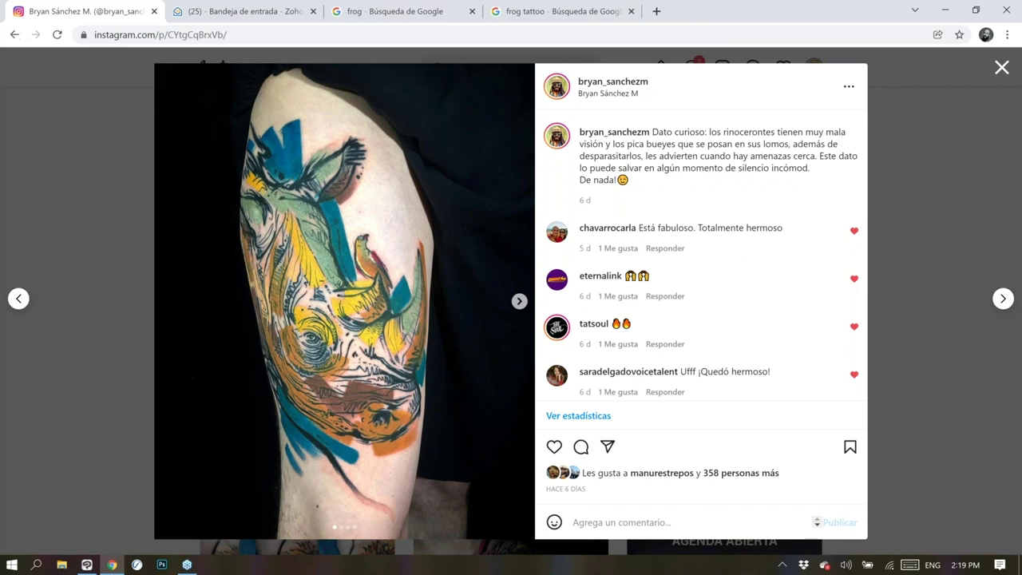
pyautogui.click(20, 34)
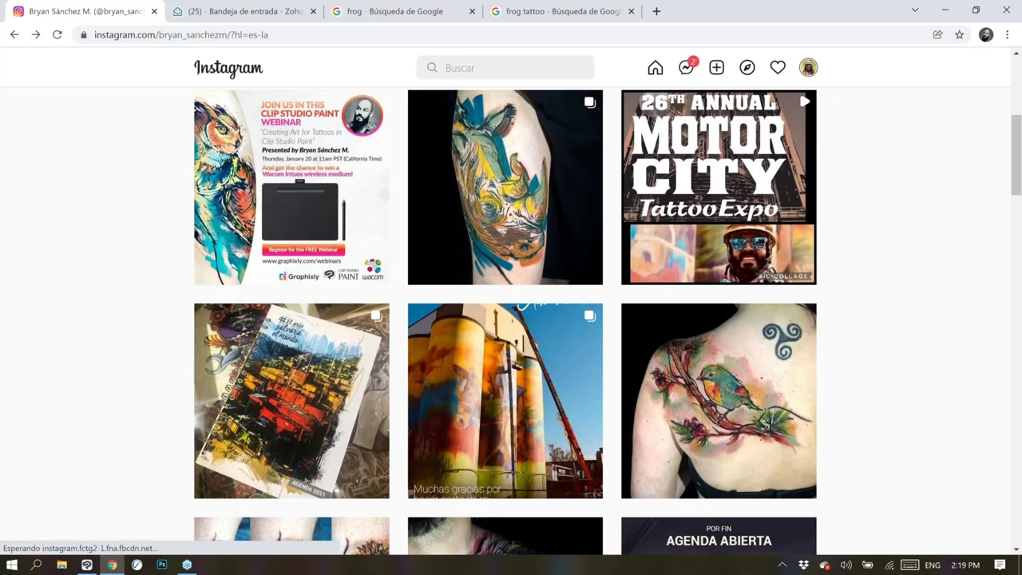
pyautogui.scroll(-3, 511, 319)
pyautogui.scroll(-2, 512, 320)
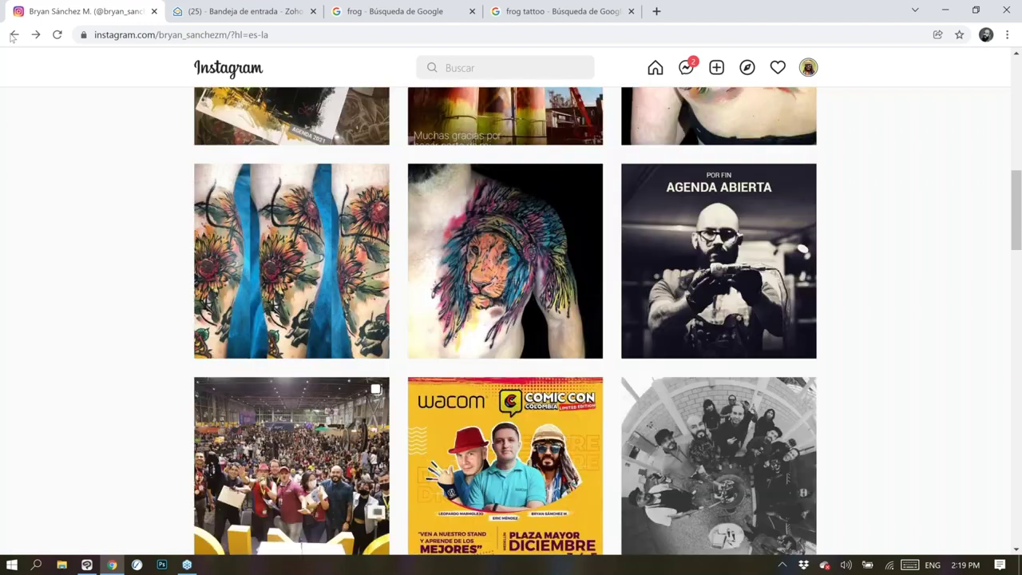
pyautogui.click(507, 467)
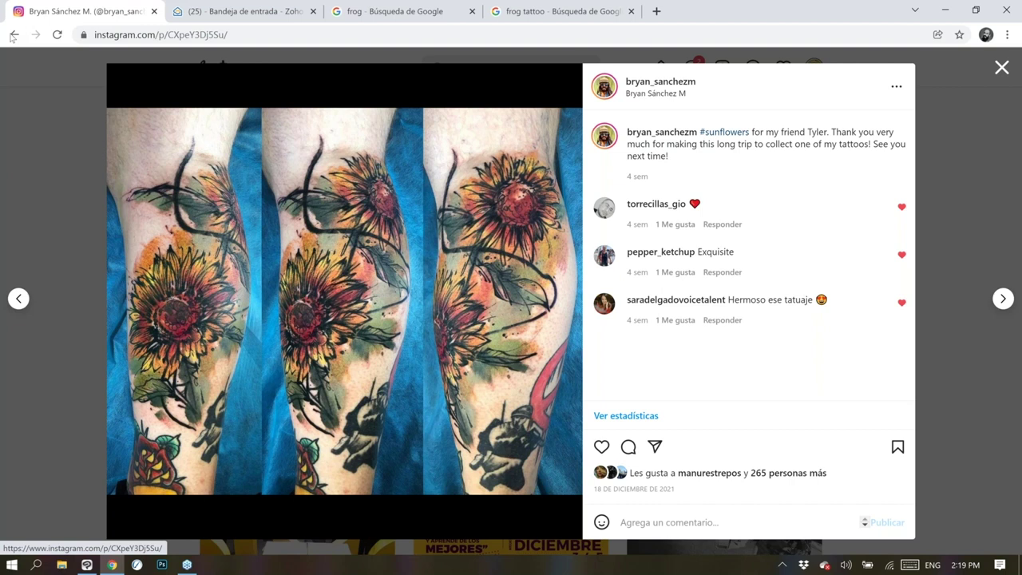
pyautogui.click(13, 35)
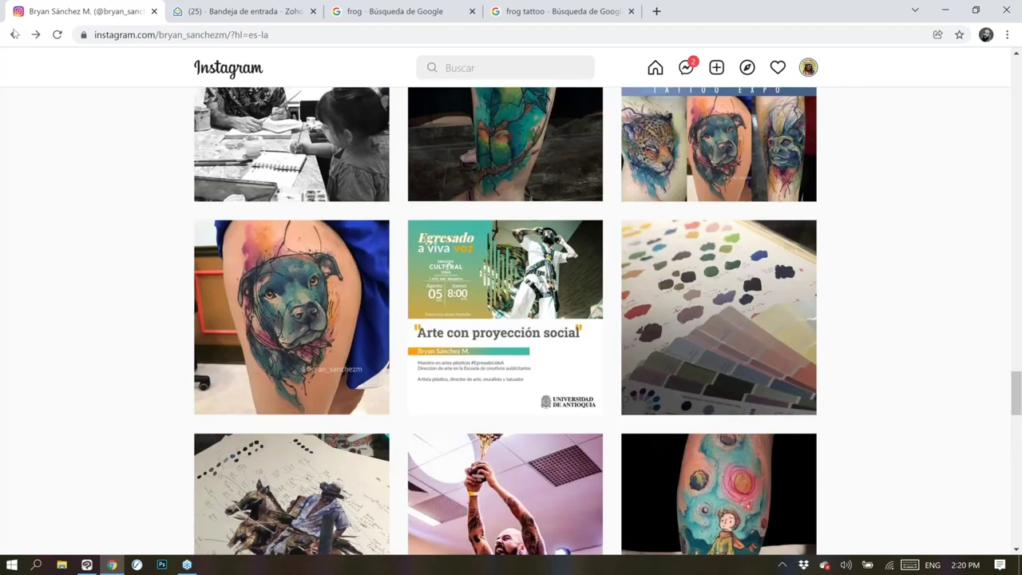
# View the hummingbird leg tattoo post and the whale rib tattoo post on the profile
pyautogui.click(15, 34)
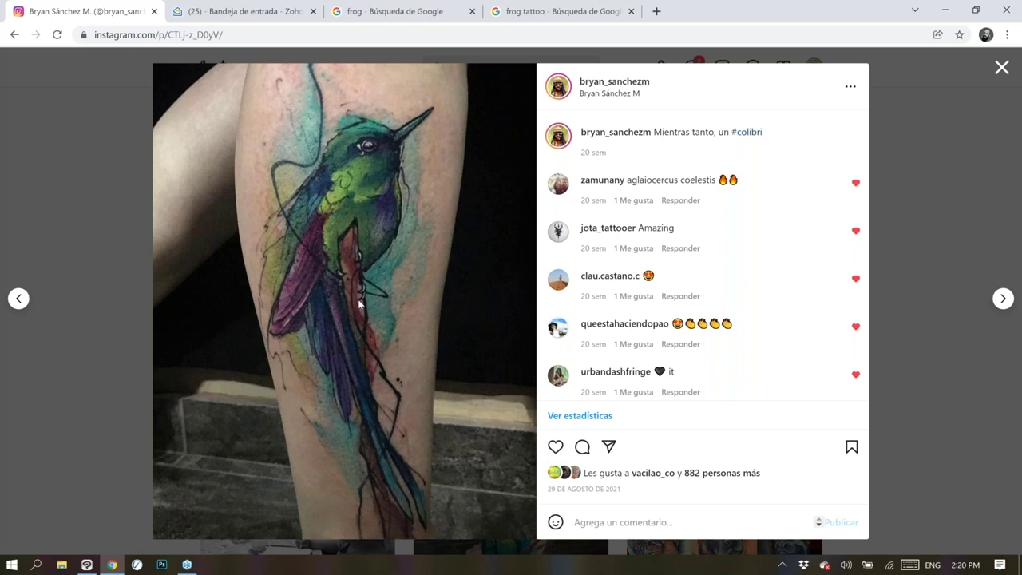
pyautogui.click(15, 35)
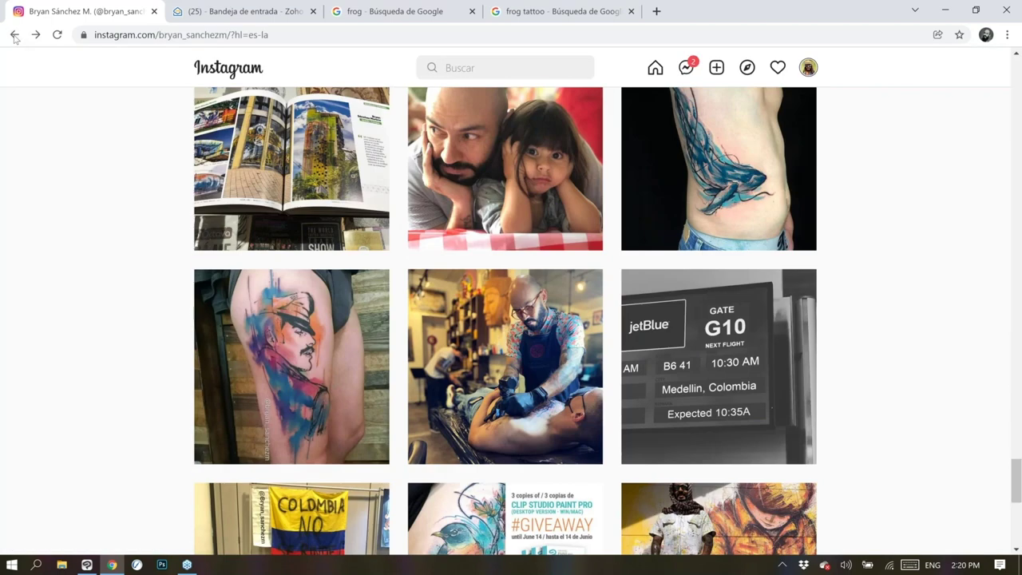
pyautogui.click(14, 36)
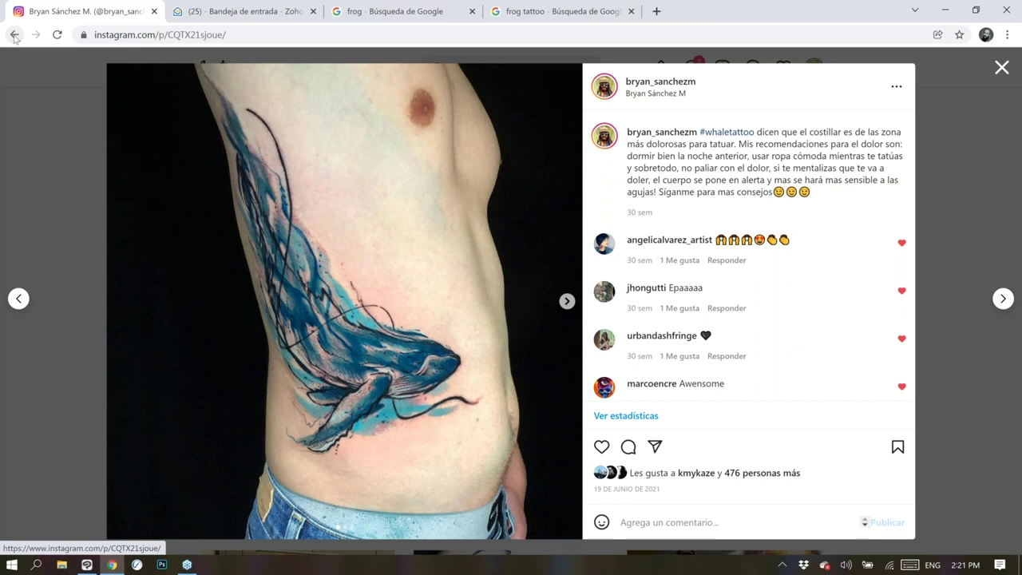
pyautogui.click(15, 36)
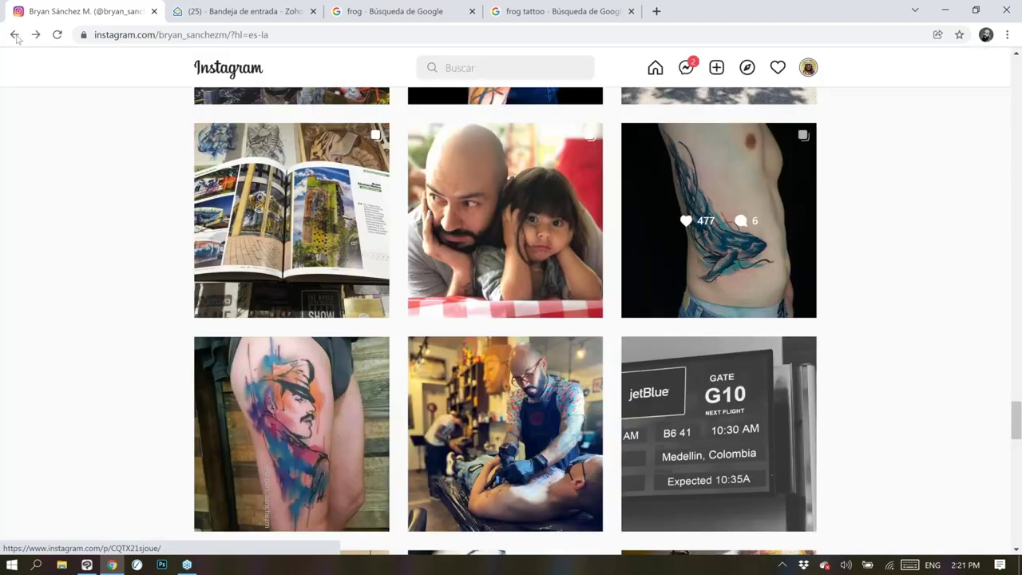
# Open the Clip Studio Paint Pro giveaway post showing the robin and berries tattoo
pyautogui.scroll(-3, 504, 319)
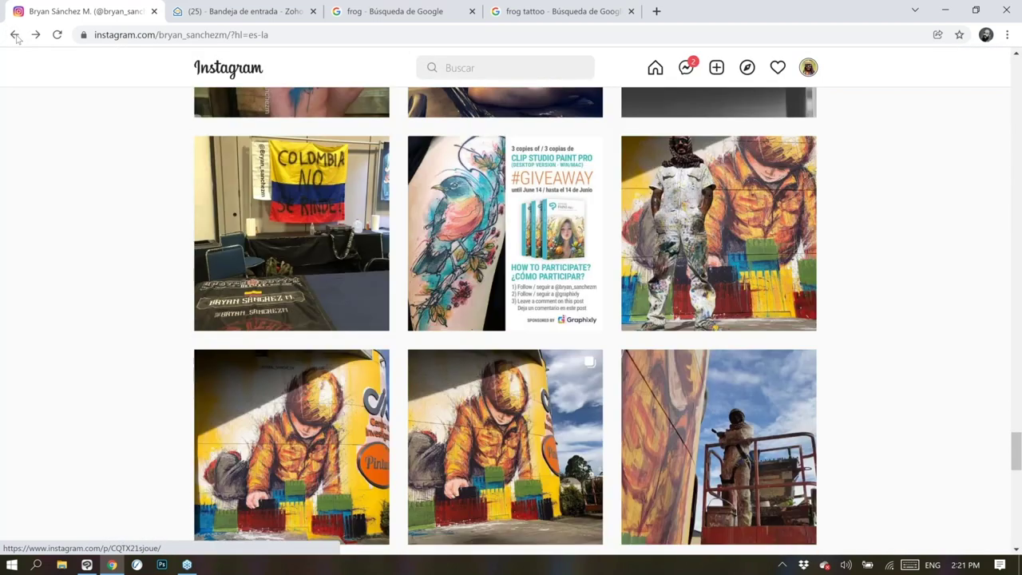
pyautogui.click(505, 233)
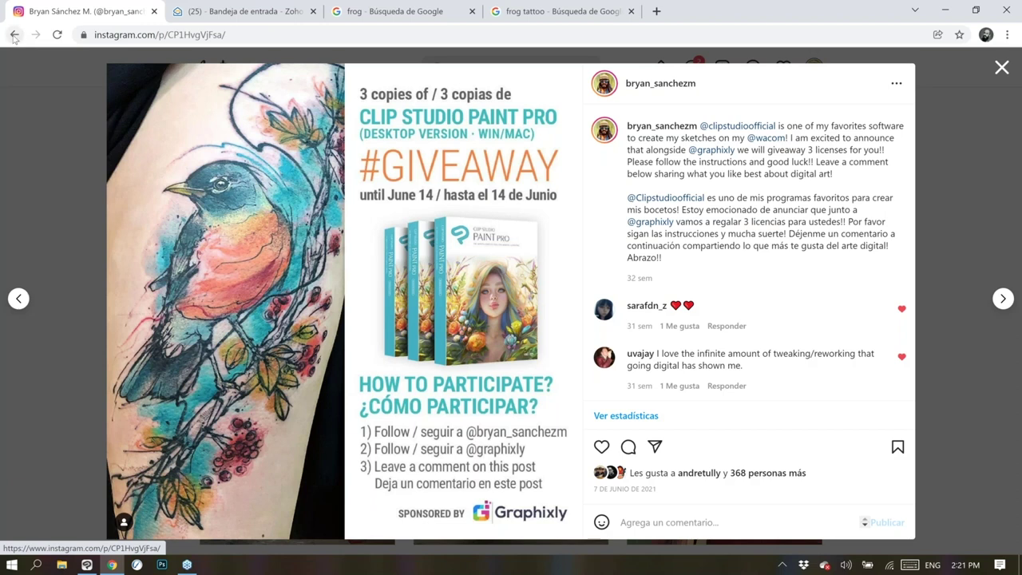
# Close the giveaway post and browse further down the artist's Instagram profile for more tattoo examples
pyautogui.press('Escape')
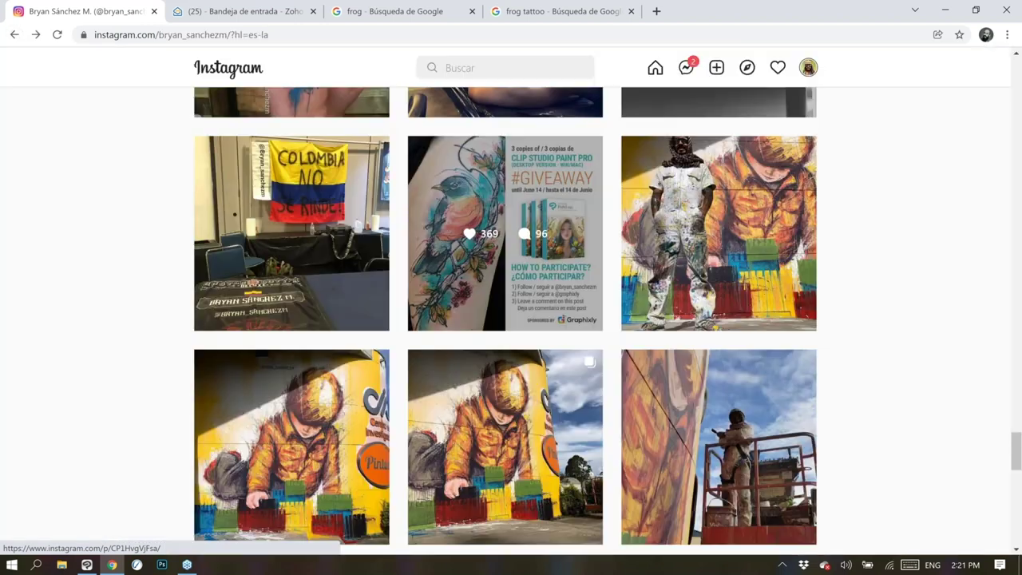
pyautogui.scroll(-6, 511, 320)
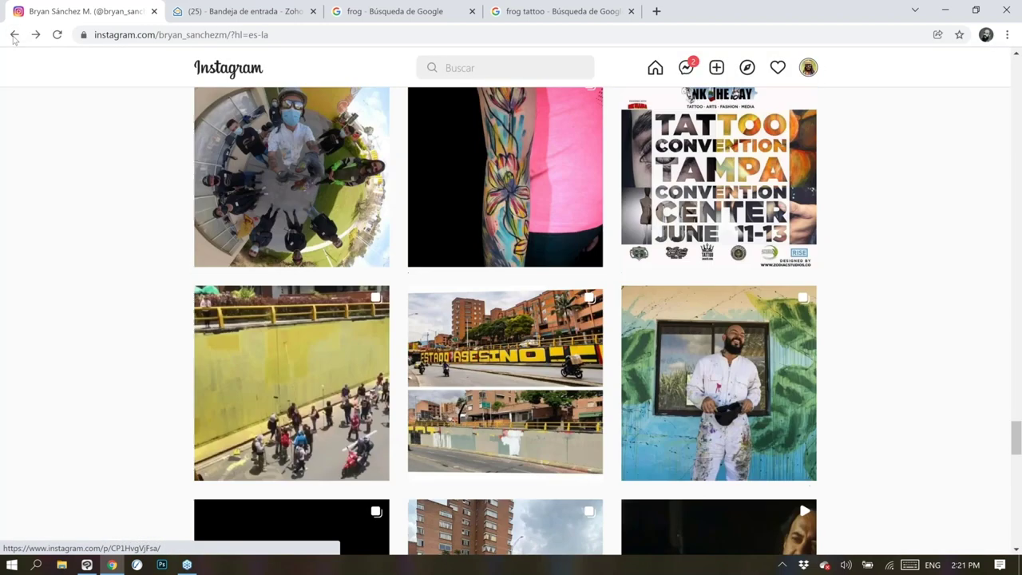
pyautogui.scroll(-8, 511, 319)
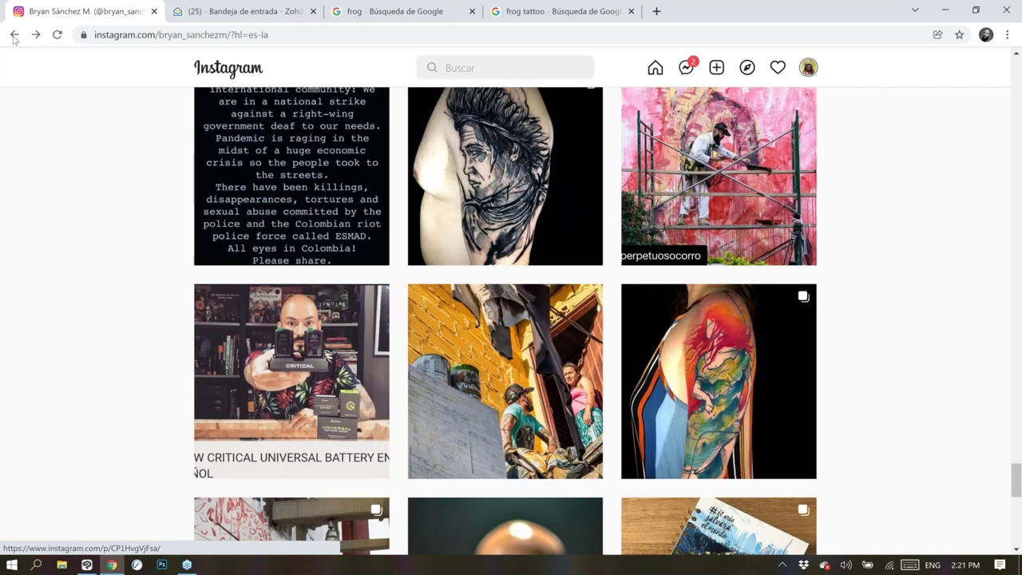
# Switch to Clip Studio Paint, open the tattoo composition document and lower the opacity of Group 1 to 58%
pyautogui.click(88, 565)
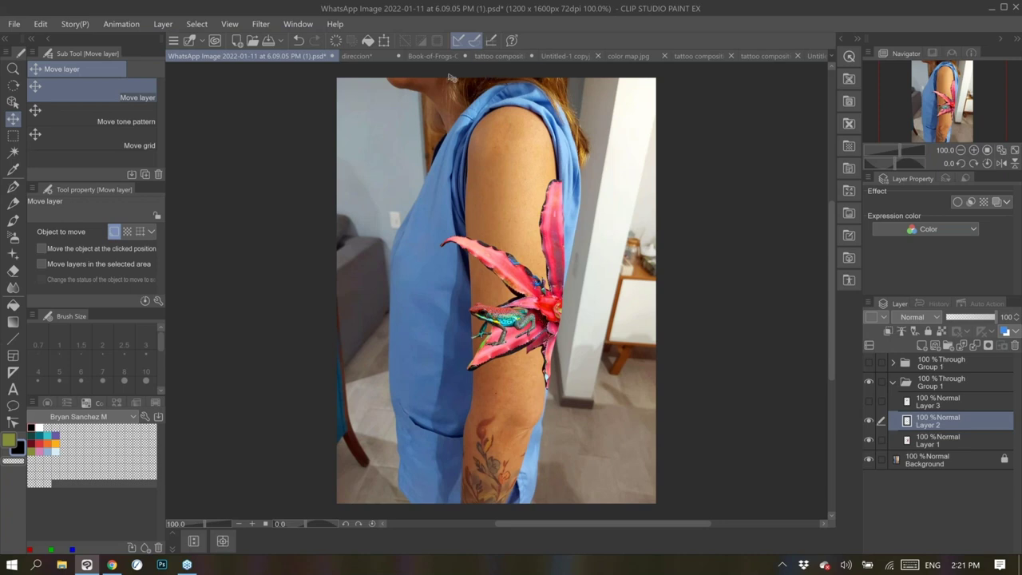
pyautogui.click(490, 56)
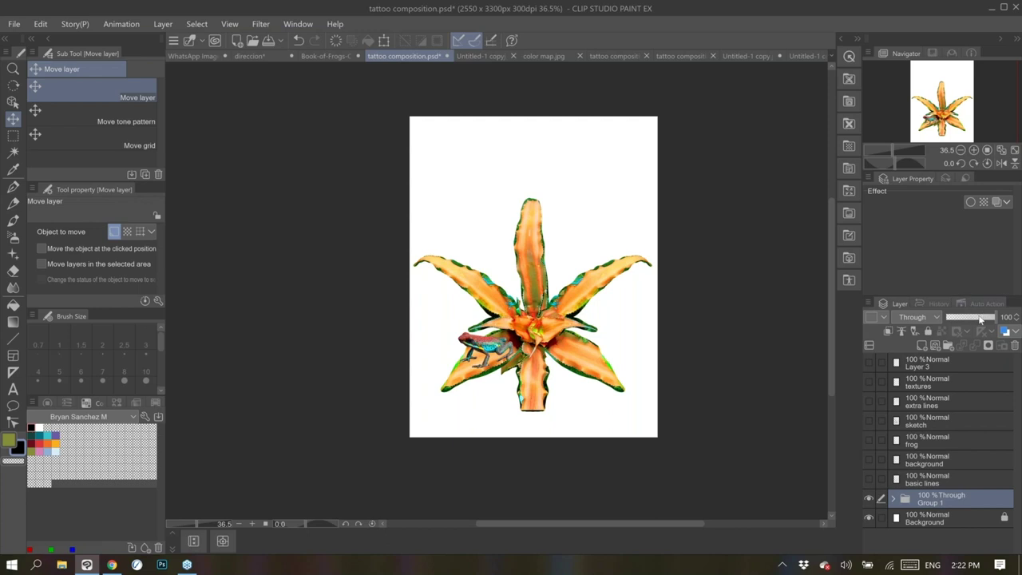
pyautogui.click(977, 319)
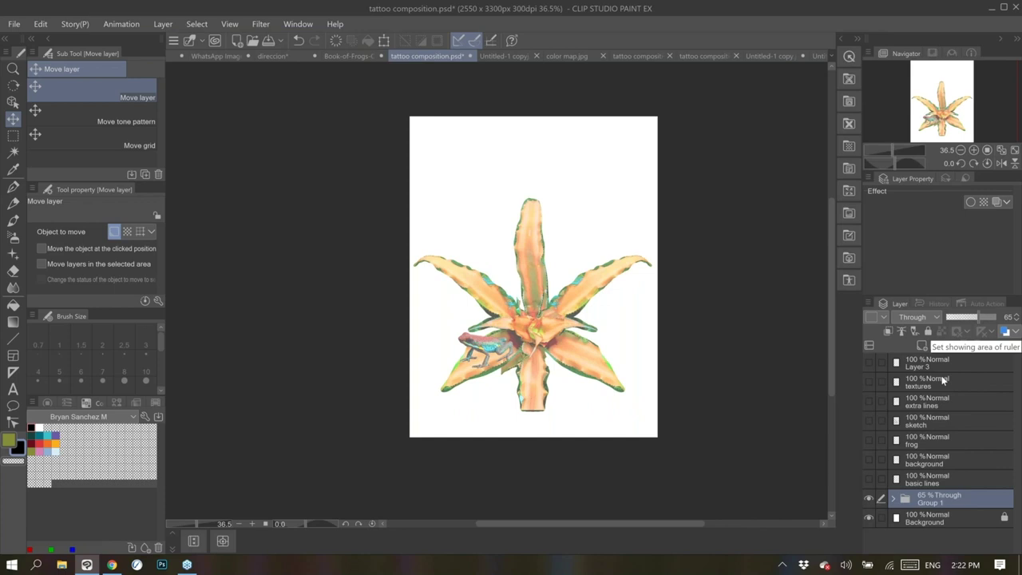
pyautogui.click(974, 318)
pyautogui.click(974, 320)
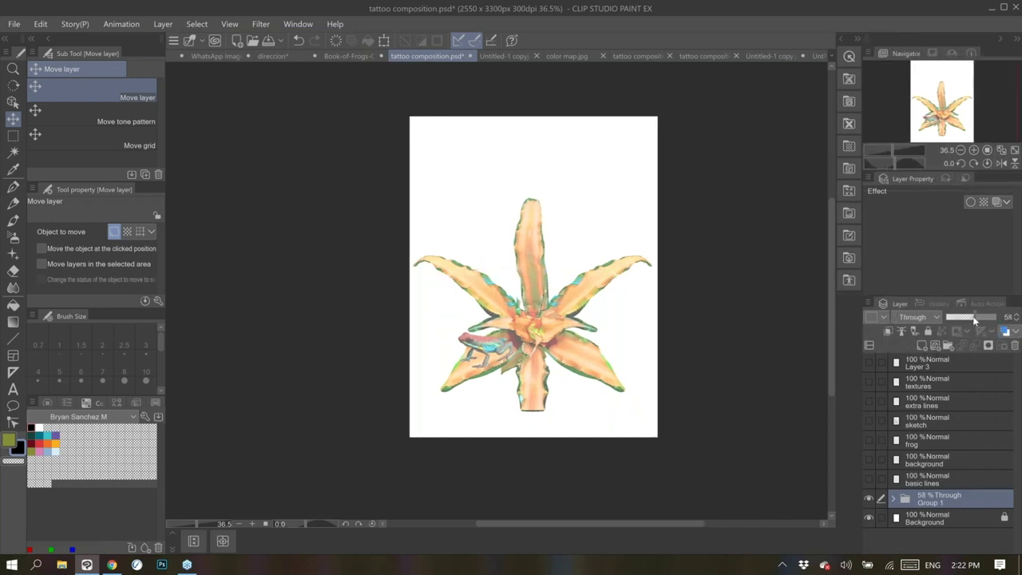
# Show the basic lines layer and hide the Group 1 photo collage beneath it
pyautogui.click(911, 479)
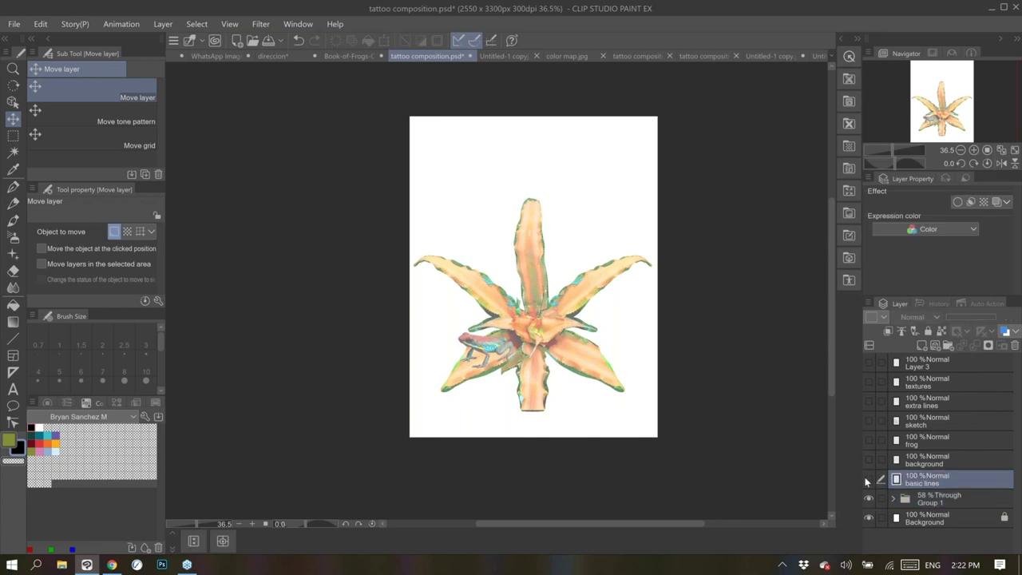
pyautogui.click(867, 479)
pyautogui.click(870, 498)
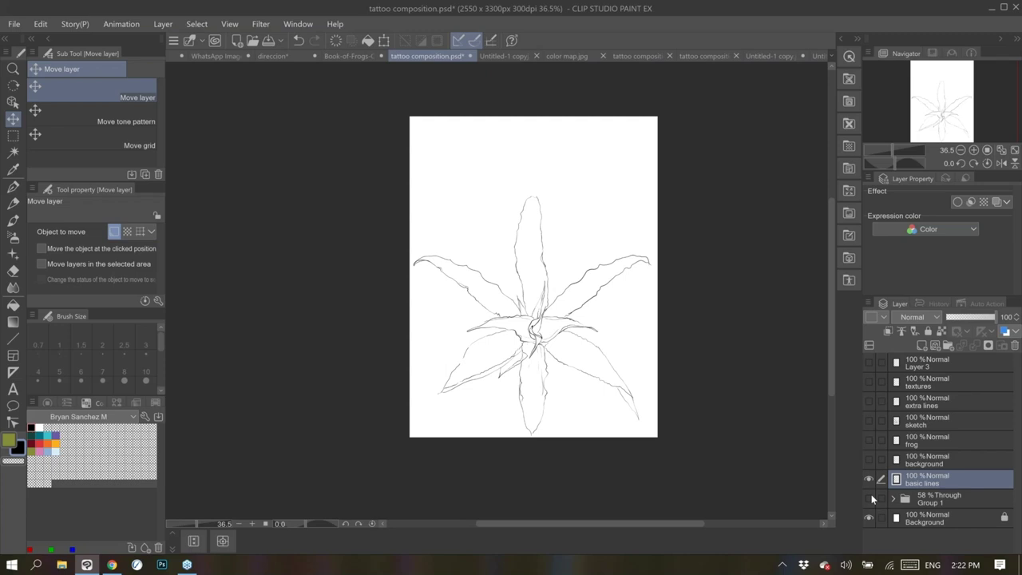
# Show the background sketch layer with the long thin leaves and make it the active layer
pyautogui.click(869, 459)
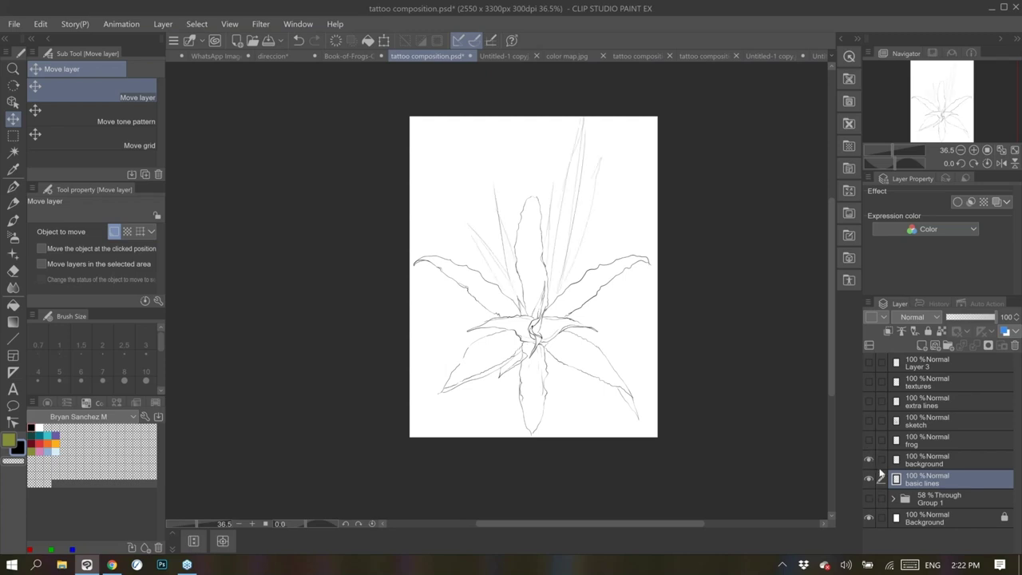
pyautogui.click(869, 460)
pyautogui.click(869, 460)
pyautogui.click(915, 463)
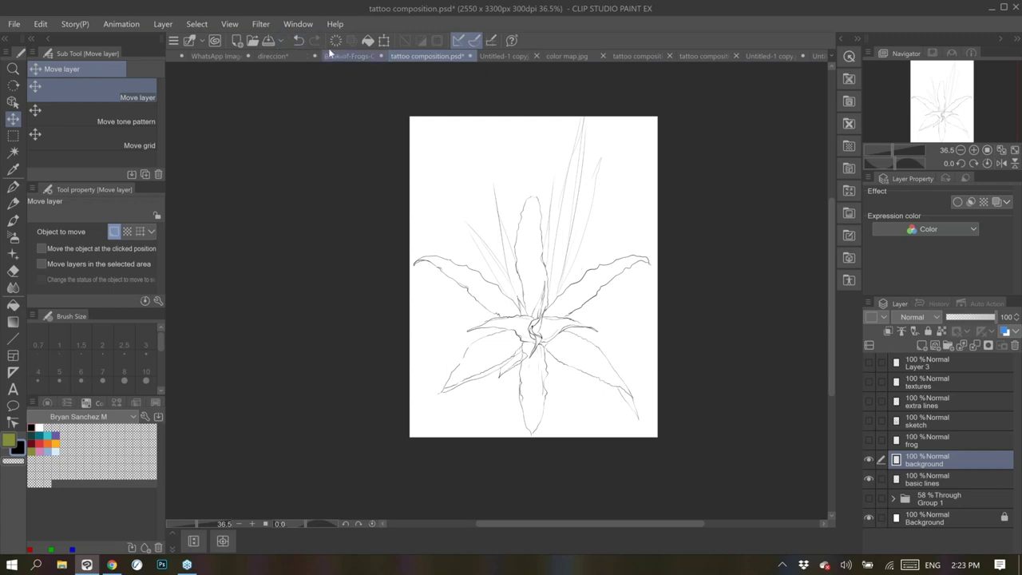
pyautogui.click(251, 41)
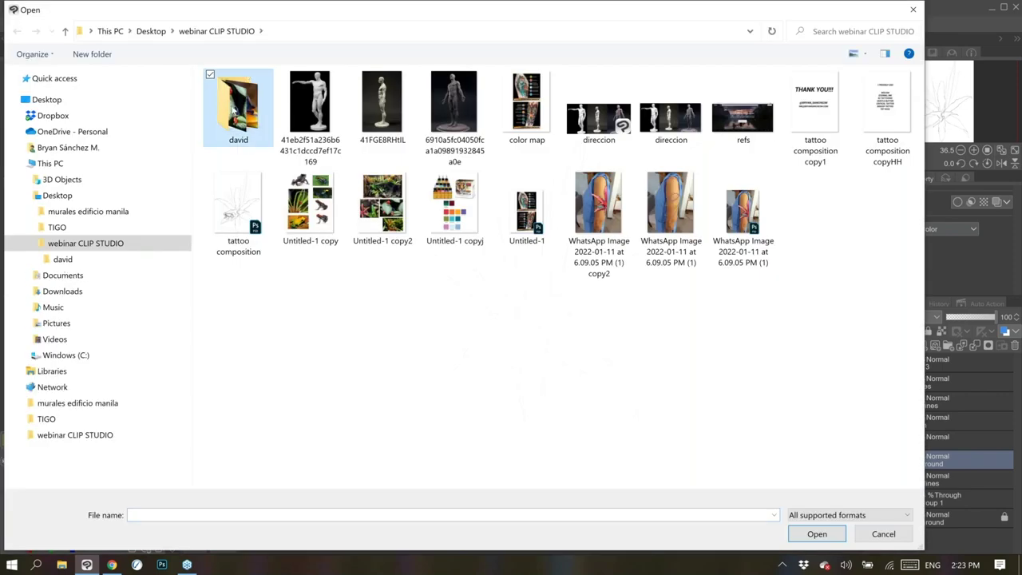
pyautogui.doubleClick(239, 107)
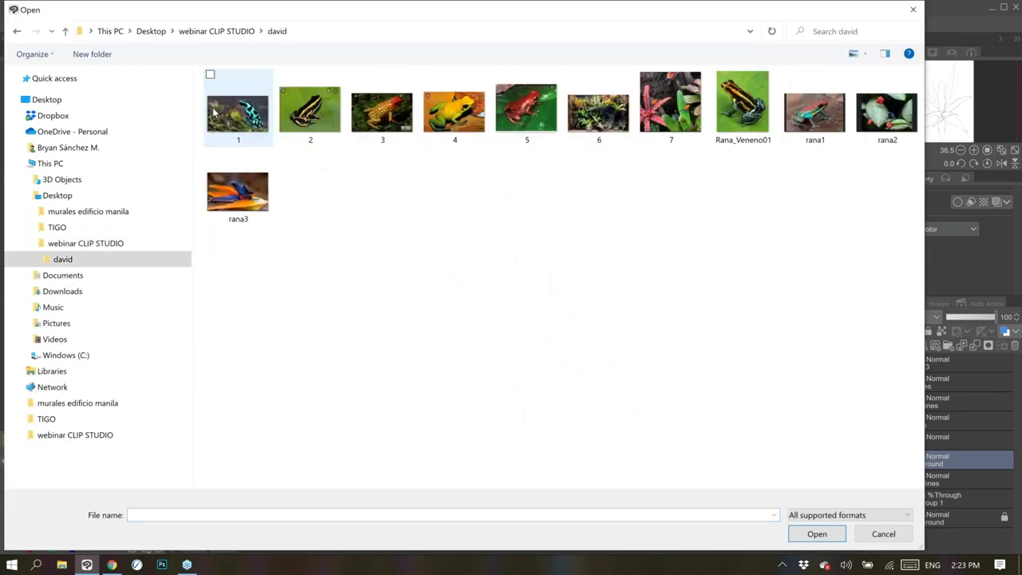
pyautogui.click(220, 32)
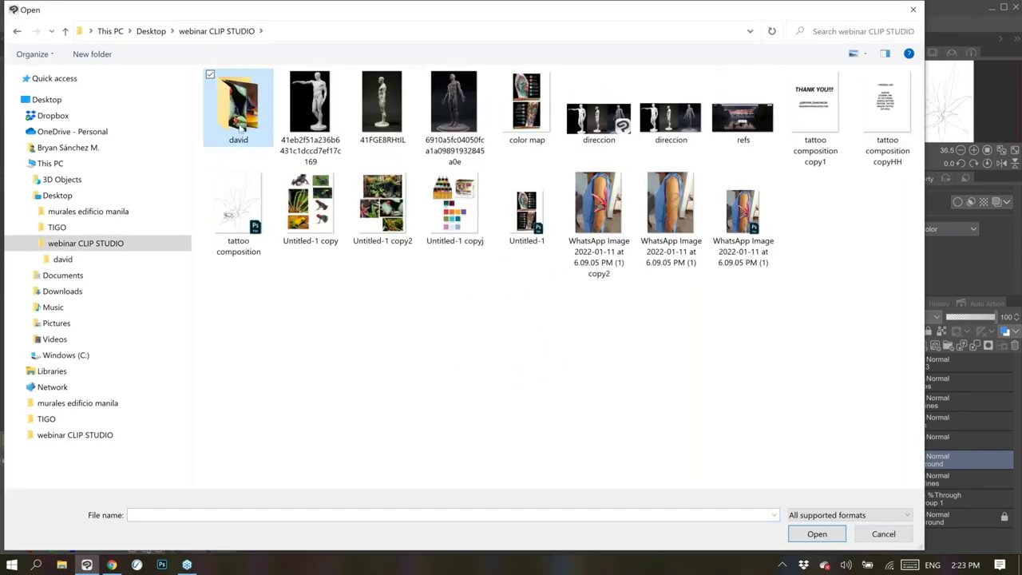
pyautogui.click(870, 537)
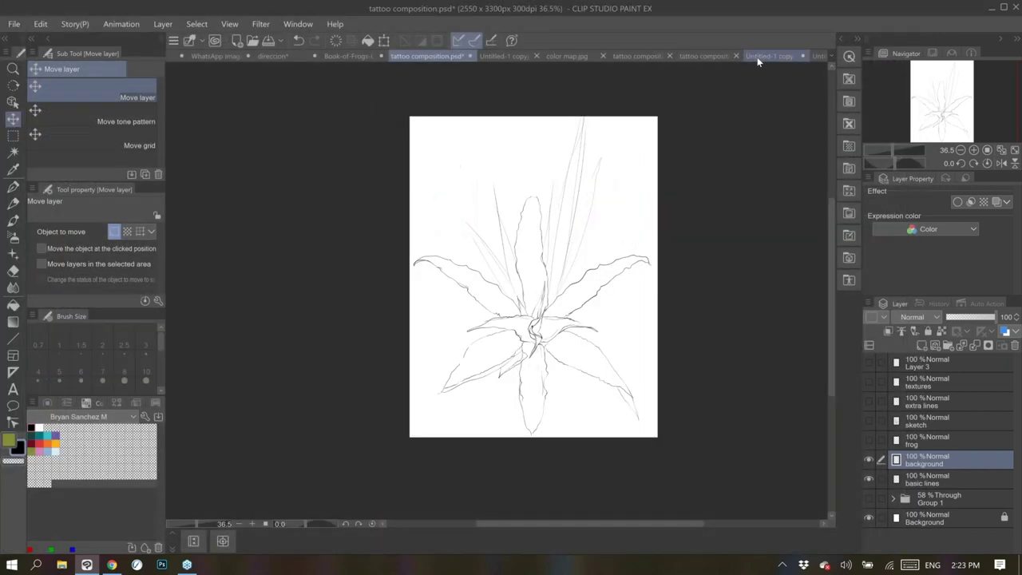
# On the frog reference sheet, add a layer and sketch G-pen strokes over the long leaves in the red frog photo
pyautogui.click(757, 56)
pyautogui.moveTo(403, 265)
pyautogui.mouseDown()
pyautogui.moveTo(388, 431)
pyautogui.moveTo(397, 294)
pyautogui.moveTo(405, 306)
pyautogui.mouseUp()
pyautogui.click(917, 342)
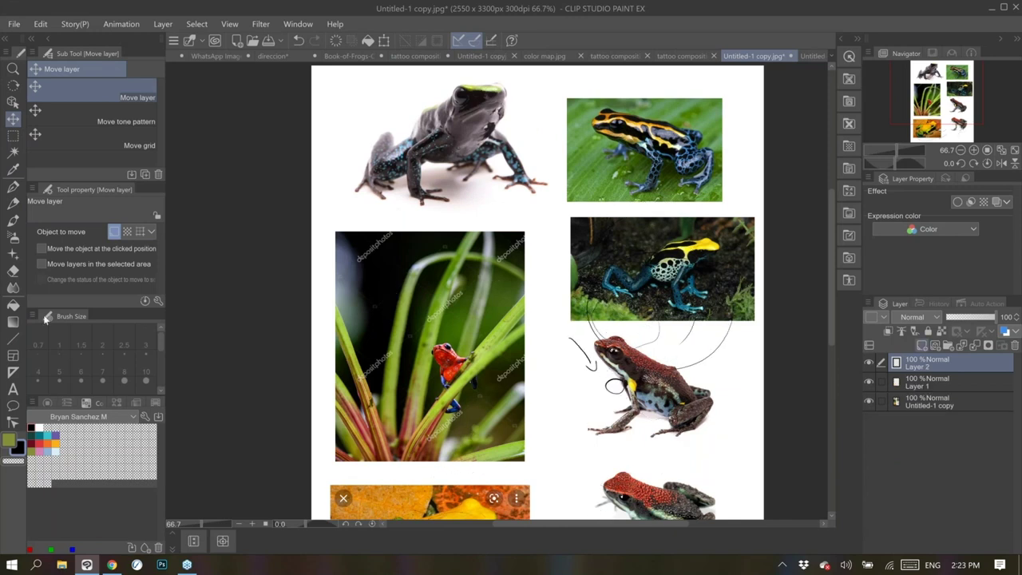
pyautogui.click(13, 185)
pyautogui.moveTo(511, 276)
pyautogui.mouseDown()
pyautogui.moveTo(352, 228)
pyautogui.moveTo(536, 321)
pyautogui.mouseUp()
pyautogui.moveTo(437, 415); pyautogui.dragTo(569, 254)
pyautogui.moveTo(438, 417)
pyautogui.mouseDown()
pyautogui.moveTo(487, 276)
pyautogui.moveTo(455, 355)
pyautogui.mouseUp()
pyautogui.moveTo(452, 217); pyautogui.dragTo(383, 439)
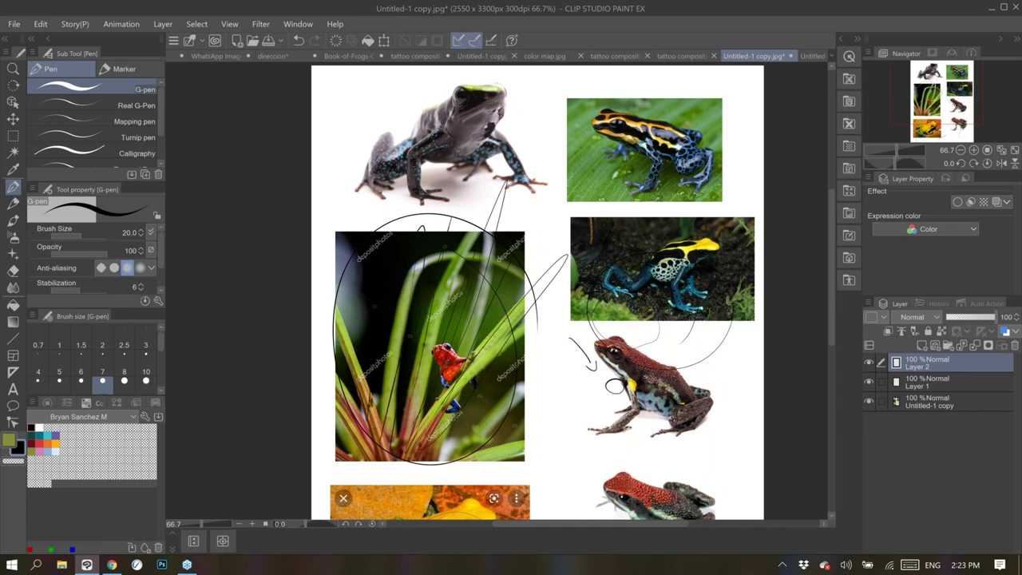
# Return to the tattoo composition document and show the frog sketch layer
pyautogui.click(415, 57)
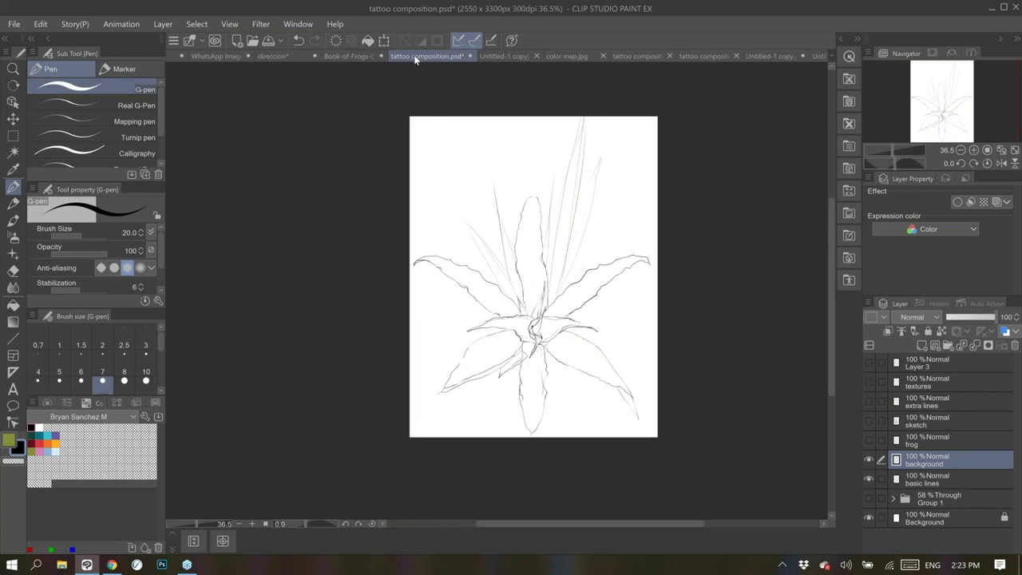
pyautogui.click(868, 440)
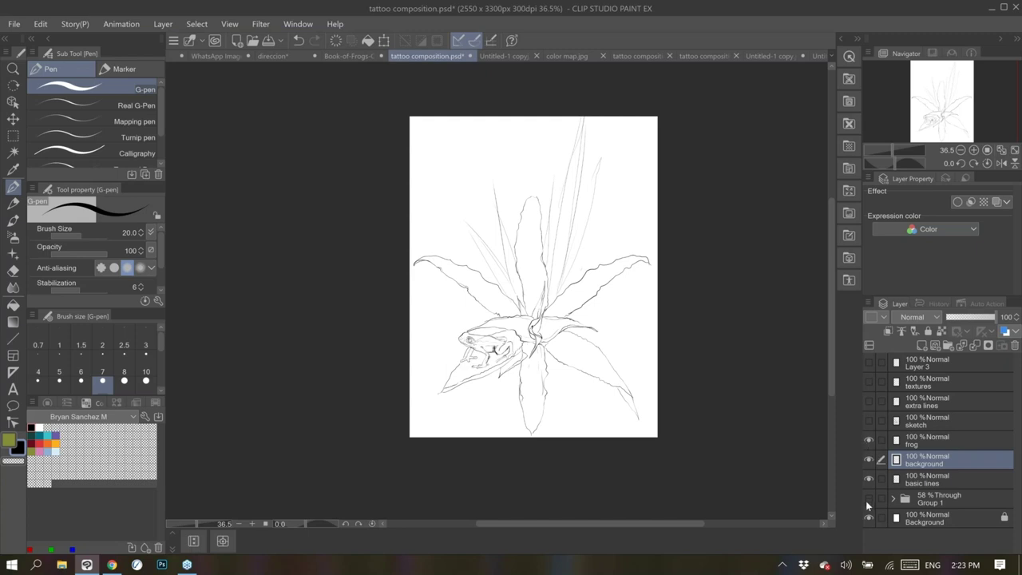
pyautogui.scroll(2, 583, 305)
pyautogui.scroll(-2, 582, 305)
pyautogui.scroll(-1, 593, 313)
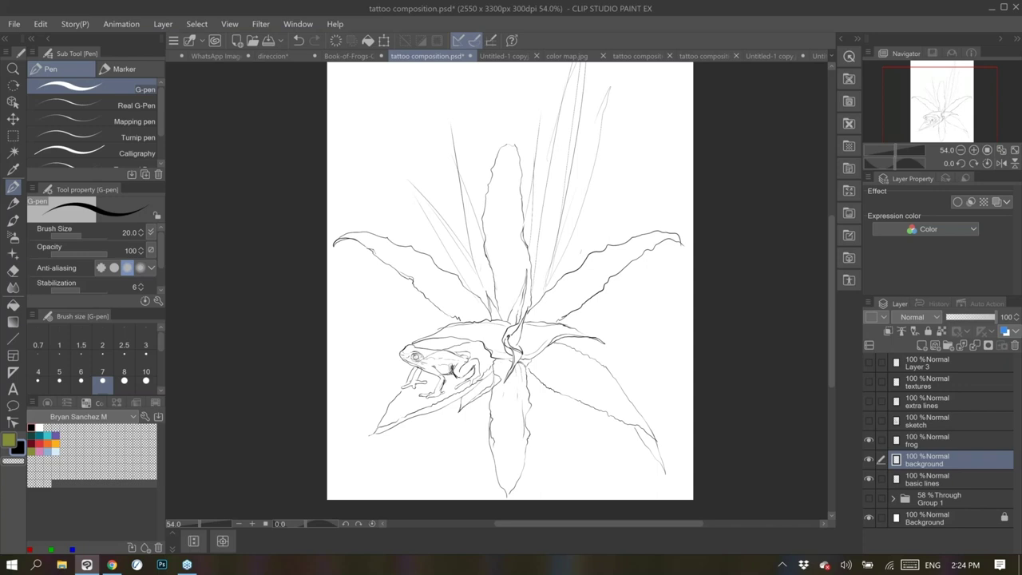
# Switch to Chrome and view the owl thigh tattoo post on the artist's profile
pyautogui.click(112, 564)
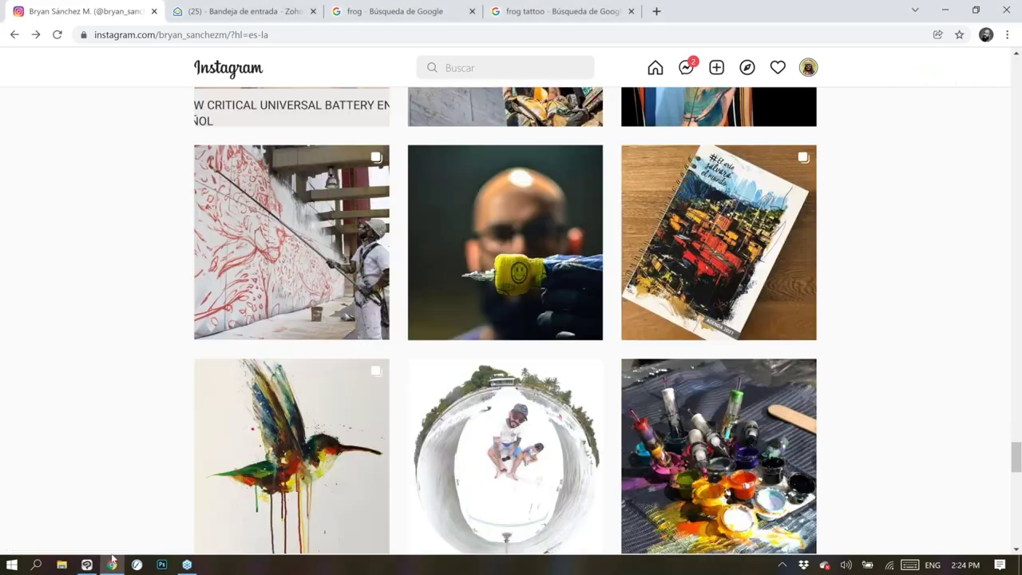
pyautogui.scroll(-5, 511, 320)
pyautogui.press('Return')
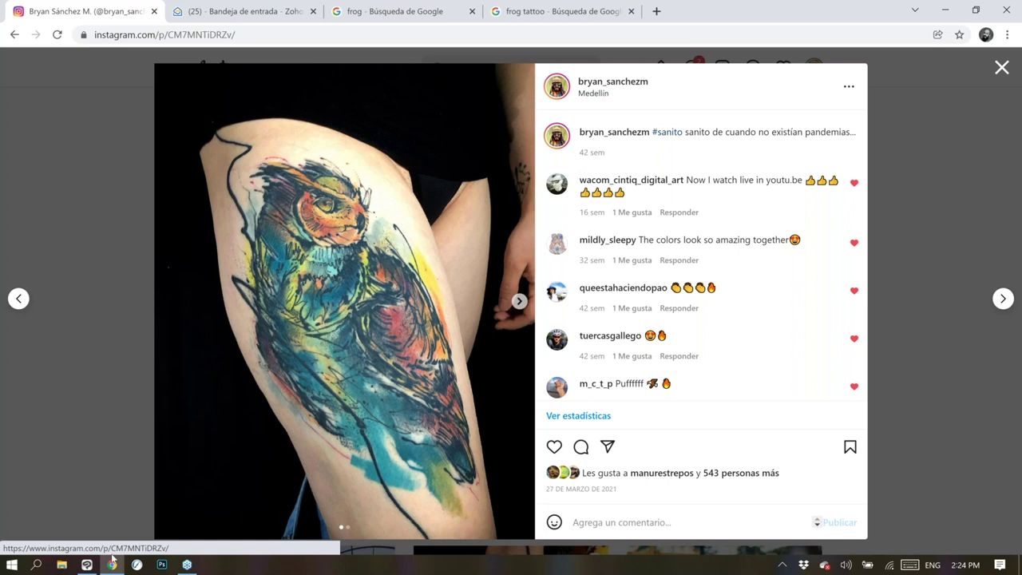
# Switch back to Clip Studio Paint and sketch winding flow curves over the upper leaves on the background layer
pyautogui.moveTo(88, 565)
pyautogui.click(84, 519)
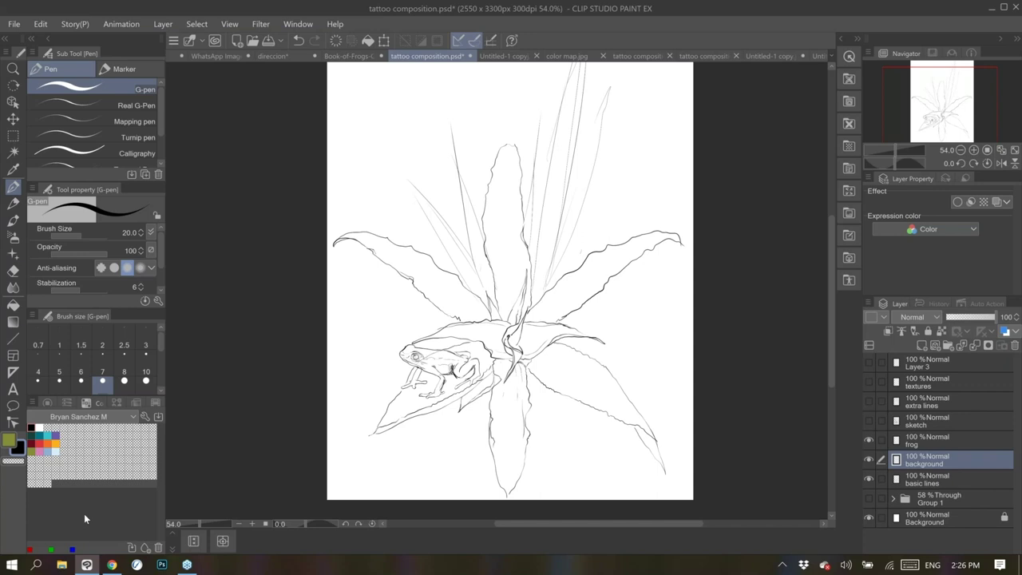
pyautogui.scroll(-3, 620, 254)
pyautogui.scroll(2, 620, 254)
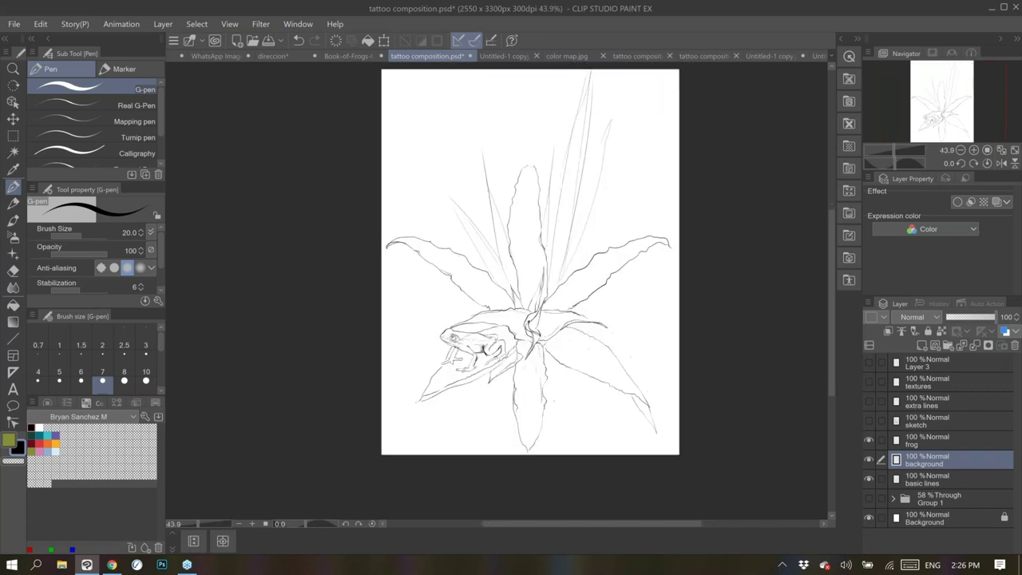
pyautogui.moveTo(620, 254); pyautogui.dragTo(600, 296)
pyautogui.moveTo(578, 125)
pyautogui.mouseDown()
pyautogui.moveTo(535, 110)
pyautogui.moveTo(611, 127)
pyautogui.moveTo(399, 199)
pyautogui.moveTo(559, 264)
pyautogui.moveTo(515, 331)
pyautogui.mouseUp()
# In the arm photo document, add a new layer above Layer 2 and choose red as the drawing color
pyautogui.click(212, 56)
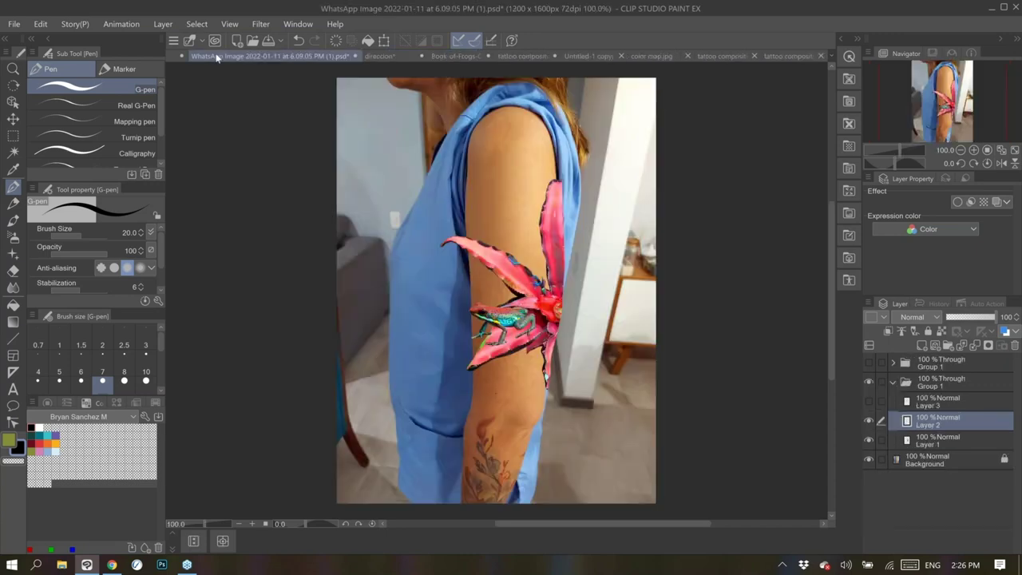
pyautogui.click(922, 346)
pyautogui.click(46, 436)
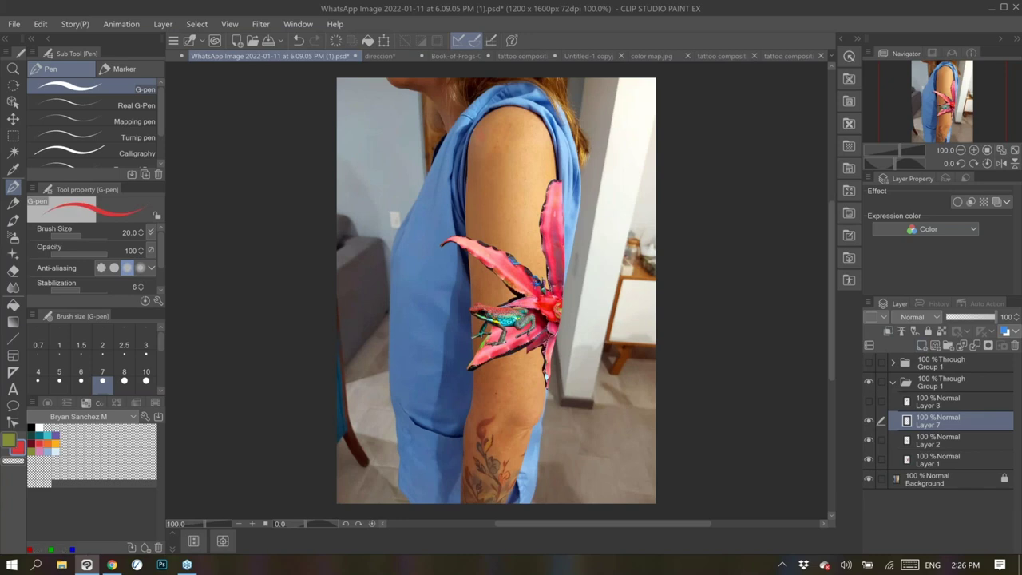
# Sketch red flow lines from the shoulder down the arm to the flower and frog, and clear them from the layer
pyautogui.moveTo(479, 124)
pyautogui.mouseDown()
pyautogui.moveTo(534, 171)
pyautogui.moveTo(540, 217)
pyautogui.moveTo(591, 271)
pyautogui.moveTo(576, 313)
pyautogui.mouseUp()
pyautogui.moveTo(534, 128); pyautogui.dragTo(539, 266)
pyautogui.moveTo(529, 126); pyautogui.dragTo(540, 262)
pyautogui.moveTo(514, 137); pyautogui.dragTo(540, 264)
pyautogui.moveTo(517, 120)
pyautogui.mouseDown()
pyautogui.moveTo(505, 155)
pyautogui.moveTo(527, 170)
pyautogui.mouseUp()
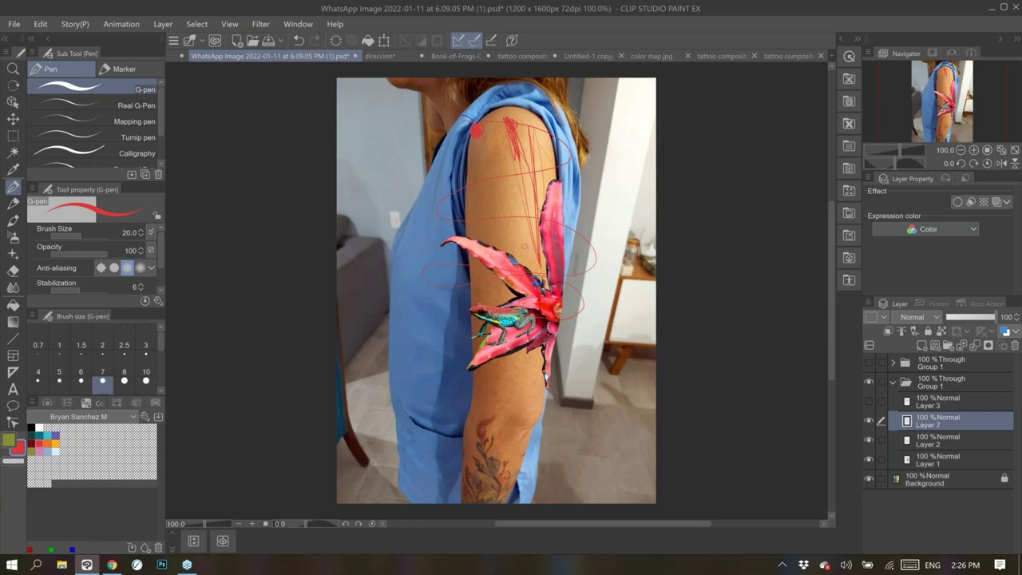
pyautogui.moveTo(530, 306)
pyautogui.mouseDown()
pyautogui.moveTo(527, 360)
pyautogui.moveTo(575, 338)
pyautogui.mouseUp()
pyautogui.moveTo(503, 265)
pyautogui.mouseDown()
pyautogui.moveTo(509, 139)
pyautogui.moveTo(464, 195)
pyautogui.moveTo(554, 206)
pyautogui.mouseUp()
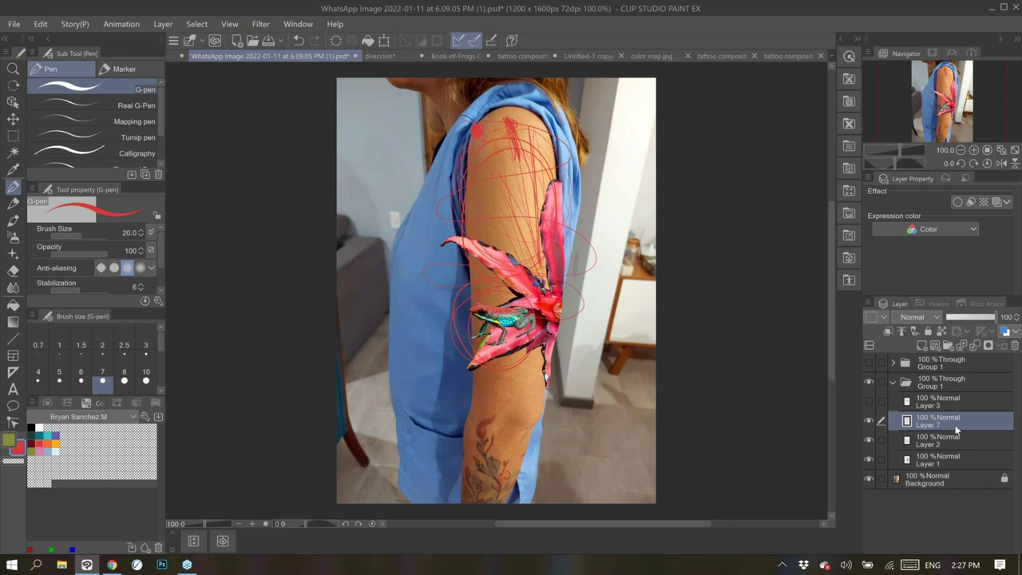
pyautogui.press('Delete')
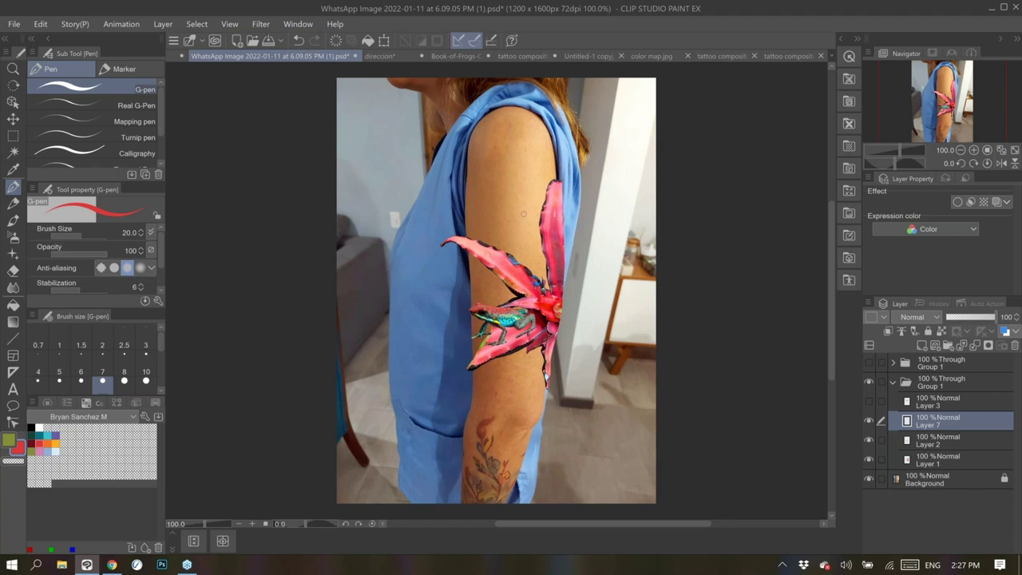
# Outline the upper arm and the frog area with loose red ovals and curves, and clear them from the layer
pyautogui.moveTo(512, 122)
pyautogui.mouseDown()
pyautogui.moveTo(535, 146)
pyautogui.moveTo(496, 251)
pyautogui.moveTo(524, 116)
pyautogui.moveTo(539, 268)
pyautogui.moveTo(465, 161)
pyautogui.moveTo(519, 159)
pyautogui.moveTo(540, 241)
pyautogui.moveTo(520, 233)
pyautogui.mouseUp()
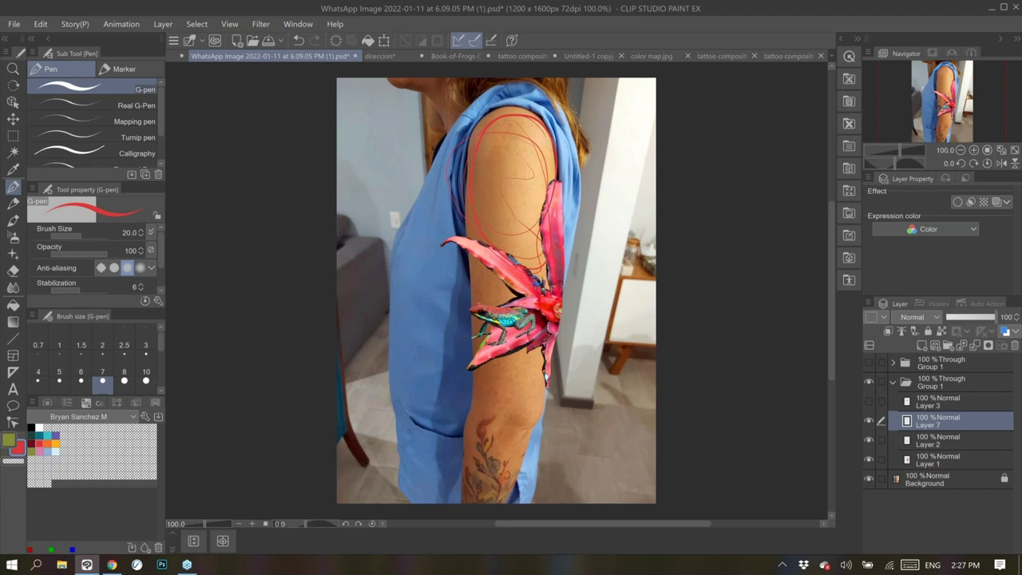
pyautogui.moveTo(519, 148)
pyautogui.mouseDown()
pyautogui.moveTo(504, 299)
pyautogui.moveTo(473, 356)
pyautogui.moveTo(530, 283)
pyautogui.mouseUp()
pyautogui.moveTo(571, 192)
pyautogui.mouseDown()
pyautogui.moveTo(562, 233)
pyautogui.moveTo(551, 116)
pyautogui.mouseUp()
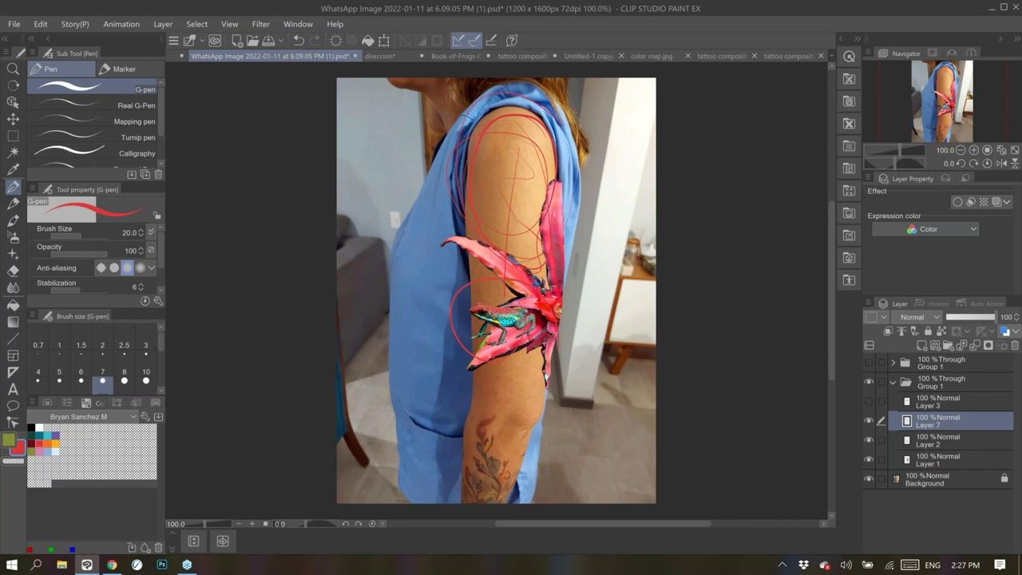
pyautogui.moveTo(563, 308); pyautogui.dragTo(453, 327)
pyautogui.moveTo(504, 118); pyautogui.dragTo(554, 168)
pyautogui.press('Delete')
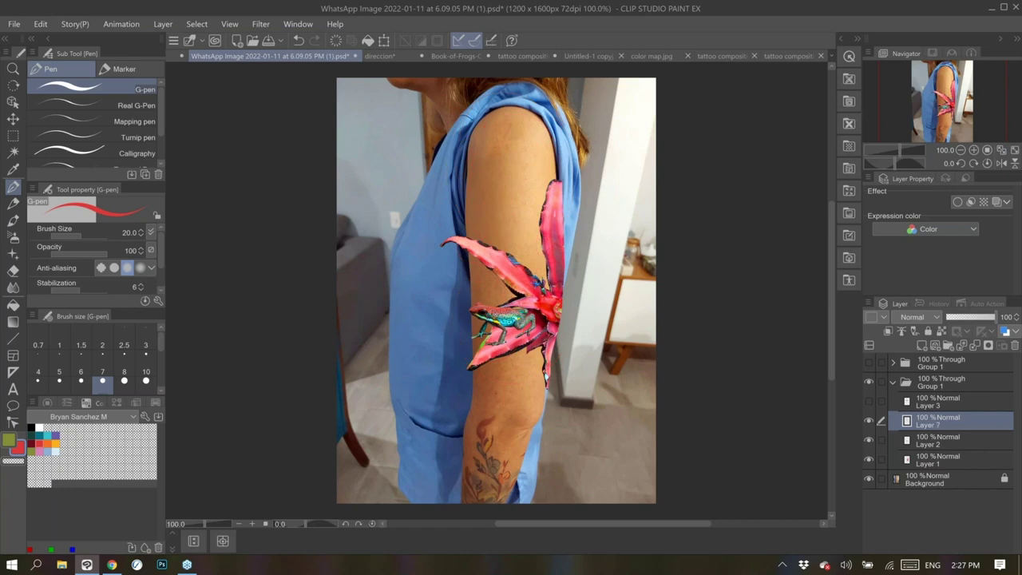
# Circle the frog on the arm in red, hide that annotation layer and return to the tattoo composition document
pyautogui.moveTo(548, 332)
pyautogui.mouseDown()
pyautogui.moveTo(504, 367)
pyautogui.moveTo(515, 276)
pyautogui.mouseUp()
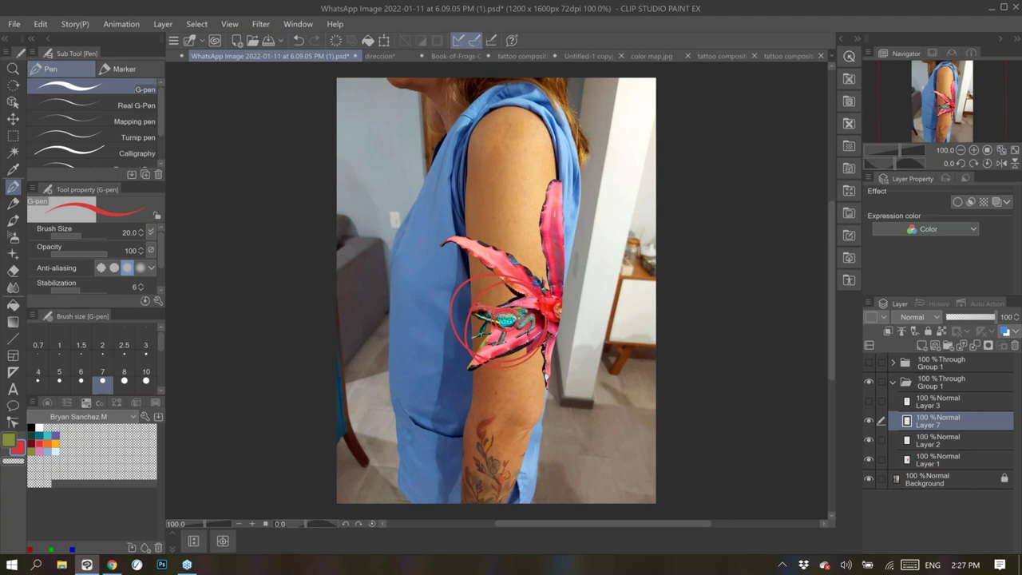
pyautogui.scroll(5, 556, 326)
pyautogui.scroll(1, 551, 315)
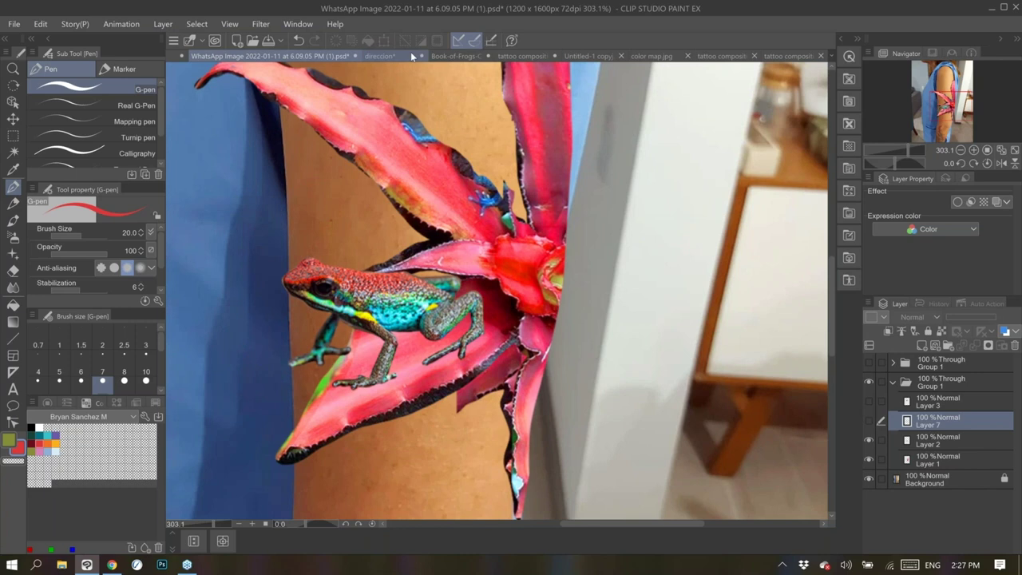
pyautogui.click(517, 57)
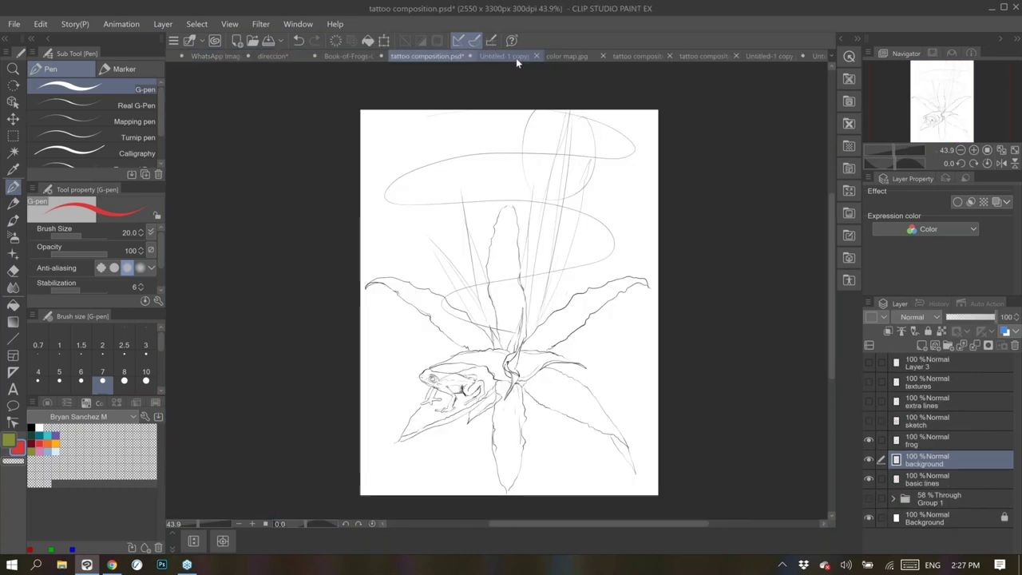
# Undo the large looping flow curves drawn across the upper part of the tattoo composition
pyautogui.hotkey('ctrl', 'z')
pyautogui.hotkey('ctrl', 'z')
pyautogui.hotkey('ctrl', 'z')
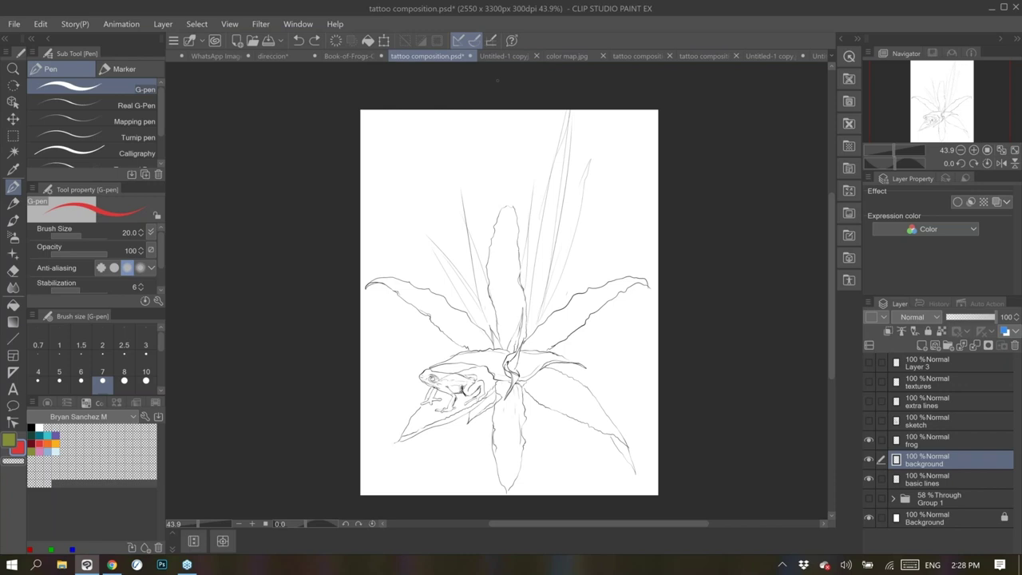
# Show the sketch layer and make it the active layer
pyautogui.click(870, 420)
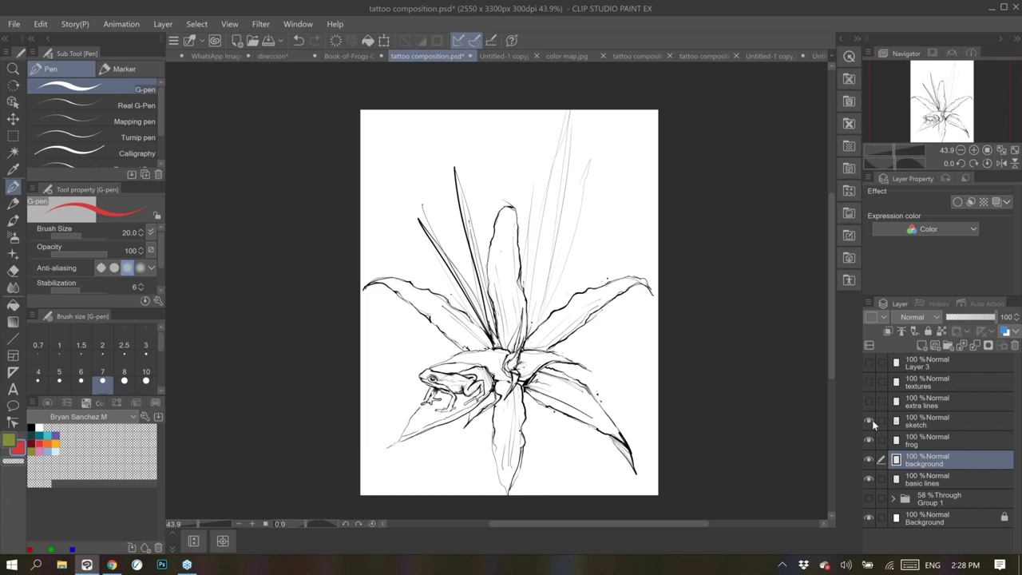
pyautogui.scroll(1, 515, 361)
pyautogui.scroll(3, 439, 430)
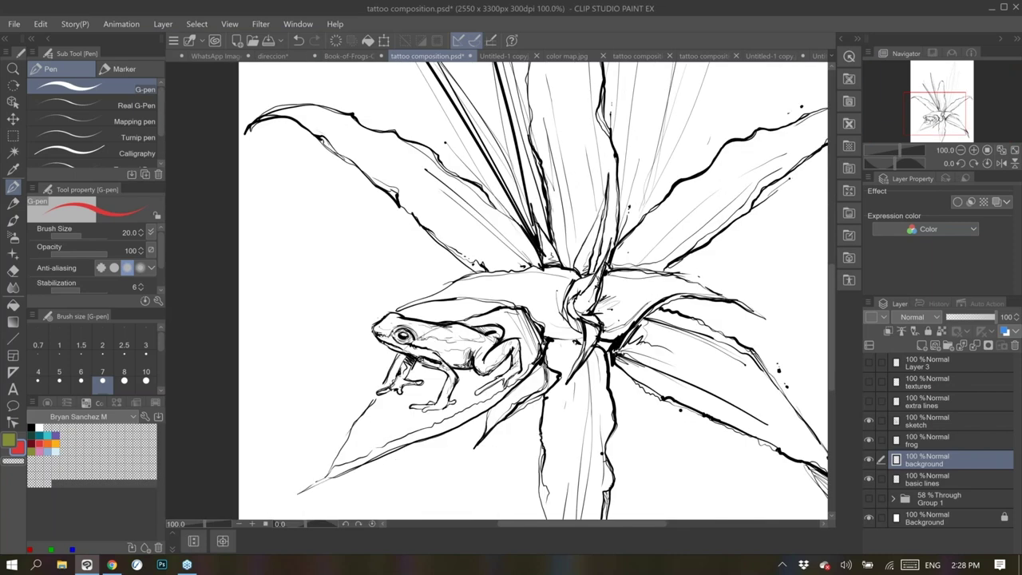
pyautogui.click(930, 421)
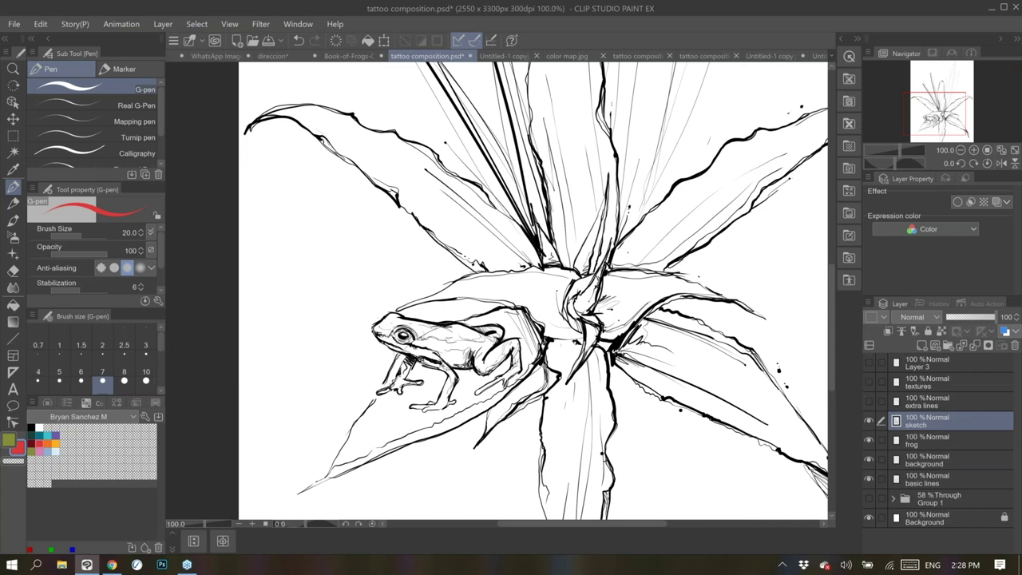
# Circle the shading under the frog's chin and the top of its hind leg in red, and undo both circles
pyautogui.moveTo(417, 344)
pyautogui.mouseDown()
pyautogui.moveTo(431, 377)
pyautogui.moveTo(397, 378)
pyautogui.moveTo(403, 349)
pyautogui.mouseUp()
pyautogui.moveTo(479, 314); pyautogui.dragTo(497, 315)
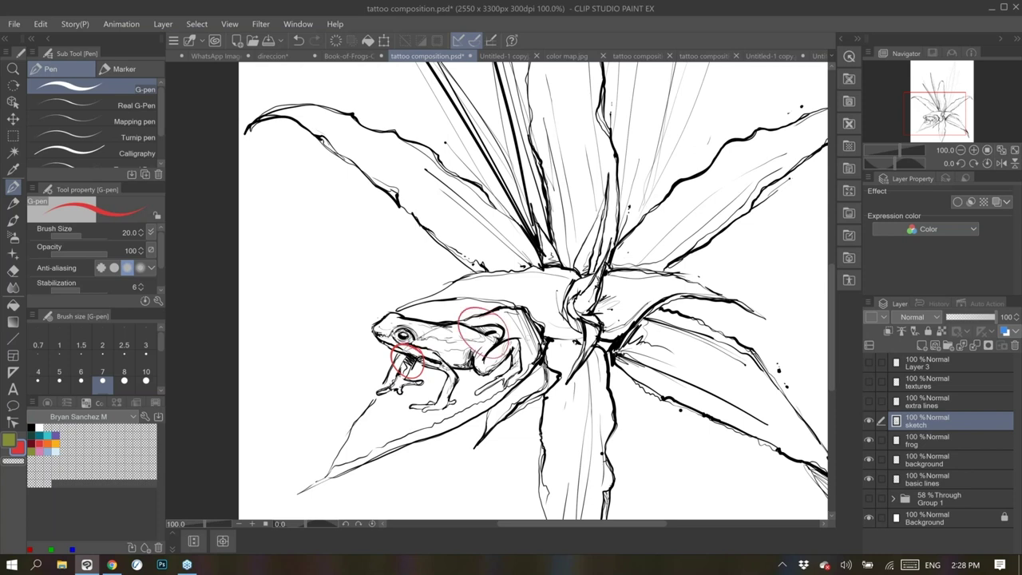
pyautogui.scroll(1, 621, 313)
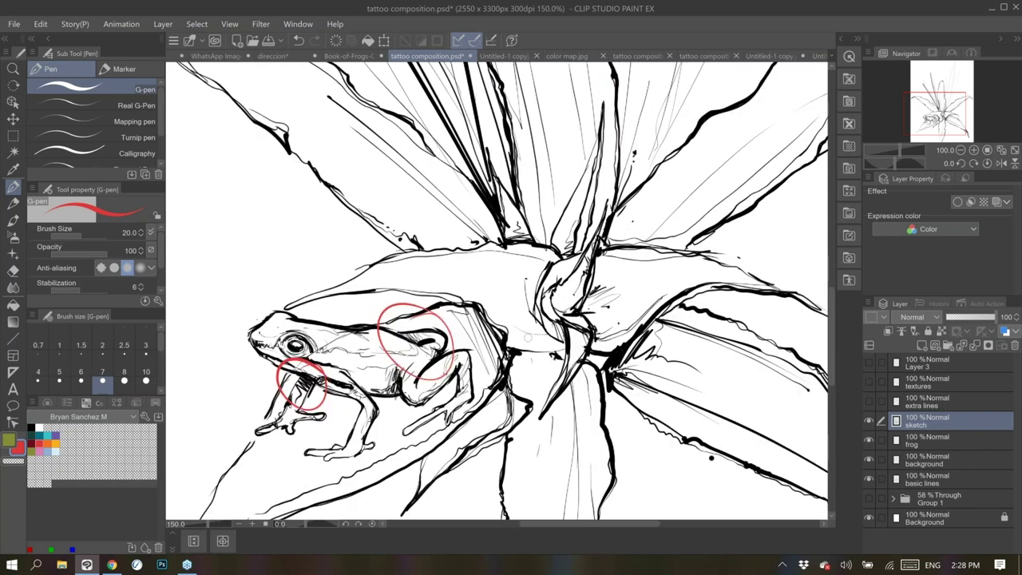
pyautogui.scroll(-2, 528, 337)
pyautogui.hotkey('ctrl', 'z')
pyautogui.hotkey('ctrl', 'z')
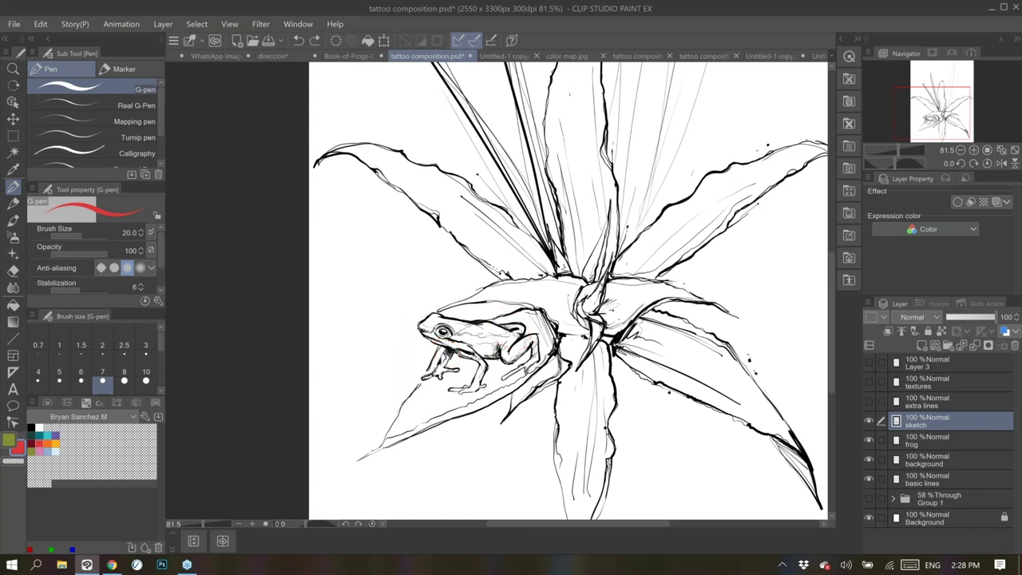
# Show the colored Group 1 reference and, in black, hatch shadows on the top and lower-right petals and around the flower's center
pyautogui.click(32, 428)
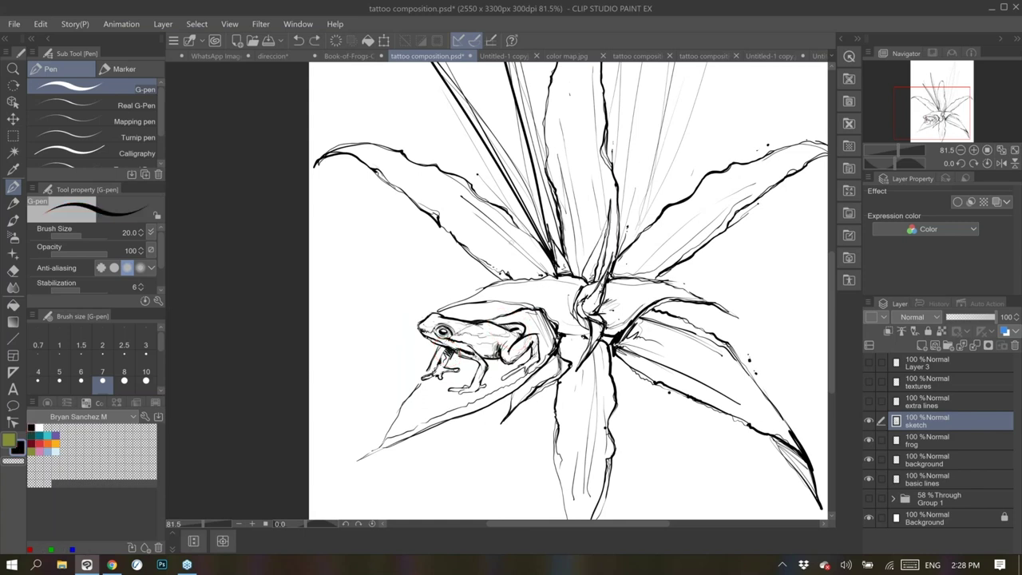
pyautogui.click(868, 497)
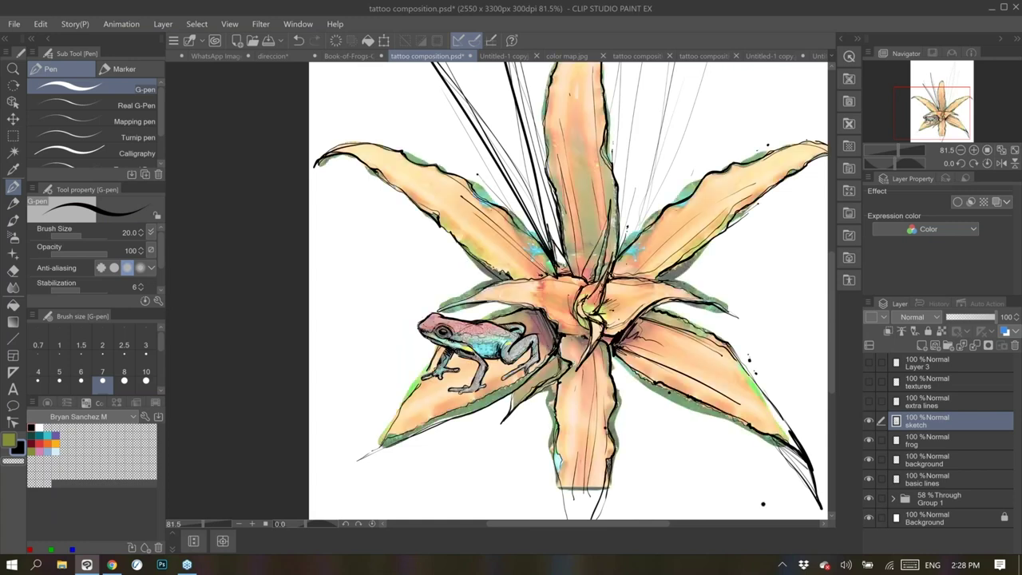
pyautogui.moveTo(588, 257)
pyautogui.mouseDown()
pyautogui.moveTo(598, 237)
pyautogui.moveTo(578, 164)
pyautogui.moveTo(580, 114)
pyautogui.mouseUp()
pyautogui.moveTo(551, 320); pyautogui.dragTo(536, 341)
pyautogui.moveTo(621, 343)
pyautogui.mouseDown()
pyautogui.moveTo(638, 332)
pyautogui.moveTo(683, 356)
pyautogui.mouseUp()
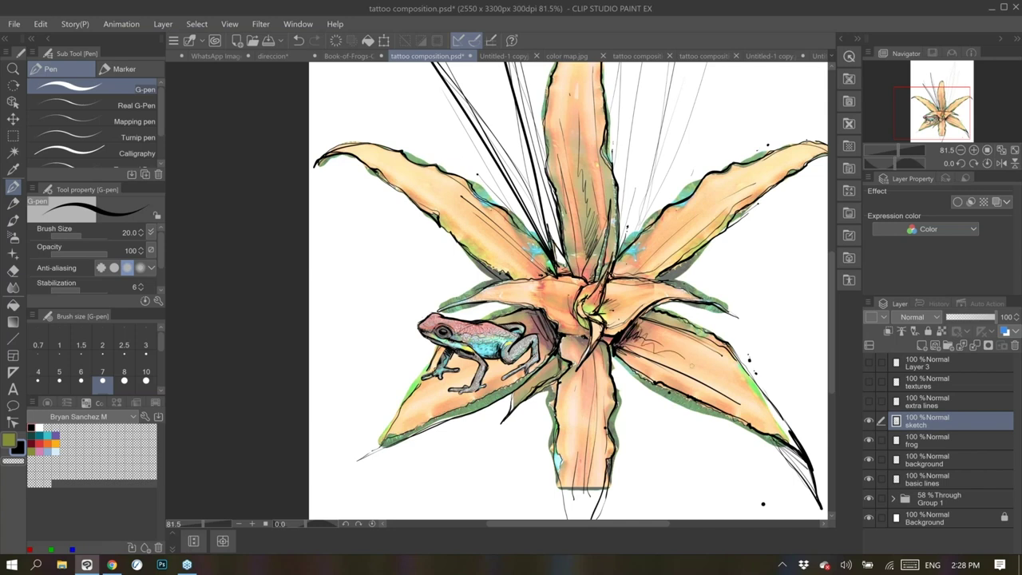
pyautogui.moveTo(630, 274)
pyautogui.mouseDown()
pyautogui.moveTo(648, 270)
pyautogui.moveTo(615, 273)
pyautogui.moveTo(615, 282)
pyautogui.mouseUp()
pyautogui.moveTo(586, 339); pyautogui.dragTo(568, 353)
pyautogui.moveTo(567, 337)
pyautogui.mouseDown()
pyautogui.moveTo(566, 355)
pyautogui.moveTo(572, 342)
pyautogui.moveTo(594, 355)
pyautogui.mouseUp()
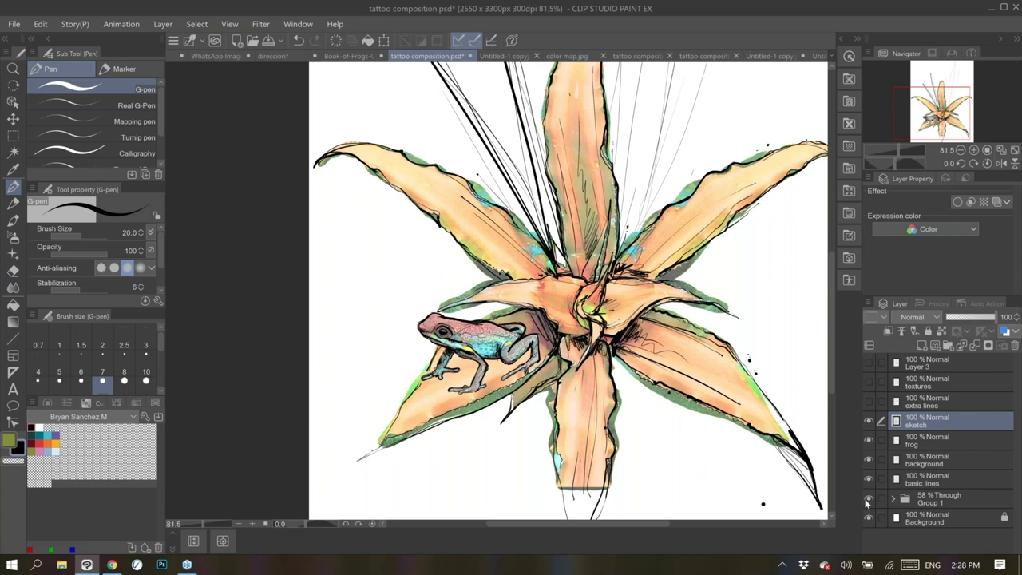
# Hide Group 1 and add black hatching at the bases of the upper and lower-right petals around the center
pyautogui.click(868, 498)
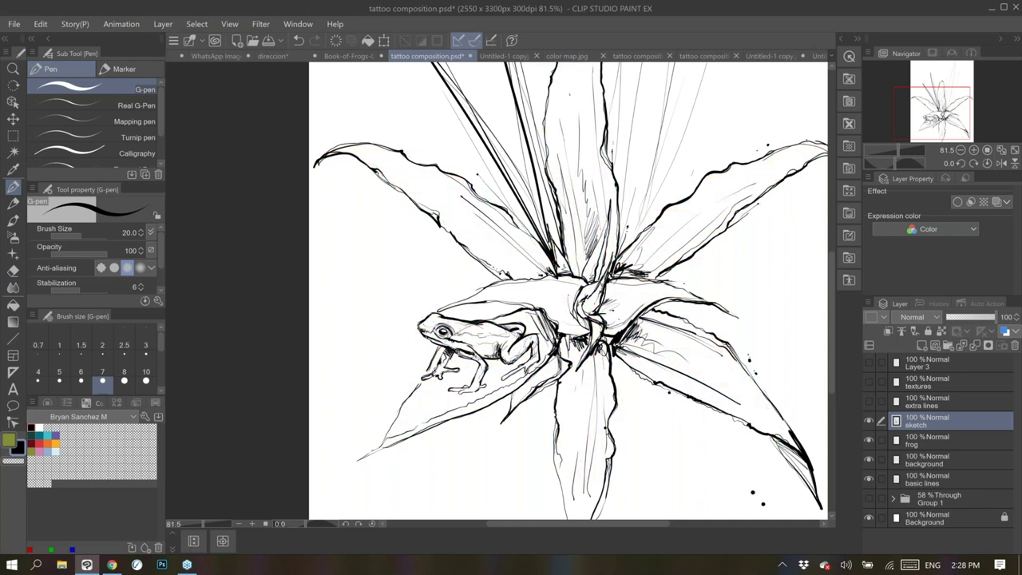
pyautogui.moveTo(628, 343)
pyautogui.mouseDown()
pyautogui.moveTo(644, 321)
pyautogui.moveTo(667, 326)
pyautogui.mouseUp()
pyautogui.moveTo(628, 267); pyautogui.dragTo(669, 250)
pyautogui.moveTo(653, 254); pyautogui.dragTo(686, 233)
pyautogui.moveTo(578, 264)
pyautogui.mouseDown()
pyautogui.moveTo(599, 244)
pyautogui.moveTo(598, 225)
pyautogui.mouseUp()
pyautogui.moveTo(575, 255); pyautogui.dragTo(594, 189)
pyautogui.moveTo(547, 274)
pyautogui.mouseDown()
pyautogui.moveTo(551, 260)
pyautogui.moveTo(535, 235)
pyautogui.mouseUp()
pyautogui.moveTo(492, 272); pyautogui.dragTo(509, 254)
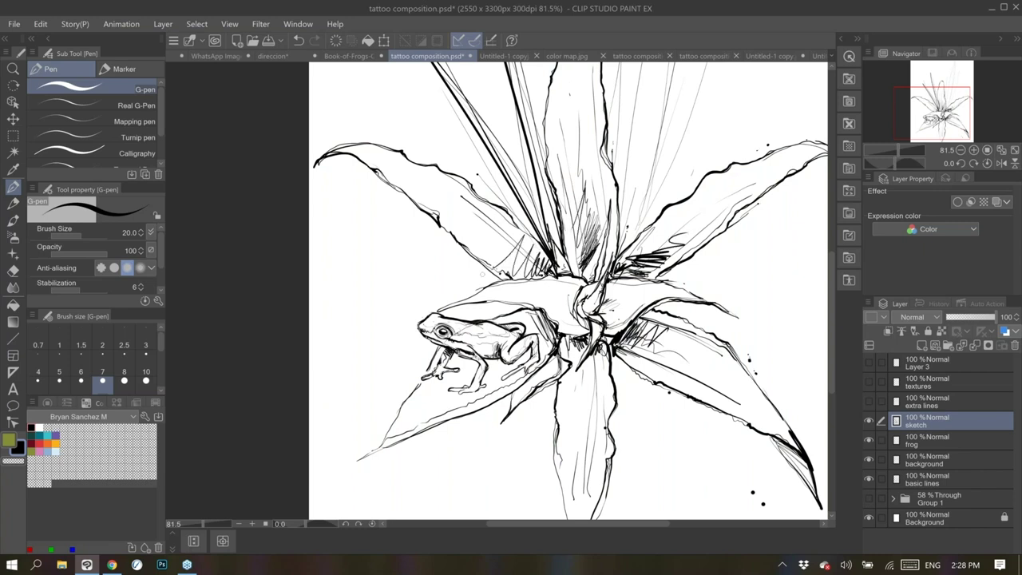
# Outline the flower's central petals with one loose red contour and undo it
pyautogui.click(39, 443)
pyautogui.moveTo(593, 232)
pyautogui.mouseDown()
pyautogui.moveTo(626, 245)
pyautogui.moveTo(707, 265)
pyautogui.moveTo(707, 324)
pyautogui.moveTo(561, 363)
pyautogui.moveTo(480, 334)
pyautogui.moveTo(460, 273)
pyautogui.moveTo(584, 237)
pyautogui.mouseUp()
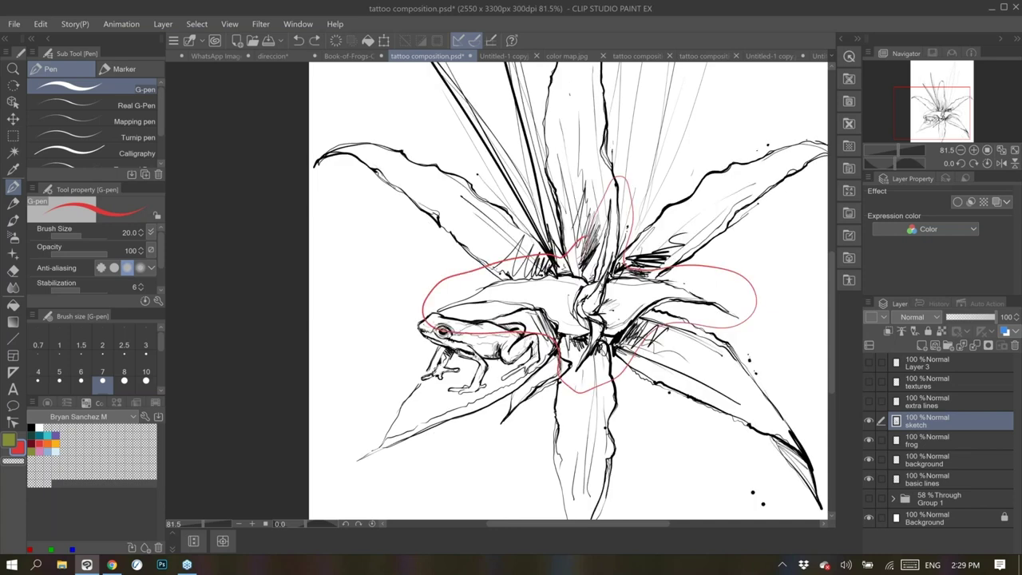
pyautogui.hotkey('ctrl', 'z')
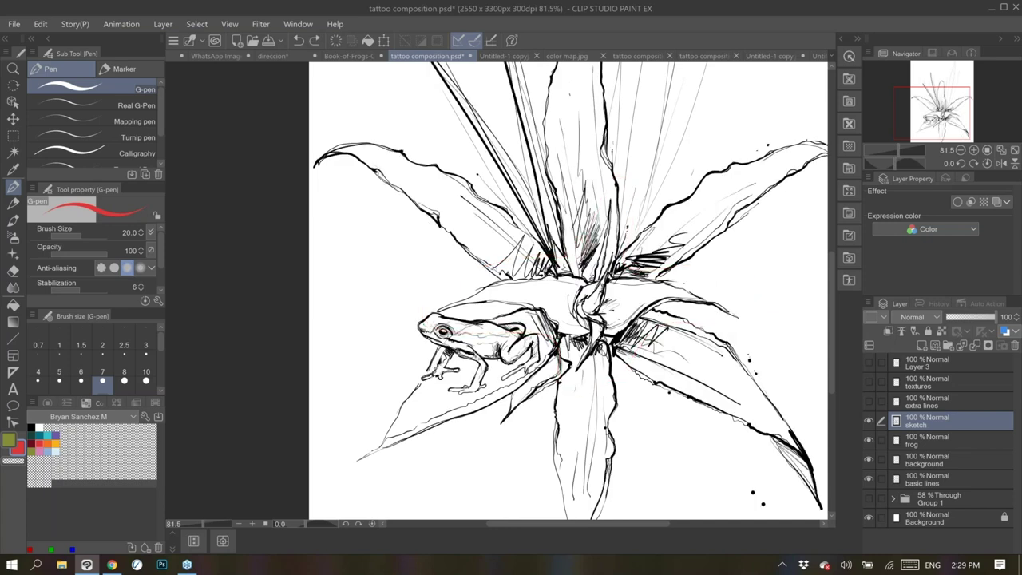
pyautogui.hotkey('ctrl', '-')
pyautogui.hotkey('ctrl', '-')
pyautogui.hotkey('ctrl', '-')
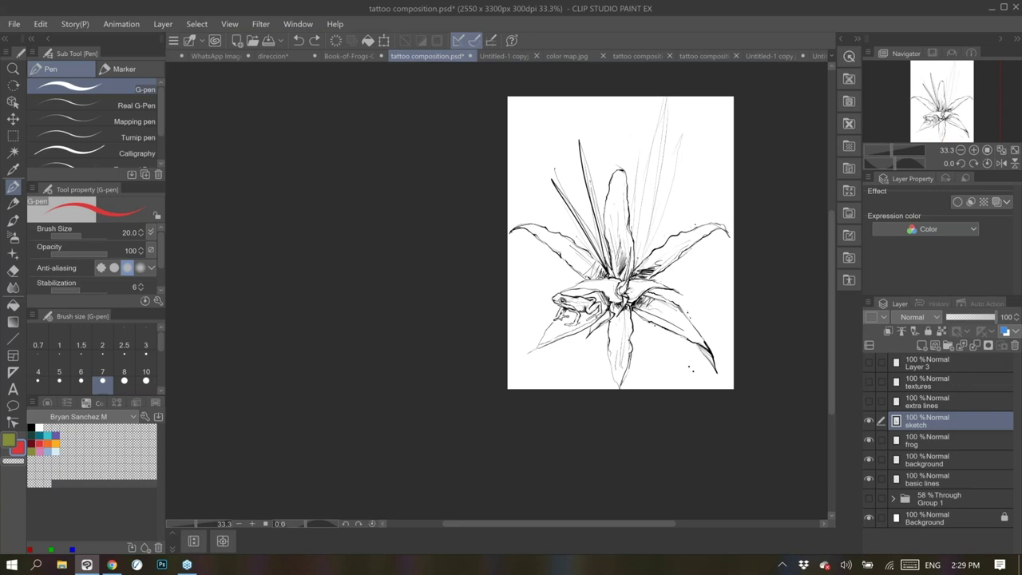
pyautogui.hotkey('ctrl', 'y')
pyautogui.hotkey('ctrl', 'z')
# Choose black and thicken the tip and lower edge of the upper-right petal with sketchy strokes
pyautogui.click(30, 427)
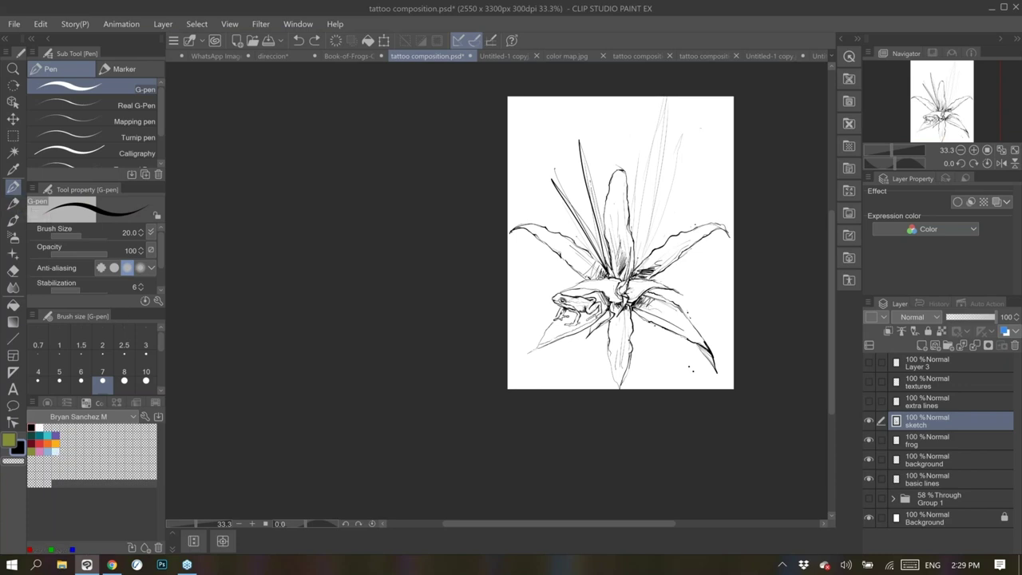
pyautogui.moveTo(725, 231); pyautogui.dragTo(682, 248)
pyautogui.scroll(5, 703, 255)
# Try thin and thick pen strokes in the blank area beside the plant and at the upper-right petal's base, and undo them
pyautogui.moveTo(757, 235)
pyautogui.mouseDown()
pyautogui.moveTo(709, 359)
pyautogui.moveTo(703, 407)
pyautogui.mouseUp()
pyautogui.moveTo(782, 267)
pyautogui.mouseDown()
pyautogui.moveTo(719, 467)
pyautogui.moveTo(758, 239)
pyautogui.mouseUp()
pyautogui.moveTo(733, 271)
pyautogui.mouseDown()
pyautogui.moveTo(674, 350)
pyautogui.moveTo(685, 305)
pyautogui.moveTo(651, 342)
pyautogui.mouseUp()
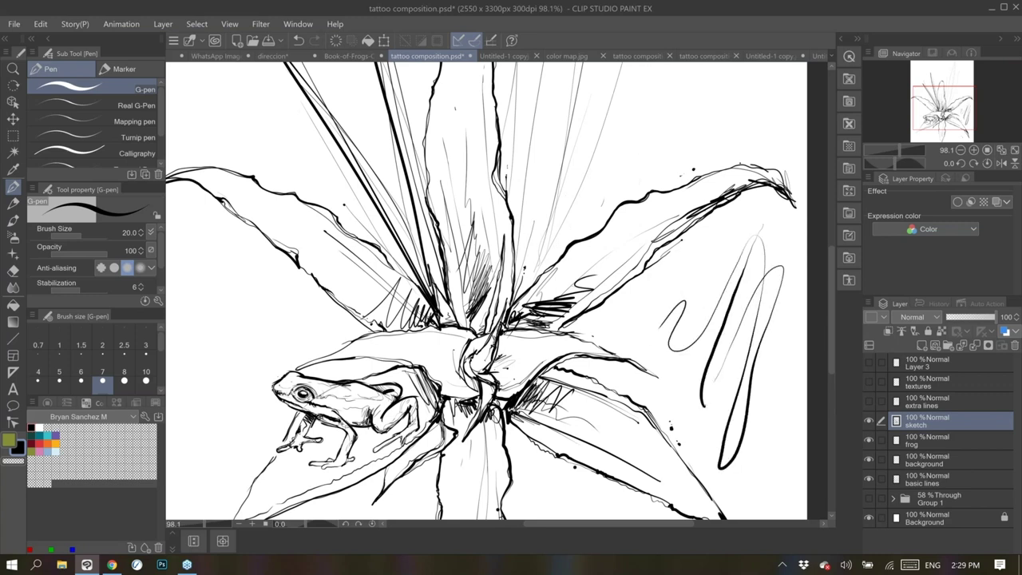
pyautogui.moveTo(583, 243)
pyautogui.mouseDown()
pyautogui.moveTo(524, 302)
pyautogui.moveTo(541, 297)
pyautogui.mouseUp()
pyautogui.moveTo(567, 263); pyautogui.dragTo(551, 297)
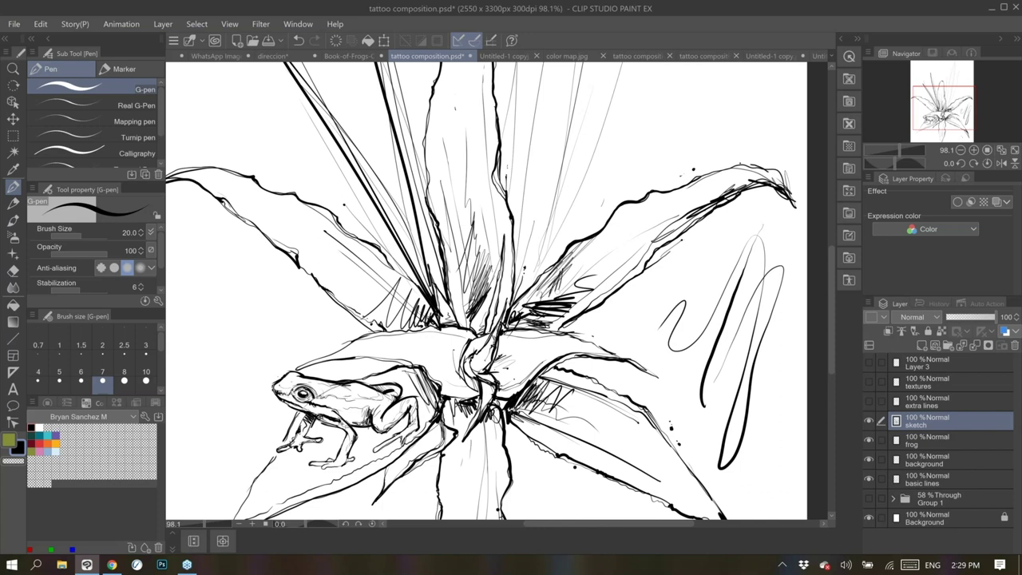
pyautogui.hotkey('ctrl', 'z')
pyautogui.hotkey('ctrl', 'z')
pyautogui.hotkey('ctrl', 'z')
pyautogui.hotkey('ctrl', 'z')
pyautogui.hotkey('ctrl', 'z')
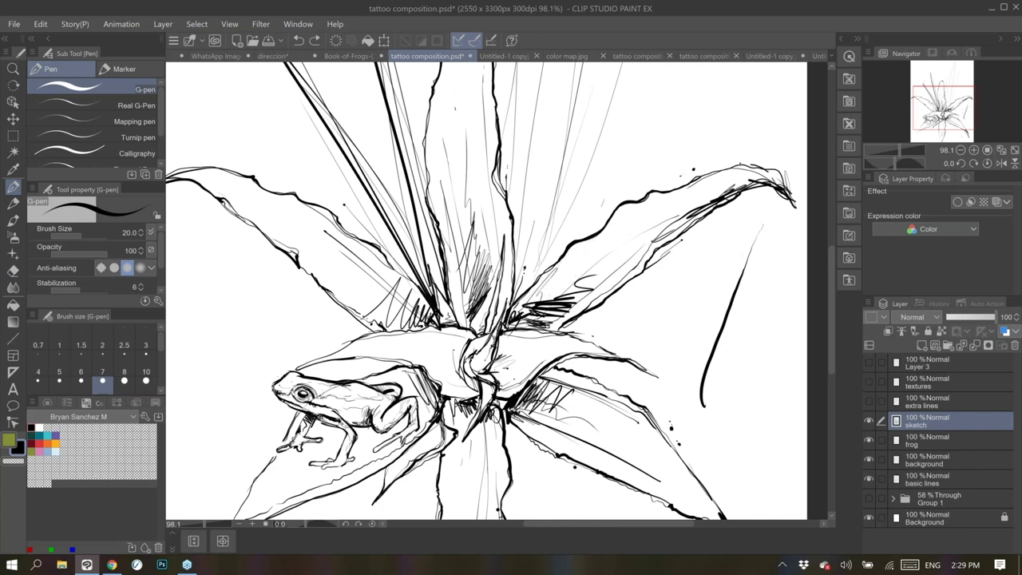
pyautogui.scroll(-2, 619, 280)
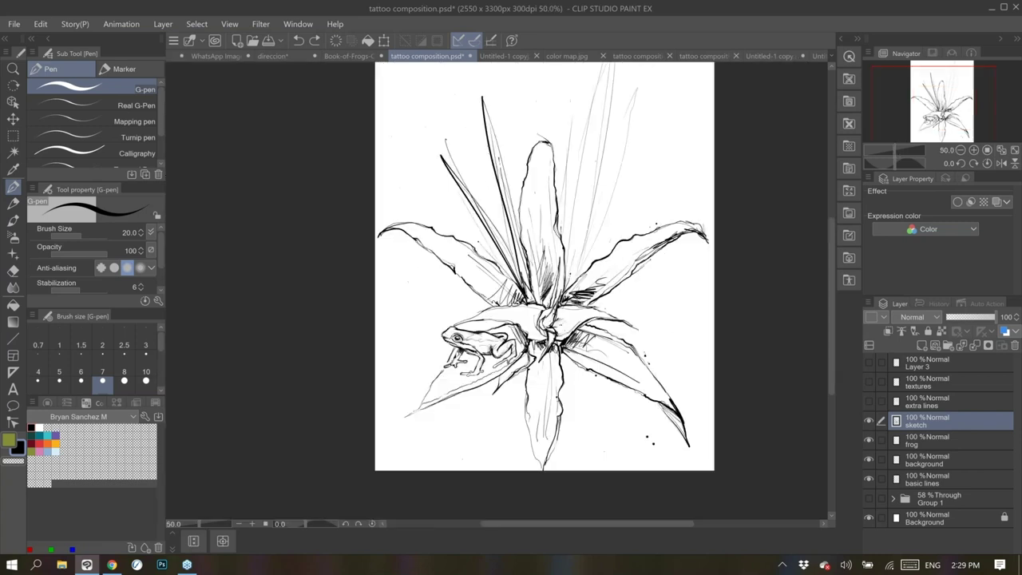
# Rework the edges of the upper-left and upper-right petals and add loose strokes on the lower petals
pyautogui.moveTo(482, 299); pyautogui.dragTo(431, 256)
pyautogui.moveTo(465, 289); pyautogui.dragTo(490, 306)
pyautogui.moveTo(549, 352)
pyautogui.mouseDown()
pyautogui.moveTo(532, 379)
pyautogui.moveTo(536, 423)
pyautogui.moveTo(551, 357)
pyautogui.moveTo(590, 365)
pyautogui.mouseUp()
pyautogui.moveTo(567, 283)
pyautogui.mouseDown()
pyautogui.moveTo(558, 297)
pyautogui.moveTo(566, 290)
pyautogui.mouseUp()
pyautogui.moveTo(598, 261)
pyautogui.mouseDown()
pyautogui.moveTo(574, 287)
pyautogui.moveTo(603, 258)
pyautogui.mouseUp()
pyautogui.moveTo(600, 260); pyautogui.dragTo(590, 271)
pyautogui.moveTo(618, 238); pyautogui.dragTo(605, 253)
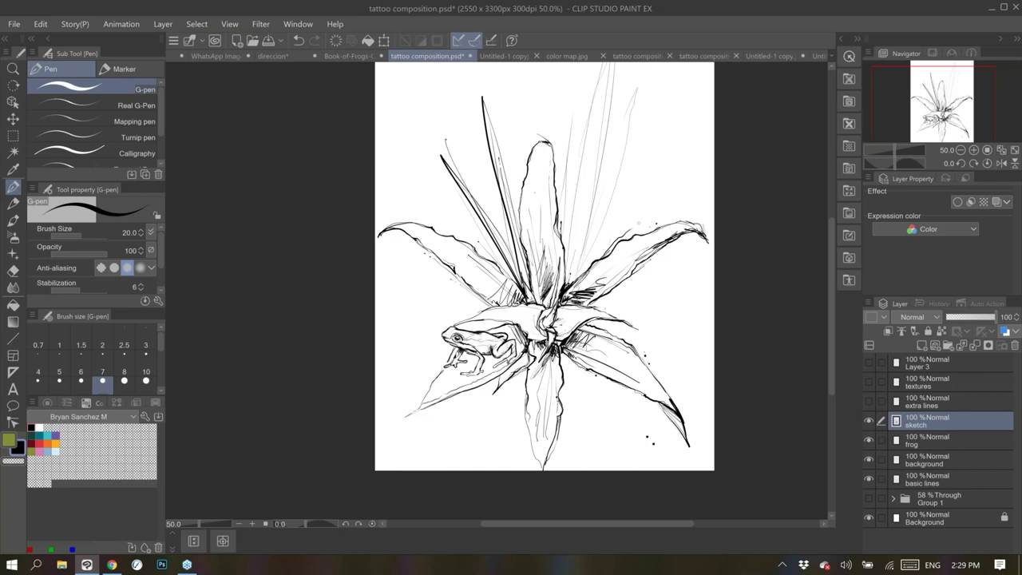
# Darken the upper edge and folds of the upper-left petal from its curled tip to its base
pyautogui.moveTo(391, 225); pyautogui.dragTo(444, 254)
pyautogui.moveTo(484, 272); pyautogui.dragTo(503, 289)
pyautogui.moveTo(466, 258); pyautogui.dragTo(451, 245)
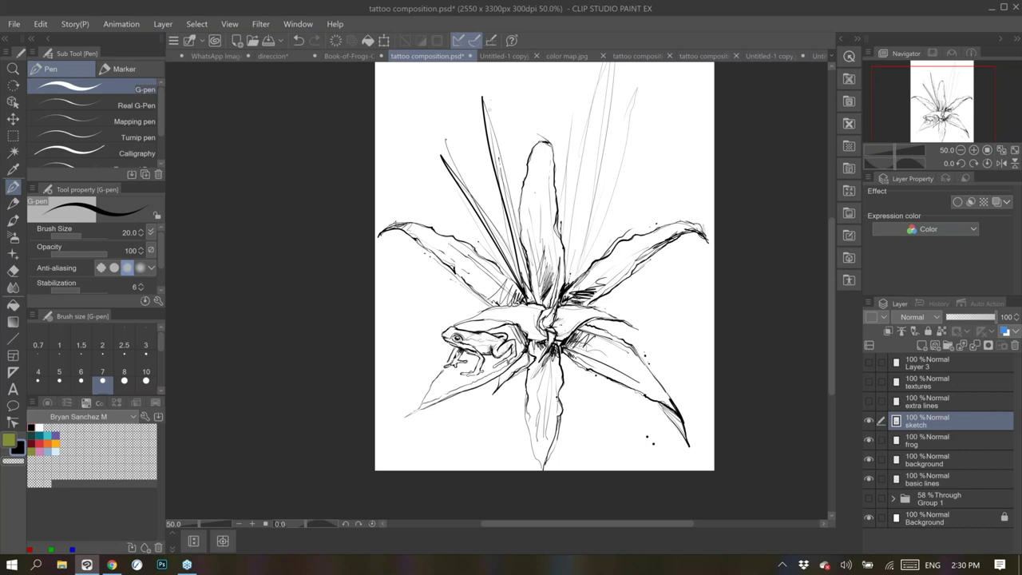
# Thicken and shade the pointed tips and edges of the two thin spike leaves on the plant's left side
pyautogui.moveTo(484, 104); pyautogui.dragTo(495, 176)
pyautogui.moveTo(485, 107); pyautogui.dragTo(492, 163)
pyautogui.moveTo(486, 122)
pyautogui.mouseDown()
pyautogui.moveTo(506, 216)
pyautogui.moveTo(493, 156)
pyautogui.moveTo(458, 182)
pyautogui.moveTo(479, 222)
pyautogui.mouseUp()
pyautogui.moveTo(463, 186); pyautogui.dragTo(481, 217)
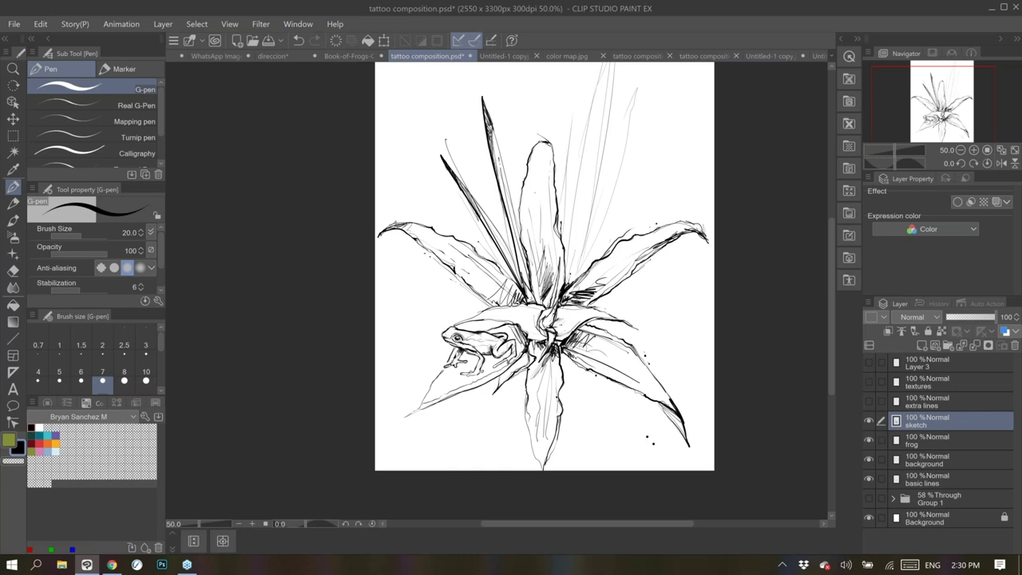
# Ink the outer thin spike leaves on the plant's right side with long strokes, dark tips and fine inner lines
pyautogui.moveTo(637, 87); pyautogui.dragTo(605, 285)
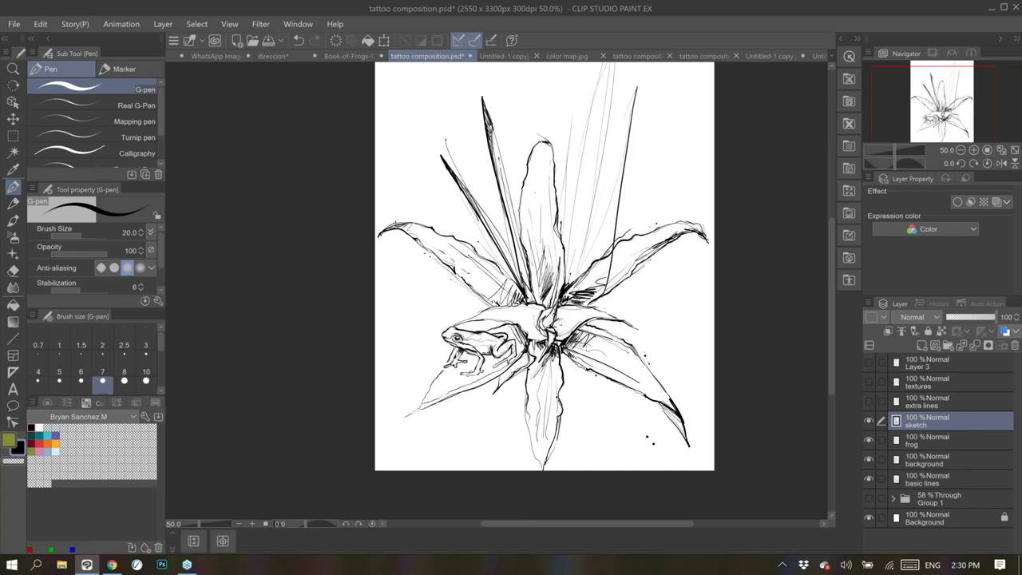
pyautogui.hotkey('ctrl', 'z')
pyautogui.moveTo(636, 86)
pyautogui.mouseDown()
pyautogui.moveTo(623, 167)
pyautogui.moveTo(576, 279)
pyautogui.mouseUp()
pyautogui.moveTo(636, 85); pyautogui.dragTo(621, 121)
pyautogui.moveTo(634, 92); pyautogui.dragTo(581, 250)
pyautogui.moveTo(635, 93); pyautogui.dragTo(618, 184)
pyautogui.moveTo(629, 136)
pyautogui.mouseDown()
pyautogui.moveTo(641, 81)
pyautogui.moveTo(589, 223)
pyautogui.mouseUp()
pyautogui.moveTo(624, 118); pyautogui.dragTo(573, 279)
pyautogui.moveTo(591, 212)
pyautogui.mouseDown()
pyautogui.moveTo(572, 281)
pyautogui.moveTo(605, 154)
pyautogui.moveTo(577, 280)
pyautogui.moveTo(607, 188)
pyautogui.mouseUp()
pyautogui.moveTo(576, 272)
pyautogui.mouseDown()
pyautogui.moveTo(635, 158)
pyautogui.moveTo(625, 181)
pyautogui.mouseUp()
pyautogui.moveTo(649, 123); pyautogui.dragTo(612, 208)
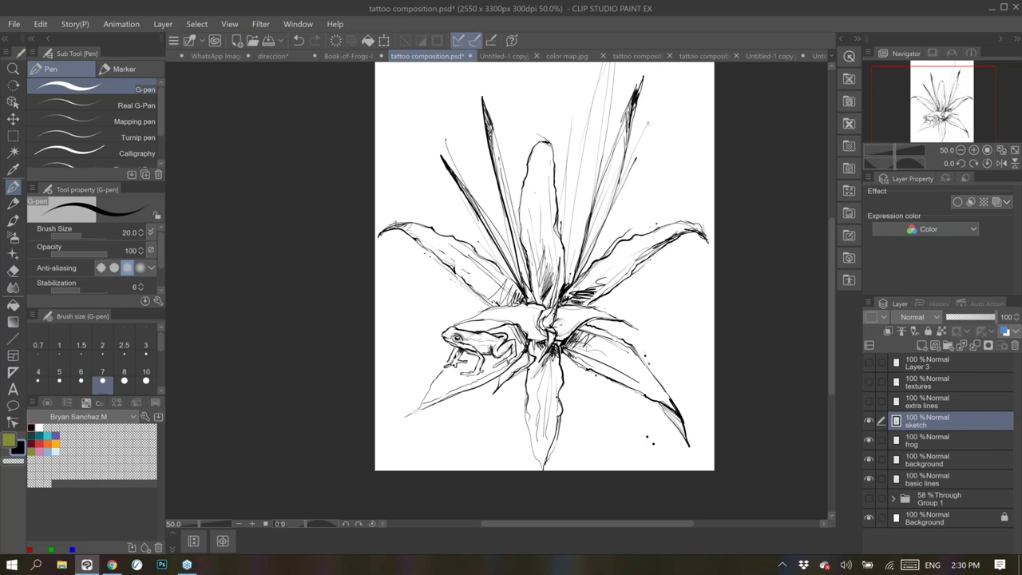
# Ink the tallest spike leaf on the right with a dark tip and a long line down to the flower's center
pyautogui.moveTo(611, 208); pyautogui.dragTo(614, 294)
pyautogui.moveTo(571, 370)
pyautogui.mouseDown()
pyautogui.moveTo(623, 130)
pyautogui.moveTo(586, 339)
pyautogui.mouseUp()
pyautogui.moveTo(614, 142); pyautogui.dragTo(626, 122)
pyautogui.moveTo(606, 196); pyautogui.dragTo(626, 120)
pyautogui.moveTo(611, 179)
pyautogui.mouseDown()
pyautogui.moveTo(619, 141)
pyautogui.moveTo(583, 378)
pyautogui.mouseUp()
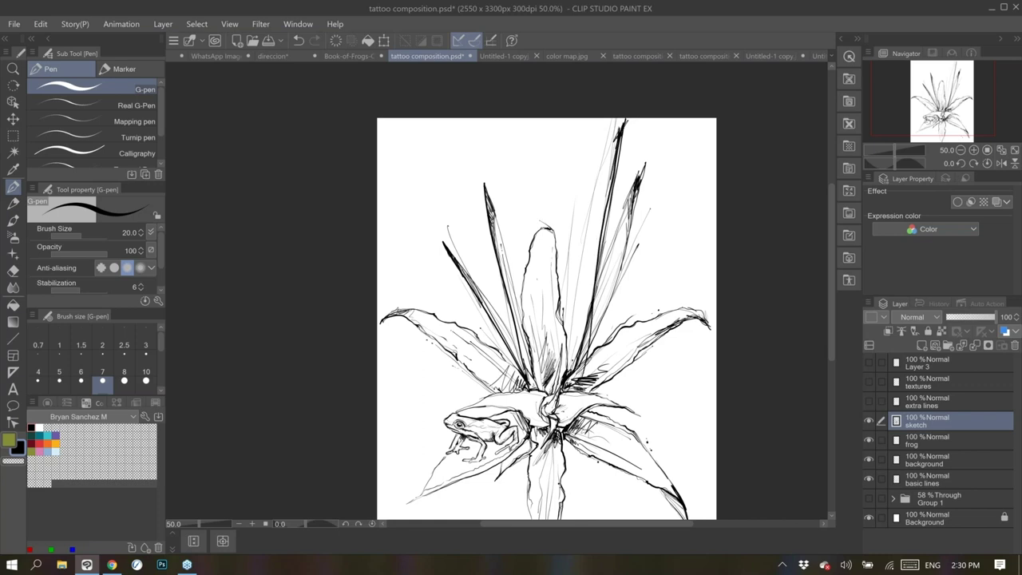
# Add long parallel lines inside and beside the tallest spike leaf, running down to the flower's base
pyautogui.moveTo(614, 142)
pyautogui.mouseDown()
pyautogui.moveTo(593, 192)
pyautogui.moveTo(572, 354)
pyautogui.mouseUp()
pyautogui.moveTo(591, 273); pyautogui.dragTo(569, 372)
pyautogui.moveTo(599, 213); pyautogui.dragTo(570, 364)
pyautogui.moveTo(586, 243); pyautogui.dragTo(572, 351)
pyautogui.moveTo(575, 303); pyautogui.dragTo(566, 369)
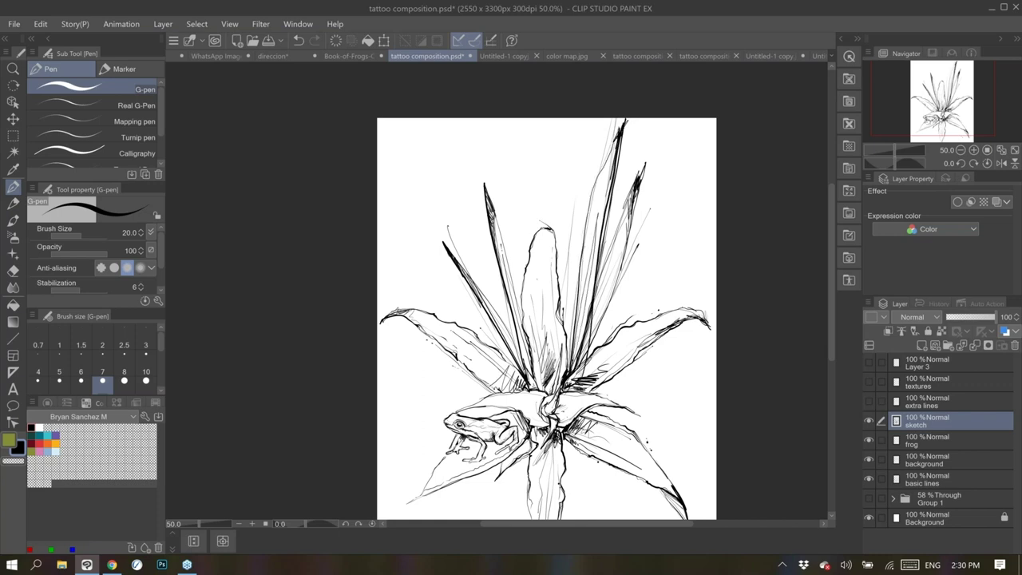
# Draw the short spike leaf beside the central petal and extend the dark tip of the outer right spike leaf
pyautogui.moveTo(564, 331)
pyautogui.mouseDown()
pyautogui.moveTo(578, 182)
pyautogui.moveTo(563, 324)
pyautogui.moveTo(577, 187)
pyautogui.moveTo(576, 230)
pyautogui.mouseUp()
pyautogui.moveTo(639, 177); pyautogui.dragTo(644, 165)
pyautogui.moveTo(639, 176); pyautogui.dragTo(647, 153)
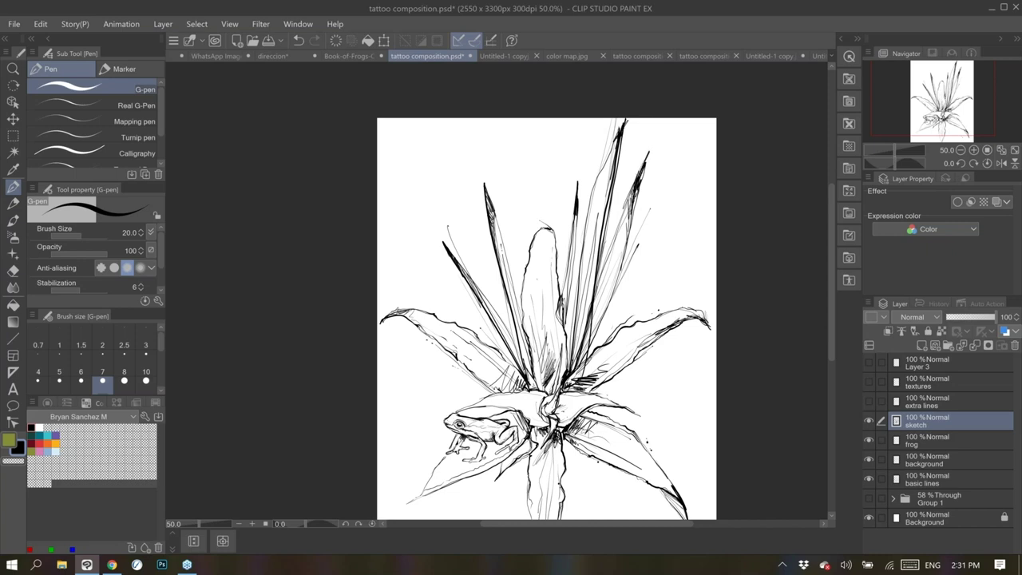
# Reinforce both sides of the tall central petal's outline with heavier black lines
pyautogui.moveTo(552, 225); pyautogui.dragTo(569, 369)
pyautogui.moveTo(538, 230); pyautogui.dragTo(518, 323)
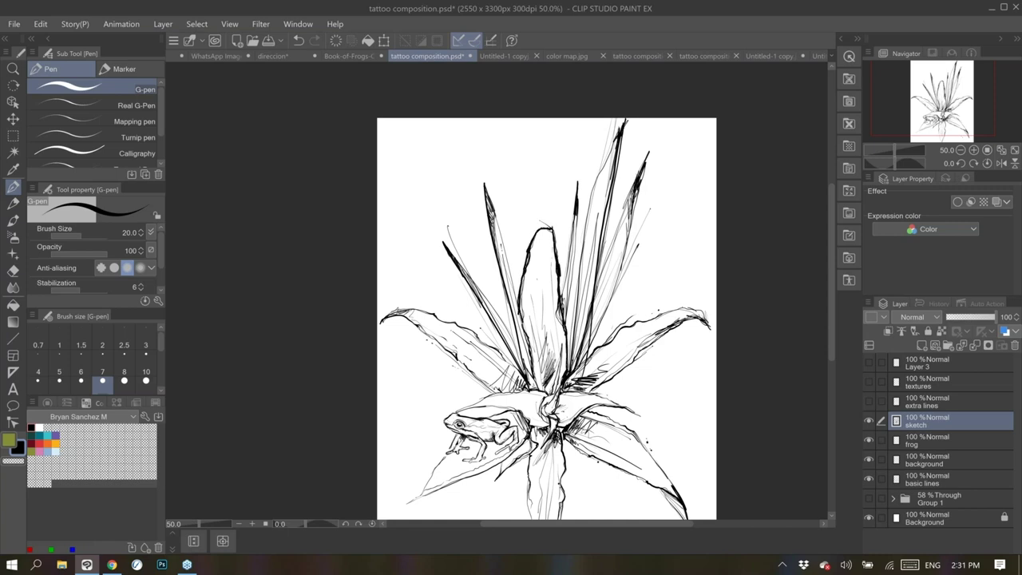
pyautogui.moveTo(550, 252); pyautogui.dragTo(567, 374)
# Strengthen the edges of the upper-right and upper-left petals, undoing the extra stroke along the top of the front petals
pyautogui.moveTo(589, 357); pyautogui.dragTo(612, 326)
pyautogui.moveTo(523, 383); pyautogui.dragTo(463, 327)
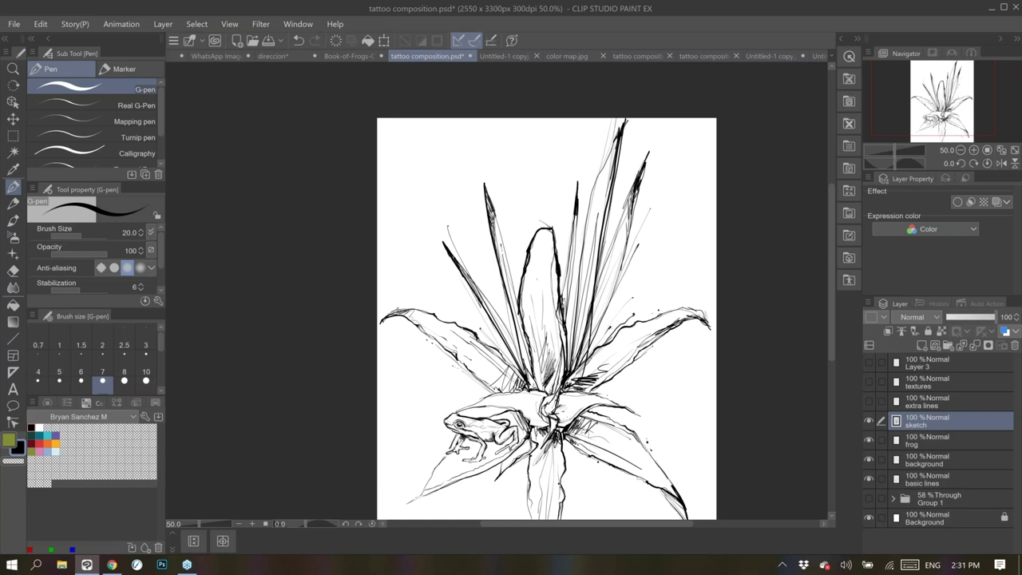
pyautogui.moveTo(453, 323)
pyautogui.mouseDown()
pyautogui.moveTo(439, 318)
pyautogui.moveTo(445, 311)
pyautogui.mouseUp()
pyautogui.moveTo(493, 393)
pyautogui.mouseDown()
pyautogui.moveTo(439, 350)
pyautogui.moveTo(517, 390)
pyautogui.moveTo(557, 382)
pyautogui.moveTo(562, 343)
pyautogui.moveTo(552, 393)
pyautogui.moveTo(561, 386)
pyautogui.mouseUp()
pyautogui.hotkey('ctrl', 'z')
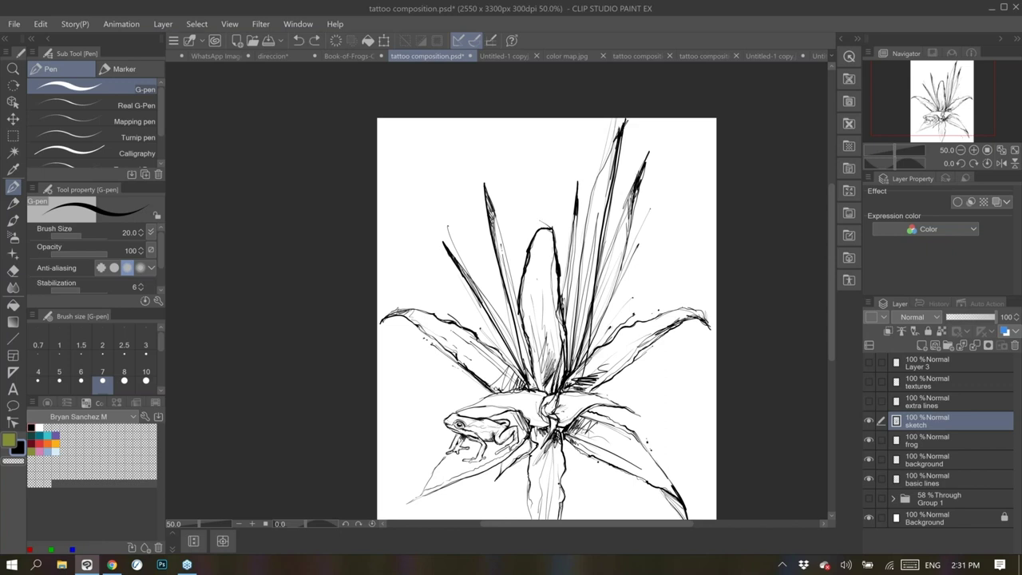
# Draw a thin line outward between the bottom and lower-right petals and rotate the canvas view to 47.1 degrees
pyautogui.moveTo(577, 420)
pyautogui.mouseDown()
pyautogui.moveTo(593, 411)
pyautogui.moveTo(645, 415)
pyautogui.moveTo(581, 366)
pyautogui.moveTo(575, 323)
pyautogui.moveTo(566, 361)
pyautogui.mouseUp()
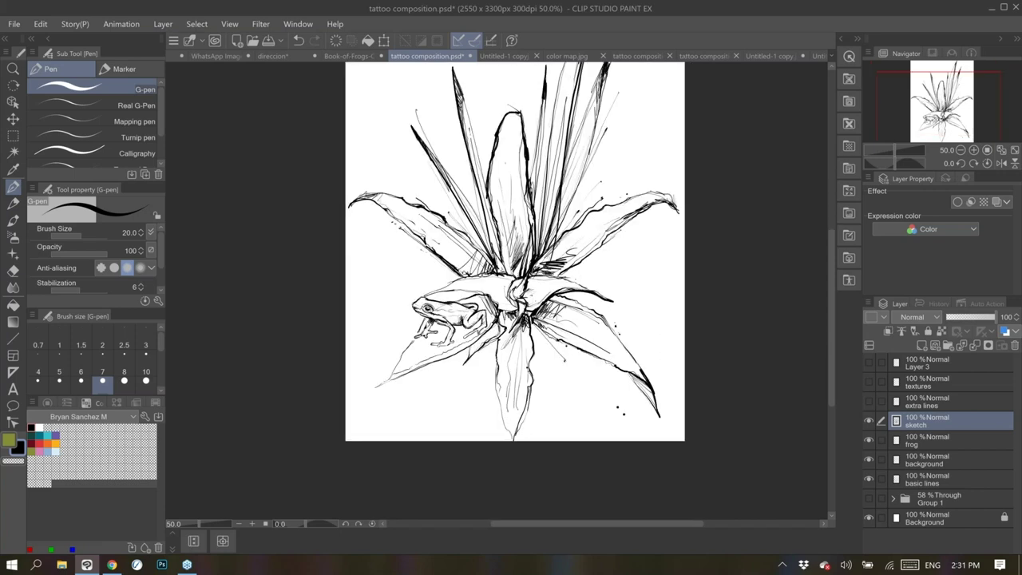
pyautogui.moveTo(535, 329); pyautogui.dragTo(574, 387)
pyautogui.hotkey('ctrl', 'z')
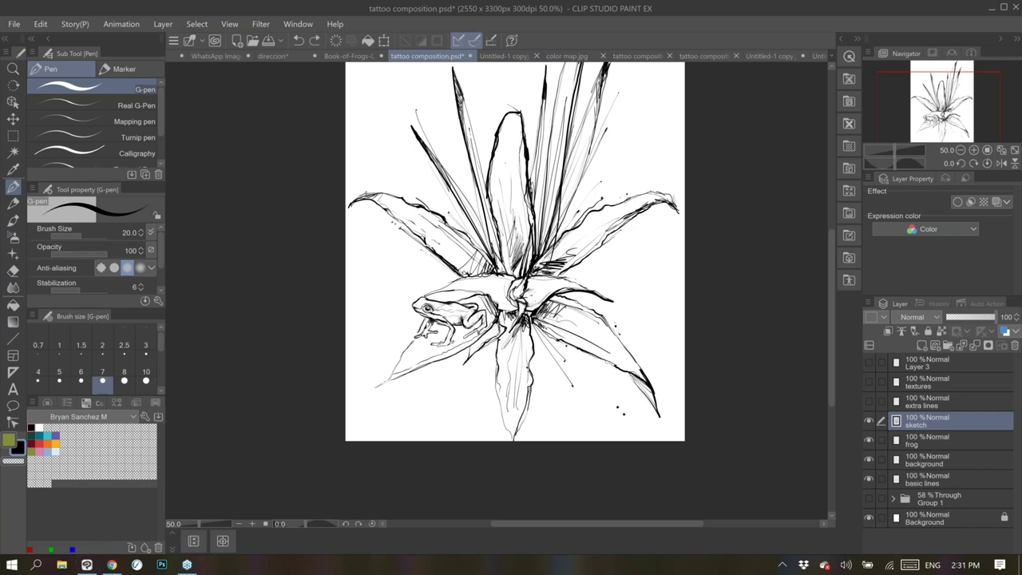
pyautogui.hotkey('ctrl', 'y')
pyautogui.hotkey('shift', 'space')
pyautogui.moveTo(545, 235); pyautogui.dragTo(568, 279)
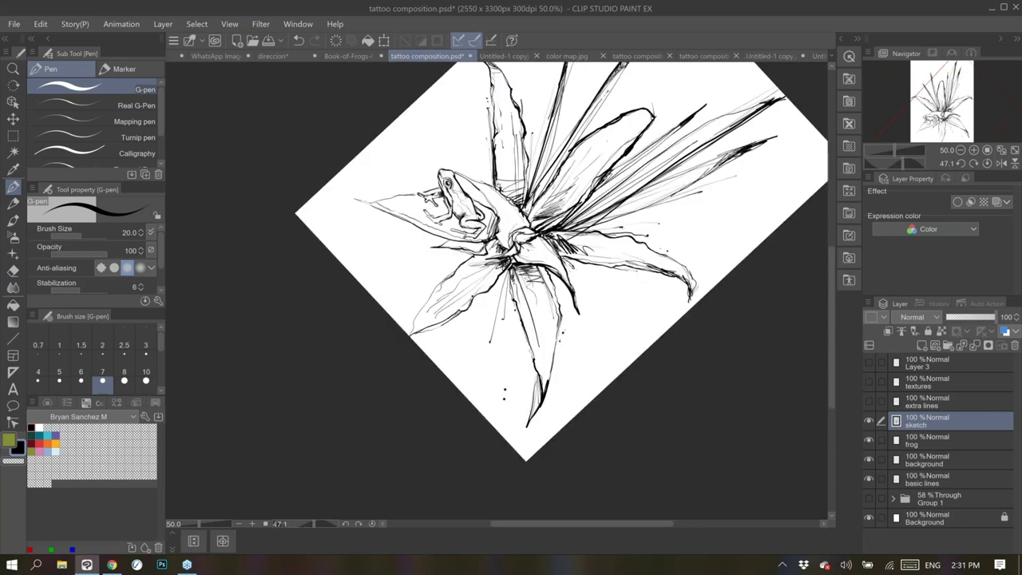
# Shade the tip, lower edge and base of the upper-right petal, and reset the canvas rotation to 0 degrees
pyautogui.moveTo(688, 305)
pyautogui.mouseDown()
pyautogui.moveTo(677, 262)
pyautogui.moveTo(682, 273)
pyautogui.moveTo(623, 243)
pyautogui.moveTo(577, 248)
pyautogui.mouseUp()
pyautogui.moveTo(573, 234)
pyautogui.mouseDown()
pyautogui.moveTo(598, 248)
pyautogui.moveTo(551, 235)
pyautogui.mouseUp()
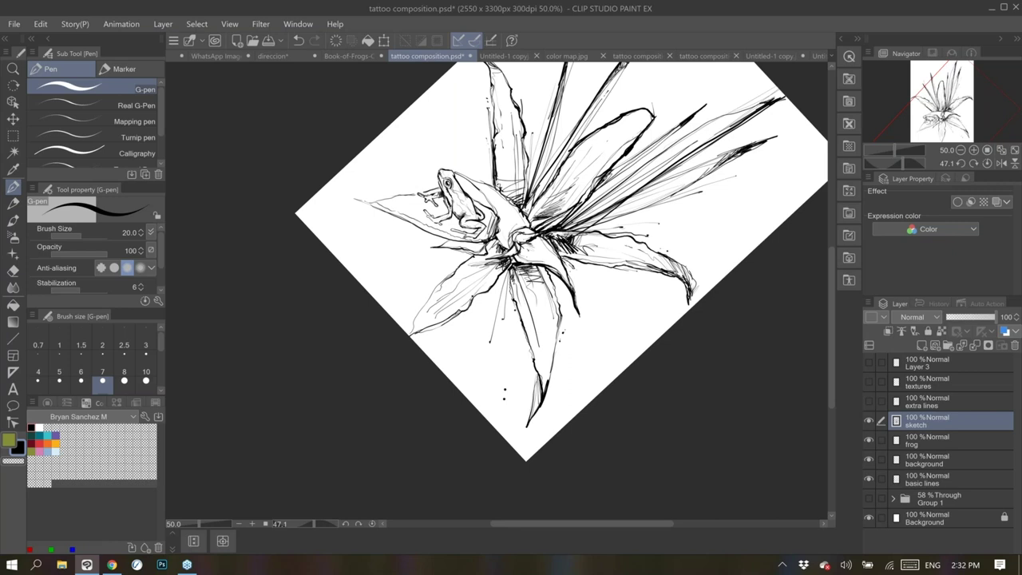
pyautogui.hotkey('ctrl', '@')
pyautogui.moveTo(542, 240); pyautogui.dragTo(557, 290)
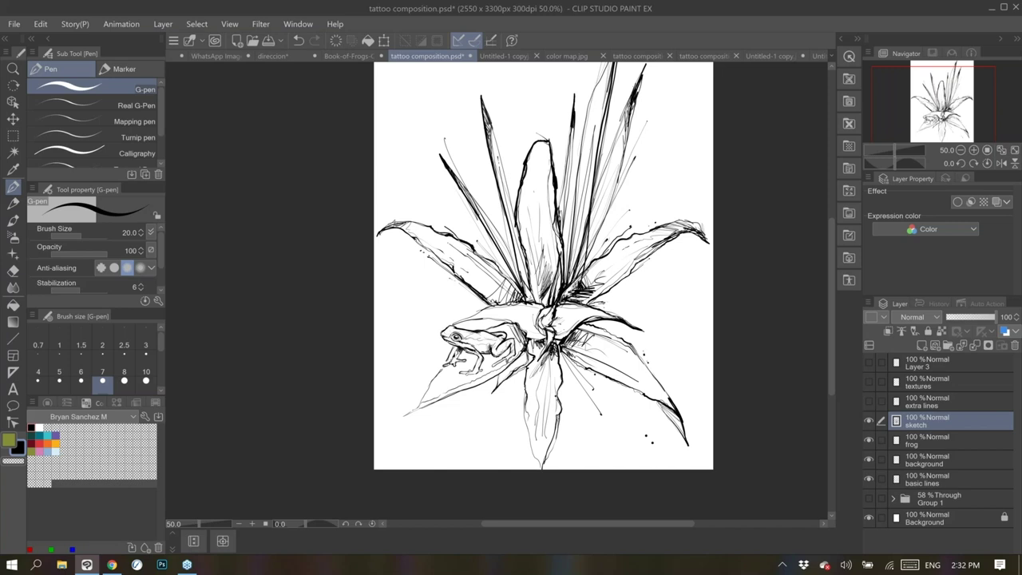
# Add dark strokes and hatching beneath the flower center, around the base of the bottom petal and the small leaf beside it
pyautogui.moveTo(556, 355); pyautogui.dragTo(560, 396)
pyautogui.moveTo(528, 352)
pyautogui.mouseDown()
pyautogui.moveTo(487, 402)
pyautogui.moveTo(508, 380)
pyautogui.mouseUp()
pyautogui.moveTo(540, 321)
pyautogui.mouseDown()
pyautogui.moveTo(522, 333)
pyautogui.moveTo(558, 336)
pyautogui.moveTo(529, 331)
pyautogui.mouseUp()
pyautogui.moveTo(536, 314)
pyautogui.mouseDown()
pyautogui.moveTo(531, 330)
pyautogui.moveTo(518, 325)
pyautogui.mouseUp()
pyautogui.moveTo(520, 314)
pyautogui.mouseDown()
pyautogui.moveTo(507, 317)
pyautogui.moveTo(527, 331)
pyautogui.mouseUp()
pyautogui.moveTo(532, 318); pyautogui.dragTo(512, 320)
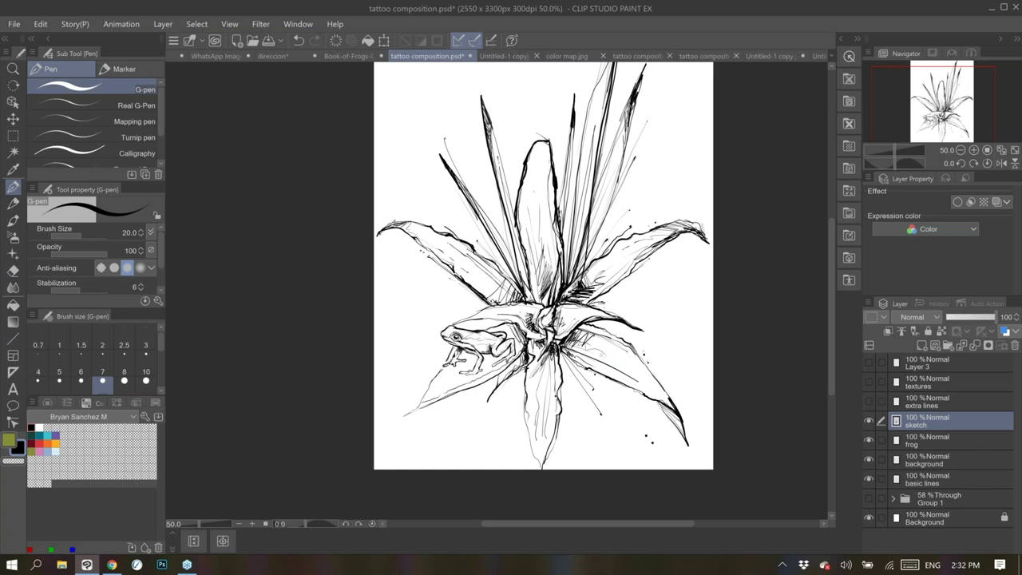
# Add hatching to the bases of the left spike leaves and sketch loose lines along the upper-left petal
pyautogui.moveTo(525, 279)
pyautogui.mouseDown()
pyautogui.moveTo(521, 260)
pyautogui.moveTo(530, 293)
pyautogui.moveTo(508, 206)
pyautogui.moveTo(510, 251)
pyautogui.mouseUp()
pyautogui.moveTo(516, 276); pyautogui.dragTo(492, 212)
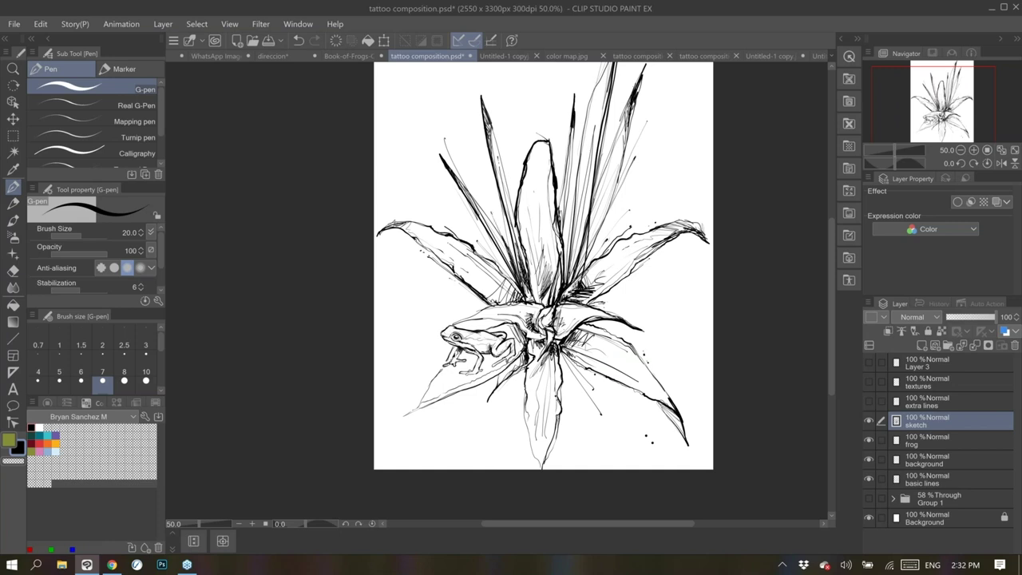
pyautogui.moveTo(508, 254)
pyautogui.mouseDown()
pyautogui.moveTo(459, 186)
pyautogui.moveTo(476, 202)
pyautogui.mouseUp()
pyautogui.moveTo(523, 295); pyautogui.dragTo(495, 265)
pyautogui.moveTo(500, 268); pyautogui.dragTo(483, 257)
pyautogui.moveTo(511, 291); pyautogui.dragTo(414, 213)
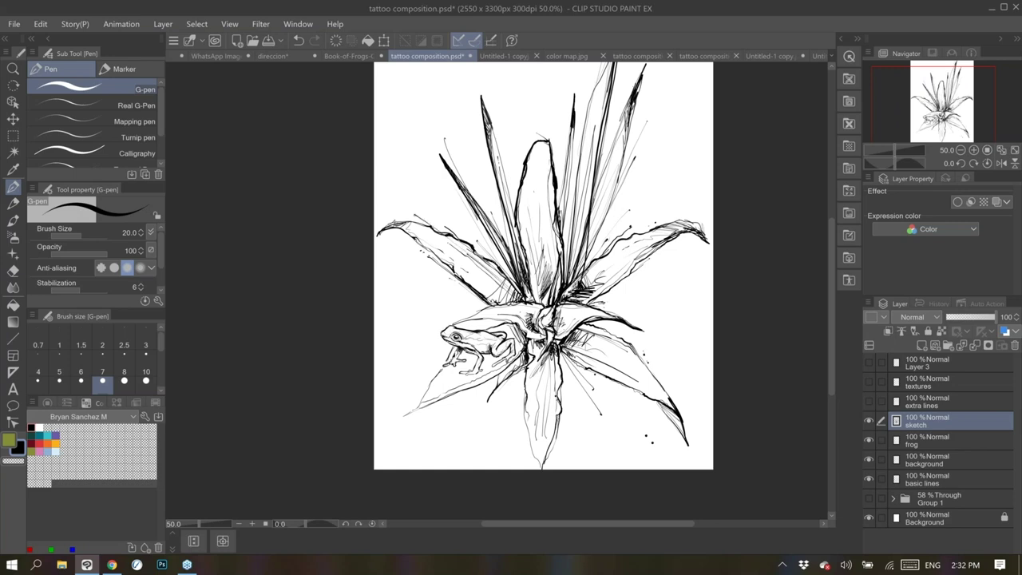
pyautogui.moveTo(479, 302); pyautogui.dragTo(436, 270)
# Darken the base of the right spike leaves and reinforce the edges of the upper-right and lower-right petals
pyautogui.moveTo(657, 360)
pyautogui.mouseDown()
pyautogui.moveTo(592, 323)
pyautogui.moveTo(612, 306)
pyautogui.mouseUp()
pyautogui.moveTo(561, 273)
pyautogui.mouseDown()
pyautogui.moveTo(558, 299)
pyautogui.moveTo(565, 287)
pyautogui.mouseUp()
pyautogui.moveTo(578, 275); pyautogui.dragTo(587, 253)
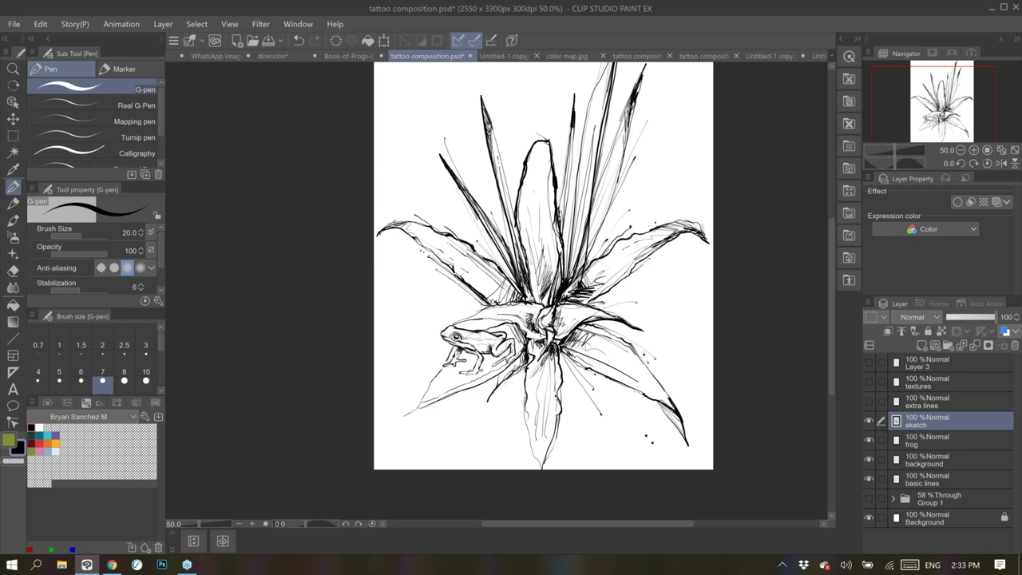
pyautogui.moveTo(656, 254)
pyautogui.mouseDown()
pyautogui.moveTo(675, 238)
pyautogui.moveTo(709, 234)
pyautogui.mouseUp()
pyautogui.moveTo(645, 260)
pyautogui.mouseDown()
pyautogui.moveTo(615, 284)
pyautogui.moveTo(628, 267)
pyautogui.mouseUp()
pyautogui.moveTo(584, 303)
pyautogui.mouseDown()
pyautogui.moveTo(595, 295)
pyautogui.moveTo(605, 332)
pyautogui.moveTo(652, 374)
pyautogui.mouseUp()
pyautogui.moveTo(589, 331)
pyautogui.mouseDown()
pyautogui.moveTo(629, 348)
pyautogui.moveTo(671, 389)
pyautogui.mouseUp()
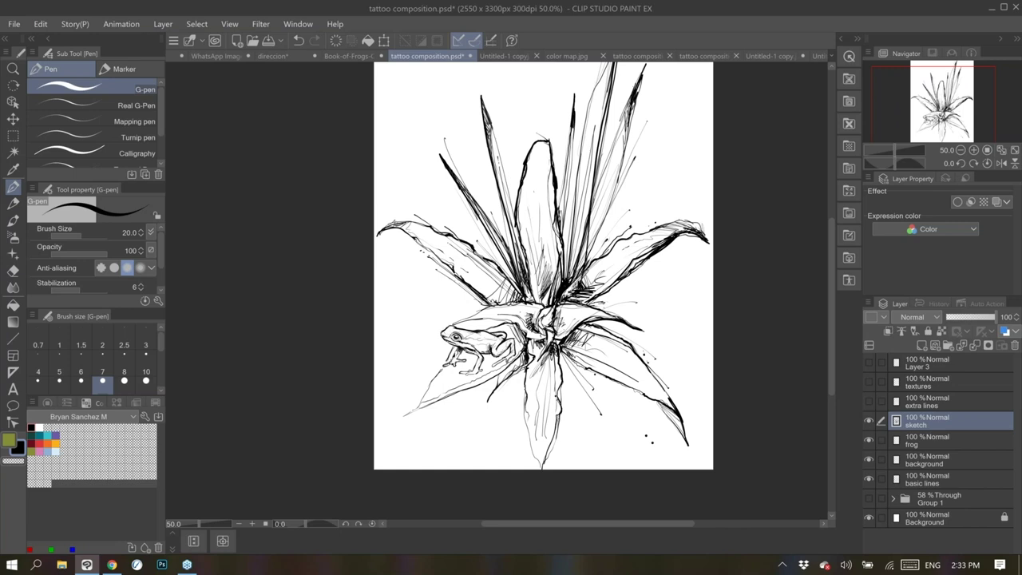
# Shade beneath the flower center and strengthen the lines of the upper-left petal and the leaf above the frog
pyautogui.moveTo(559, 343); pyautogui.dragTo(551, 381)
pyautogui.moveTo(549, 345)
pyautogui.mouseDown()
pyautogui.moveTo(533, 372)
pyautogui.moveTo(540, 348)
pyautogui.mouseUp()
pyautogui.moveTo(501, 300); pyautogui.dragTo(445, 252)
pyautogui.moveTo(517, 301); pyautogui.dragTo(449, 319)
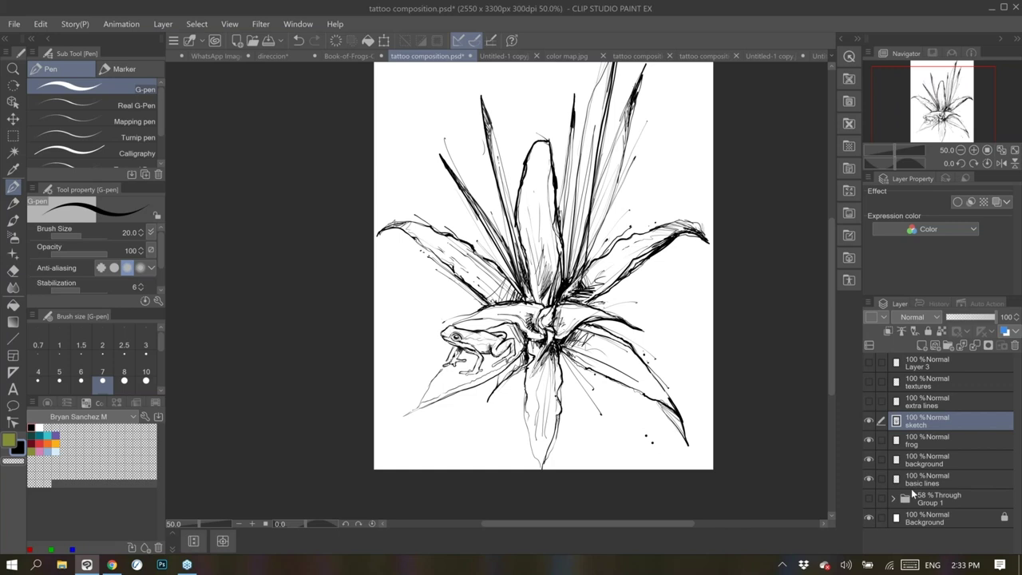
# Hide the background, frog and sketch layers and show them again one by one to review the drawing's build-up
pyautogui.click(869, 459)
pyautogui.click(869, 423)
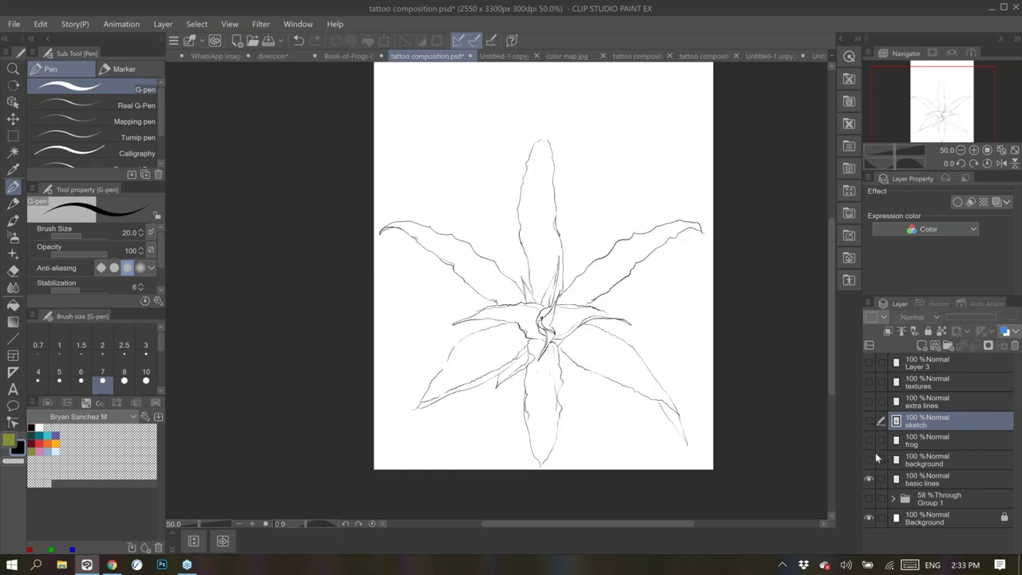
pyautogui.click(869, 459)
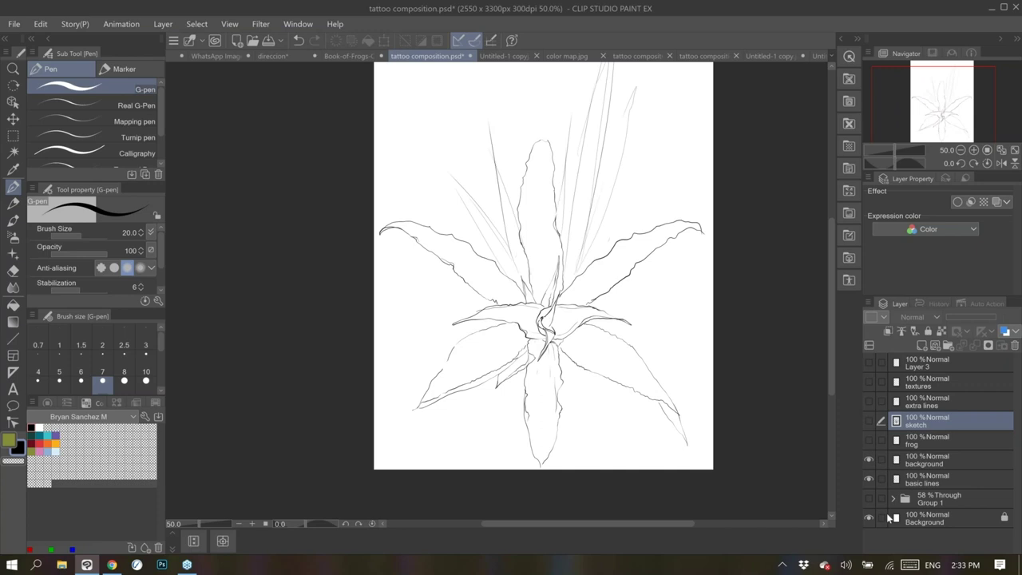
pyautogui.click(867, 446)
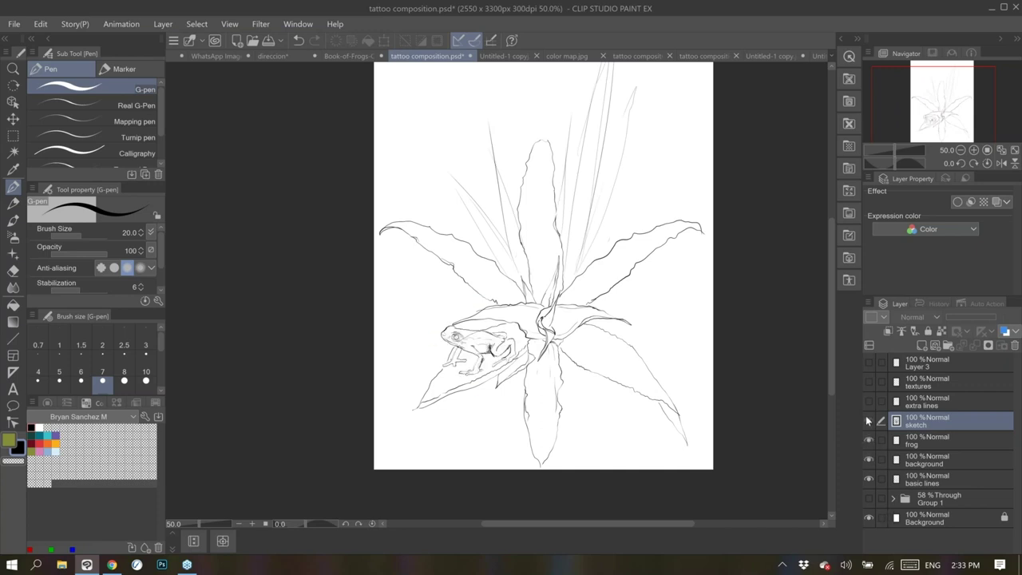
pyautogui.click(866, 416)
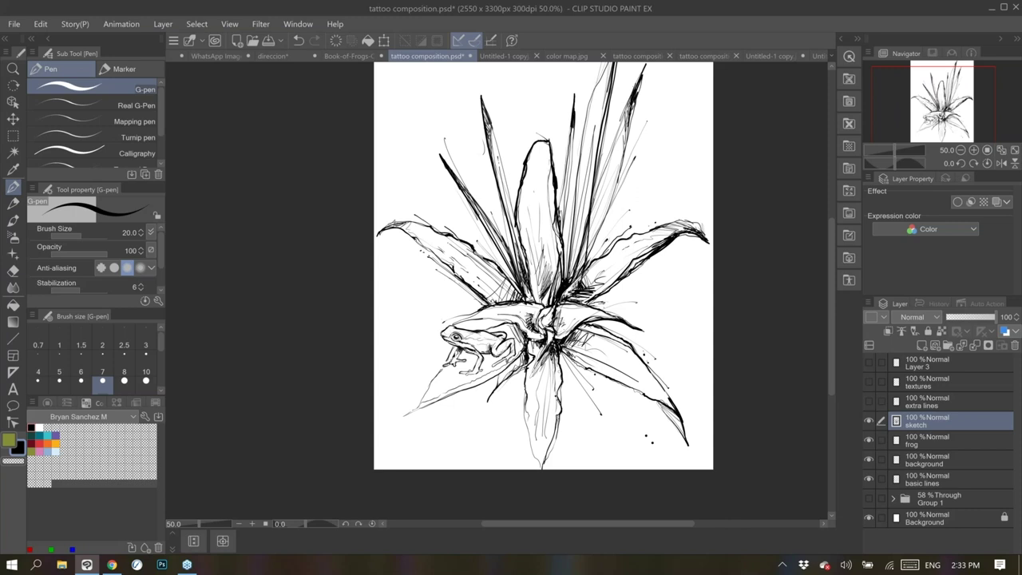
# Show and select the extra lines layer and sketch loose strokes around the central petal's tip and the upper-right petal
pyautogui.click(868, 397)
pyautogui.click(907, 406)
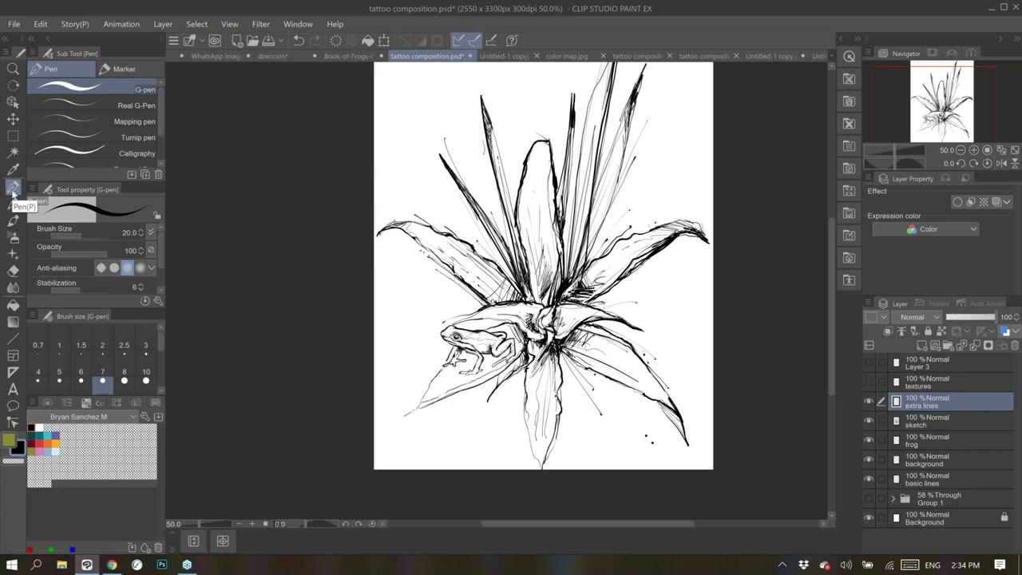
pyautogui.scroll(2, 540, 284)
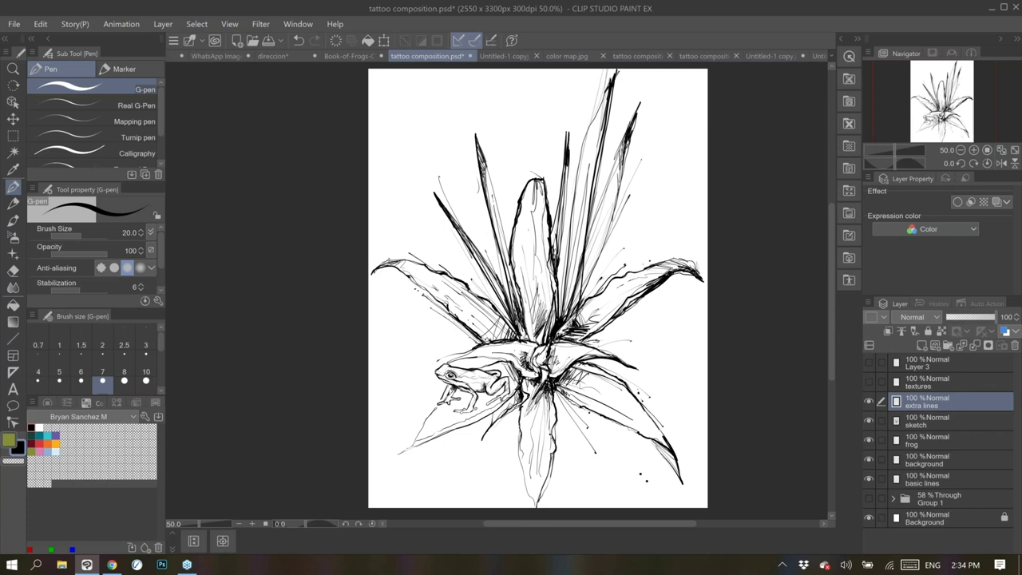
pyautogui.moveTo(535, 164)
pyautogui.mouseDown()
pyautogui.moveTo(520, 192)
pyautogui.moveTo(522, 160)
pyautogui.moveTo(517, 178)
pyautogui.mouseUp()
pyautogui.moveTo(659, 267); pyautogui.dragTo(689, 269)
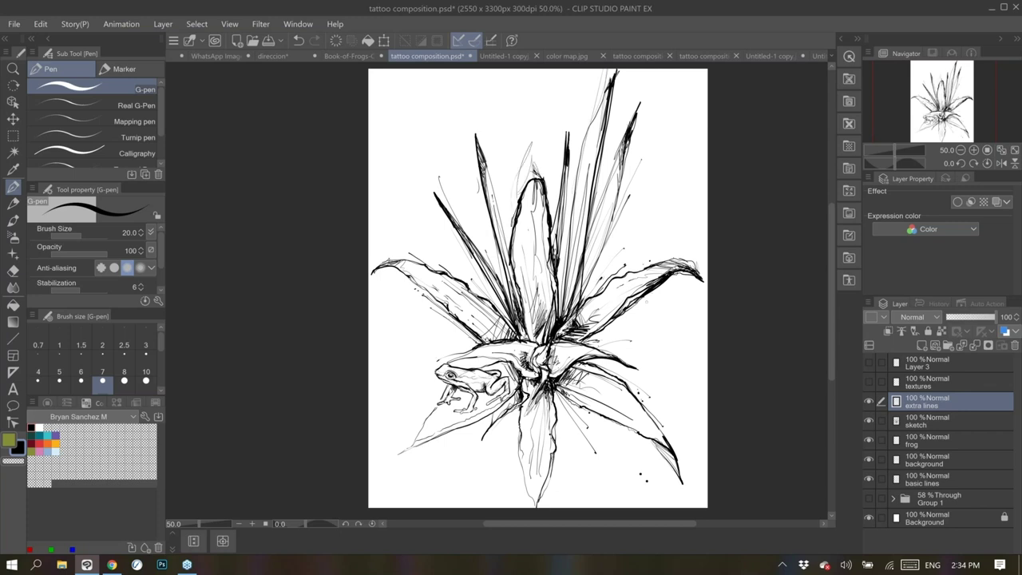
# Undo the loose strokes around the central petal's tip and add fine lines above and inside the petal
pyautogui.hotkey('ctrl', 'z')
pyautogui.hotkey('ctrl', 'z')
pyautogui.hotkey('ctrl', 'z')
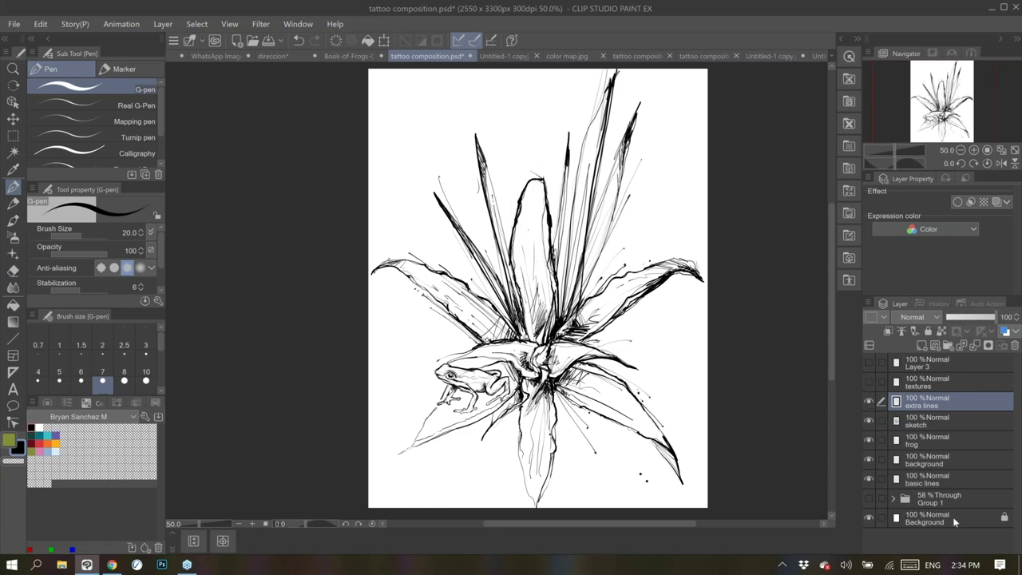
pyautogui.hotkey('ctrl', 'y')
pyautogui.hotkey('ctrl', 'y')
pyautogui.hotkey('ctrl', 'y')
pyautogui.moveTo(535, 225); pyautogui.dragTo(538, 237)
# Spatter ink dots on the textures layer over the upper-right and central petals with the Droplet airbrush
pyautogui.click(908, 381)
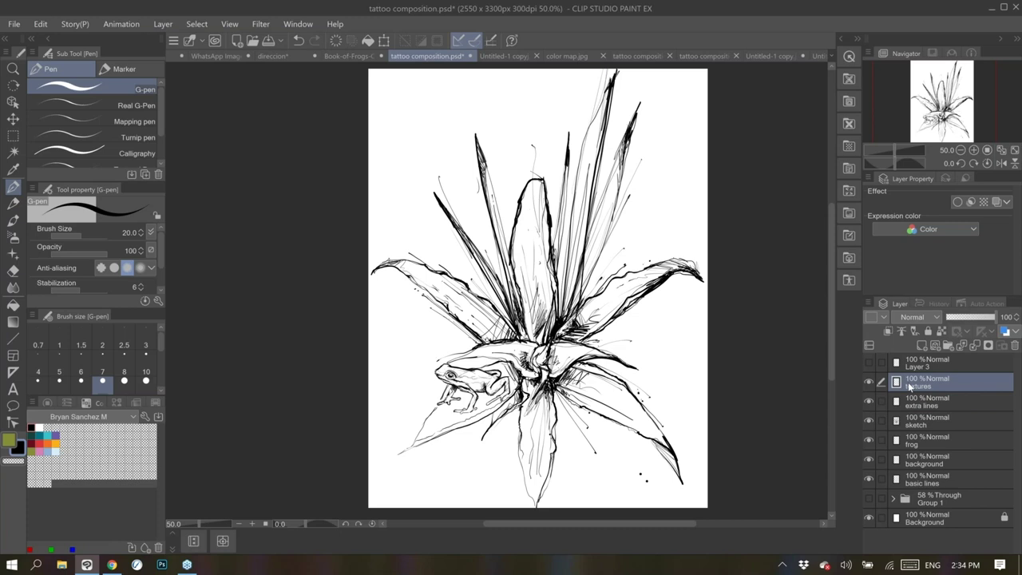
pyautogui.click(13, 238)
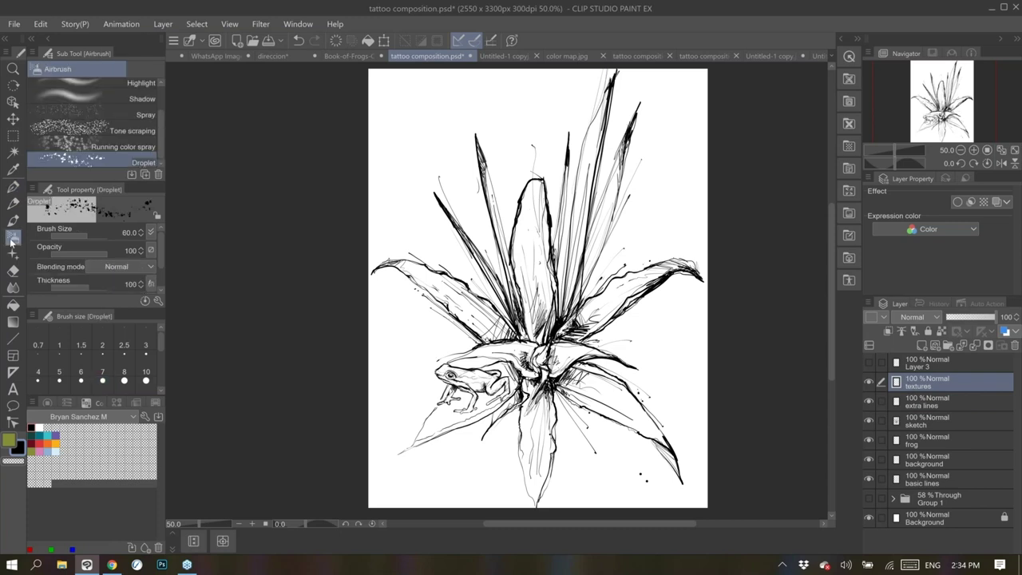
pyautogui.moveTo(573, 305); pyautogui.dragTo(599, 276)
pyautogui.moveTo(540, 321); pyautogui.dragTo(536, 251)
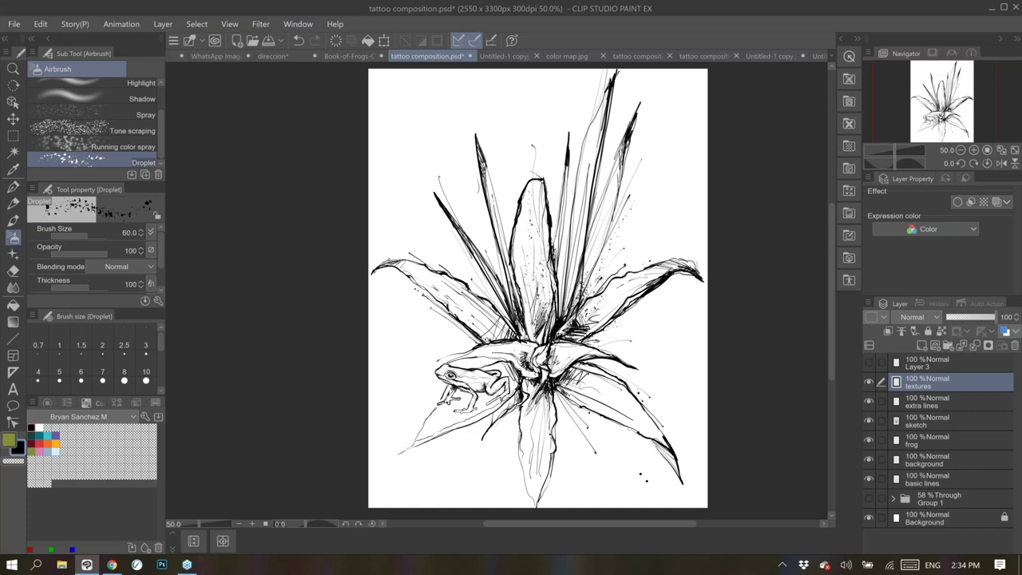
# Spatter droplets around the lower-right petals, beneath the flower center and at the base of the upper-left petal
pyautogui.click(603, 340)
pyautogui.moveTo(571, 390)
pyautogui.mouseDown()
pyautogui.moveTo(580, 375)
pyautogui.moveTo(587, 386)
pyautogui.moveTo(568, 417)
pyautogui.moveTo(553, 394)
pyautogui.mouseUp()
pyautogui.click(544, 401)
pyautogui.click(544, 404)
pyautogui.moveTo(507, 334); pyautogui.dragTo(492, 328)
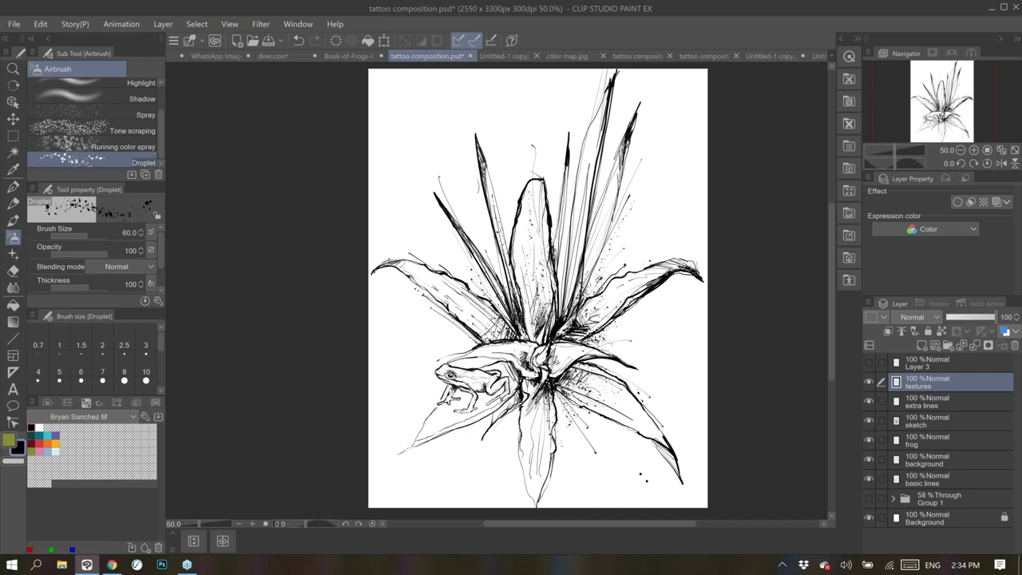
# Reduce the Droplet brush size to 25 and spatter skin texture over the frog's head, back and belly
pyautogui.moveTo(538, 343); pyautogui.dragTo(599, 256)
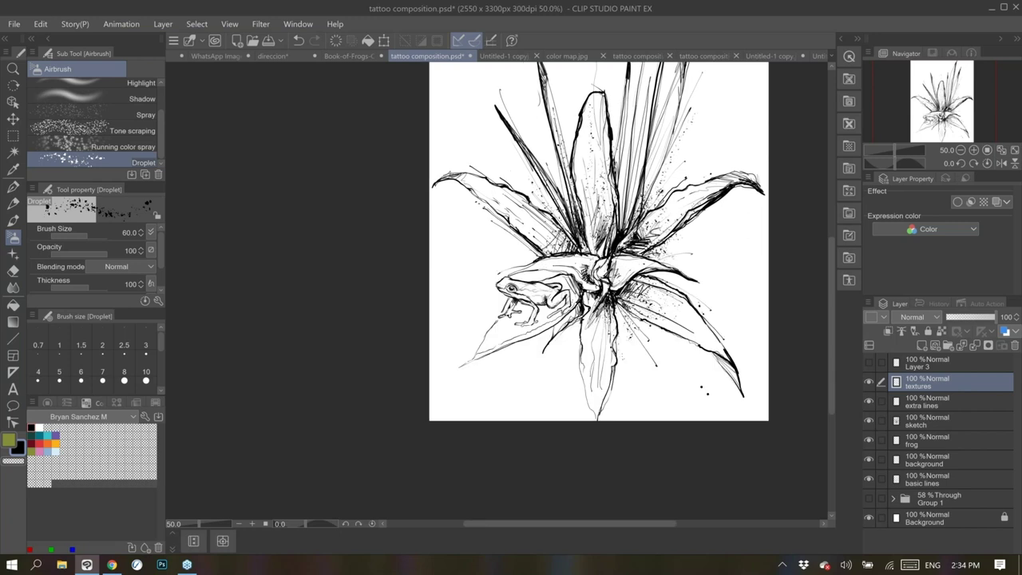
pyautogui.scroll(1, 626, 267)
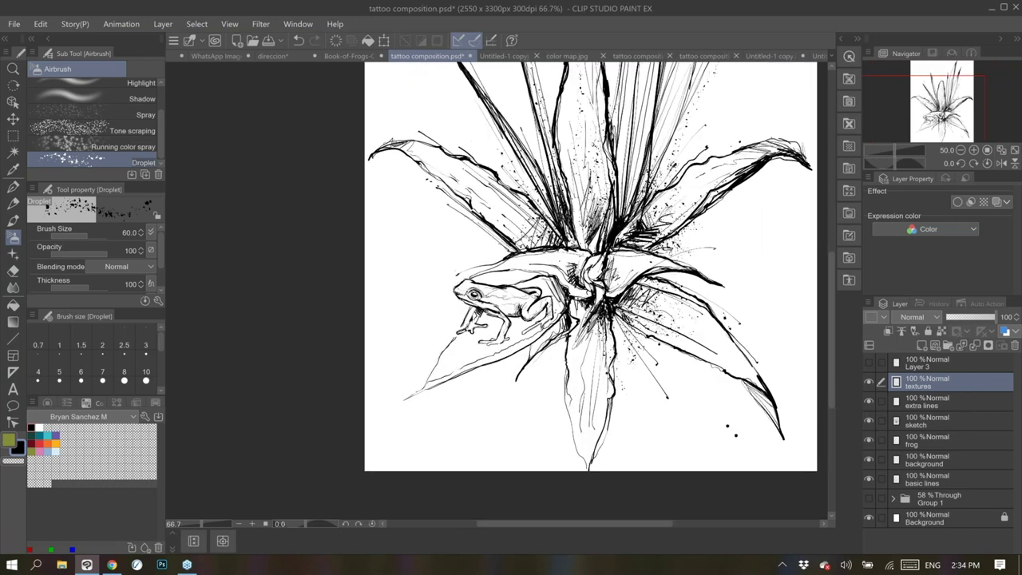
pyautogui.scroll(2, 622, 268)
pyautogui.press('[')
pyautogui.press('[')
pyautogui.press('[')
pyautogui.press('[')
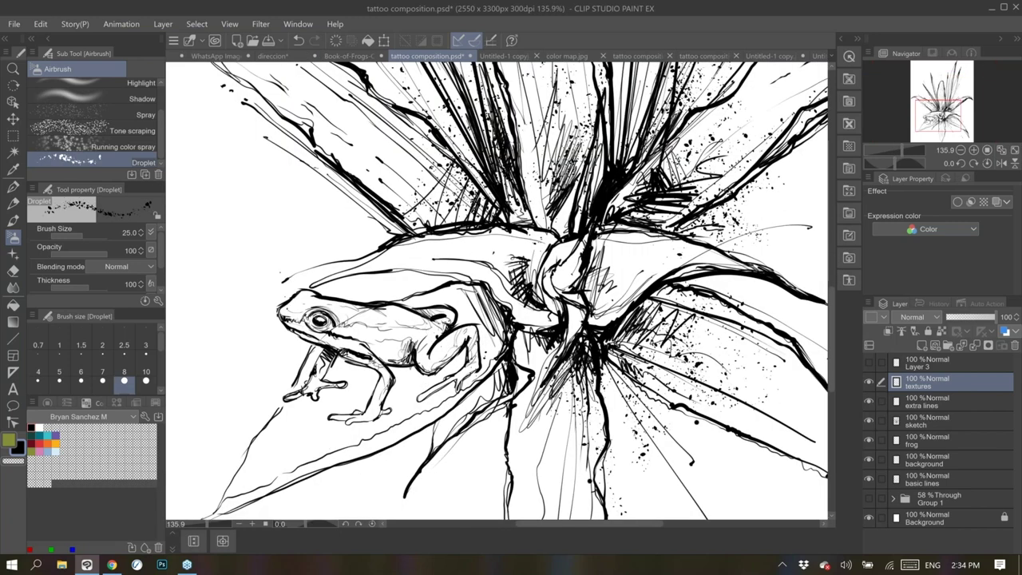
pyautogui.click(395, 351)
pyautogui.moveTo(382, 345)
pyautogui.mouseDown()
pyautogui.moveTo(396, 352)
pyautogui.moveTo(365, 361)
pyautogui.mouseUp()
pyautogui.moveTo(332, 328)
pyautogui.mouseDown()
pyautogui.moveTo(367, 335)
pyautogui.moveTo(428, 326)
pyautogui.moveTo(296, 308)
pyautogui.mouseUp()
pyautogui.moveTo(360, 313)
pyautogui.mouseDown()
pyautogui.moveTo(394, 326)
pyautogui.moveTo(412, 357)
pyautogui.mouseUp()
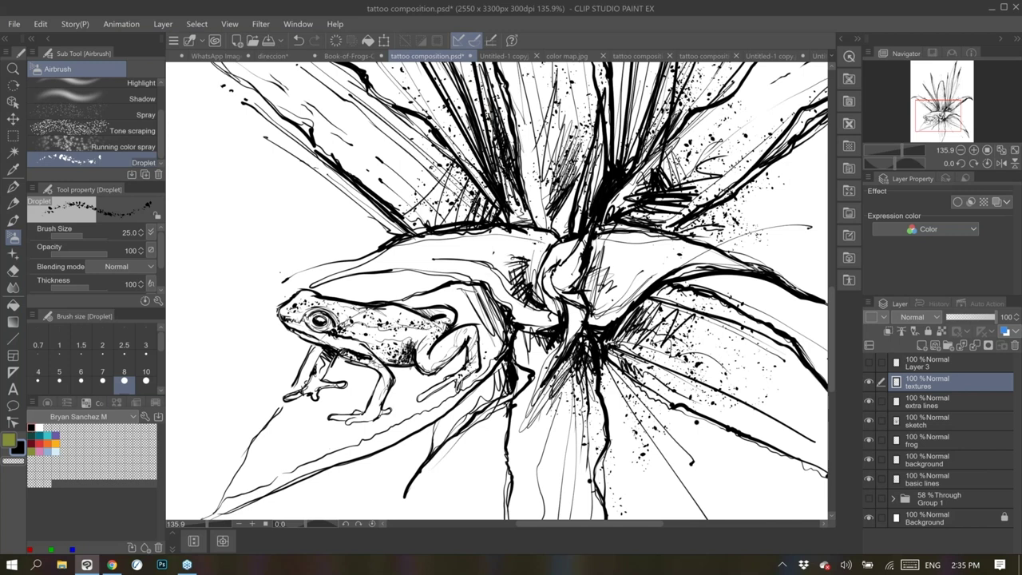
pyautogui.moveTo(342, 334); pyautogui.dragTo(377, 346)
pyautogui.click(345, 334)
# Open the frog photo reference sheet and examine the skin pattern of the red-backed frogs up close
pyautogui.click(755, 55)
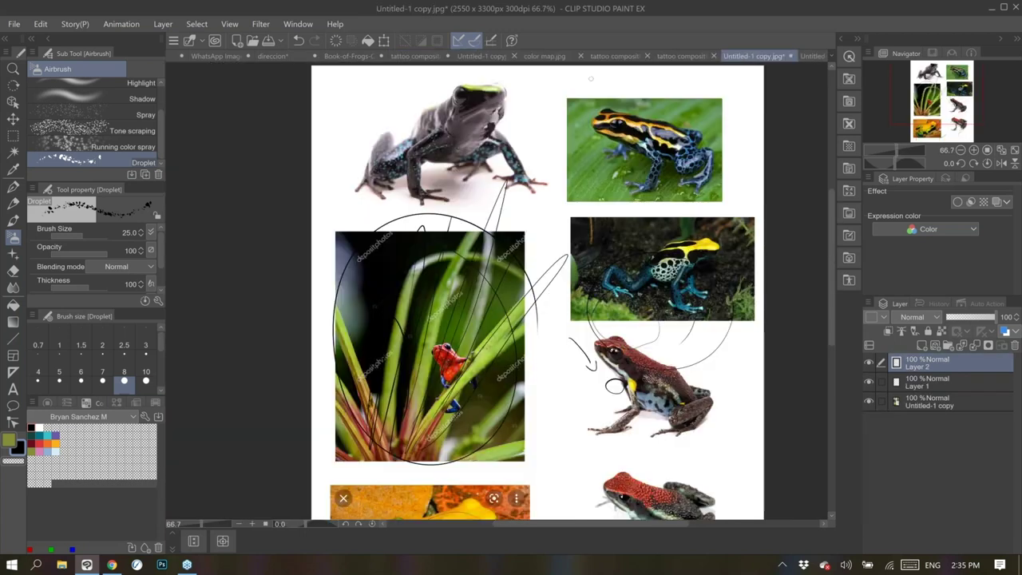
pyautogui.scroll(3, 655, 458)
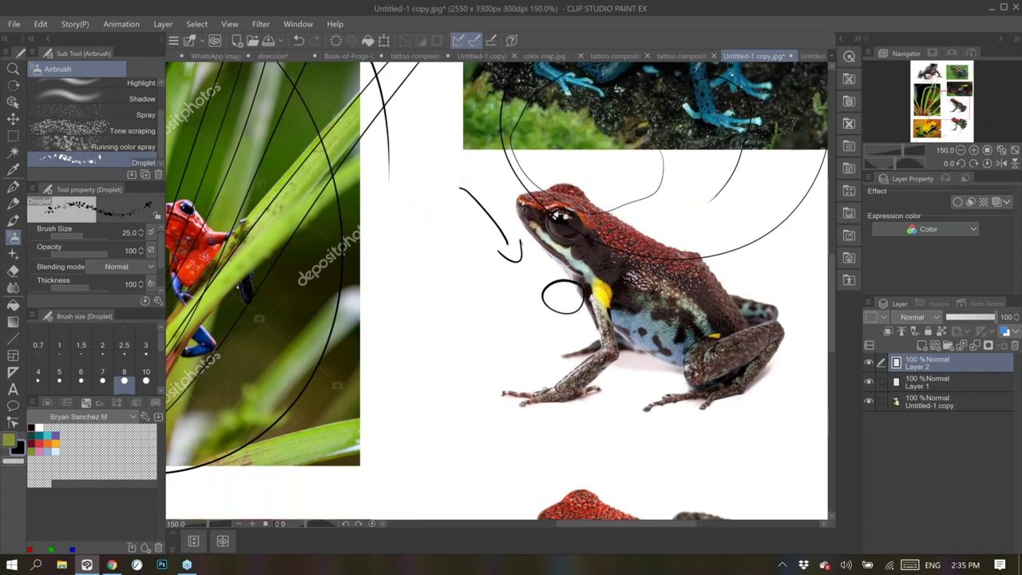
pyautogui.click(603, 299)
pyautogui.hotkey('ctrl', '0')
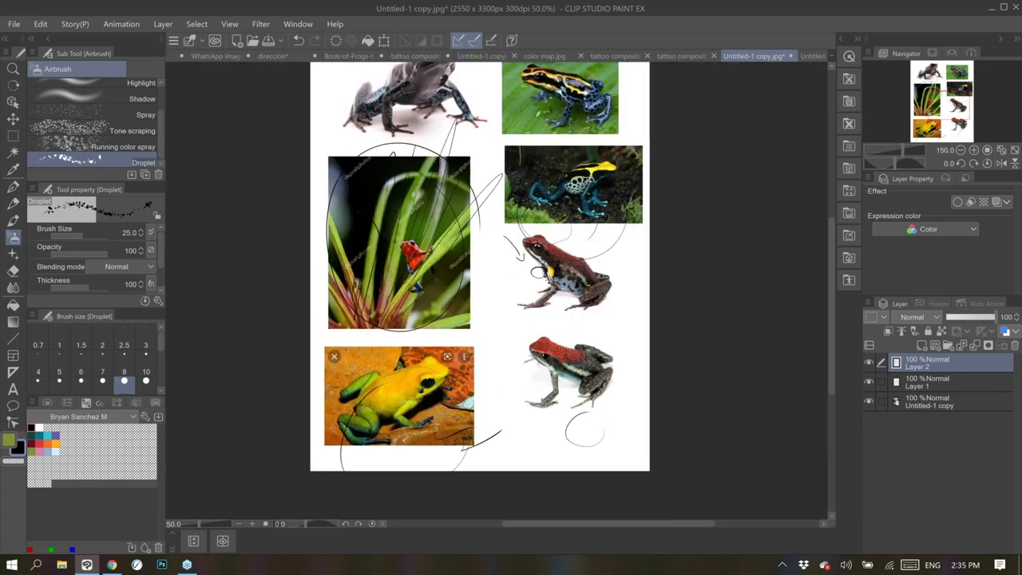
pyautogui.scroll(1, 526, 295)
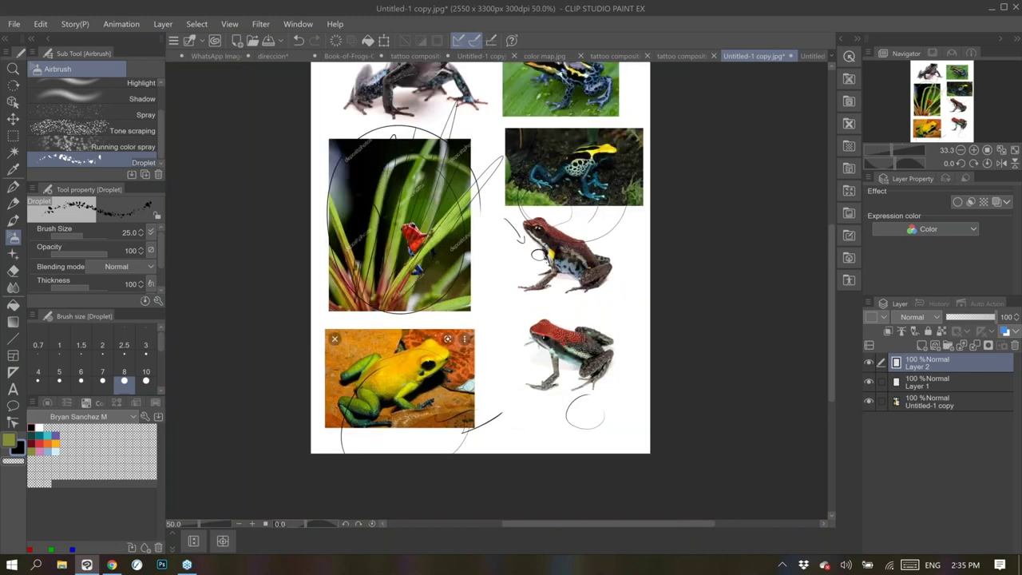
pyautogui.scroll(4, 527, 300)
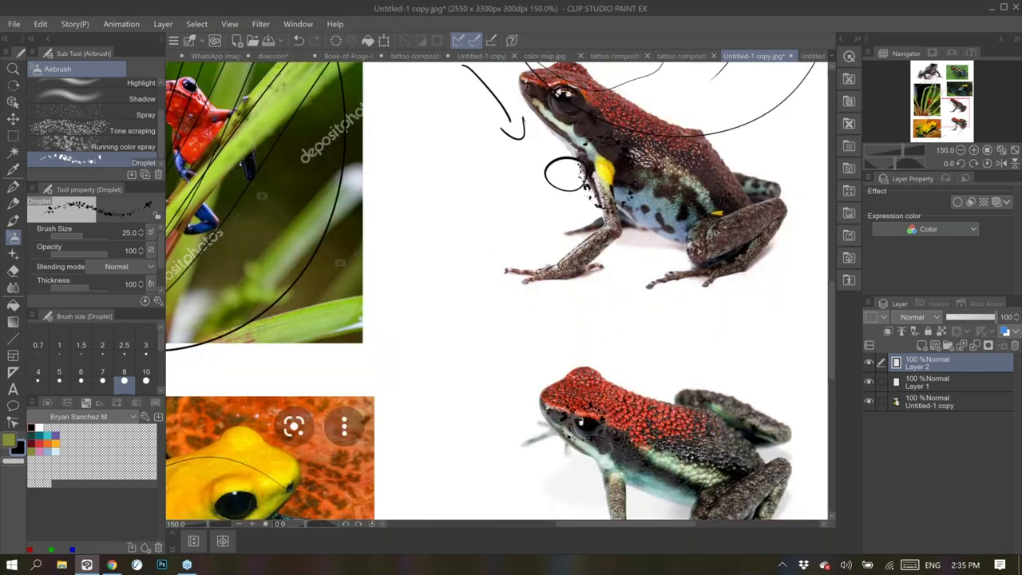
# Return to the tattoo composition and add droplet texture to the frog's legs, flank and the top of its back
pyautogui.click(408, 57)
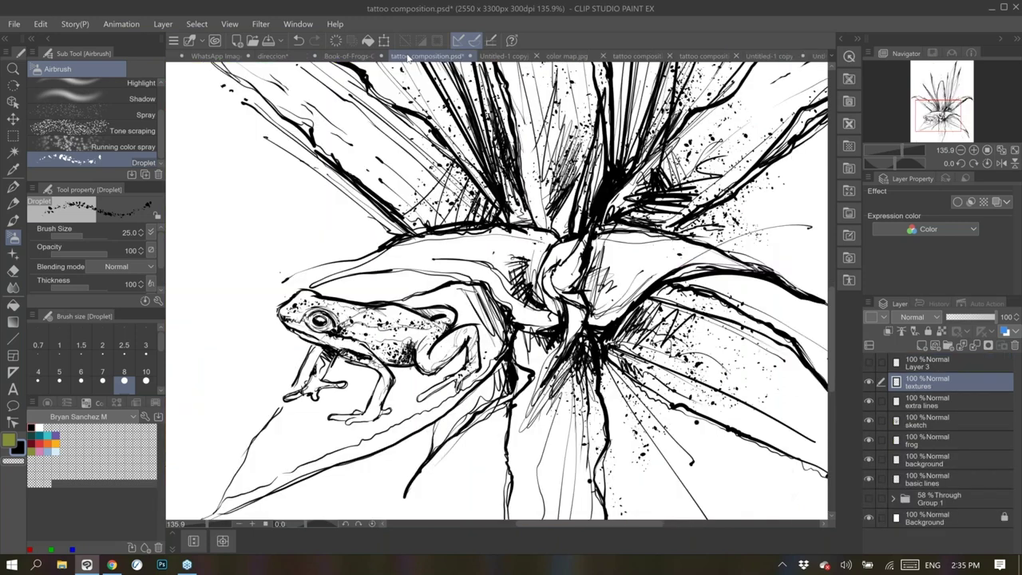
pyautogui.moveTo(421, 316)
pyautogui.mouseDown()
pyautogui.moveTo(463, 340)
pyautogui.moveTo(447, 359)
pyautogui.moveTo(455, 351)
pyautogui.mouseUp()
pyautogui.moveTo(327, 355); pyautogui.dragTo(320, 371)
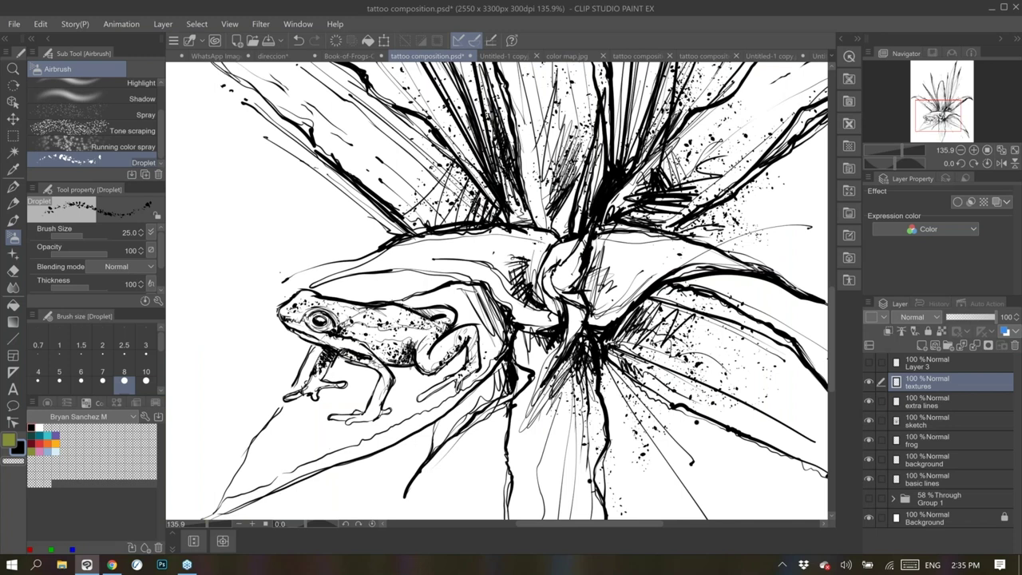
pyautogui.moveTo(383, 367); pyautogui.dragTo(373, 374)
pyautogui.click(374, 301)
pyautogui.click(414, 302)
pyautogui.click(419, 302)
pyautogui.click(612, 242)
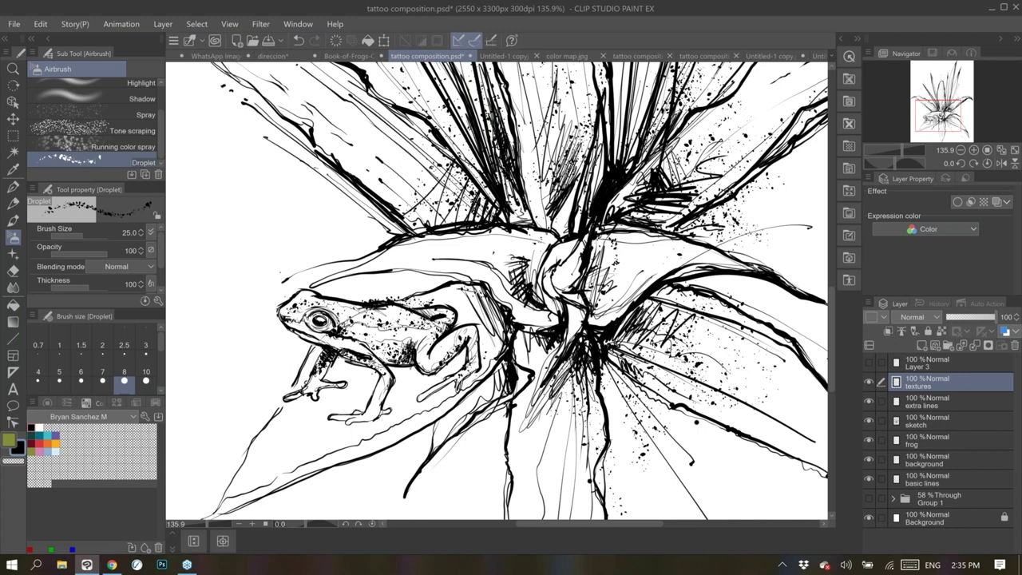
# Open the watercolor ink palette image to review its color swatches and return to the tattoo composition
pyautogui.scroll(-2, 481, 461)
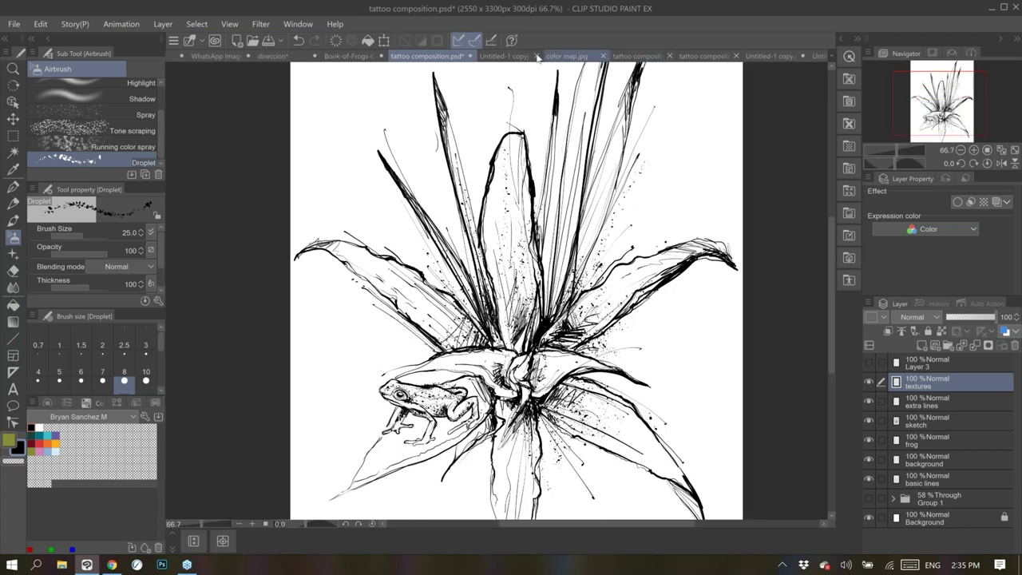
pyautogui.click(490, 60)
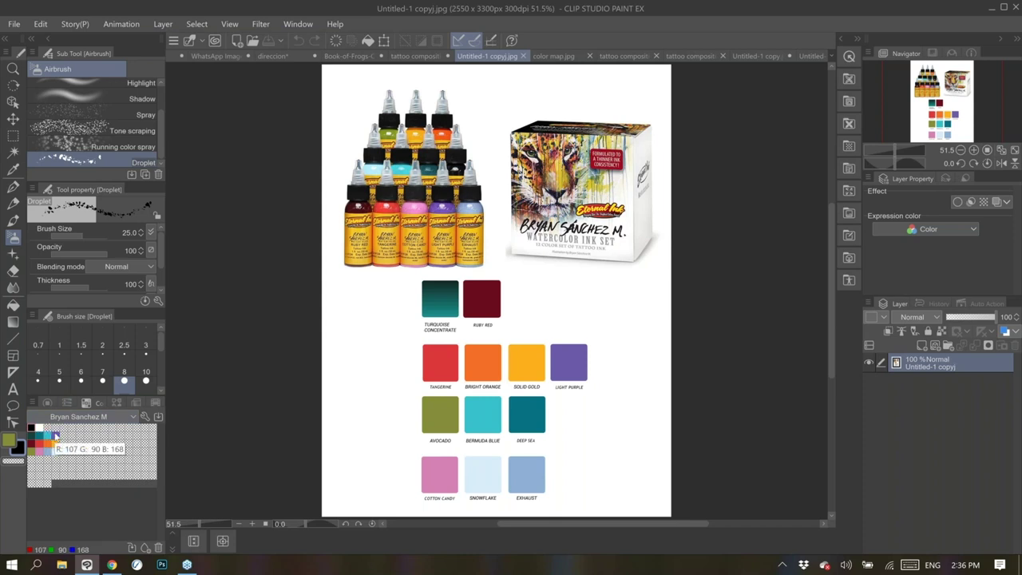
pyautogui.click(412, 56)
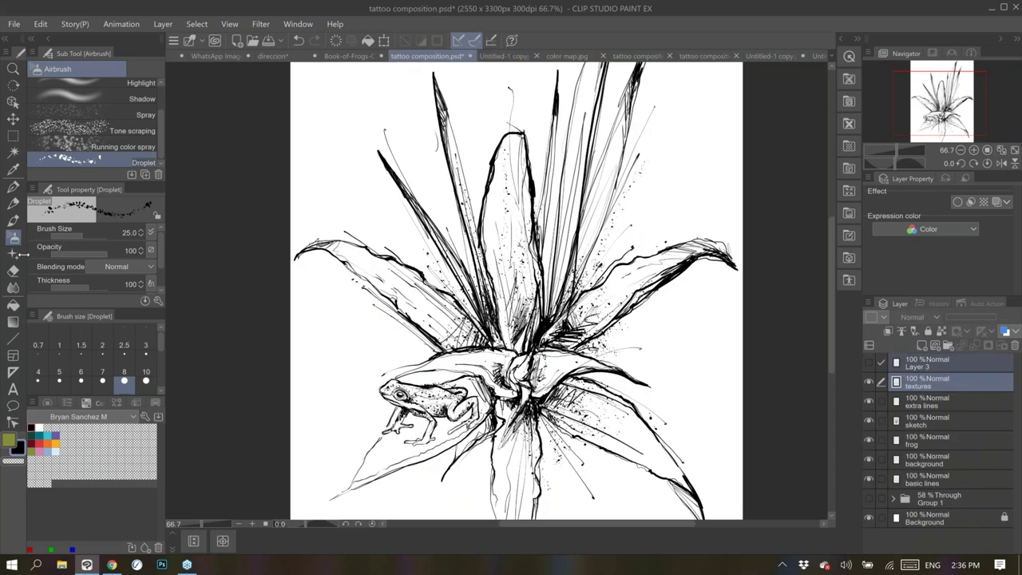
pyautogui.click(13, 222)
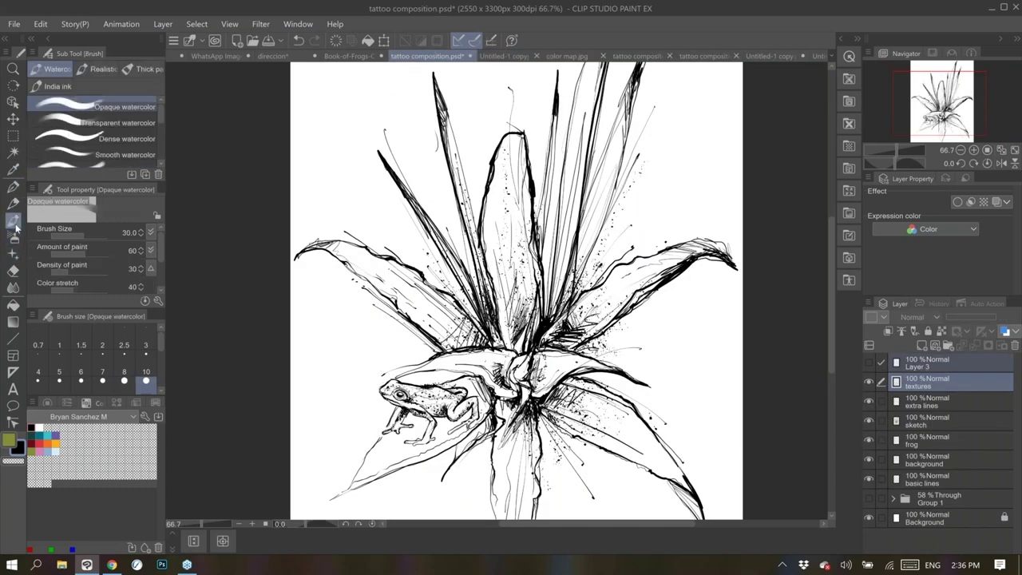
pyautogui.click(57, 126)
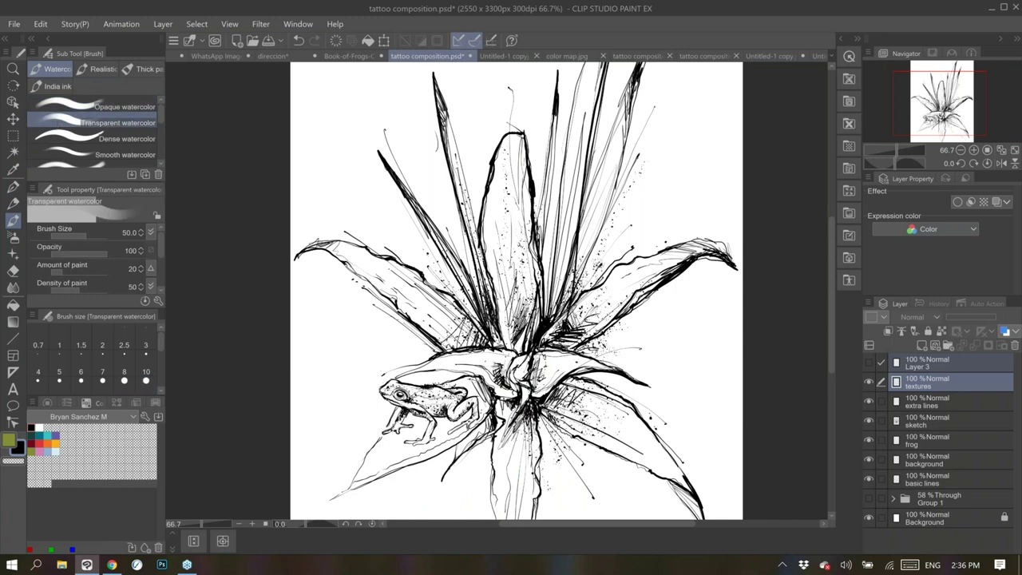
pyautogui.click(42, 436)
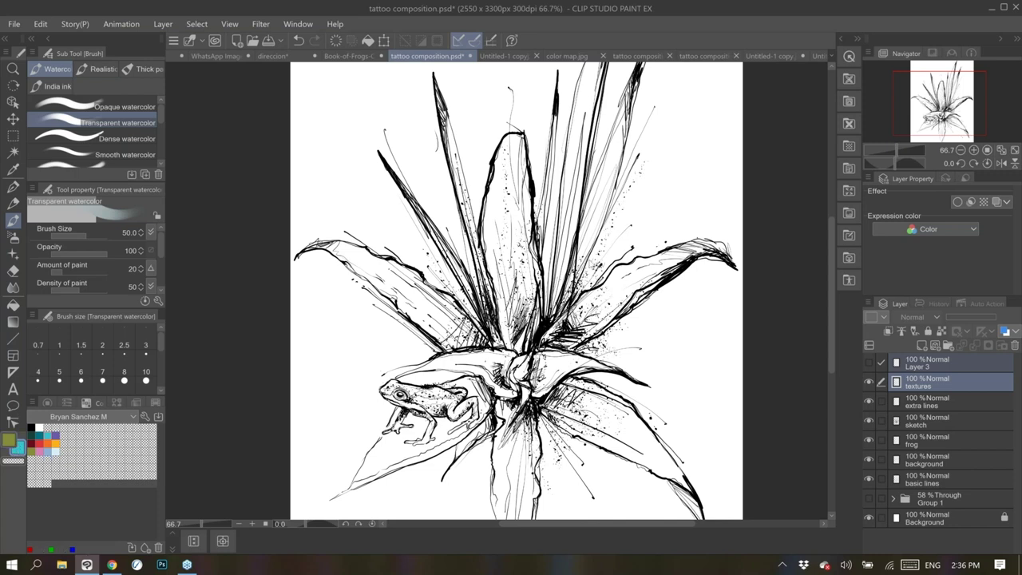
pyautogui.click(594, 269)
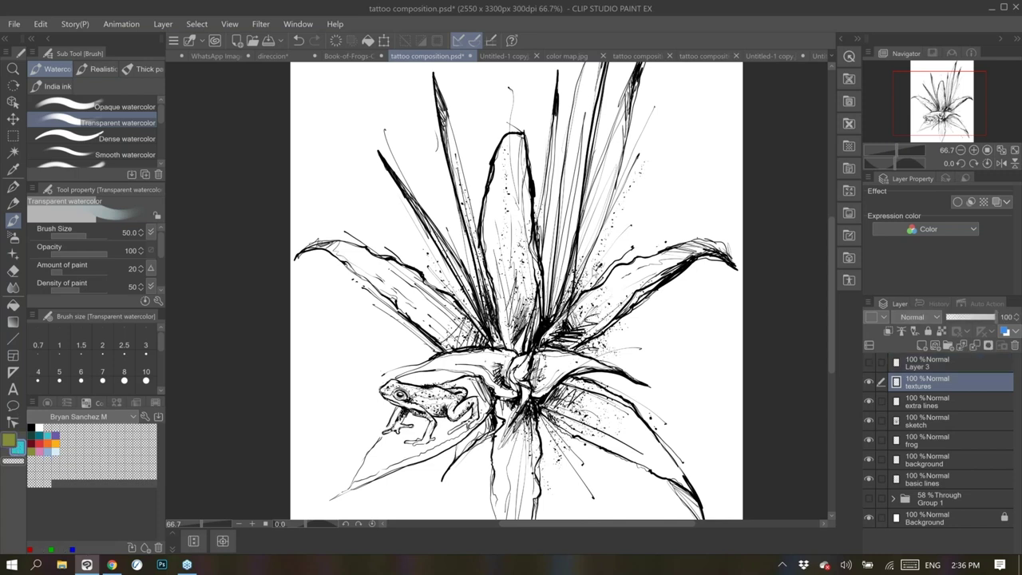
pyautogui.click(880, 363)
pyautogui.click(914, 368)
pyautogui.click(917, 423)
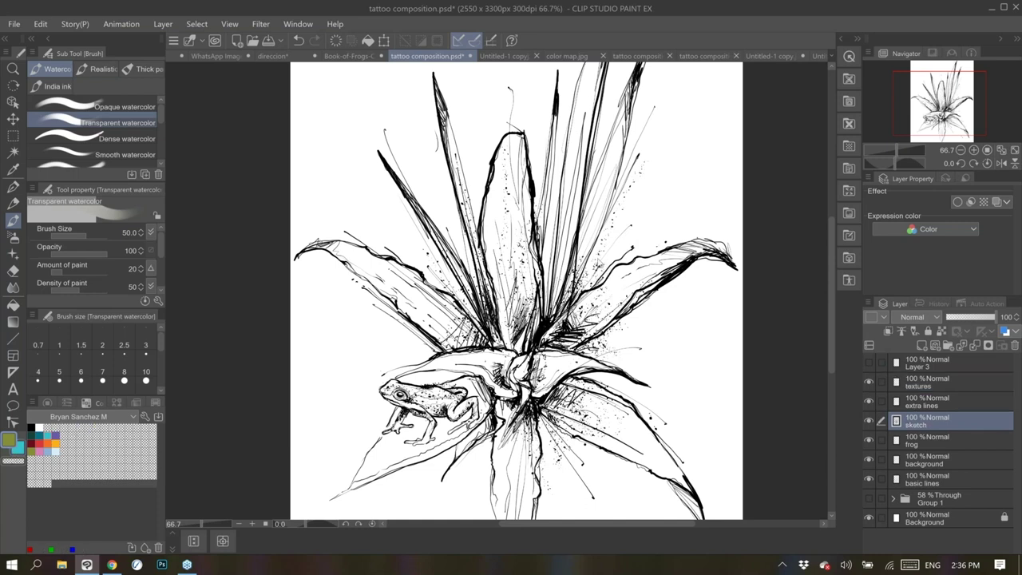
pyautogui.moveTo(662, 436); pyautogui.dragTo(659, 432)
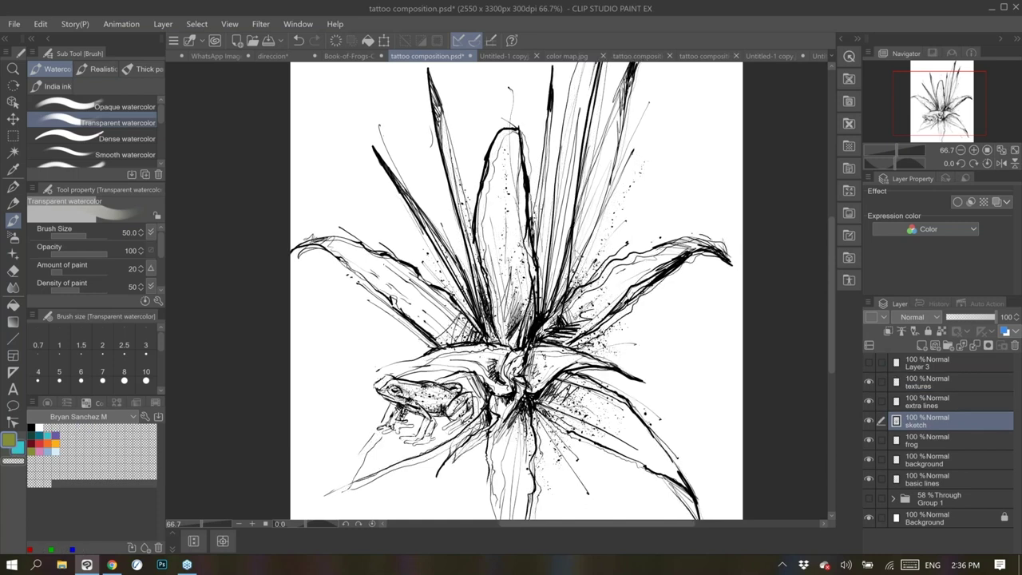
pyautogui.hotkey('ctrl', 'z')
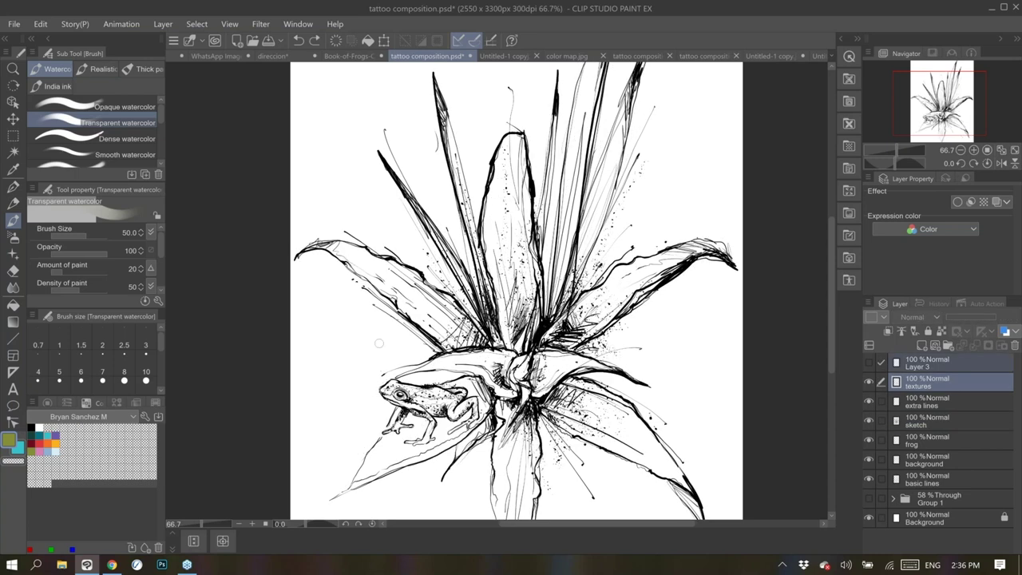
# Show and activate Layer 3, and brush avocado green over the tall narrow leaves with the Opaque watercolor brush
pyautogui.click(876, 386)
pyautogui.click(927, 362)
pyautogui.click(869, 362)
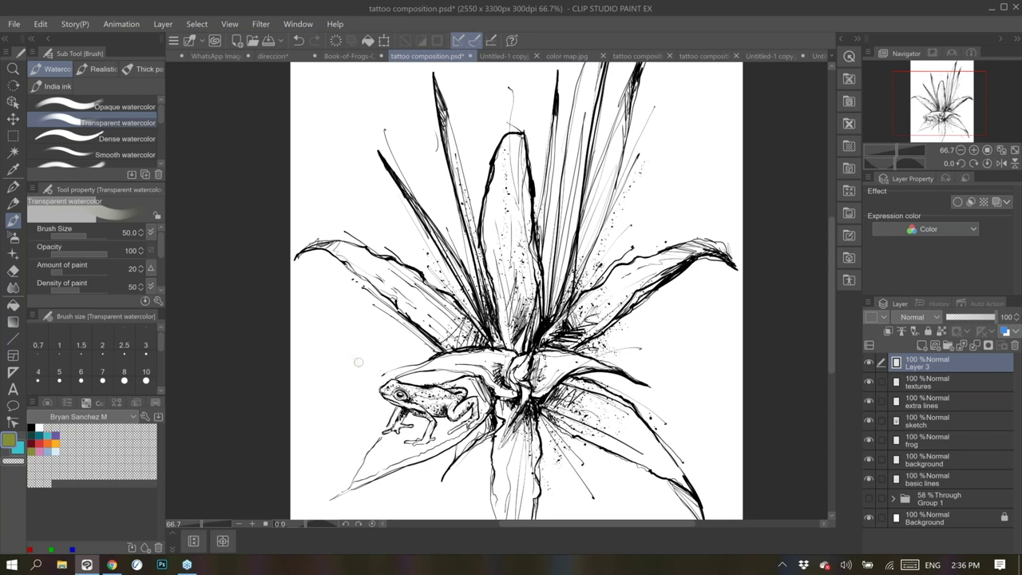
pyautogui.click(94, 107)
pyautogui.moveTo(572, 288)
pyautogui.mouseDown()
pyautogui.moveTo(583, 257)
pyautogui.moveTo(571, 286)
pyautogui.mouseUp()
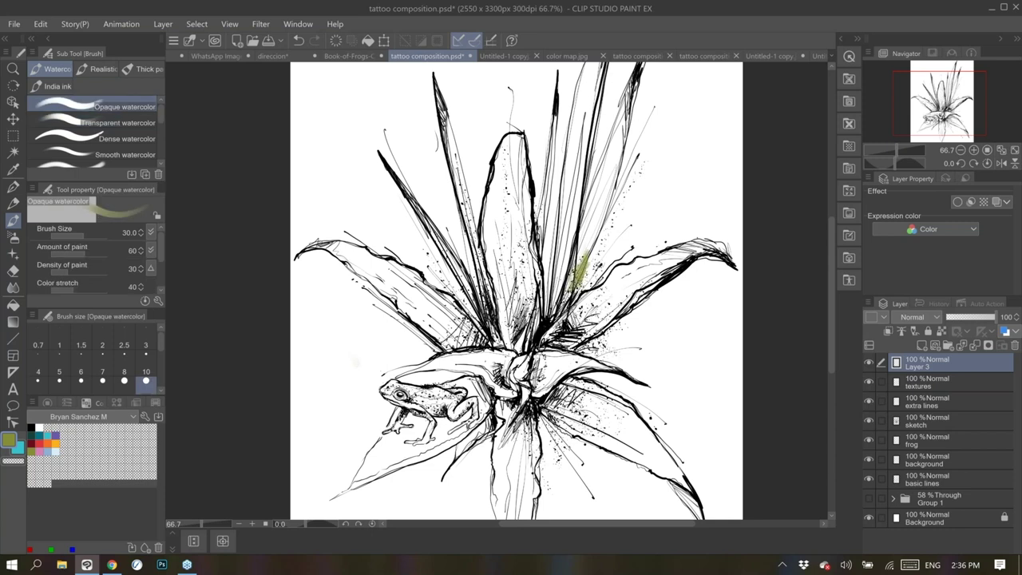
pyautogui.scroll(-2, 672, 267)
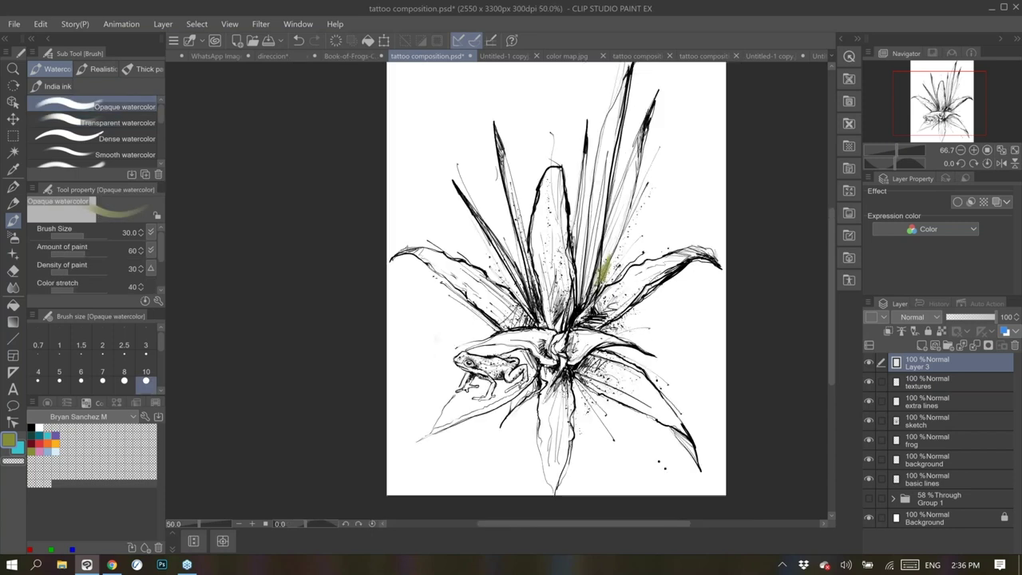
pyautogui.moveTo(626, 259)
pyautogui.mouseDown()
pyautogui.moveTo(645, 200)
pyautogui.moveTo(634, 249)
pyautogui.moveTo(644, 227)
pyautogui.moveTo(631, 239)
pyautogui.moveTo(611, 235)
pyautogui.mouseUp()
pyautogui.moveTo(608, 287)
pyautogui.mouseDown()
pyautogui.moveTo(619, 257)
pyautogui.moveTo(605, 218)
pyautogui.mouseUp()
pyautogui.moveTo(617, 259); pyautogui.dragTo(629, 143)
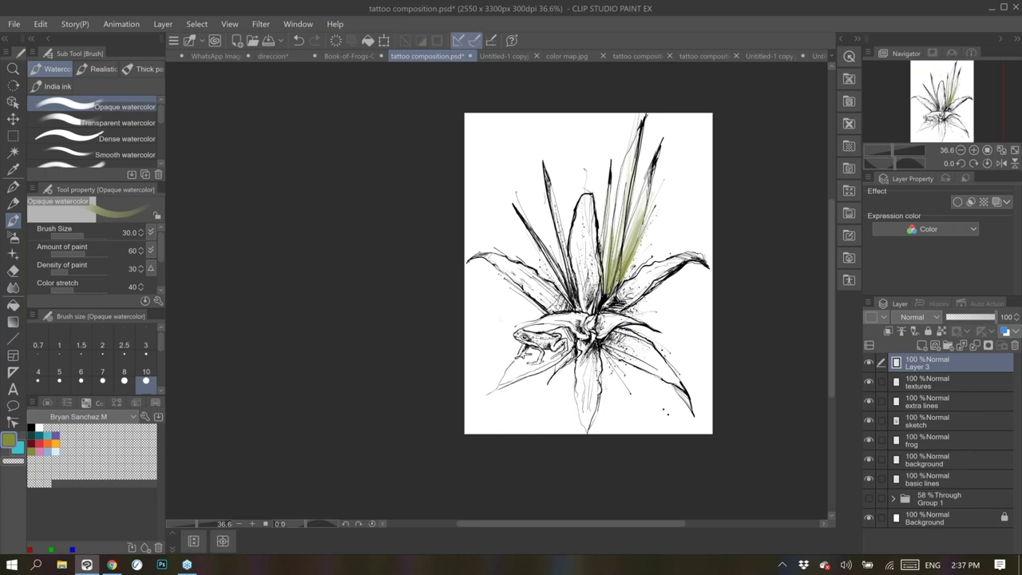
pyautogui.moveTo(567, 266); pyautogui.dragTo(553, 191)
pyautogui.moveTo(567, 283); pyautogui.dragTo(551, 262)
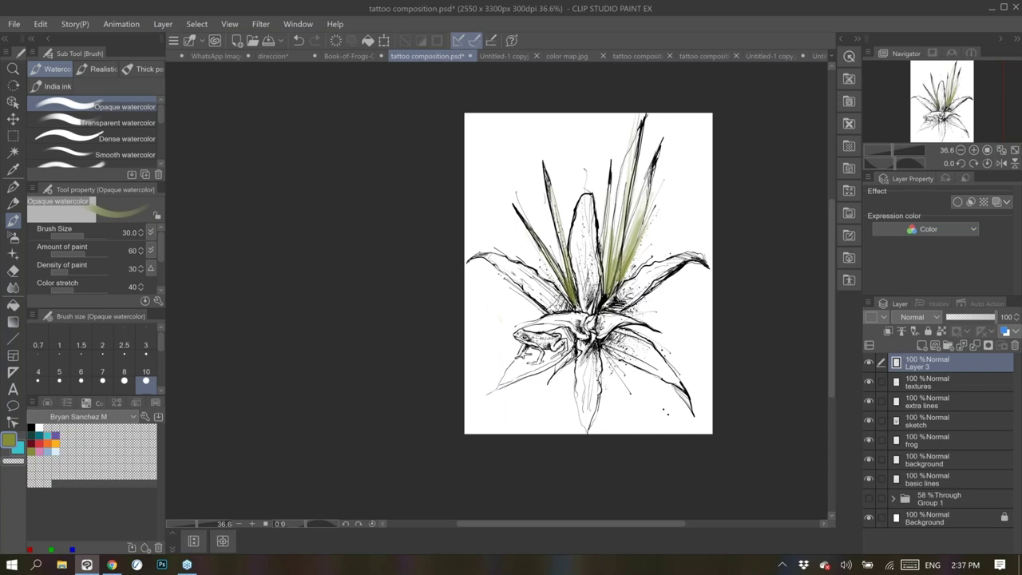
pyautogui.click(916, 318)
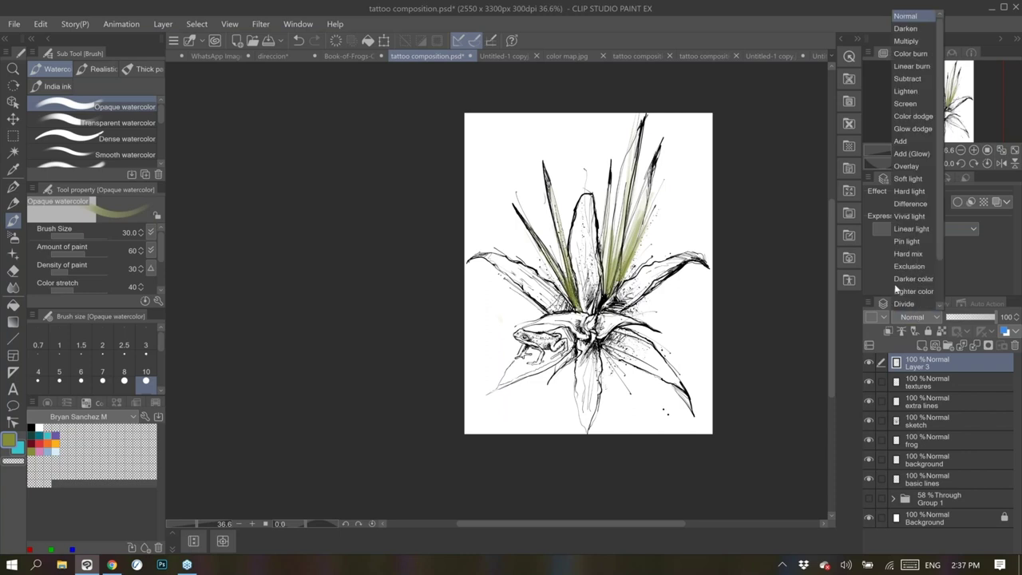
pyautogui.click(910, 324)
pyautogui.click(912, 318)
pyautogui.click(908, 318)
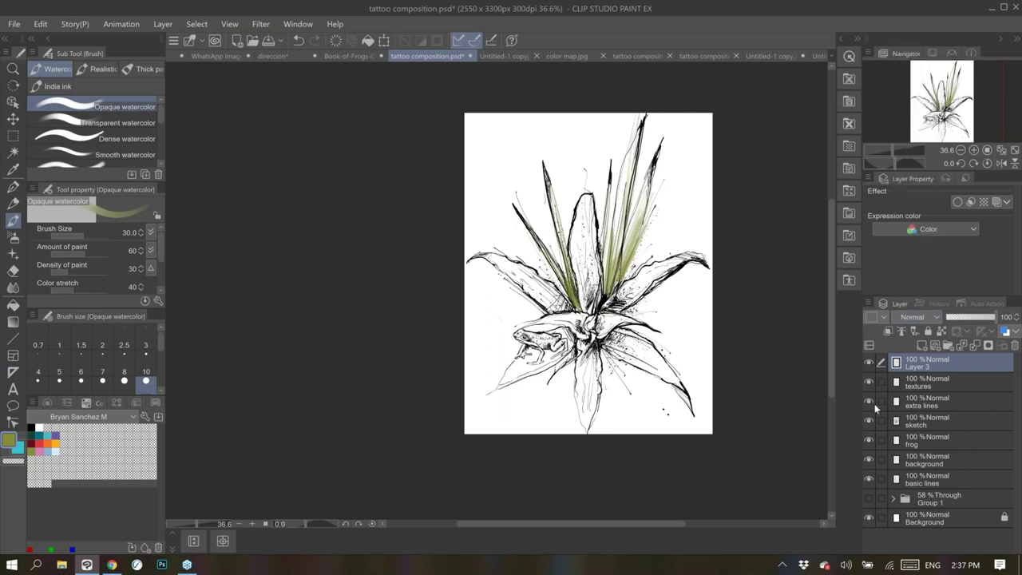
# Add more green to the tall narrow leaves on both sides of the center leaf
pyautogui.moveTo(562, 241); pyautogui.dragTo(555, 206)
pyautogui.moveTo(606, 298)
pyautogui.mouseDown()
pyautogui.moveTo(628, 273)
pyautogui.moveTo(605, 254)
pyautogui.mouseUp()
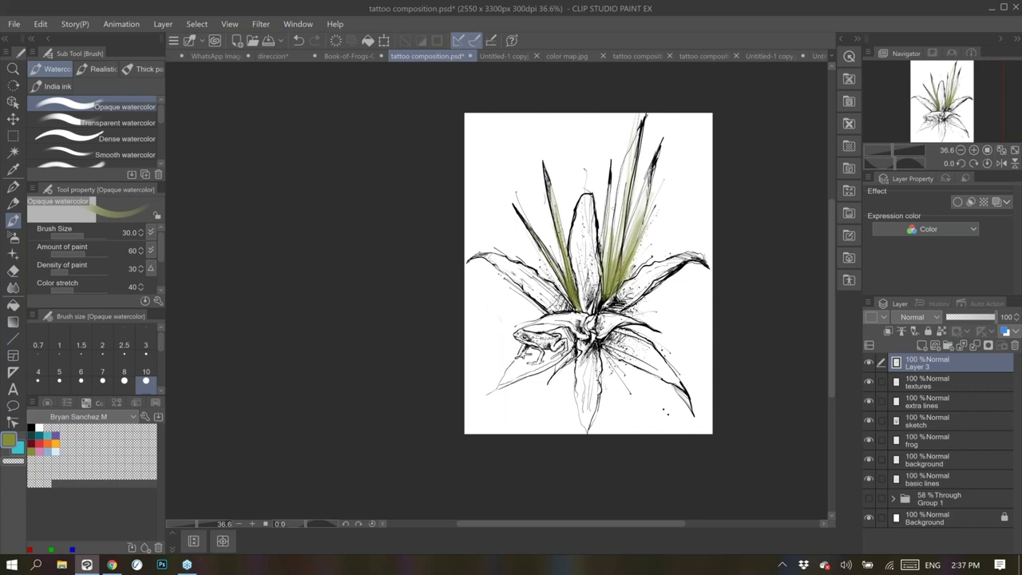
# Open the watercolor ink palette image, add a new layer, and circle the swatches of the first three rows in bright orange
pyautogui.click(53, 440)
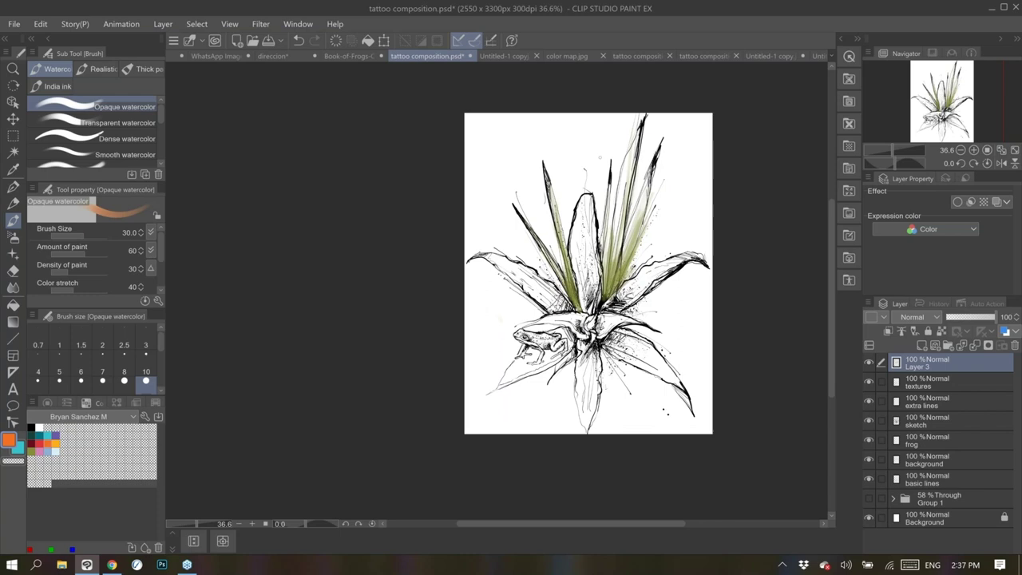
pyautogui.click(490, 56)
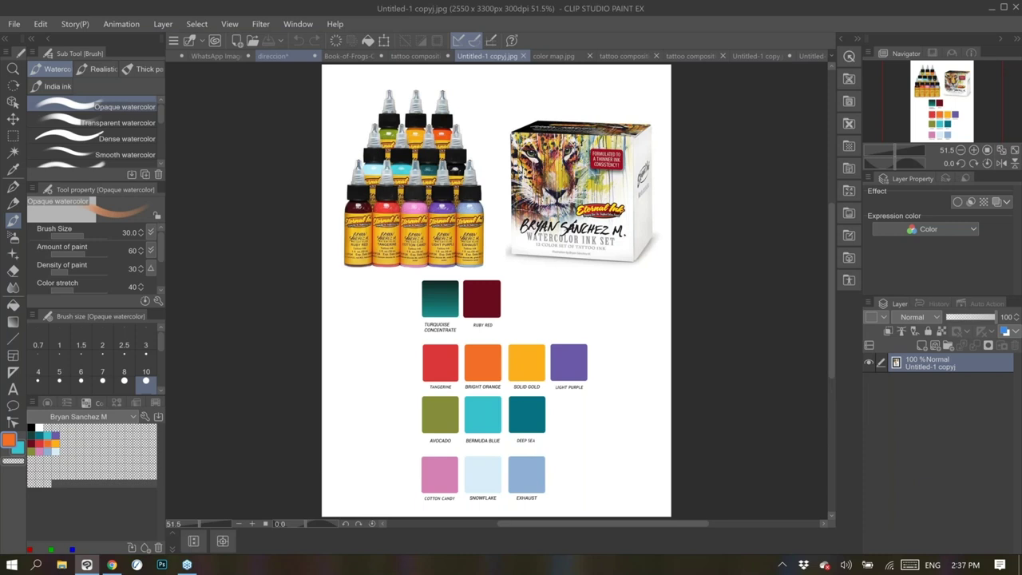
pyautogui.click(921, 345)
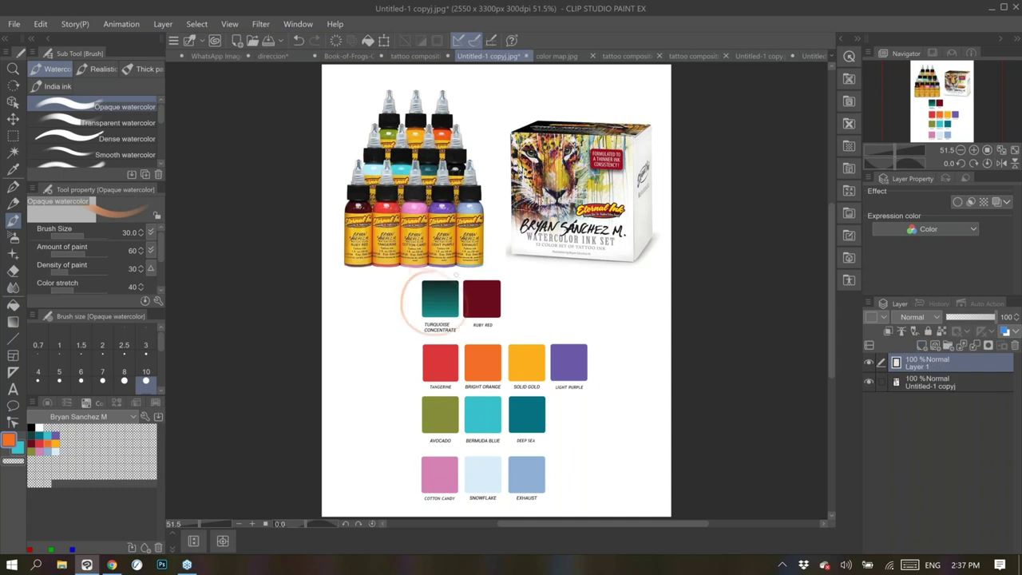
pyautogui.moveTo(520, 286)
pyautogui.mouseDown()
pyautogui.moveTo(516, 320)
pyautogui.moveTo(523, 279)
pyautogui.mouseUp()
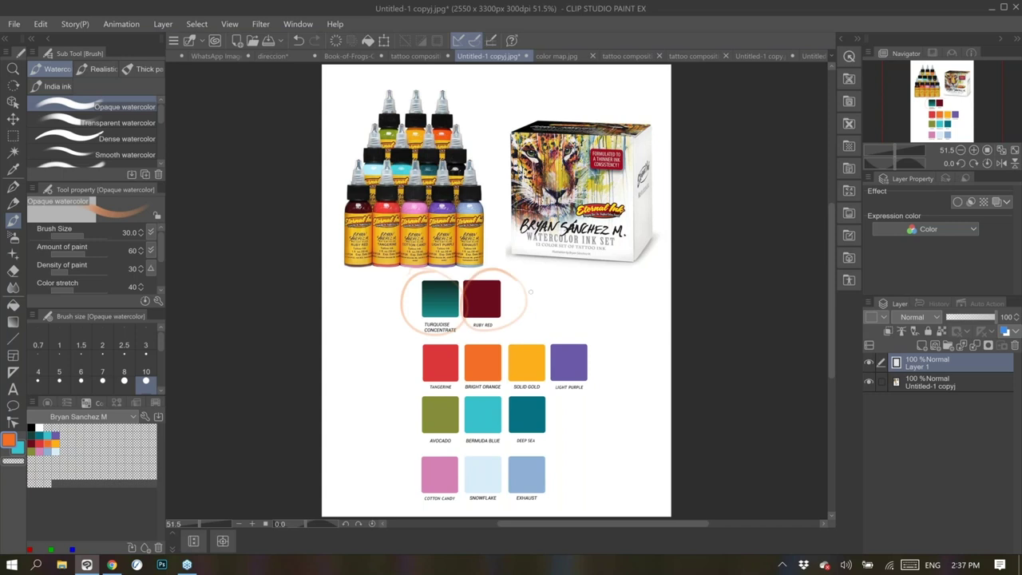
pyautogui.moveTo(406, 333)
pyautogui.mouseDown()
pyautogui.moveTo(608, 384)
pyautogui.moveTo(399, 337)
pyautogui.mouseUp()
pyautogui.moveTo(411, 403)
pyautogui.mouseDown()
pyautogui.moveTo(579, 431)
pyautogui.moveTo(400, 393)
pyautogui.mouseUp()
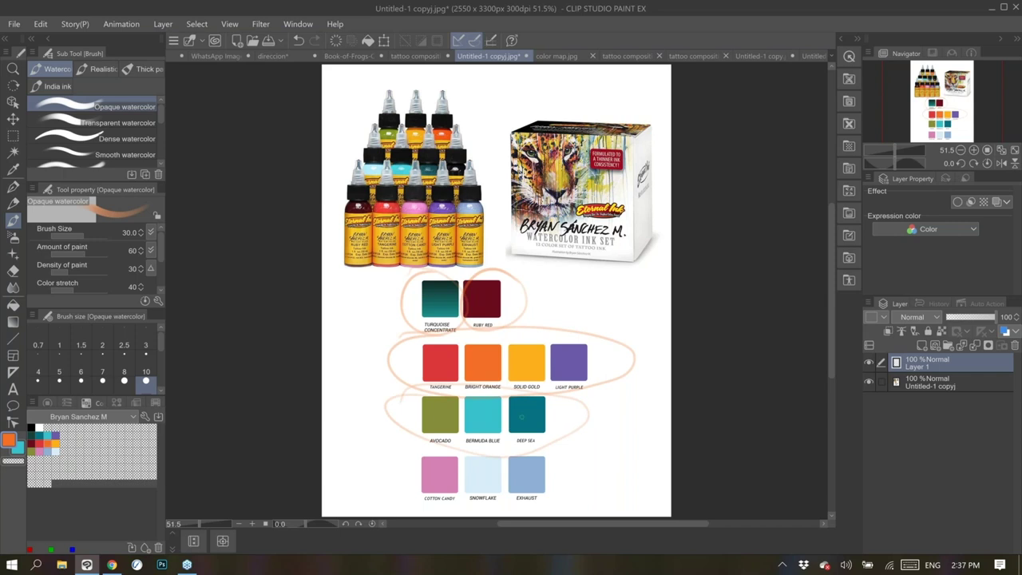
# Circle the Cotton Candy, Snowflake and Exhaust swatches and point to them with arrow marks
pyautogui.moveTo(447, 446)
pyautogui.mouseDown()
pyautogui.moveTo(530, 515)
pyautogui.moveTo(391, 471)
pyautogui.moveTo(432, 456)
pyautogui.mouseUp()
pyautogui.moveTo(558, 482); pyautogui.dragTo(614, 470)
pyautogui.moveTo(370, 449); pyautogui.dragTo(406, 454)
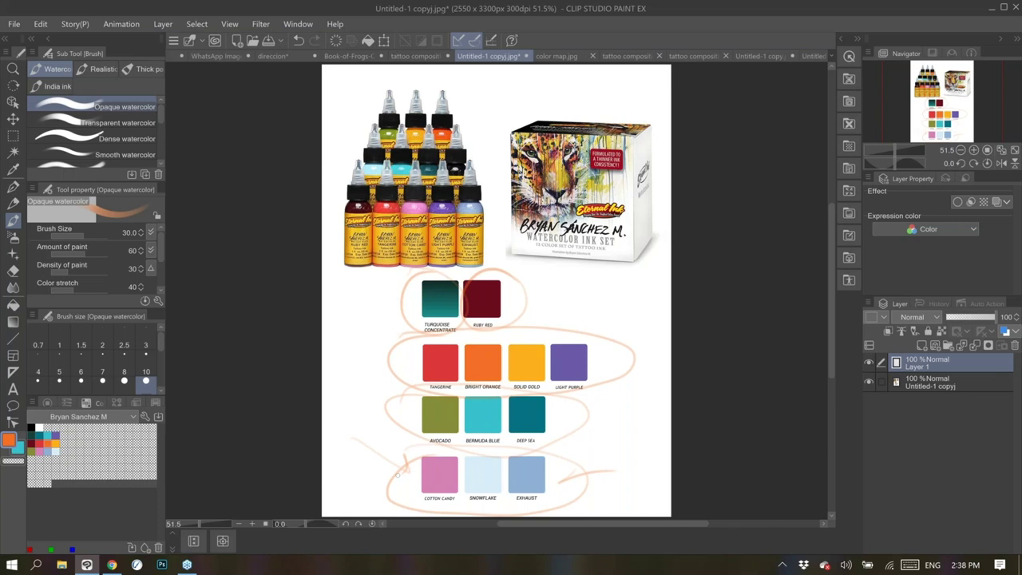
pyautogui.moveTo(398, 475)
pyautogui.mouseDown()
pyautogui.moveTo(562, 453)
pyautogui.moveTo(412, 450)
pyautogui.moveTo(518, 448)
pyautogui.mouseUp()
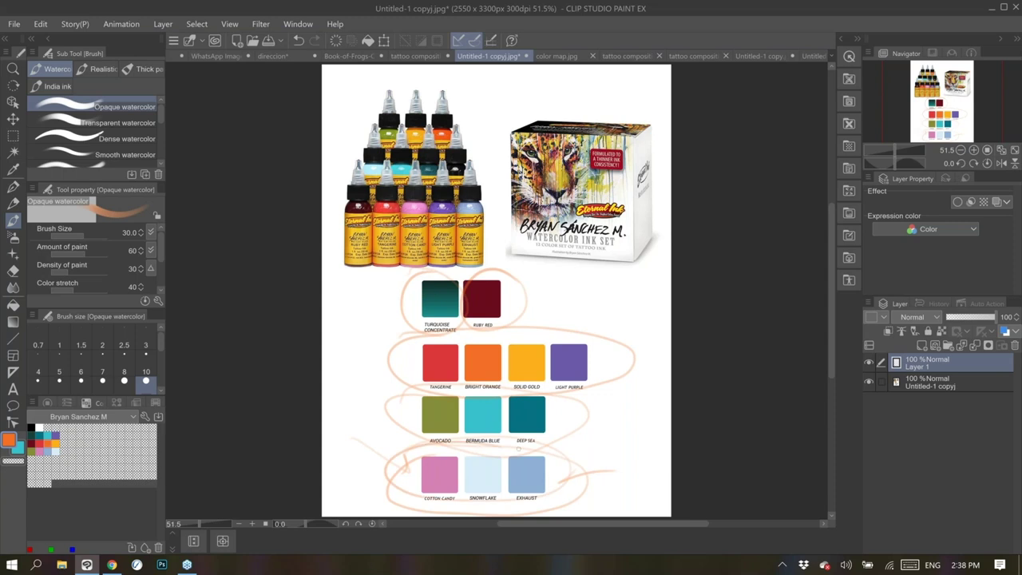
# Open the color map image and examine the ink callouts on the owl tattoo up close
pyautogui.click(548, 57)
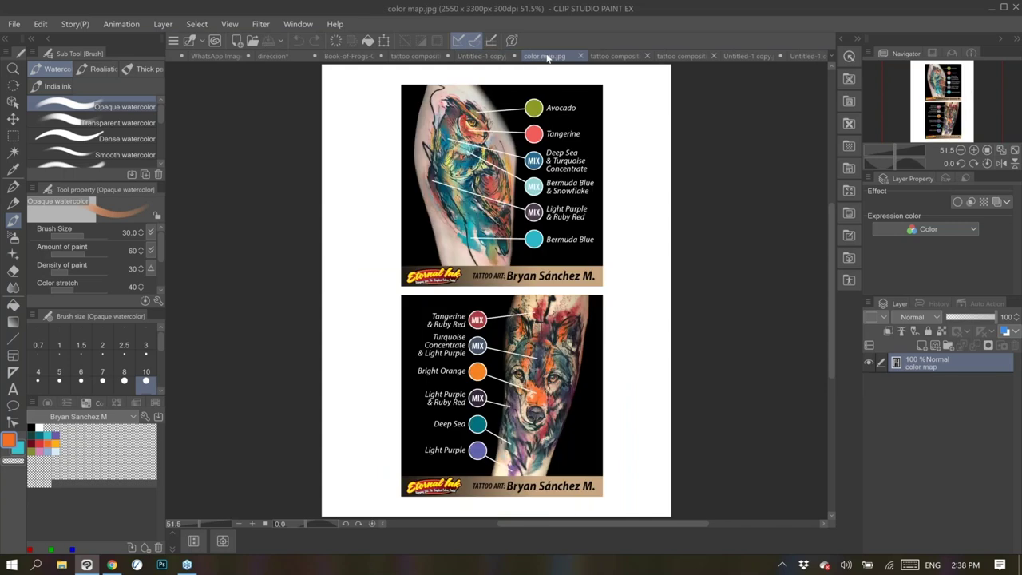
pyautogui.scroll(2, 620, 337)
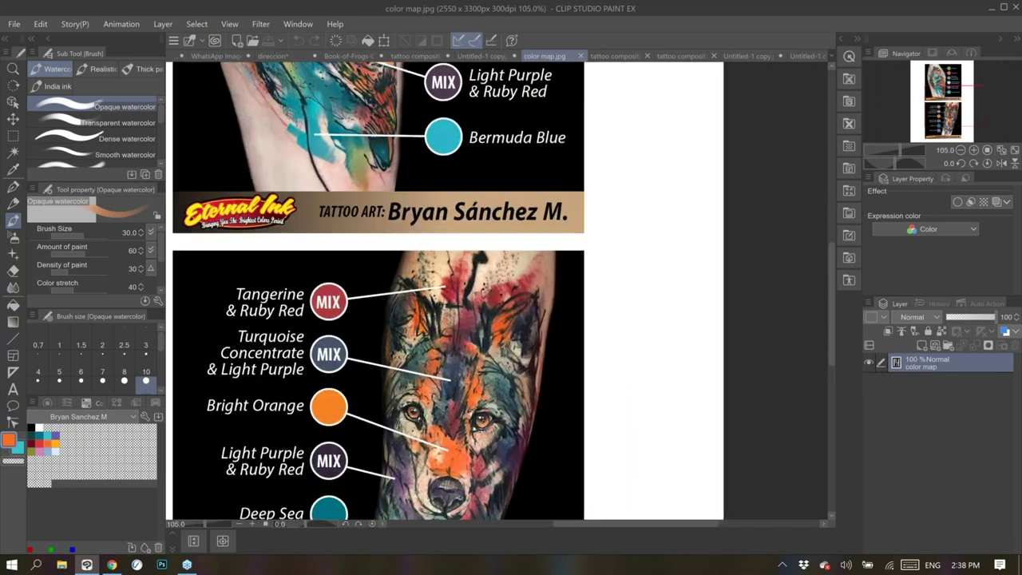
pyautogui.hotkey('ctrl', '-')
pyautogui.moveTo(627, 387); pyautogui.dragTo(664, 477)
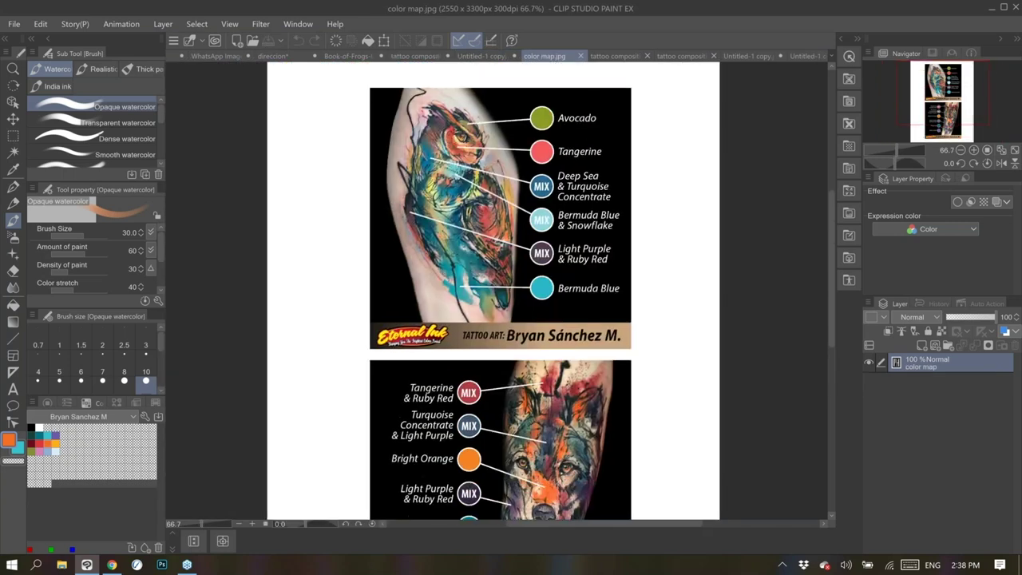
pyautogui.scroll(3, 564, 203)
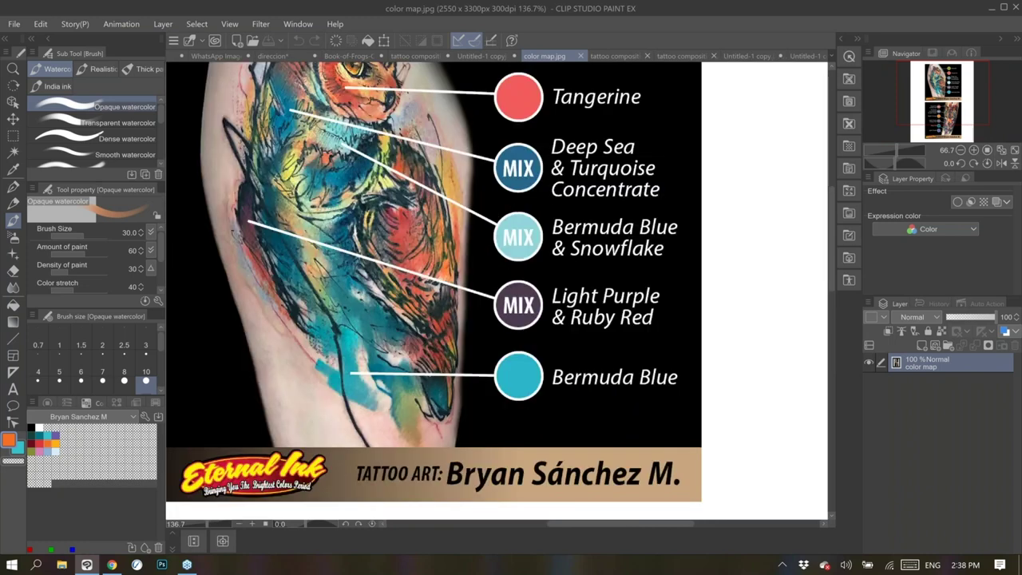
pyautogui.moveTo(563, 203); pyautogui.dragTo(610, 279)
# Add a new layer and mark the owl's right side in orange, and its upper left and purple wing edge in black
pyautogui.hotkey('ctrl', 'shift', 'n')
pyautogui.moveTo(439, 177)
pyautogui.mouseDown()
pyautogui.moveTo(516, 232)
pyautogui.moveTo(441, 192)
pyautogui.mouseUp()
pyautogui.click(30, 427)
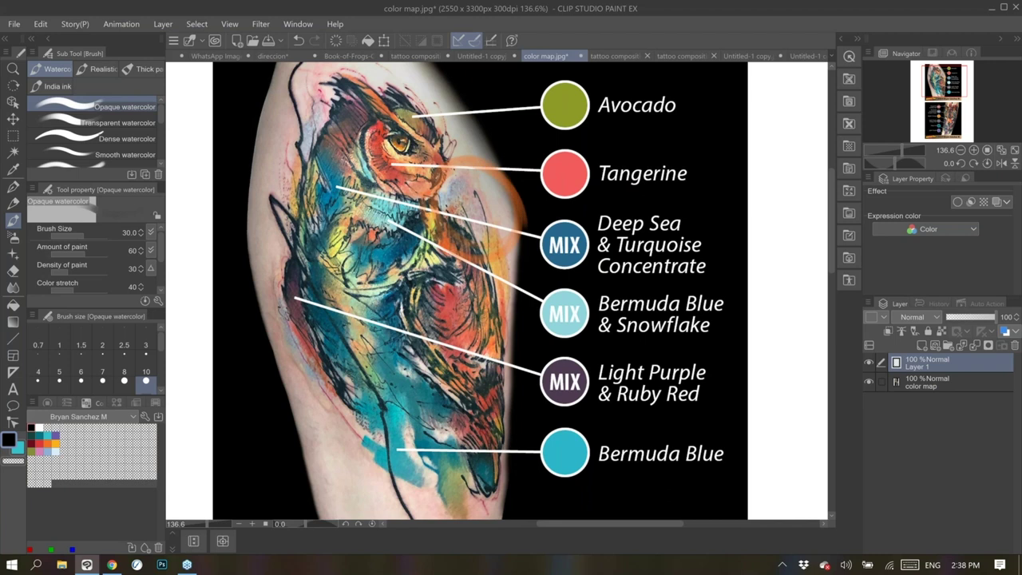
pyautogui.moveTo(297, 144)
pyautogui.mouseDown()
pyautogui.moveTo(307, 105)
pyautogui.moveTo(350, 118)
pyautogui.mouseUp()
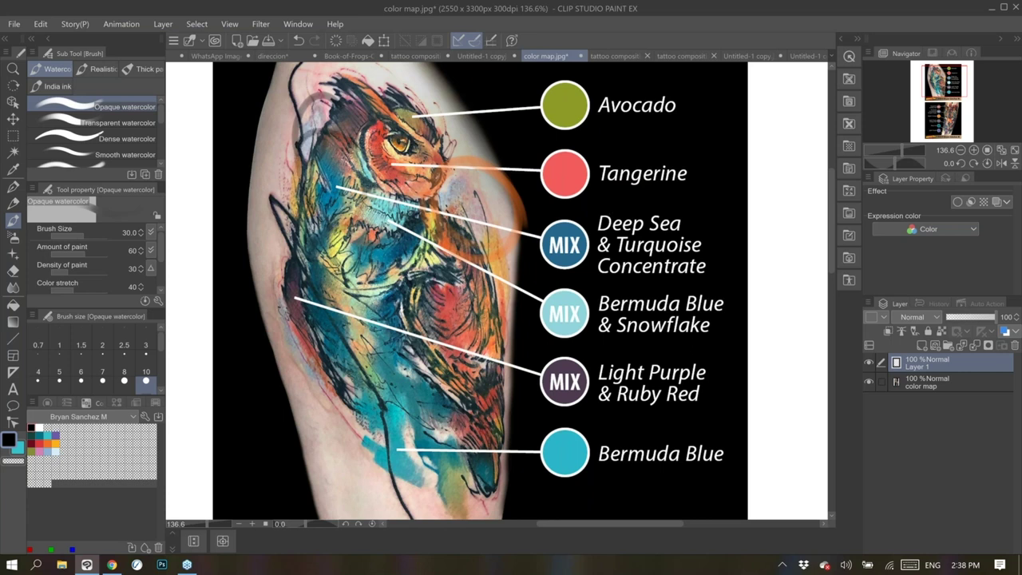
pyautogui.moveTo(276, 256)
pyautogui.mouseDown()
pyautogui.moveTo(270, 307)
pyautogui.moveTo(290, 252)
pyautogui.moveTo(354, 309)
pyautogui.mouseUp()
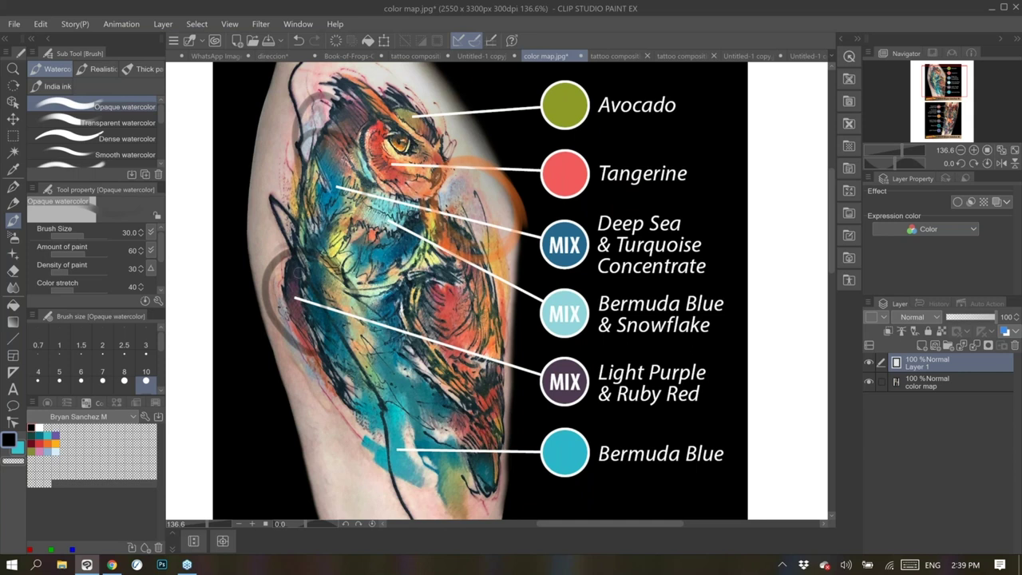
# Return to the tattoo composition and paint the broad left leaf in bright orange
pyautogui.click(399, 56)
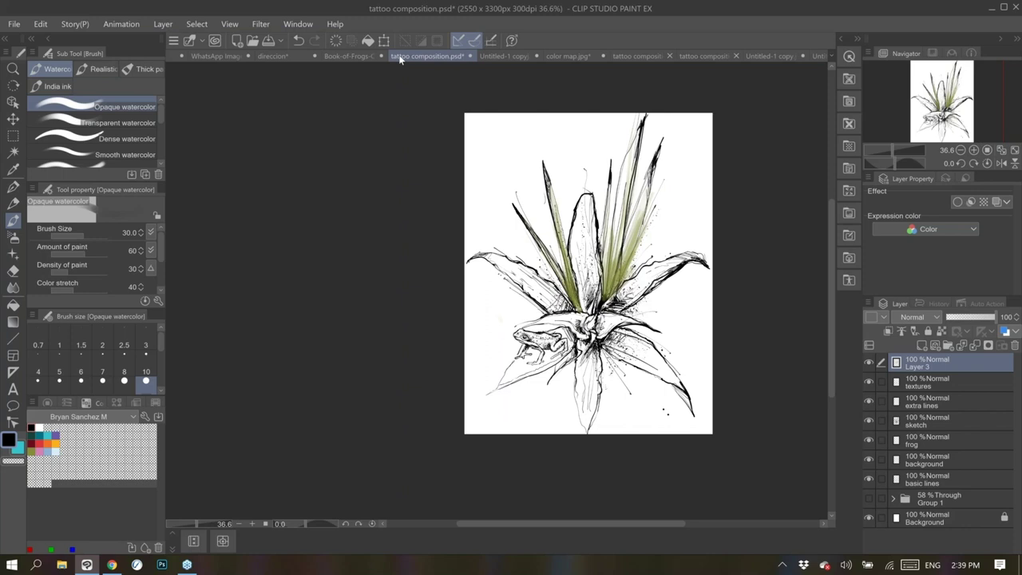
pyautogui.click(47, 441)
pyautogui.click(515, 309)
pyautogui.moveTo(569, 306)
pyautogui.mouseDown()
pyautogui.moveTo(493, 251)
pyautogui.moveTo(544, 305)
pyautogui.moveTo(513, 278)
pyautogui.mouseUp()
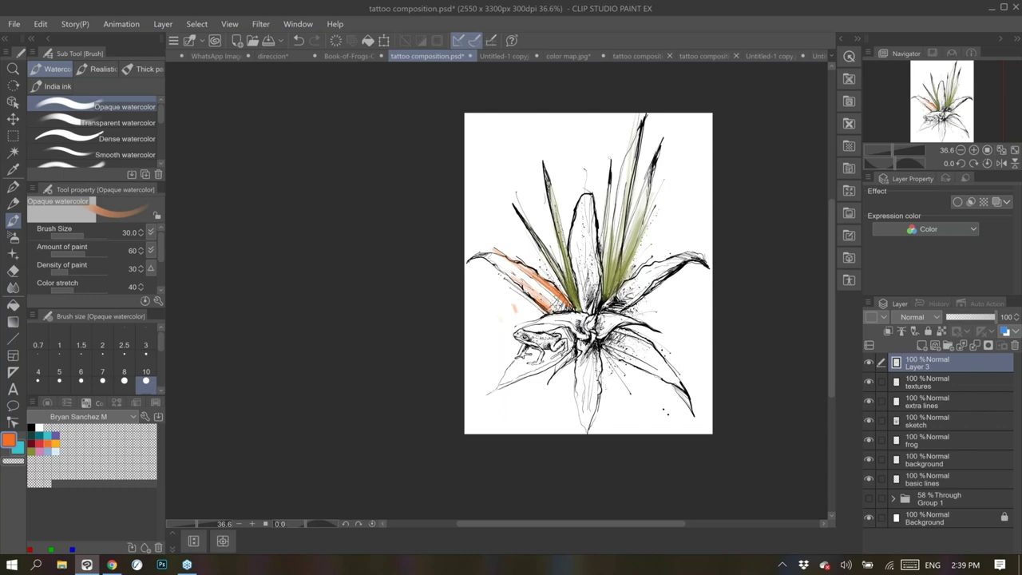
# Blend more color into the tall right-hand leaves and fill the center leaf with orange, enlarging the brush to 60
pyautogui.moveTo(611, 216); pyautogui.dragTo(632, 134)
pyautogui.moveTo(564, 308)
pyautogui.mouseDown()
pyautogui.moveTo(508, 250)
pyautogui.moveTo(494, 272)
pyautogui.moveTo(565, 310)
pyautogui.moveTo(595, 248)
pyautogui.moveTo(591, 225)
pyautogui.mouseUp()
pyautogui.moveTo(597, 271); pyautogui.dragTo(590, 176)
pyautogui.press(']')
pyautogui.press(']')
pyautogui.press(']')
pyautogui.moveTo(592, 249); pyautogui.dragTo(585, 162)
pyautogui.moveTo(590, 282); pyautogui.dragTo(591, 252)
pyautogui.moveTo(591, 307); pyautogui.dragTo(603, 249)
# Undo the green stroke on the broad right leaf and paint that leaf in bright orange
pyautogui.moveTo(648, 281); pyautogui.dragTo(616, 305)
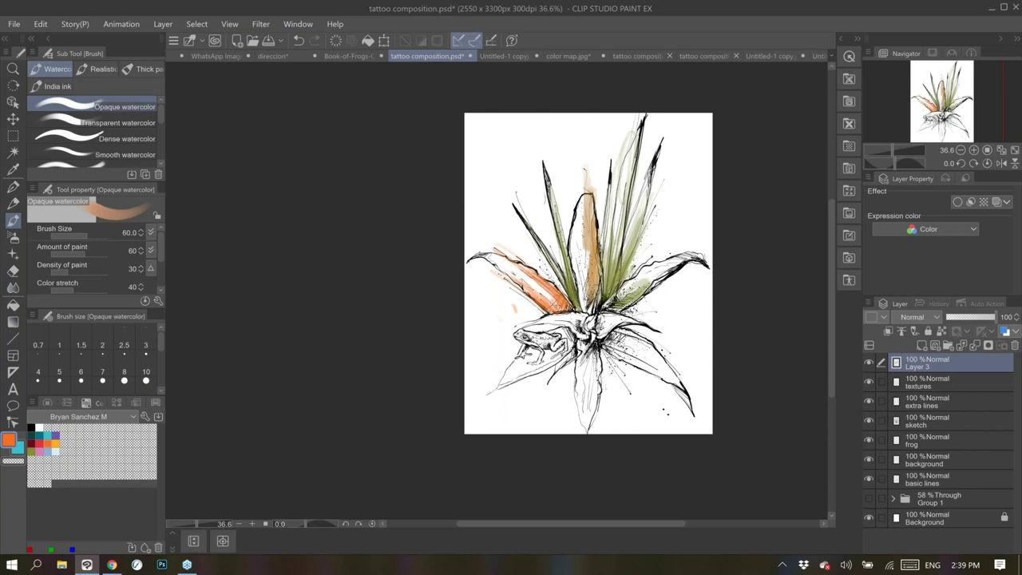
pyautogui.hotkey('ctrl', 'z')
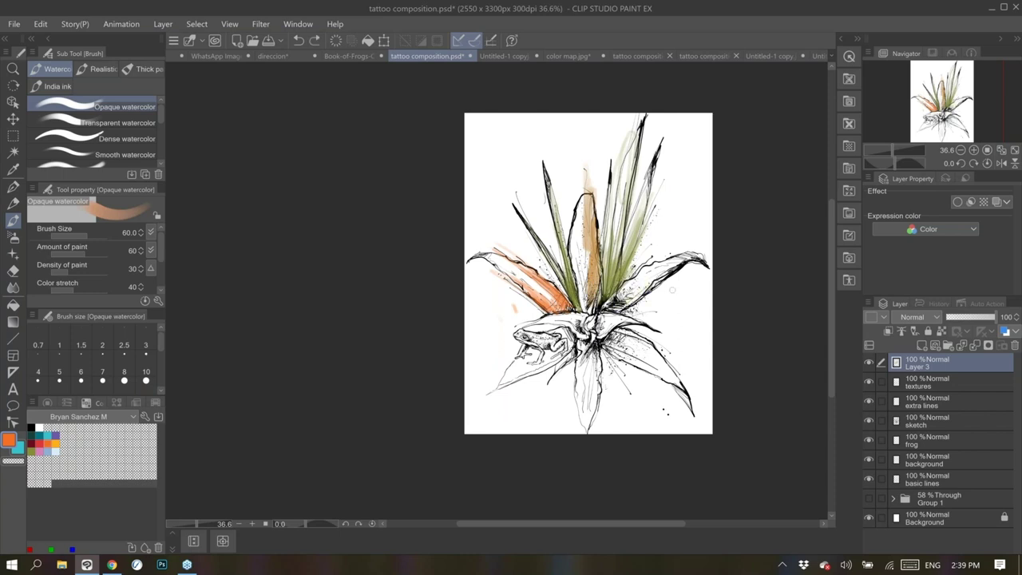
pyautogui.moveTo(661, 279); pyautogui.dragTo(631, 307)
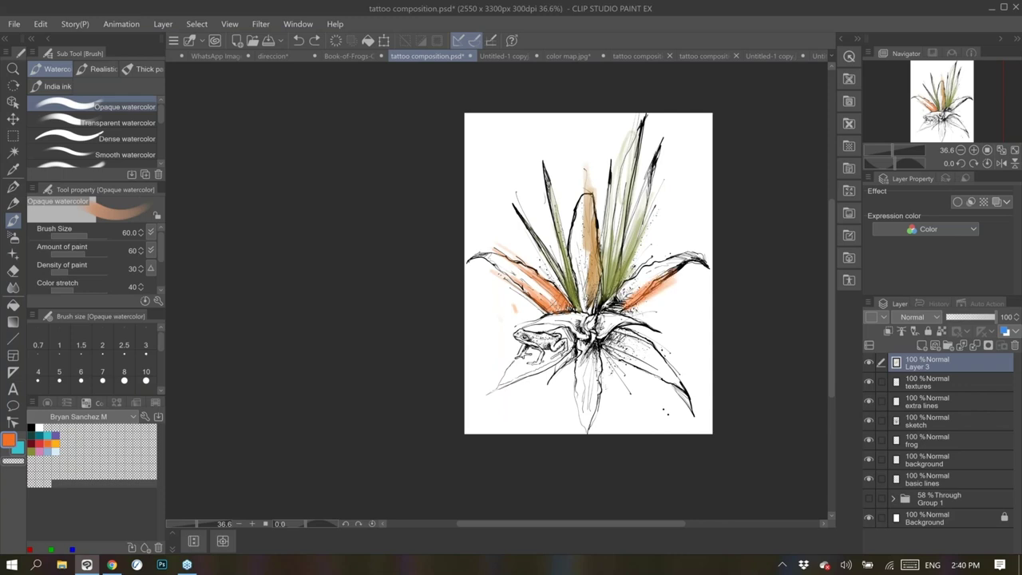
pyautogui.moveTo(685, 280)
pyautogui.mouseDown()
pyautogui.moveTo(637, 305)
pyautogui.moveTo(623, 298)
pyautogui.mouseUp()
# Paint the lower right leaves and the bottom leaf in bright orange
pyautogui.moveTo(624, 333)
pyautogui.mouseDown()
pyautogui.moveTo(682, 363)
pyautogui.moveTo(661, 373)
pyautogui.moveTo(616, 351)
pyautogui.mouseUp()
pyautogui.moveTo(691, 396)
pyautogui.mouseDown()
pyautogui.moveTo(615, 346)
pyautogui.moveTo(595, 390)
pyautogui.mouseUp()
pyautogui.moveTo(599, 353); pyautogui.dragTo(606, 390)
pyautogui.moveTo(580, 347); pyautogui.dragTo(583, 393)
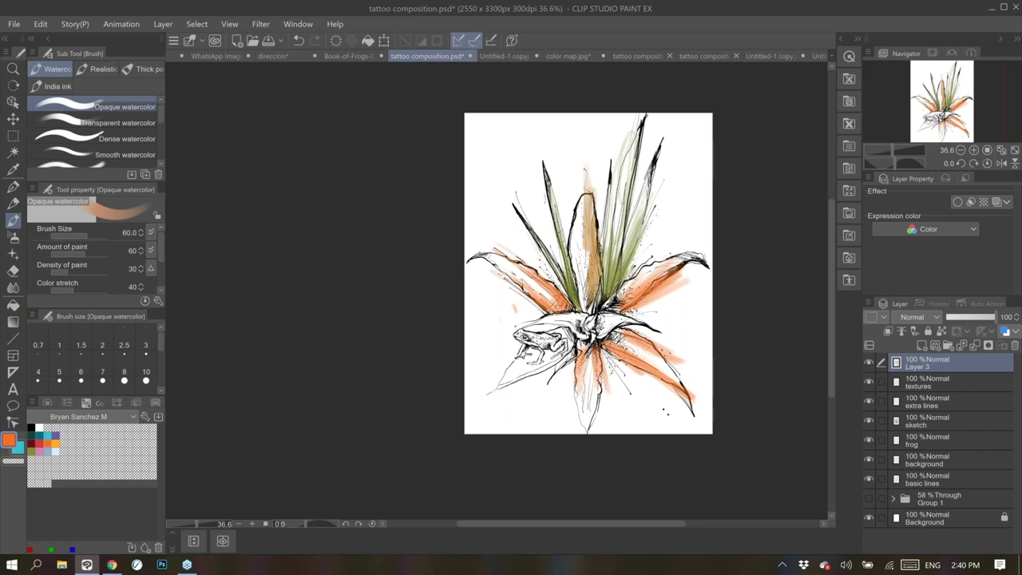
# Paint the small right leaf orange and add more orange to the center leaf
pyautogui.moveTo(607, 332); pyautogui.dragTo(654, 318)
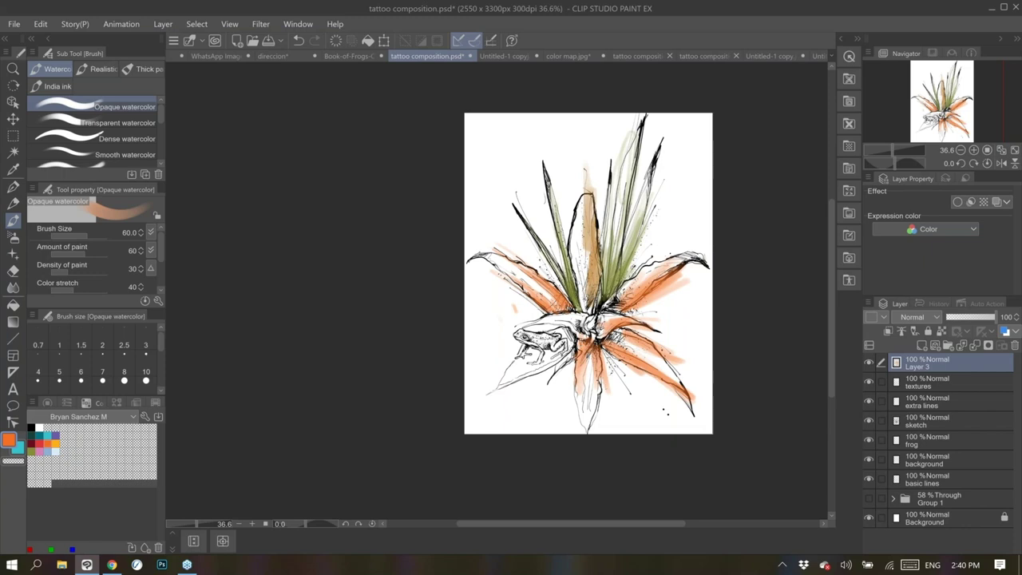
pyautogui.moveTo(581, 254); pyautogui.dragTo(577, 214)
# Glaze red (221, 55, 59) over the leaf around the frog, the lower right leaf and the frog's body
pyautogui.click(39, 443)
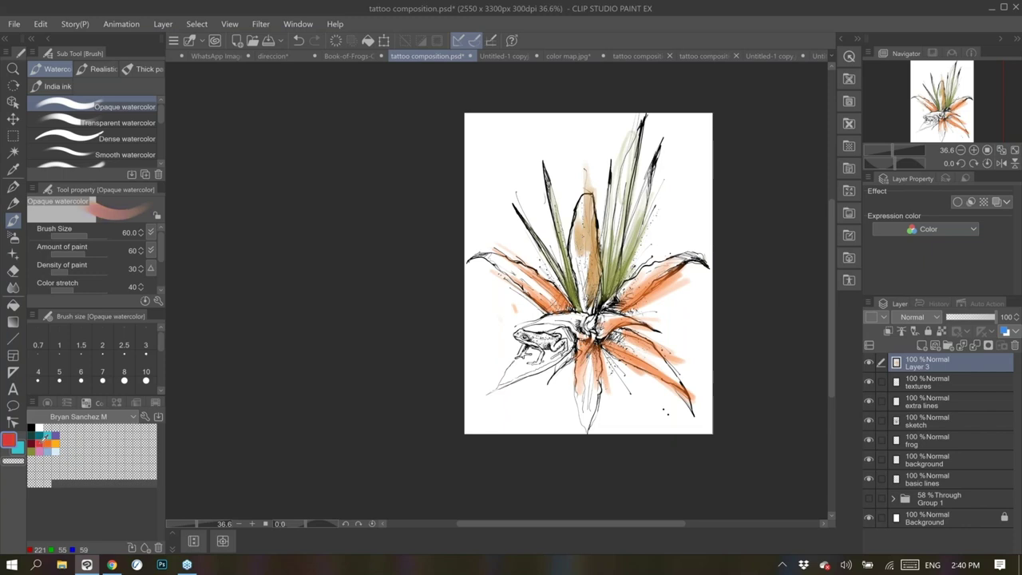
pyautogui.moveTo(589, 314); pyautogui.dragTo(581, 286)
pyautogui.moveTo(591, 358); pyautogui.dragTo(590, 396)
pyautogui.moveTo(617, 339); pyautogui.dragTo(650, 357)
pyautogui.moveTo(556, 303); pyautogui.dragTo(525, 280)
pyautogui.moveTo(552, 305)
pyautogui.mouseDown()
pyautogui.moveTo(529, 284)
pyautogui.moveTo(573, 331)
pyautogui.moveTo(551, 325)
pyautogui.moveTo(575, 321)
pyautogui.moveTo(530, 326)
pyautogui.mouseUp()
pyautogui.moveTo(603, 324); pyautogui.dragTo(617, 318)
pyautogui.moveTo(553, 355)
pyautogui.mouseDown()
pyautogui.moveTo(569, 350)
pyautogui.moveTo(544, 370)
pyautogui.moveTo(537, 337)
pyautogui.moveTo(559, 342)
pyautogui.moveTo(527, 339)
pyautogui.mouseUp()
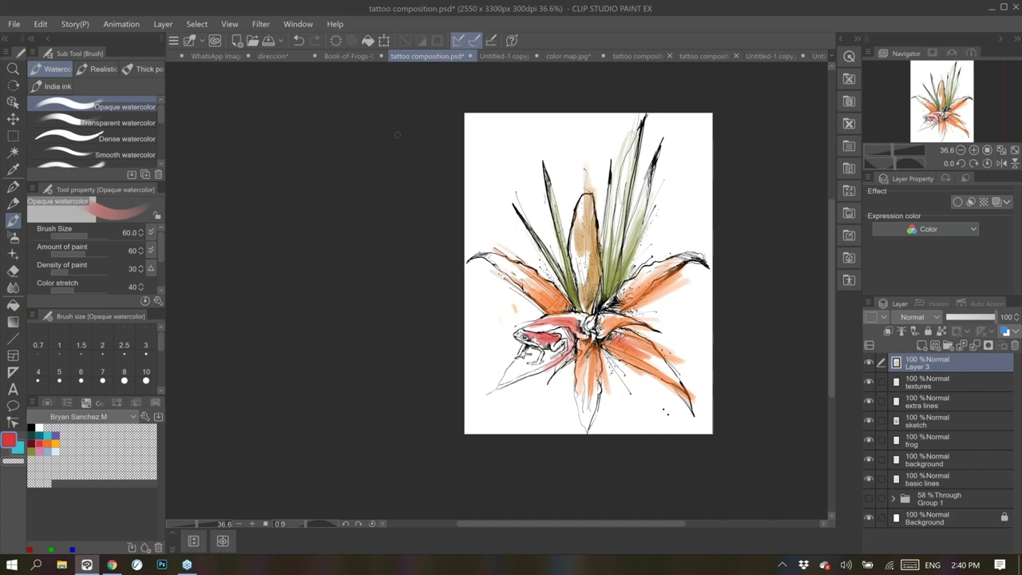
pyautogui.moveTo(533, 337); pyautogui.dragTo(541, 347)
# Deepen the frog's body and front leg with dark red (106, 12, 30) at brush size 25
pyautogui.click(34, 439)
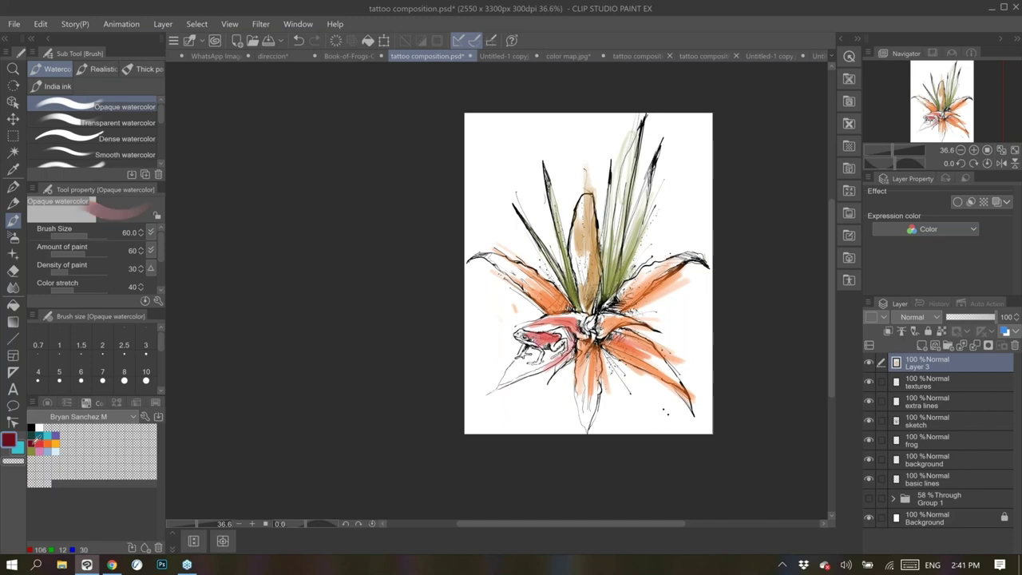
pyautogui.hotkey('ctrl', '+')
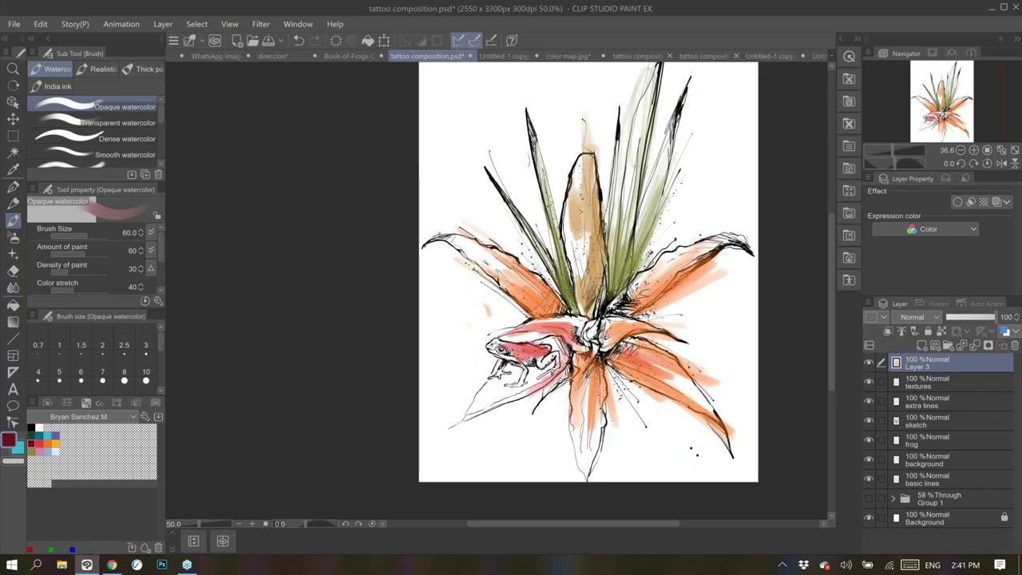
pyautogui.scroll(3, 589, 303)
pyautogui.press('[')
pyautogui.press('[')
pyautogui.press('[')
pyautogui.press('[')
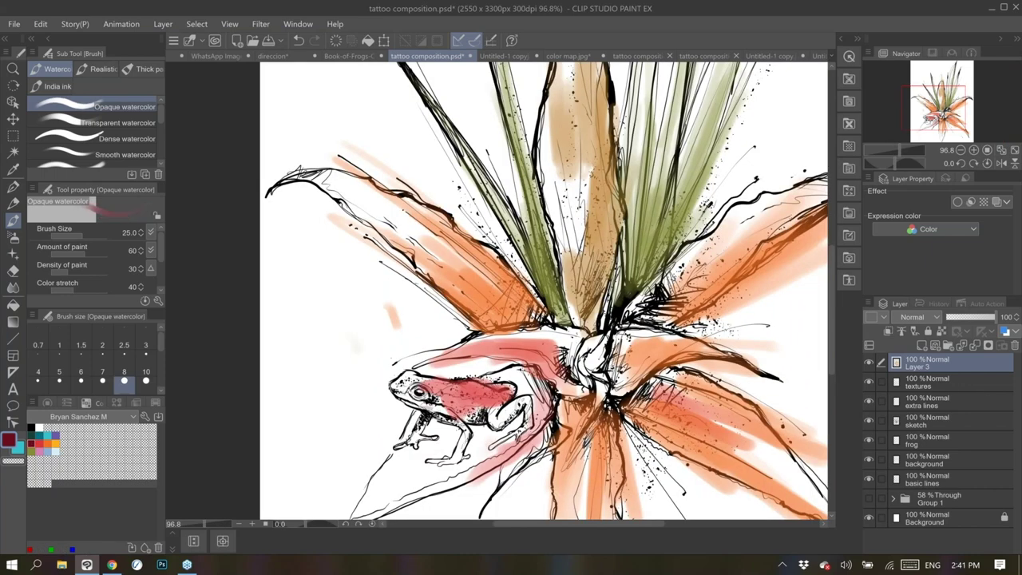
pyautogui.moveTo(428, 407); pyautogui.dragTo(469, 451)
# Examine the coloring of the frog photos in Untitled-1 copy.jpg and return to the tattoo composition
pyautogui.click(55, 444)
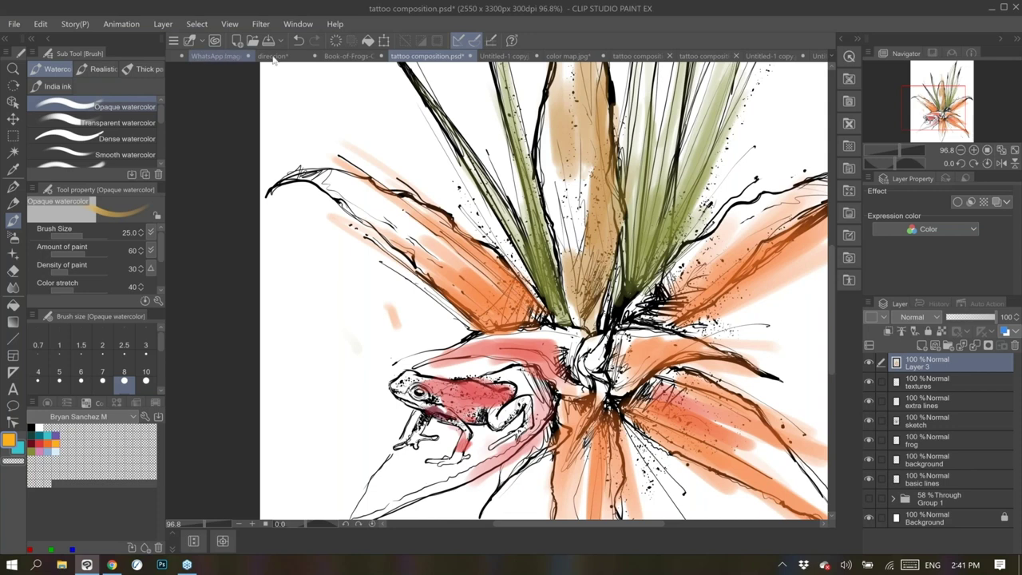
pyautogui.click(754, 57)
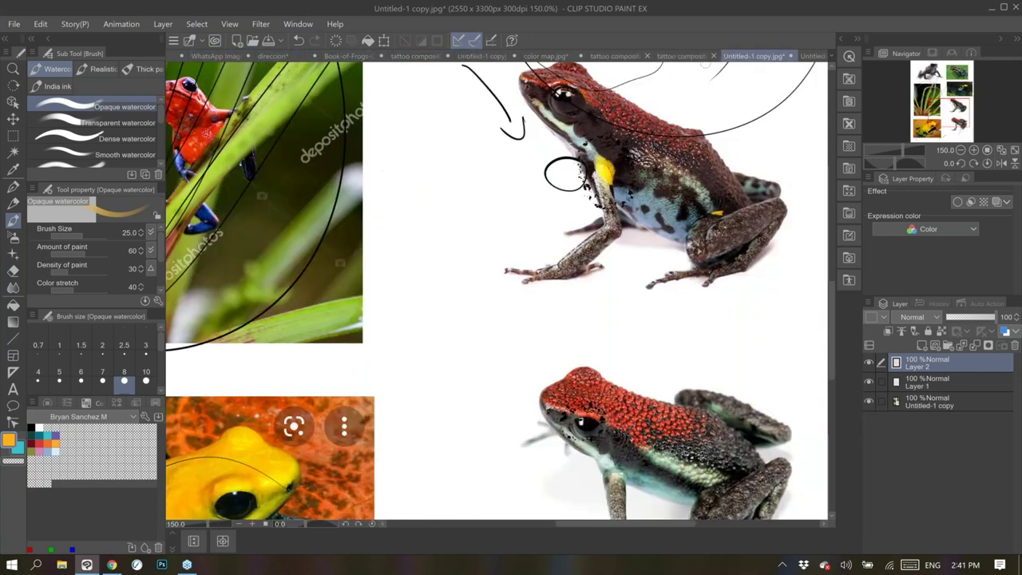
pyautogui.scroll(-3, 497, 290)
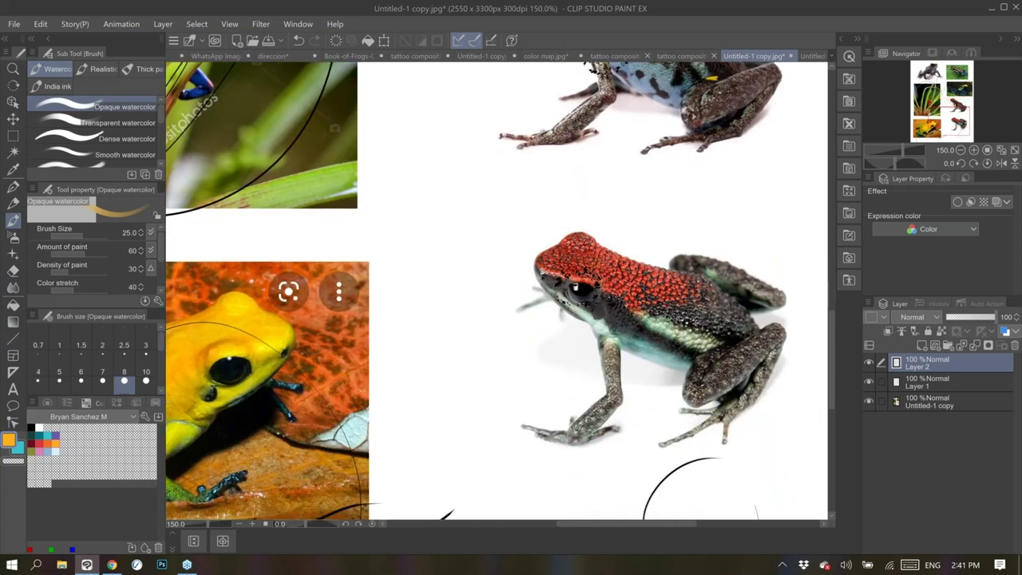
pyautogui.click(415, 57)
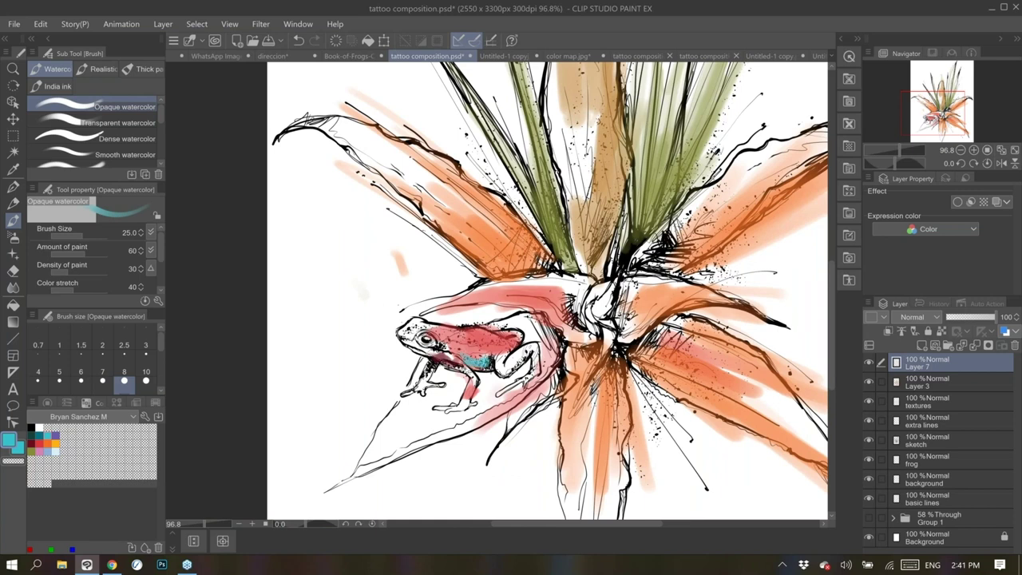
# Paint the frog's jaw and hind leg golden yellow
pyautogui.click(57, 435)
pyautogui.moveTo(451, 356); pyautogui.dragTo(409, 341)
pyautogui.moveTo(498, 377)
pyautogui.mouseDown()
pyautogui.moveTo(504, 360)
pyautogui.moveTo(532, 349)
pyautogui.mouseUp()
# Paint the frog's head, upper back and legs in dark teal (7, 114, 130)
pyautogui.click(45, 436)
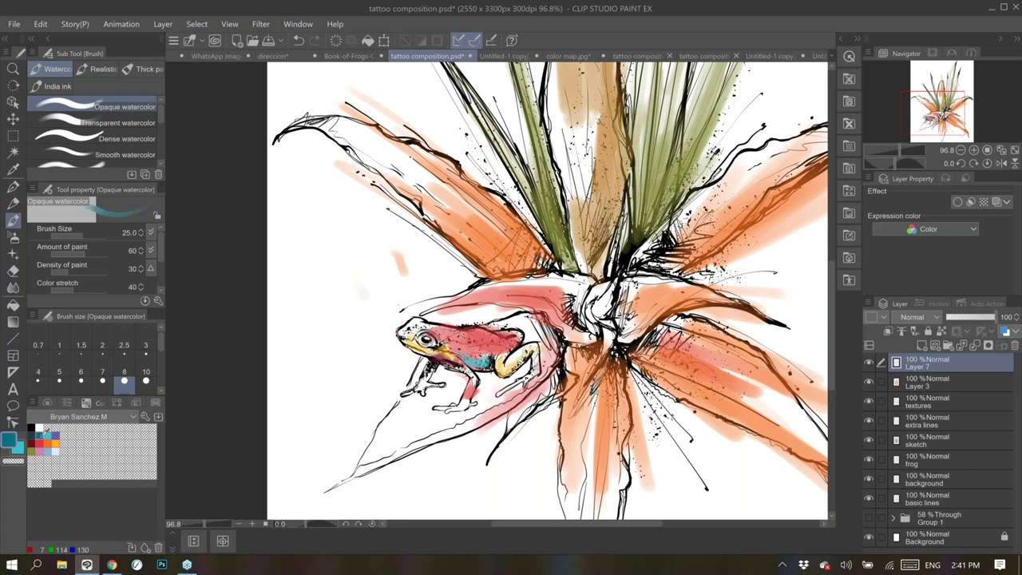
pyautogui.moveTo(413, 323)
pyautogui.mouseDown()
pyautogui.moveTo(410, 331)
pyautogui.moveTo(514, 341)
pyautogui.mouseUp()
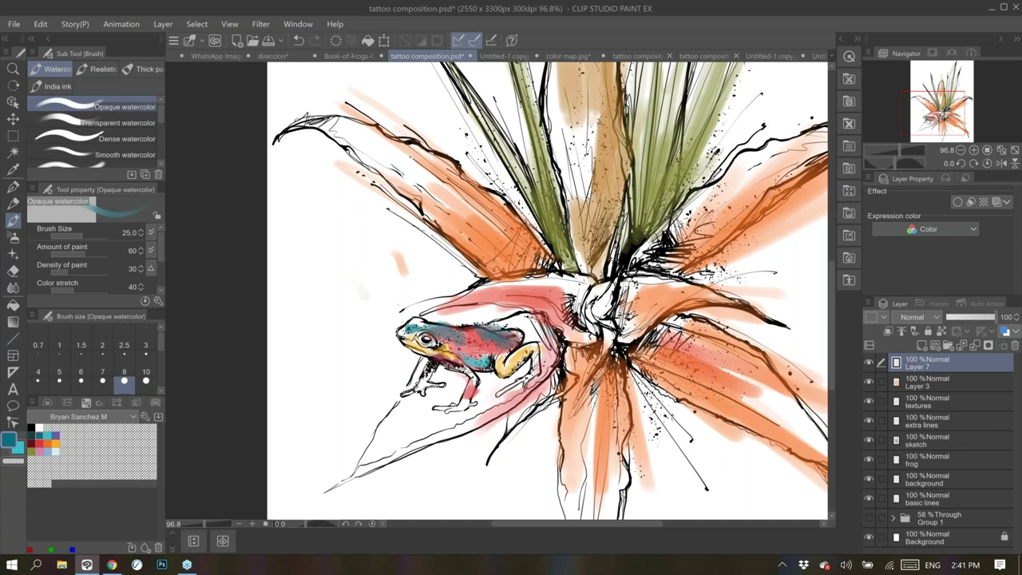
pyautogui.moveTo(430, 368)
pyautogui.mouseDown()
pyautogui.moveTo(418, 385)
pyautogui.moveTo(467, 403)
pyautogui.moveTo(471, 372)
pyautogui.mouseUp()
pyautogui.moveTo(535, 352); pyautogui.dragTo(521, 387)
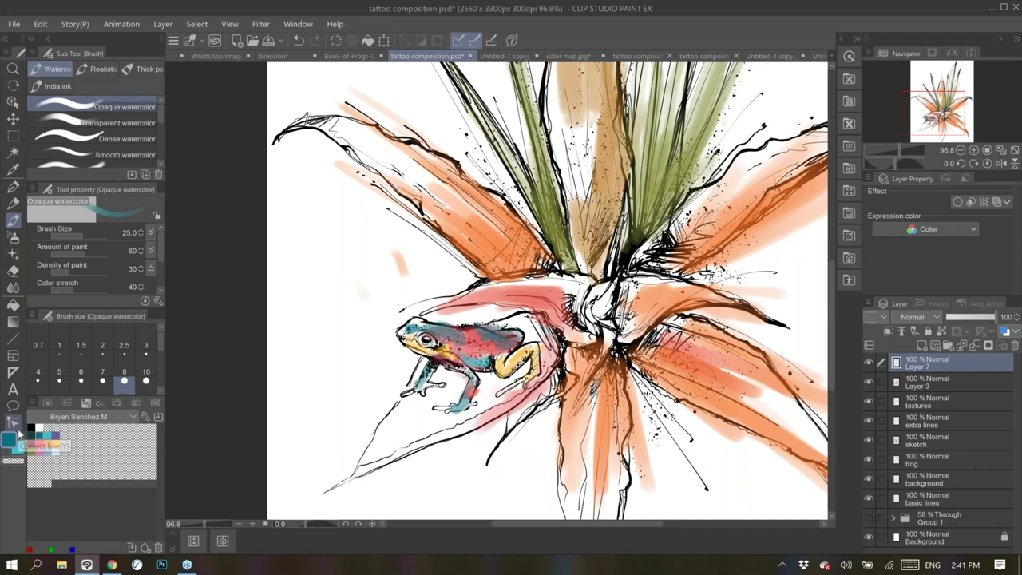
# Add a new layer and shade the frog's hind leg, face and back in dark green
pyautogui.click(916, 345)
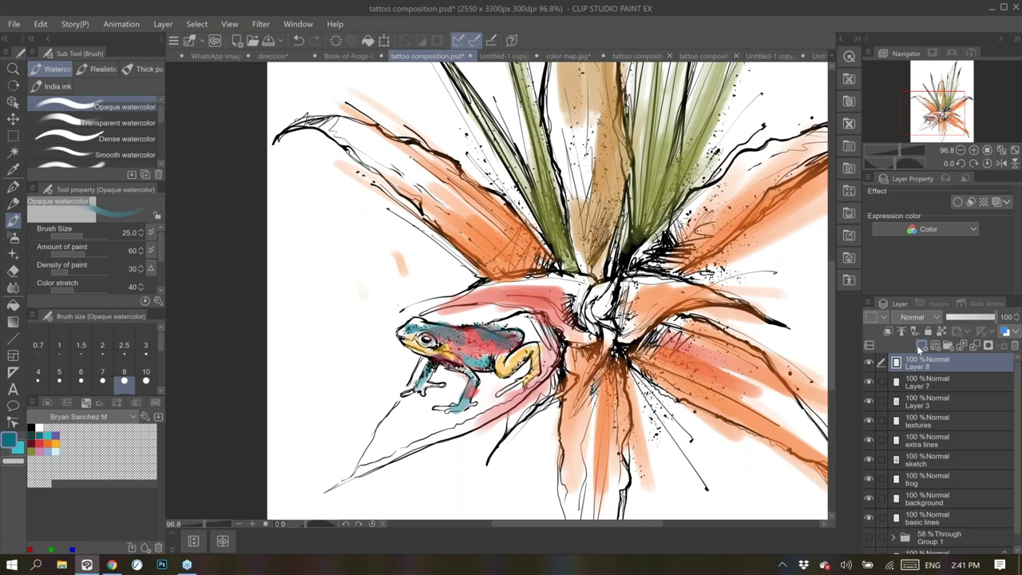
pyautogui.click(31, 435)
pyautogui.moveTo(534, 350)
pyautogui.mouseDown()
pyautogui.moveTo(526, 384)
pyautogui.moveTo(505, 375)
pyautogui.moveTo(517, 360)
pyautogui.moveTo(506, 371)
pyautogui.mouseUp()
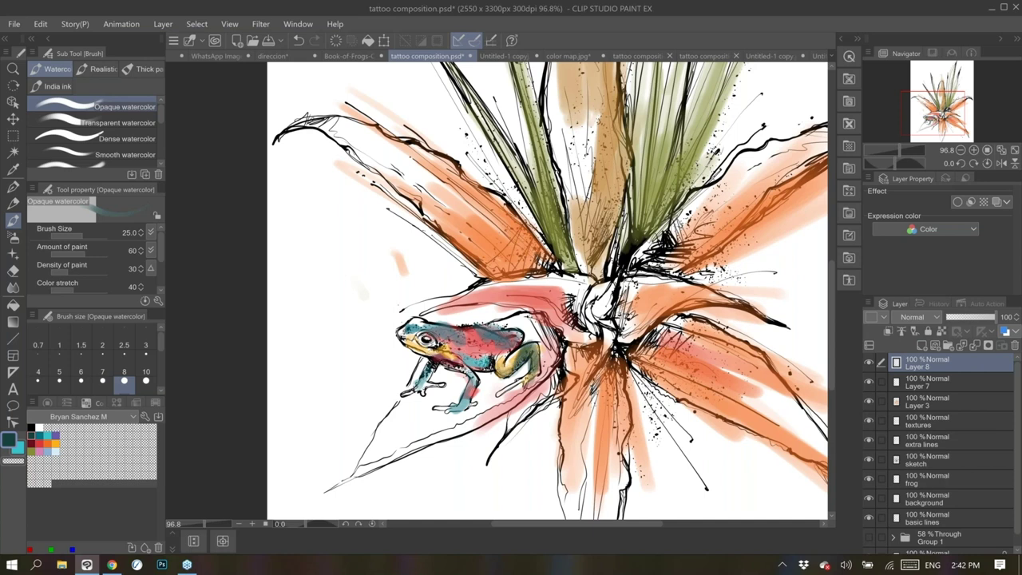
pyautogui.hotkey('ctrl', 'z')
pyautogui.moveTo(536, 351)
pyautogui.mouseDown()
pyautogui.moveTo(530, 377)
pyautogui.moveTo(501, 372)
pyautogui.moveTo(522, 354)
pyautogui.moveTo(515, 360)
pyautogui.mouseUp()
pyautogui.moveTo(431, 350)
pyautogui.mouseDown()
pyautogui.moveTo(431, 359)
pyautogui.moveTo(418, 347)
pyautogui.moveTo(435, 343)
pyautogui.moveTo(401, 342)
pyautogui.mouseUp()
pyautogui.moveTo(413, 322)
pyautogui.mouseDown()
pyautogui.moveTo(398, 331)
pyautogui.moveTo(412, 311)
pyautogui.mouseUp()
pyautogui.moveTo(518, 335)
pyautogui.mouseDown()
pyautogui.moveTo(504, 369)
pyautogui.moveTo(462, 359)
pyautogui.mouseUp()
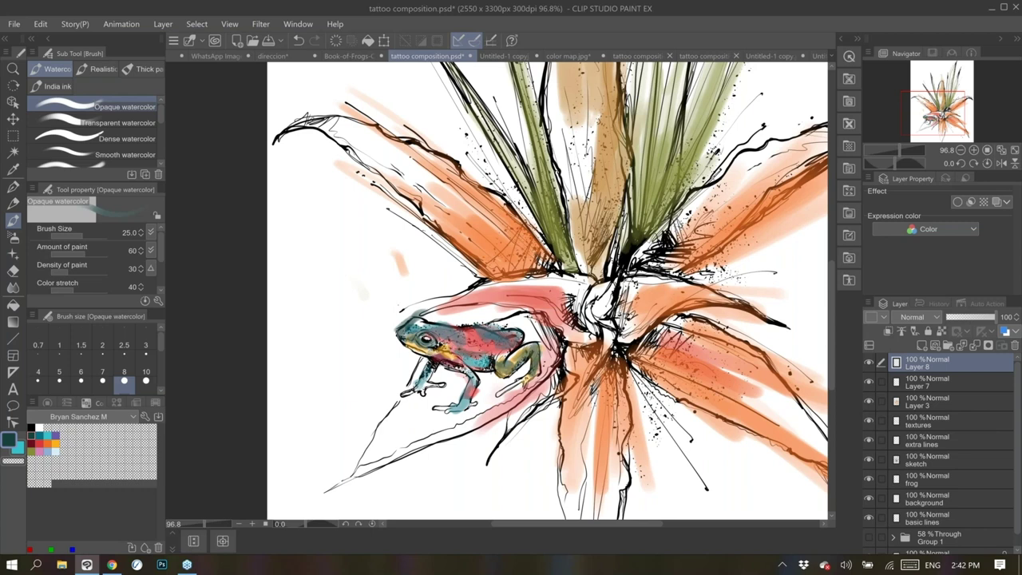
# On Layer 3, paint the leaf beneath the frog in orange (243, 111, 37) at brush size 70
pyautogui.hotkey('ctrl', '-')
pyautogui.hotkey('ctrl', '-')
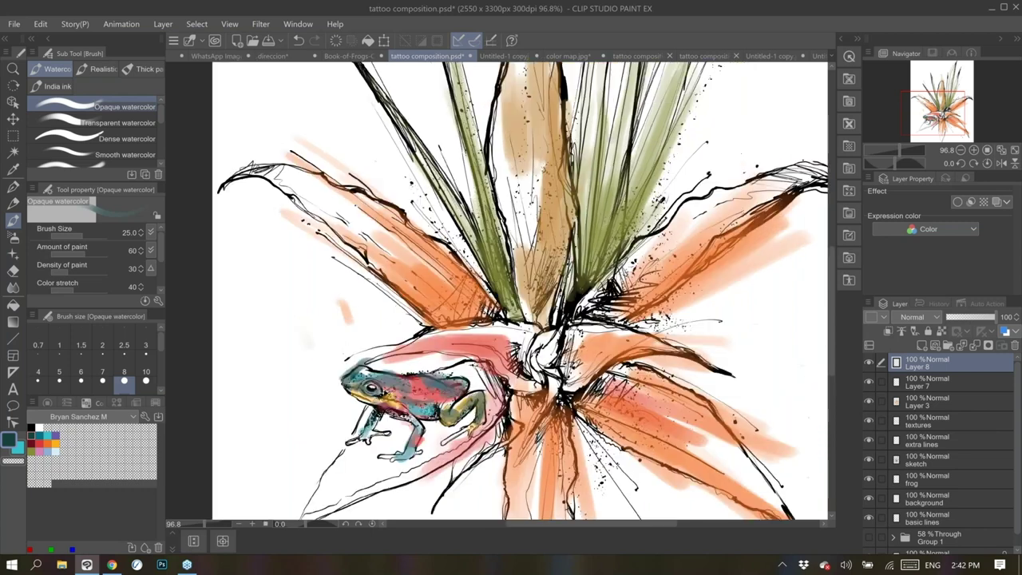
pyautogui.click(918, 405)
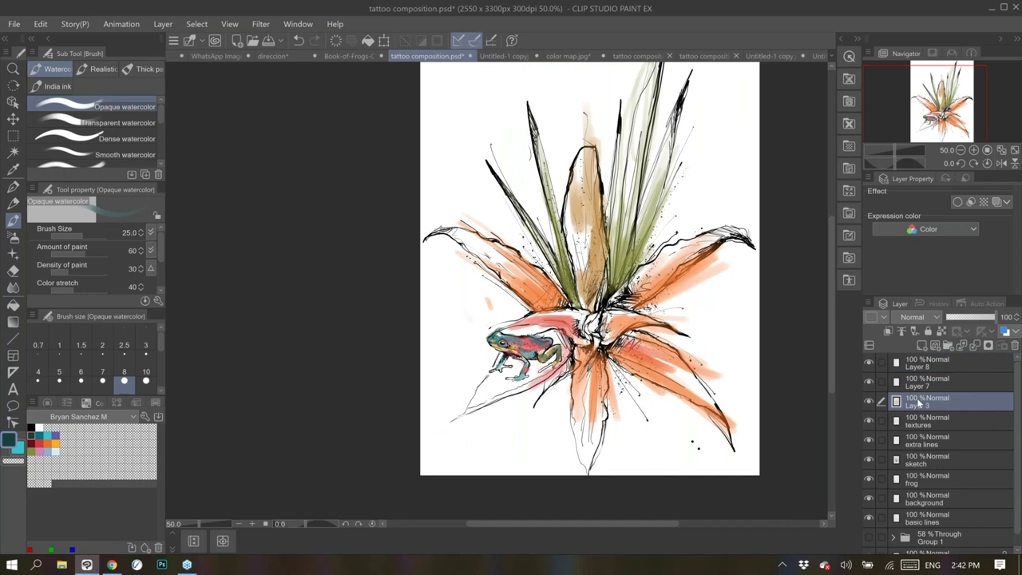
pyautogui.click(51, 440)
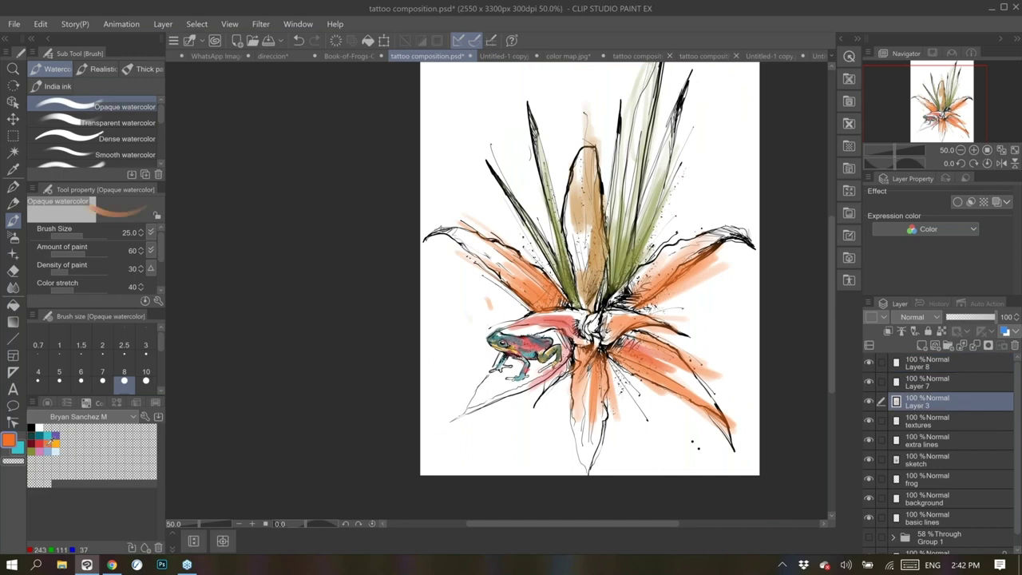
pyautogui.press(']')
pyautogui.press(']')
pyautogui.press(']')
pyautogui.press(']')
pyautogui.press(']')
pyautogui.moveTo(538, 366); pyautogui.dragTo(533, 376)
pyautogui.hotkey('ctrl', 'z')
pyautogui.moveTo(465, 417)
pyautogui.mouseDown()
pyautogui.moveTo(551, 363)
pyautogui.moveTo(486, 392)
pyautogui.mouseUp()
pyautogui.moveTo(563, 335)
pyautogui.mouseDown()
pyautogui.moveTo(536, 361)
pyautogui.moveTo(553, 359)
pyautogui.moveTo(510, 381)
pyautogui.mouseUp()
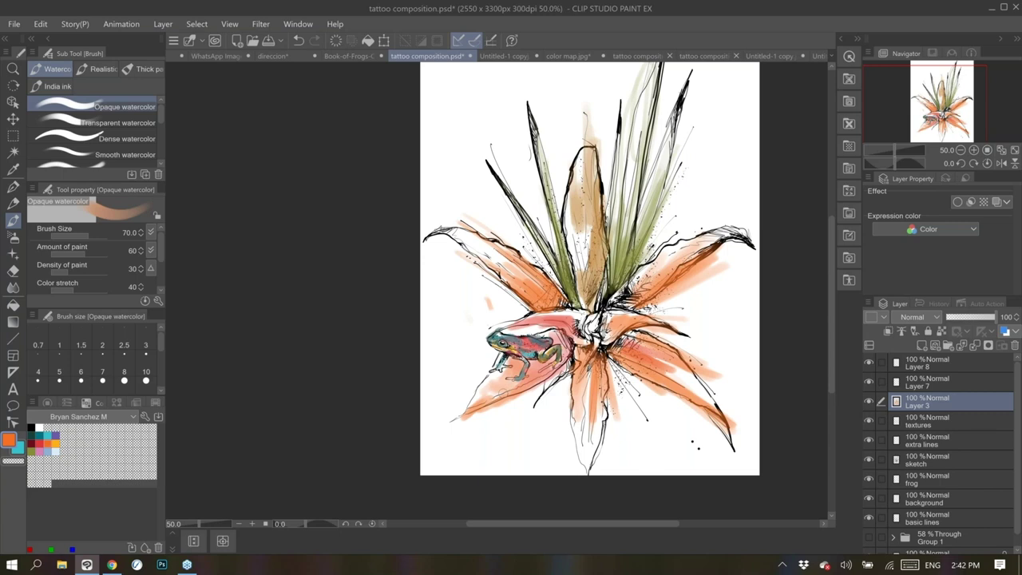
# Add a layer above Layer 3, shade beneath the frog in dark red at brush size 20, and compare it hidden and shown
pyautogui.click(31, 443)
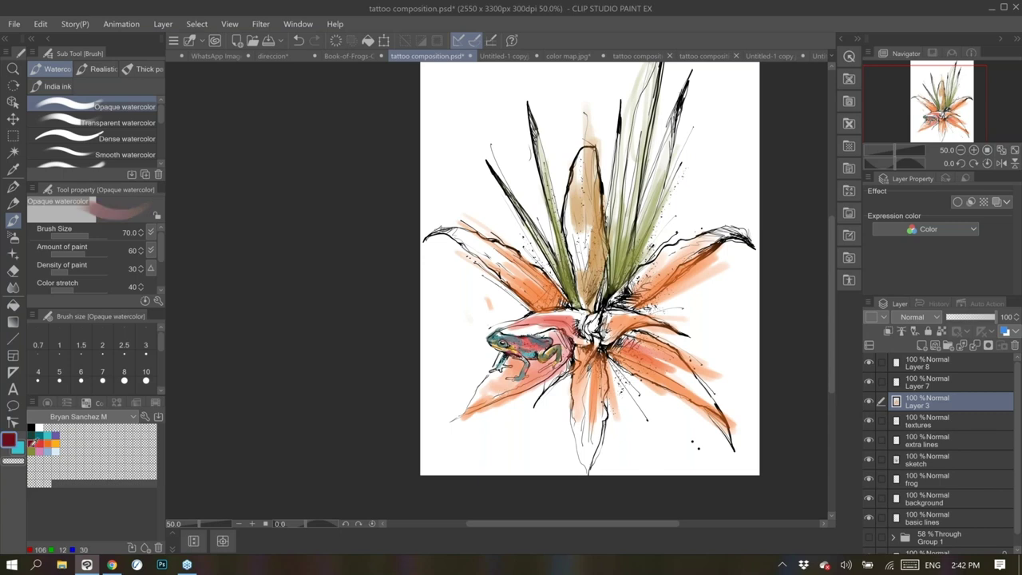
pyautogui.click(920, 344)
pyautogui.press('[')
pyautogui.press('[')
pyautogui.press('[')
pyautogui.press('[')
pyautogui.press('[')
pyautogui.press('[')
pyautogui.press('[')
pyautogui.press('[')
pyautogui.press('[')
pyautogui.press('[')
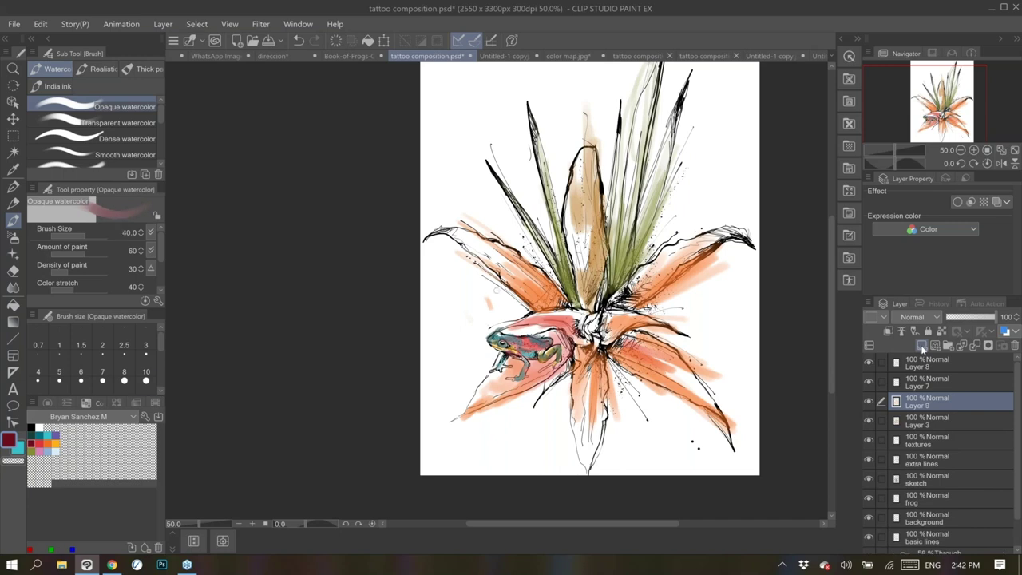
pyautogui.press('[')
pyautogui.press('[')
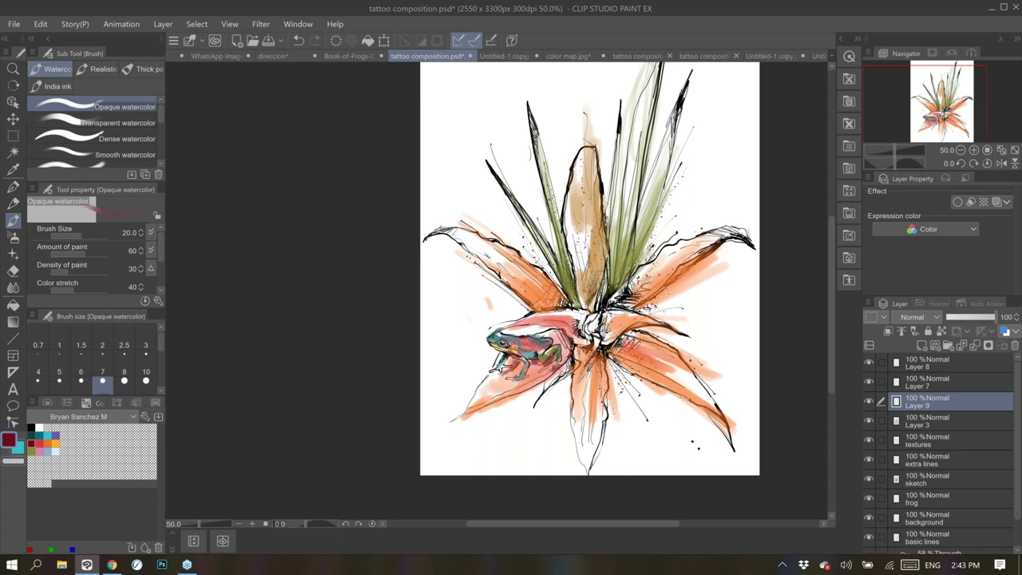
pyautogui.click(521, 382)
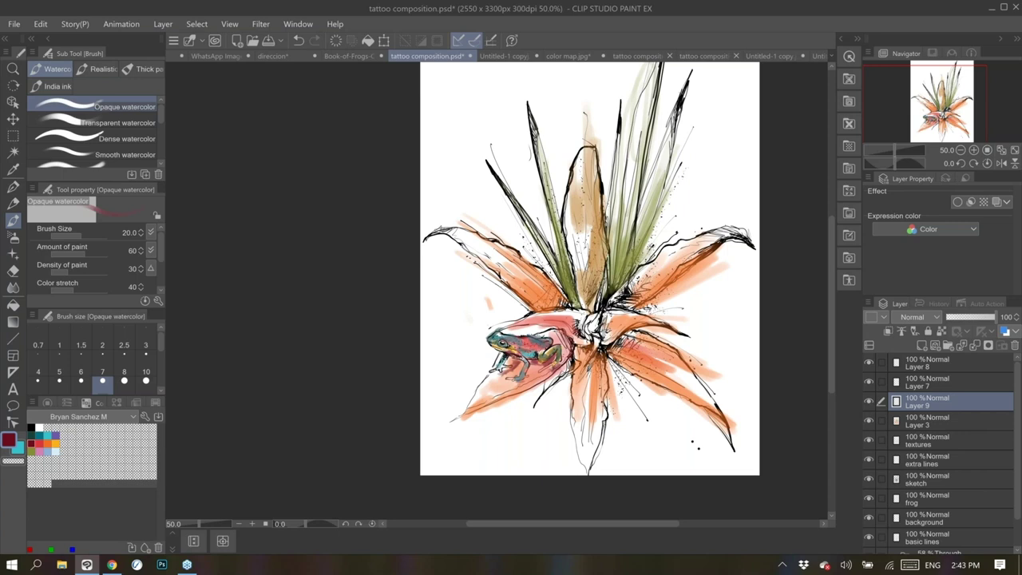
pyautogui.click(869, 401)
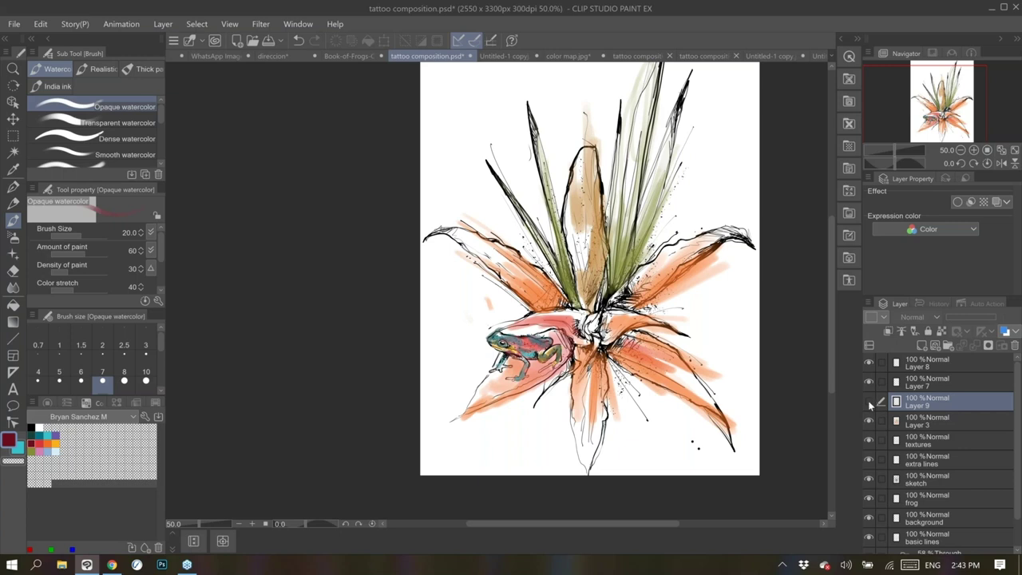
pyautogui.click(870, 402)
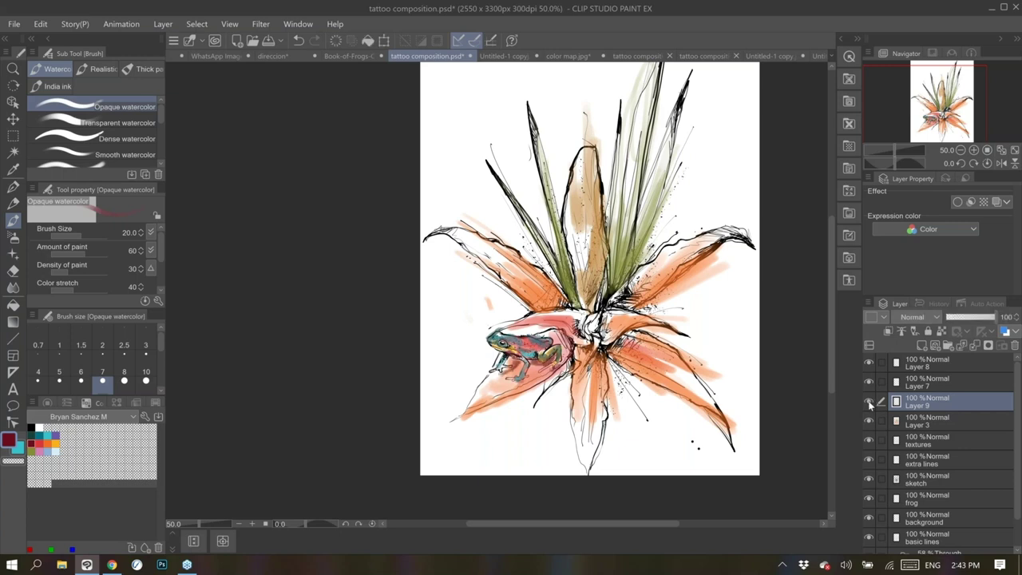
# Shade the bases of the center, side and lower right leaves in dark red and sketch loose curves above the left leaf tip
pyautogui.moveTo(612, 336); pyautogui.dragTo(651, 361)
pyautogui.moveTo(616, 305)
pyautogui.mouseDown()
pyautogui.moveTo(632, 301)
pyautogui.moveTo(637, 276)
pyautogui.moveTo(616, 297)
pyautogui.moveTo(594, 273)
pyautogui.moveTo(583, 310)
pyautogui.moveTo(599, 280)
pyautogui.mouseUp()
pyautogui.moveTo(582, 318)
pyautogui.mouseDown()
pyautogui.moveTo(581, 290)
pyautogui.moveTo(553, 294)
pyautogui.moveTo(535, 280)
pyautogui.moveTo(560, 306)
pyautogui.moveTo(513, 270)
pyautogui.mouseUp()
pyautogui.moveTo(545, 309); pyautogui.dragTo(522, 294)
pyautogui.moveTo(495, 233)
pyautogui.mouseDown()
pyautogui.moveTo(426, 217)
pyautogui.moveTo(455, 208)
pyautogui.mouseUp()
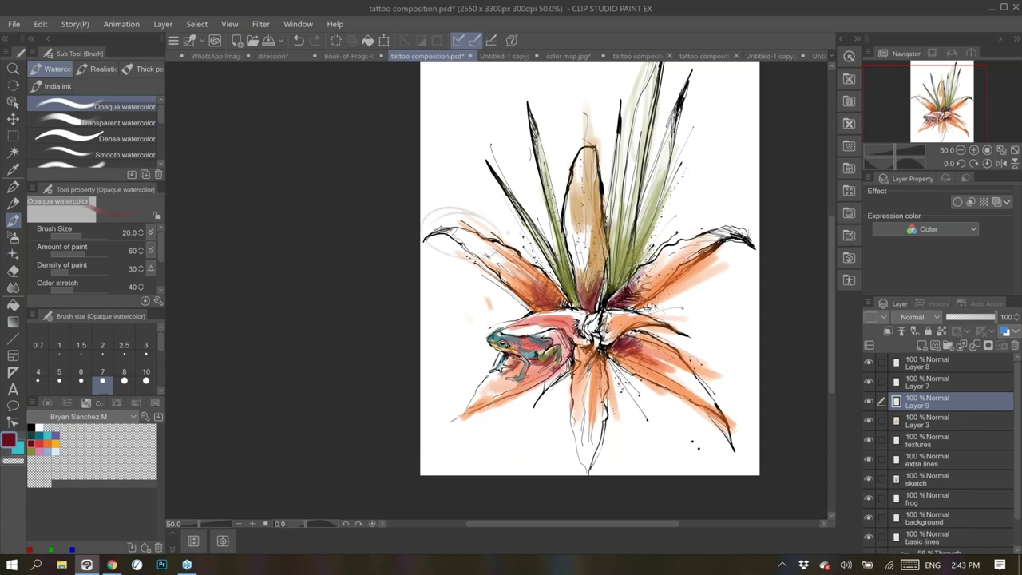
# Try pink (212, 128, 180) accents at brush size 40 on the bottom leaf, right leaves and center leaf tip
pyautogui.moveTo(602, 432); pyautogui.dragTo(606, 407)
pyautogui.click(41, 450)
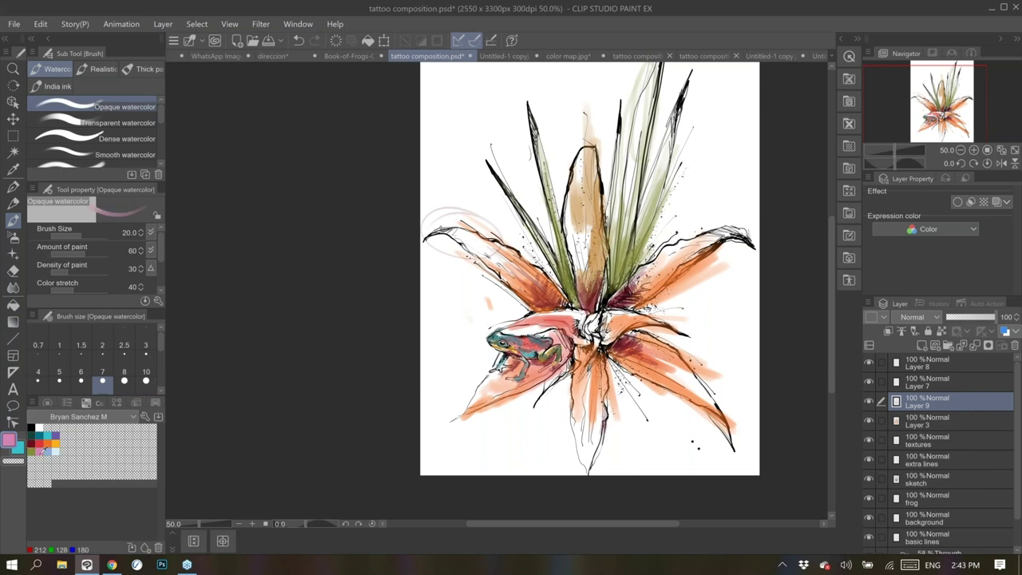
pyautogui.press(']')
pyautogui.press(']')
pyautogui.press(']')
pyautogui.moveTo(596, 462); pyautogui.dragTo(610, 389)
pyautogui.moveTo(690, 385)
pyautogui.mouseDown()
pyautogui.moveTo(715, 409)
pyautogui.moveTo(690, 391)
pyautogui.mouseUp()
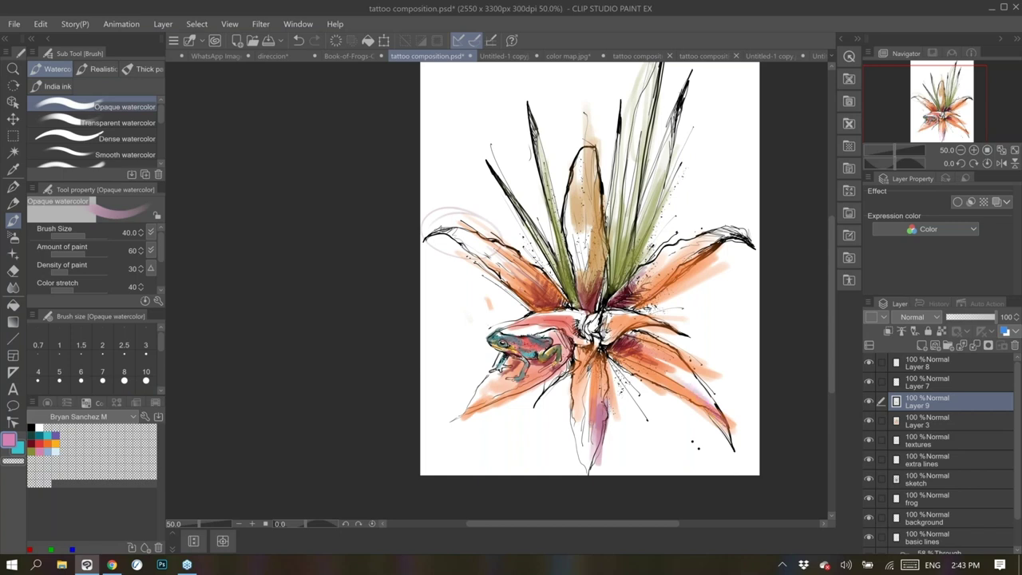
pyautogui.moveTo(719, 243)
pyautogui.mouseDown()
pyautogui.moveTo(751, 236)
pyautogui.moveTo(734, 237)
pyautogui.mouseUp()
pyautogui.moveTo(597, 192); pyautogui.dragTo(594, 155)
pyautogui.moveTo(591, 159); pyautogui.dragTo(591, 149)
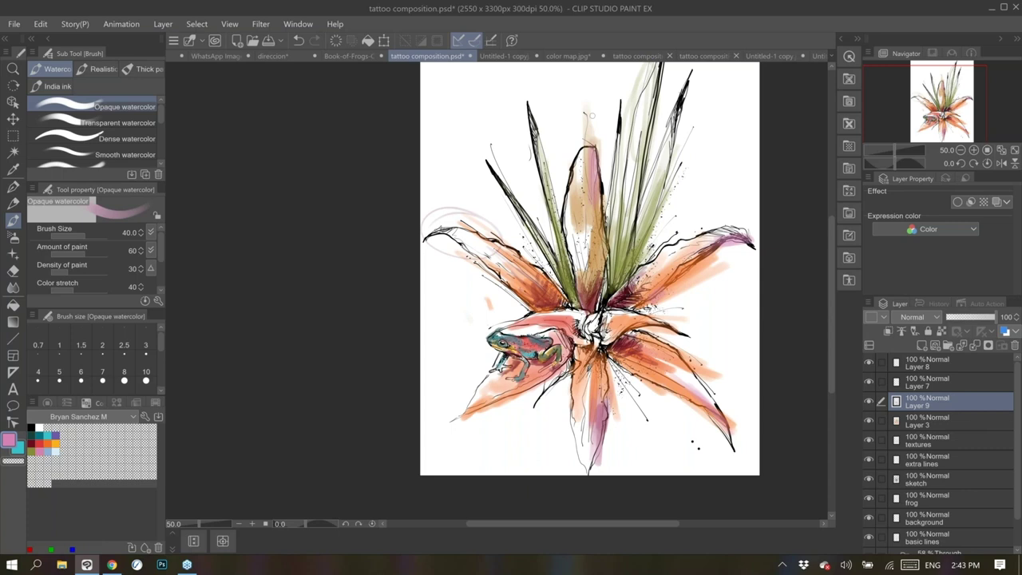
# Undo the pink accents on the leaves back to the dark red base shading
pyautogui.hotkey('ctrl', 'z')
pyautogui.hotkey('ctrl', 'z')
pyautogui.hotkey('ctrl', 'z')
pyautogui.hotkey('ctrl', 'z')
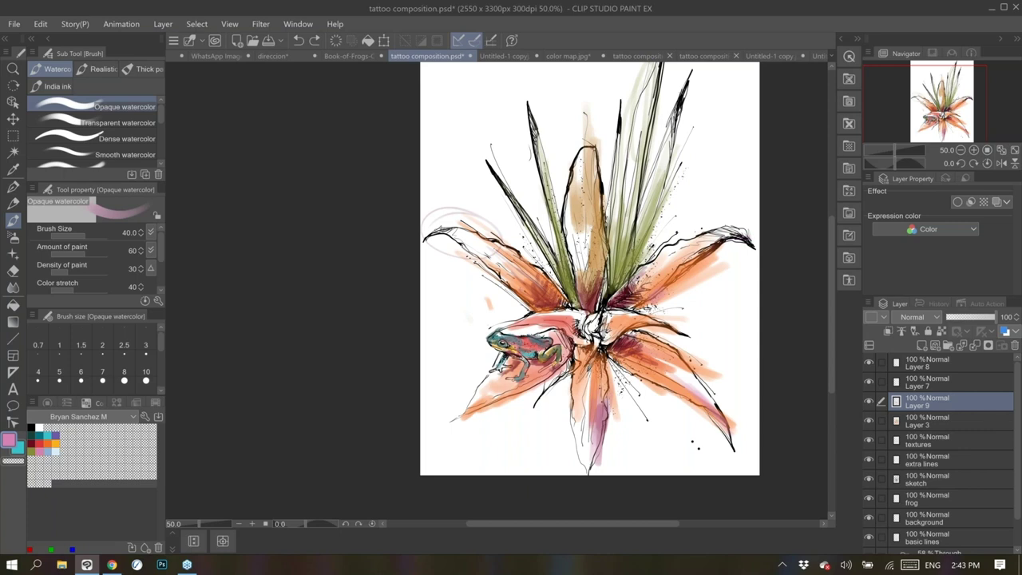
pyautogui.hotkey('ctrl', 'z')
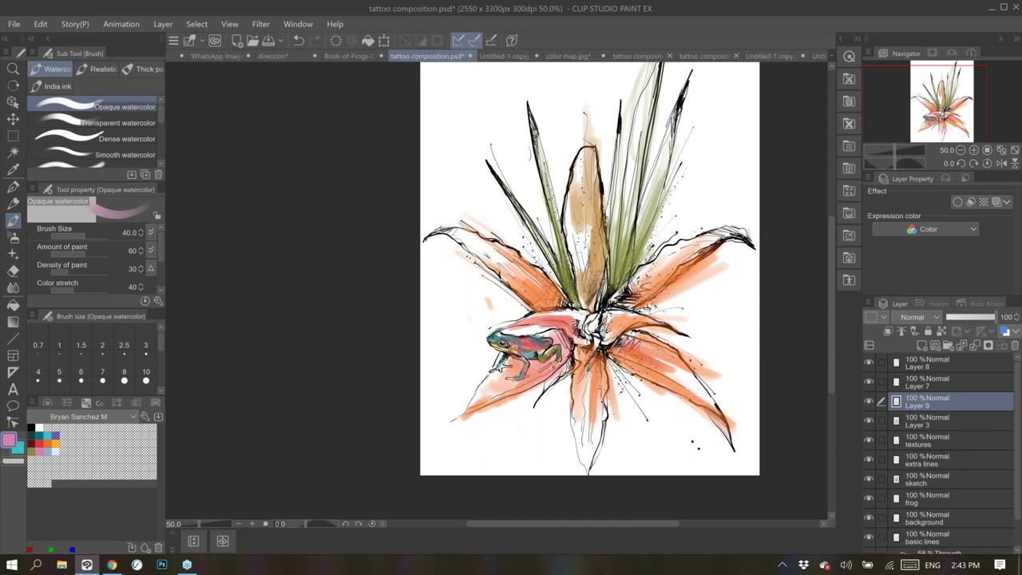
pyautogui.hotkey('ctrl', 'z')
pyautogui.hotkey('ctrl', 'z')
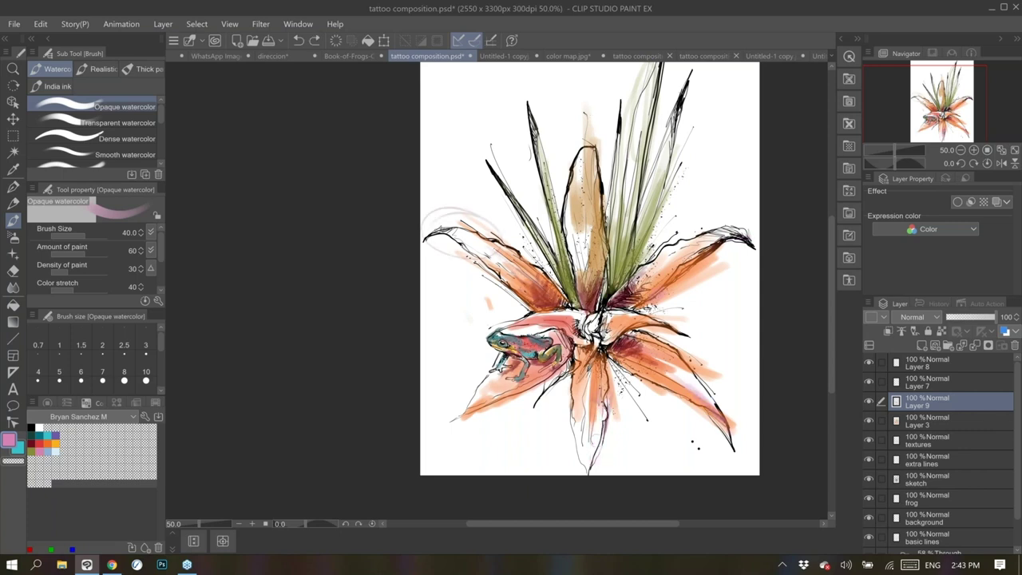
pyautogui.press('Delete')
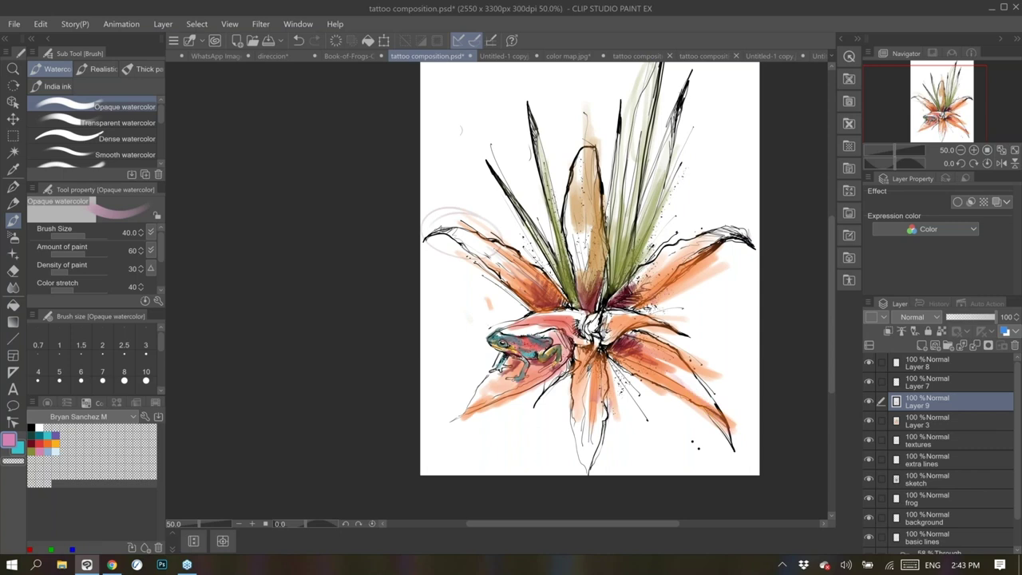
# Shade the upper part of the bottom center leaf in dark red (106, 12, 30)
pyautogui.click(36, 436)
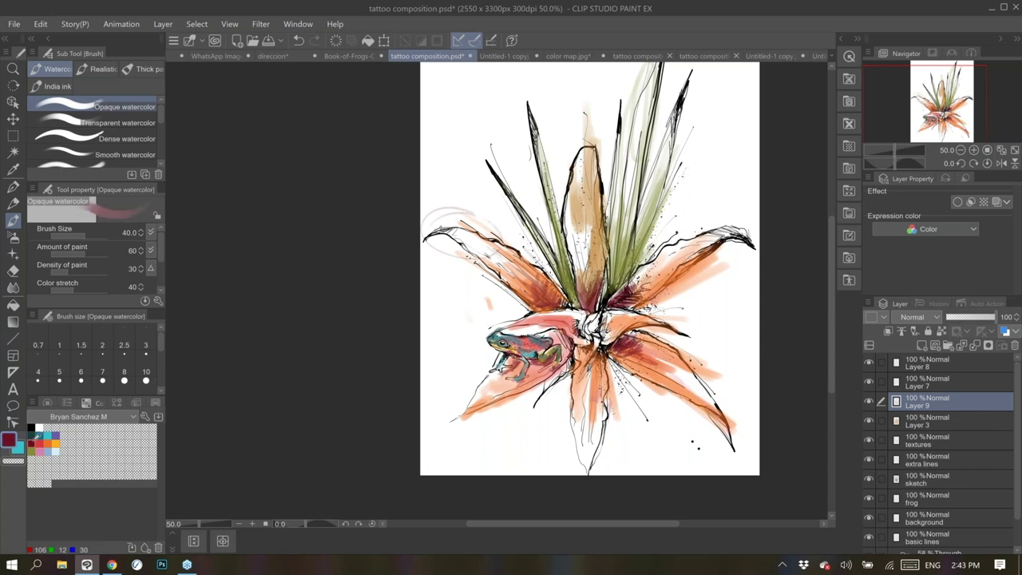
pyautogui.moveTo(589, 351)
pyautogui.mouseDown()
pyautogui.moveTo(579, 358)
pyautogui.moveTo(583, 390)
pyautogui.moveTo(574, 390)
pyautogui.mouseUp()
# Sketch loose circles around the flower's center, both spike clusters, and the outer tips of the left and lower leaves
pyautogui.moveTo(667, 227)
pyautogui.mouseDown()
pyautogui.moveTo(697, 324)
pyautogui.moveTo(482, 238)
pyautogui.moveTo(679, 264)
pyautogui.mouseUp()
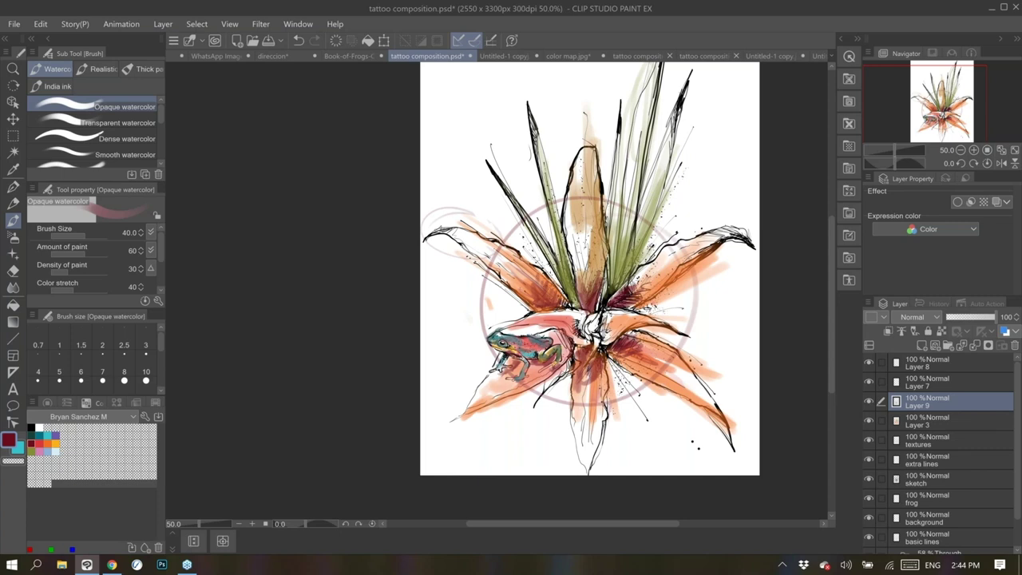
pyautogui.moveTo(693, 102)
pyautogui.mouseDown()
pyautogui.moveTo(605, 192)
pyautogui.moveTo(691, 83)
pyautogui.mouseUp()
pyautogui.moveTo(511, 88); pyautogui.dragTo(510, 86)
pyautogui.moveTo(444, 217)
pyautogui.mouseDown()
pyautogui.moveTo(439, 237)
pyautogui.moveTo(448, 217)
pyautogui.mouseUp()
pyautogui.moveTo(711, 391); pyautogui.dragTo(689, 393)
pyautogui.moveTo(511, 386)
pyautogui.mouseDown()
pyautogui.moveTo(482, 372)
pyautogui.moveTo(493, 361)
pyautogui.mouseUp()
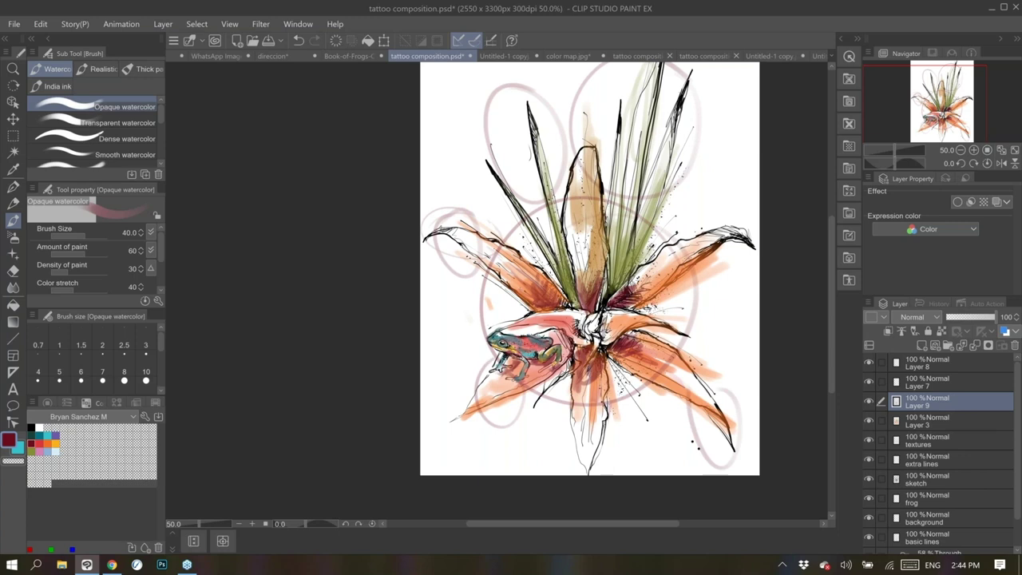
# Undo the loose composition circles drawn around the flower and its tips
pyautogui.hotkey('ctrl', 'z')
pyautogui.hotkey('ctrl', 'z')
pyautogui.hotkey('ctrl', 'z')
pyautogui.hotkey('ctrl', 'z')
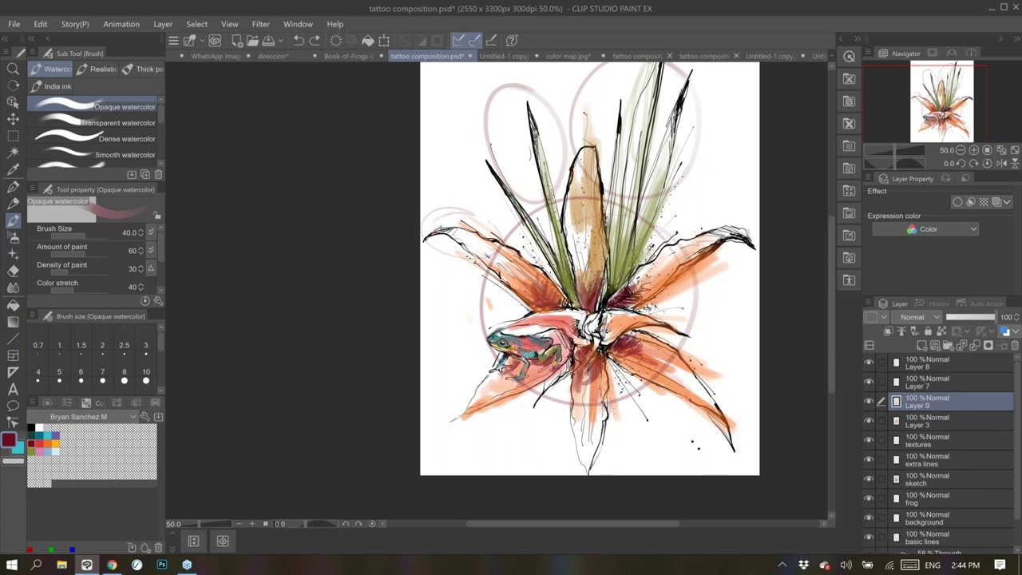
pyautogui.hotkey('ctrl', 'z')
pyautogui.hotkey('ctrl', 'z')
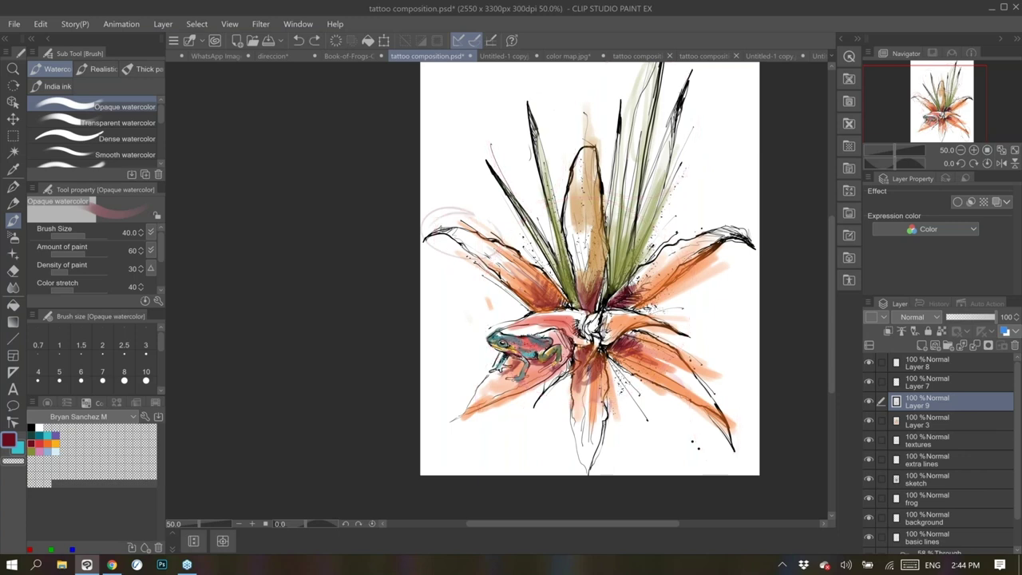
# Sketch an eye above the right spikes, with dark red guide curves sweeping around the flower and looping around the frog
pyautogui.moveTo(724, 95)
pyautogui.mouseDown()
pyautogui.moveTo(683, 112)
pyautogui.moveTo(707, 87)
pyautogui.moveTo(744, 88)
pyautogui.moveTo(730, 136)
pyautogui.moveTo(639, 137)
pyautogui.mouseUp()
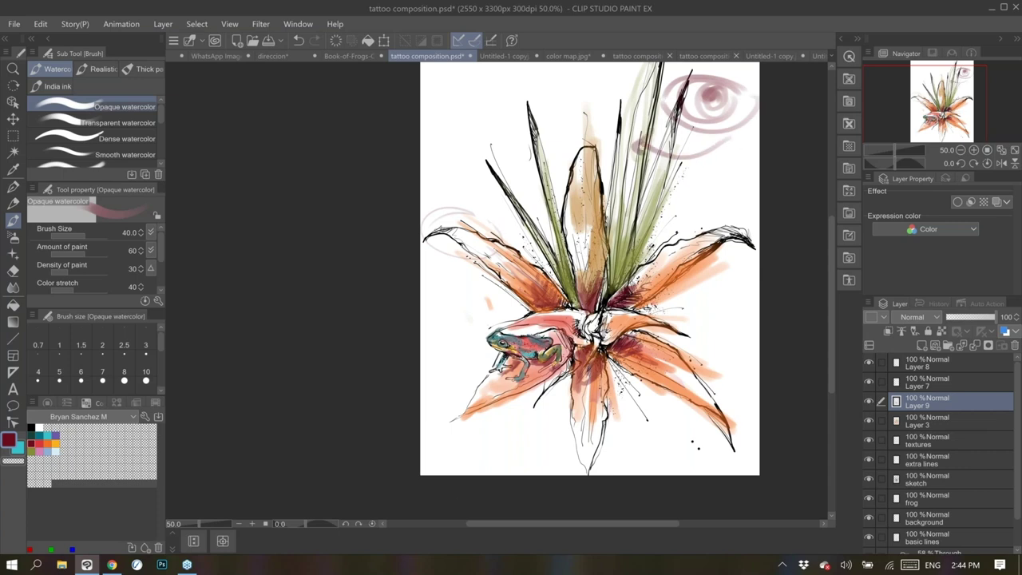
pyautogui.moveTo(707, 156)
pyautogui.mouseDown()
pyautogui.moveTo(597, 66)
pyautogui.moveTo(674, 80)
pyautogui.mouseUp()
pyautogui.moveTo(715, 136)
pyautogui.mouseDown()
pyautogui.moveTo(700, 257)
pyautogui.moveTo(540, 416)
pyautogui.moveTo(551, 396)
pyautogui.mouseUp()
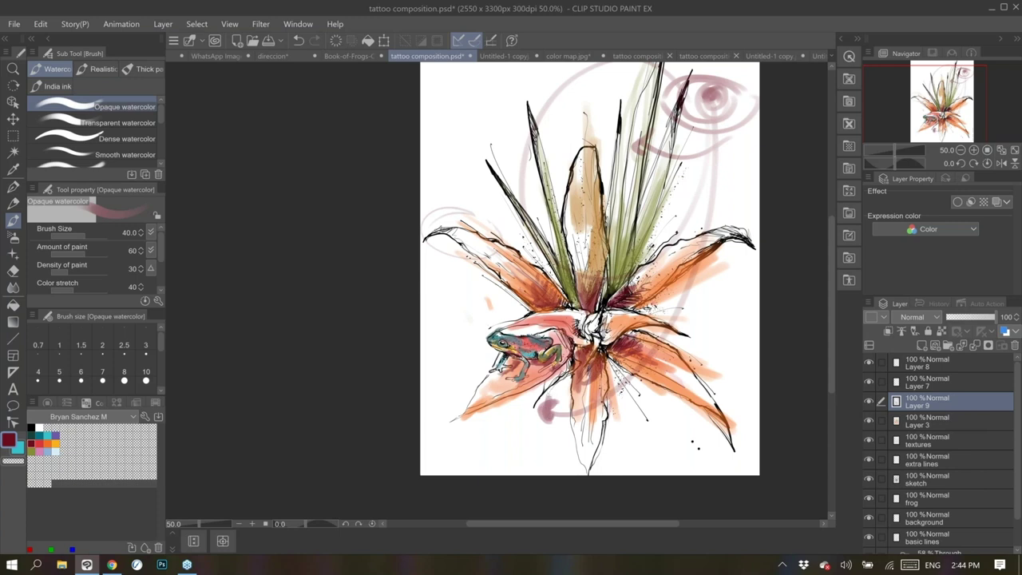
pyautogui.moveTo(524, 306); pyautogui.dragTo(535, 402)
pyautogui.moveTo(500, 297); pyautogui.dragTo(480, 340)
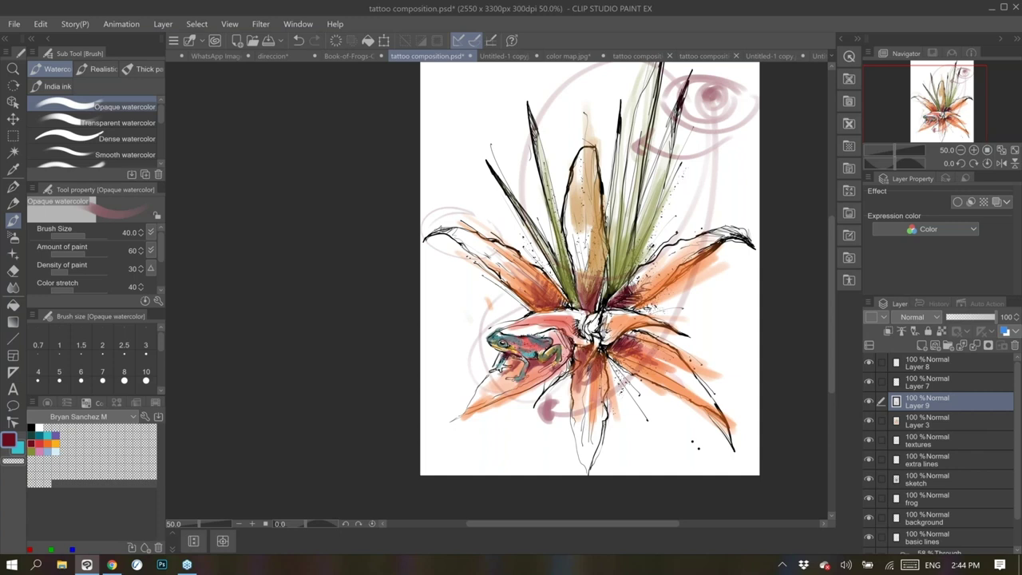
# Set the blend mode of Layer 3 to Multiply
pyautogui.scroll(-3, 637, 248)
pyautogui.scroll(1, 637, 248)
pyautogui.click(939, 317)
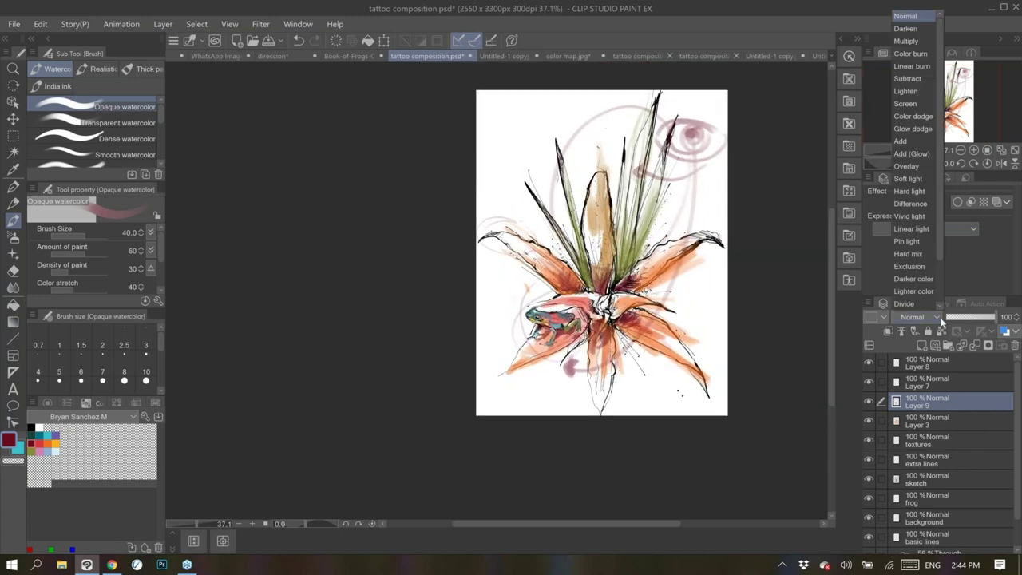
pyautogui.click(933, 318)
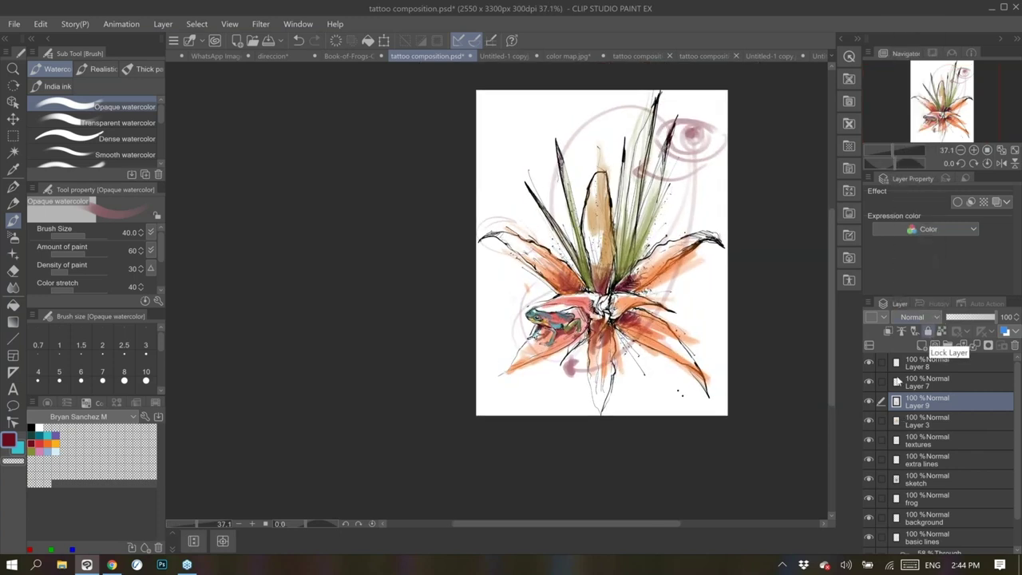
pyautogui.click(918, 420)
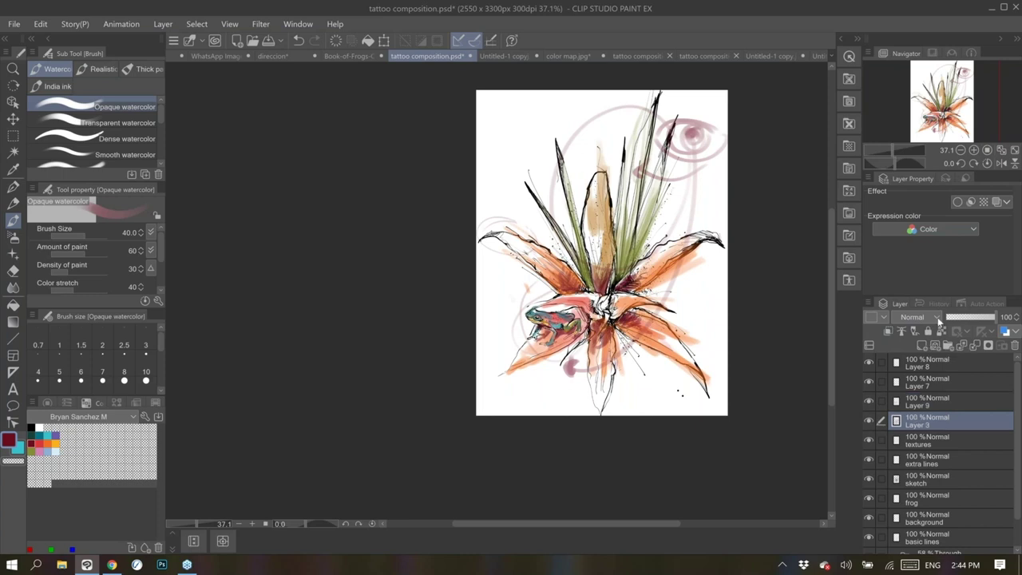
pyautogui.click(936, 318)
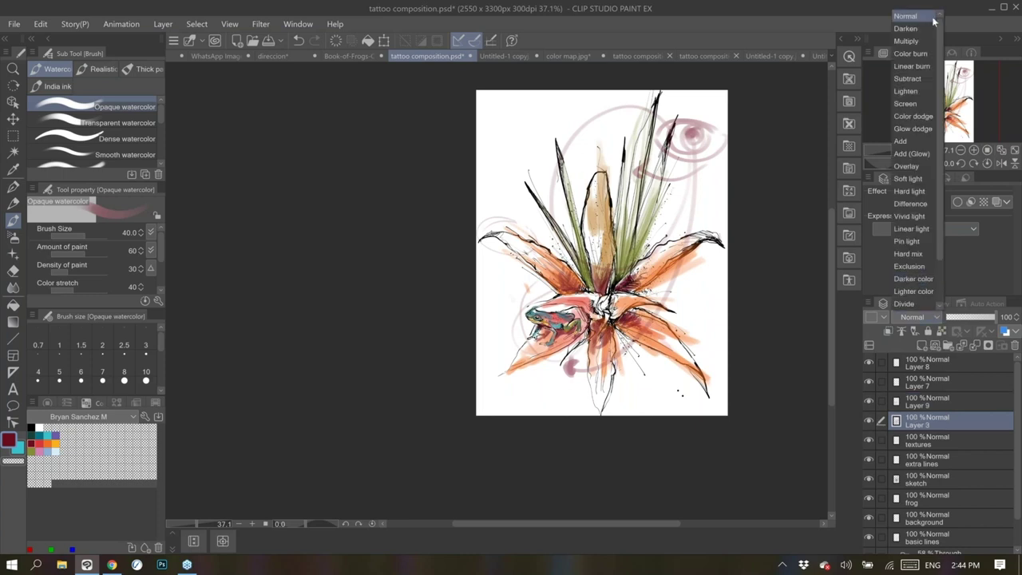
pyautogui.click(933, 20)
pyautogui.click(939, 318)
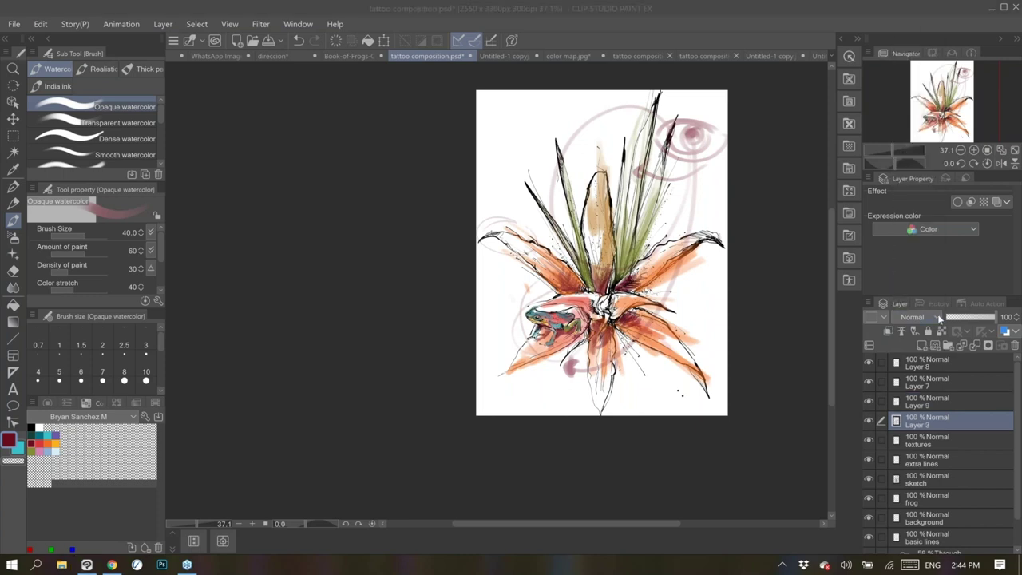
pyautogui.click(902, 38)
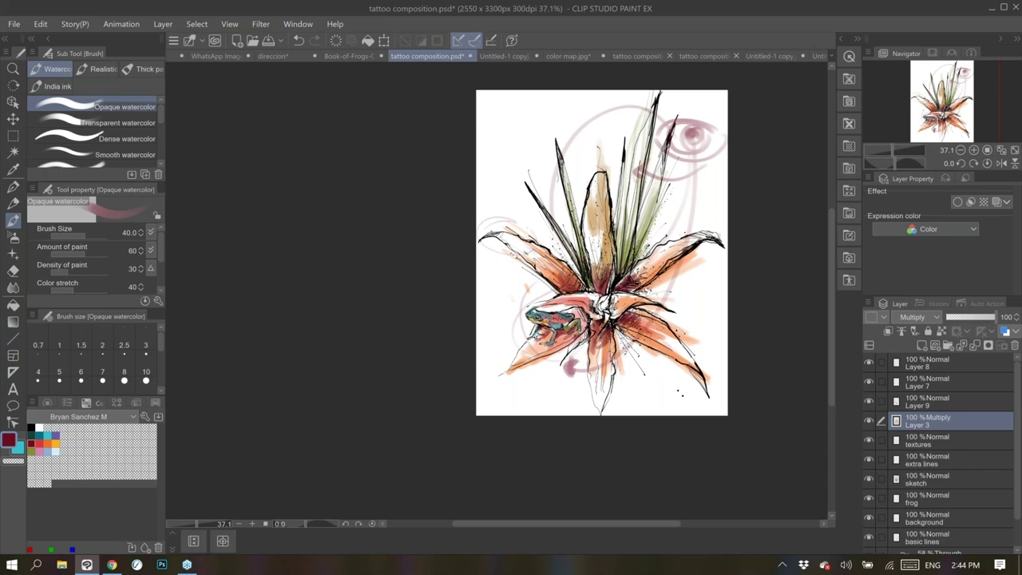
# Add a layer above Layer 9, and consult the ink color chart and the arm photo mockup before returning to the tattoo composition
pyautogui.click(912, 403)
pyautogui.click(922, 346)
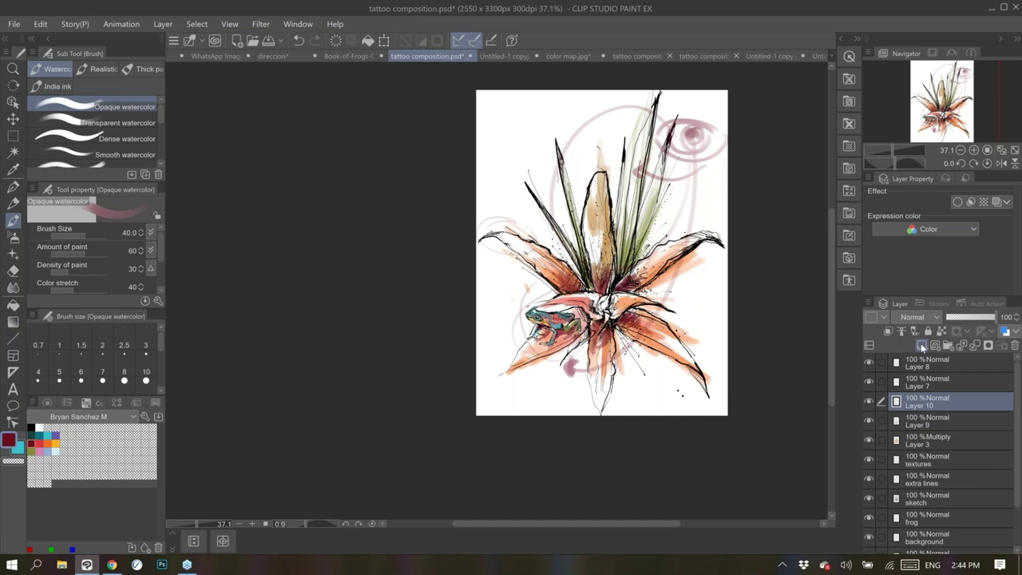
pyautogui.click(503, 56)
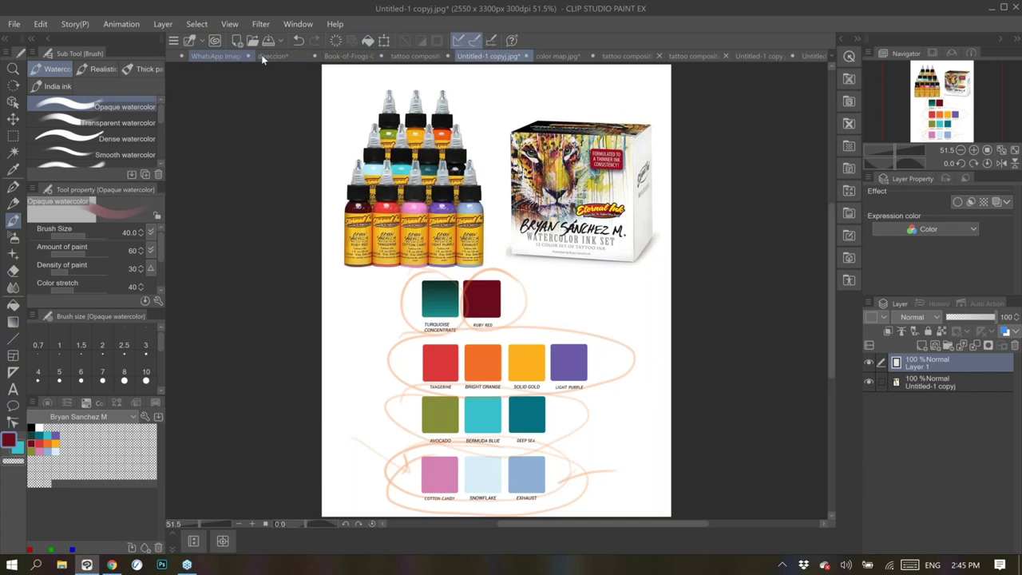
pyautogui.click(239, 56)
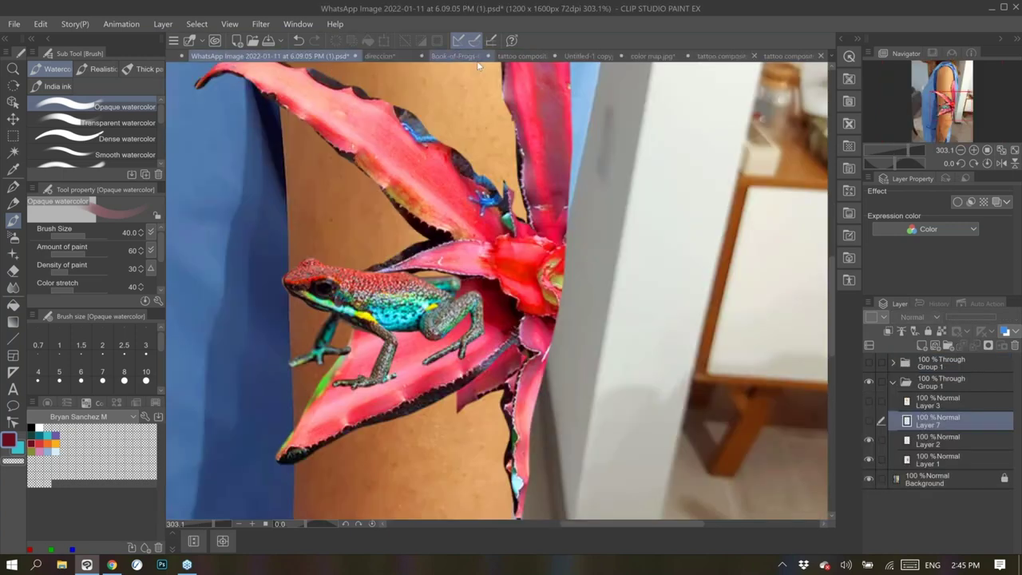
pyautogui.click(523, 56)
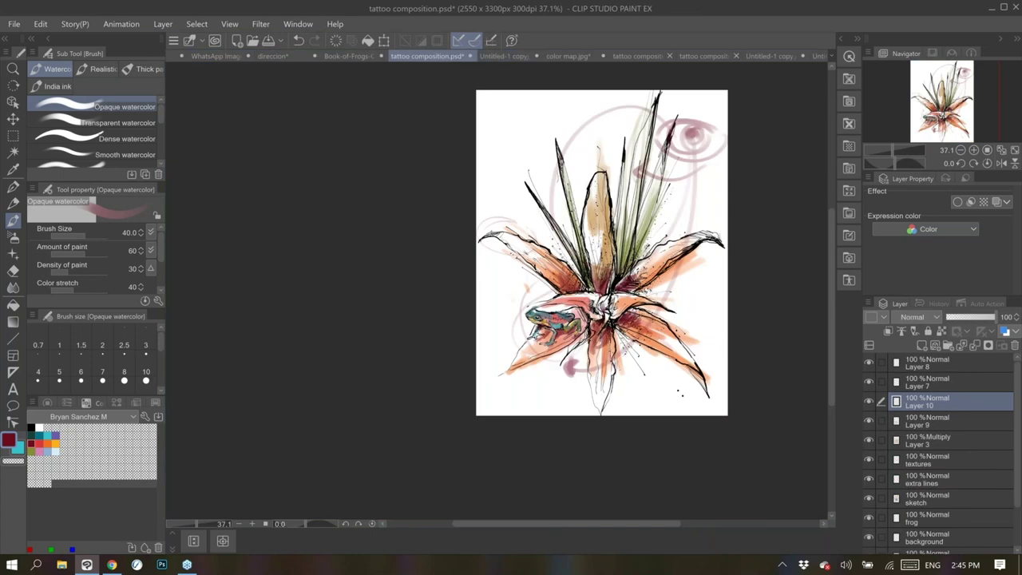
# Set the new layer to Multiply, painting the flower's center avocado green and the small leaf to its right gold (251, 175, 27)
pyautogui.click(37, 450)
pyautogui.moveTo(603, 300); pyautogui.dragTo(606, 317)
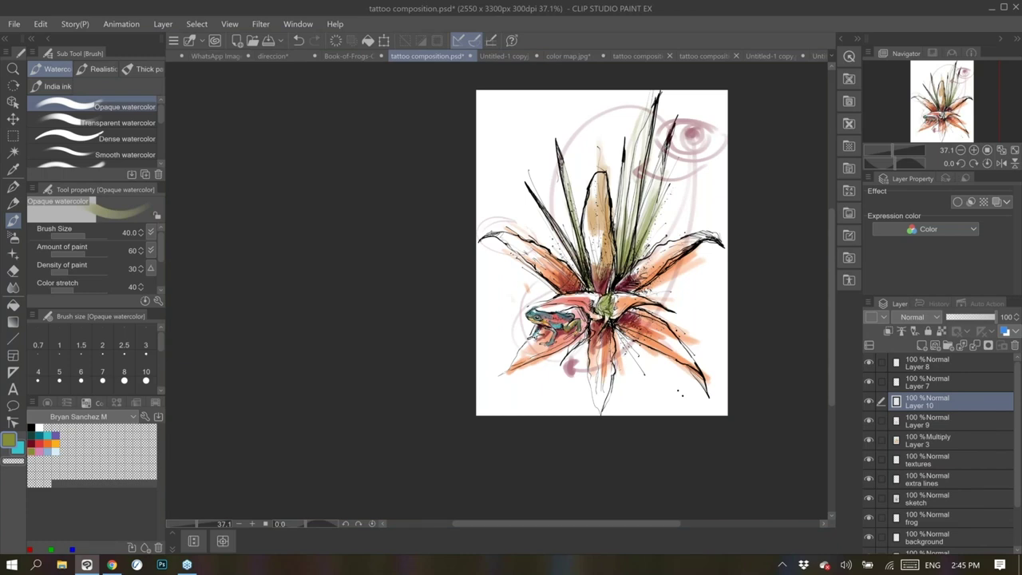
pyautogui.click(902, 319)
pyautogui.click(895, 41)
pyautogui.moveTo(612, 315); pyautogui.dragTo(627, 303)
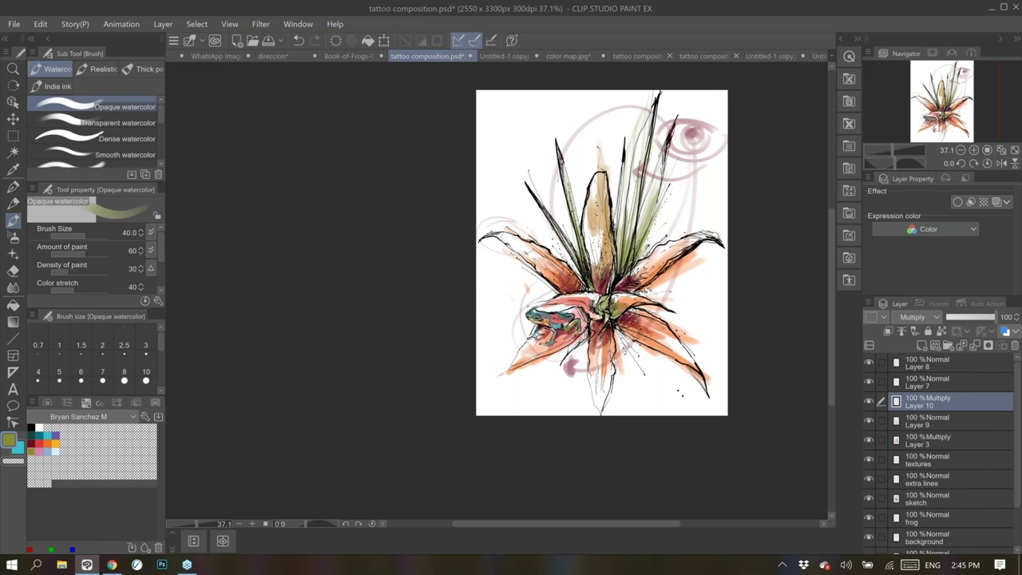
pyautogui.click(56, 440)
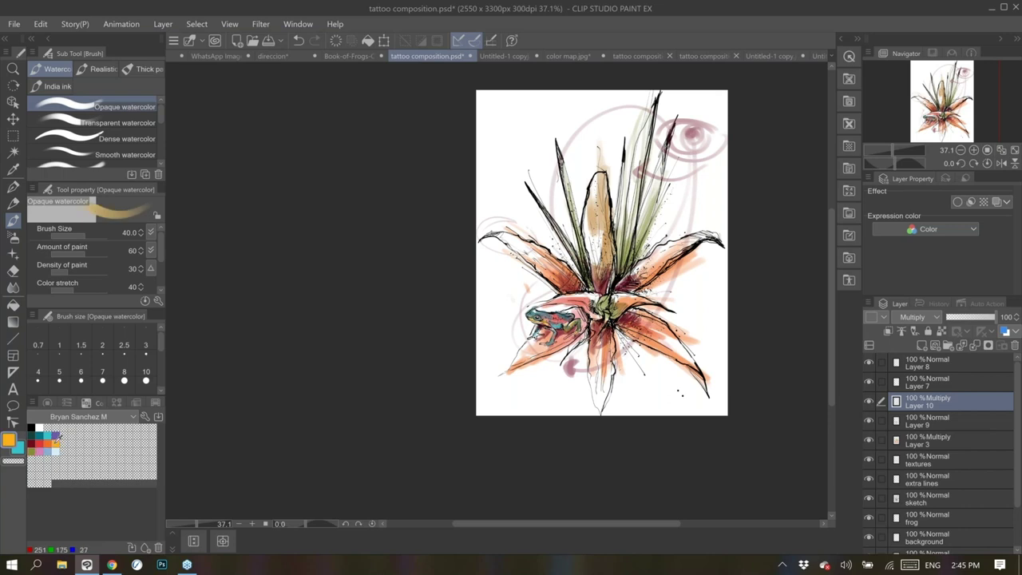
pyautogui.moveTo(612, 298); pyautogui.dragTo(643, 294)
# Shade around the left spike leaves and the base of the spikes in avocado green (133, 141, 56)
pyautogui.click(37, 445)
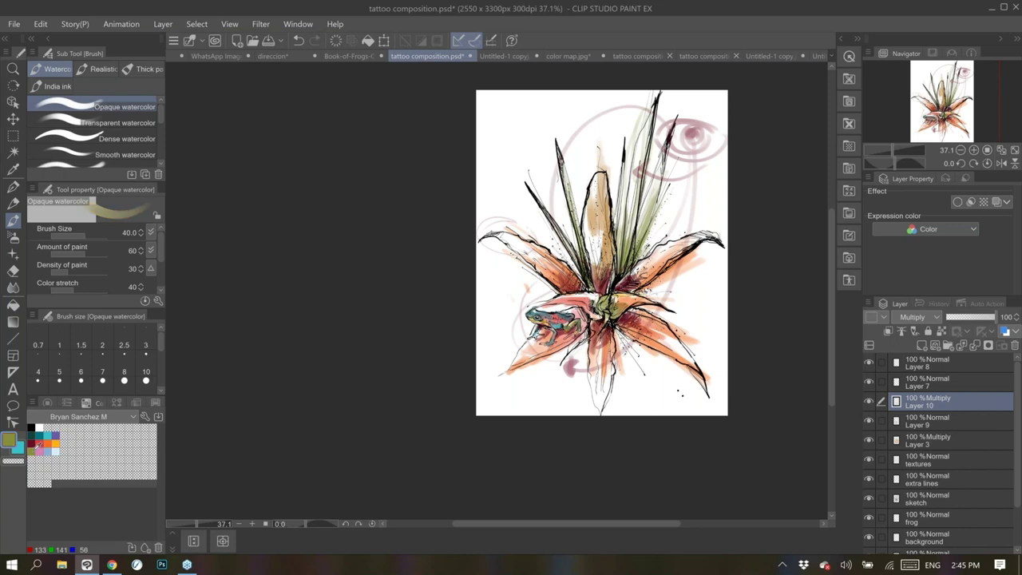
pyautogui.moveTo(535, 335); pyautogui.dragTo(428, 396)
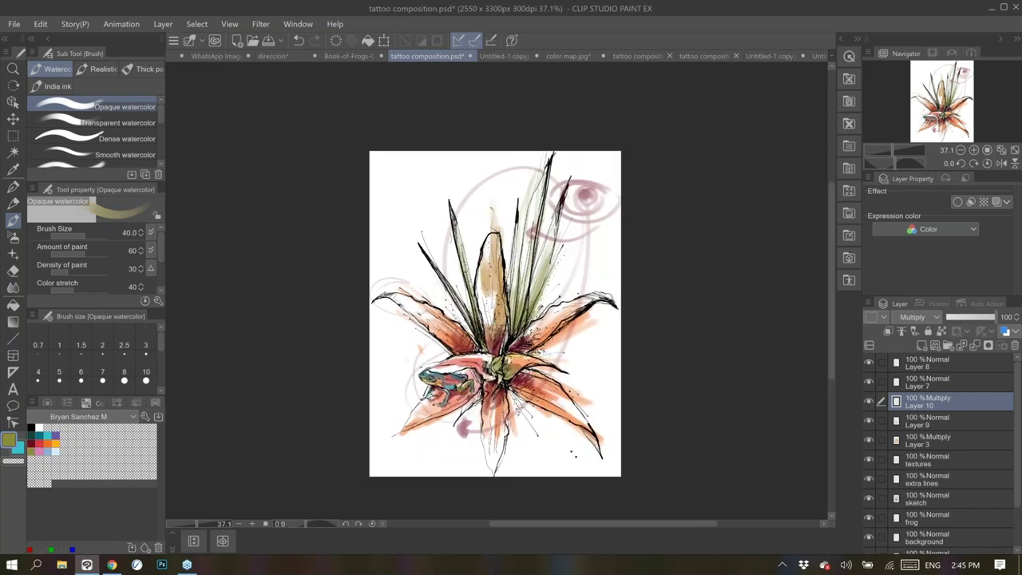
pyautogui.scroll(1, 584, 299)
pyautogui.scroll(2, 584, 288)
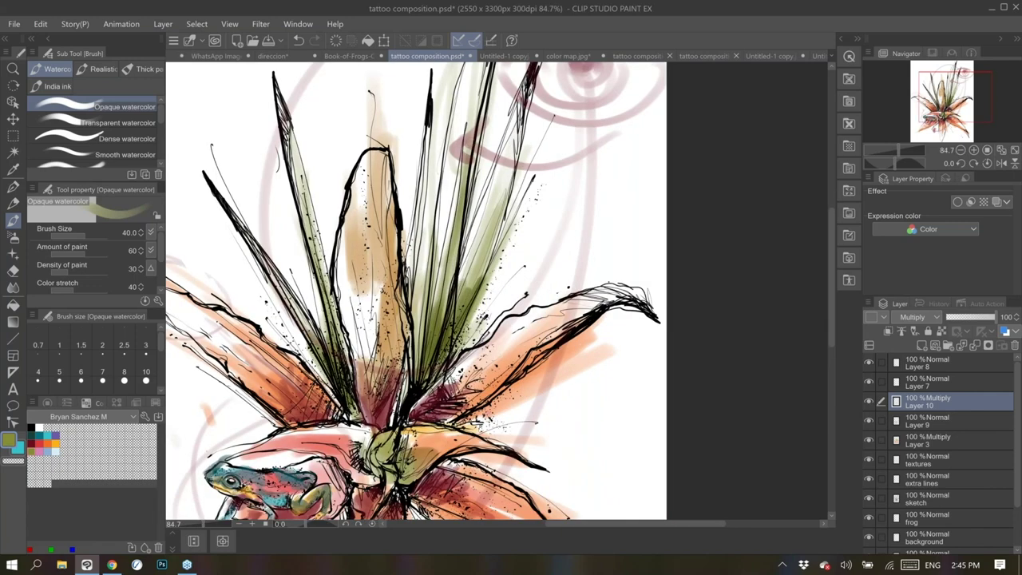
pyautogui.moveTo(239, 208); pyautogui.dragTo(319, 391)
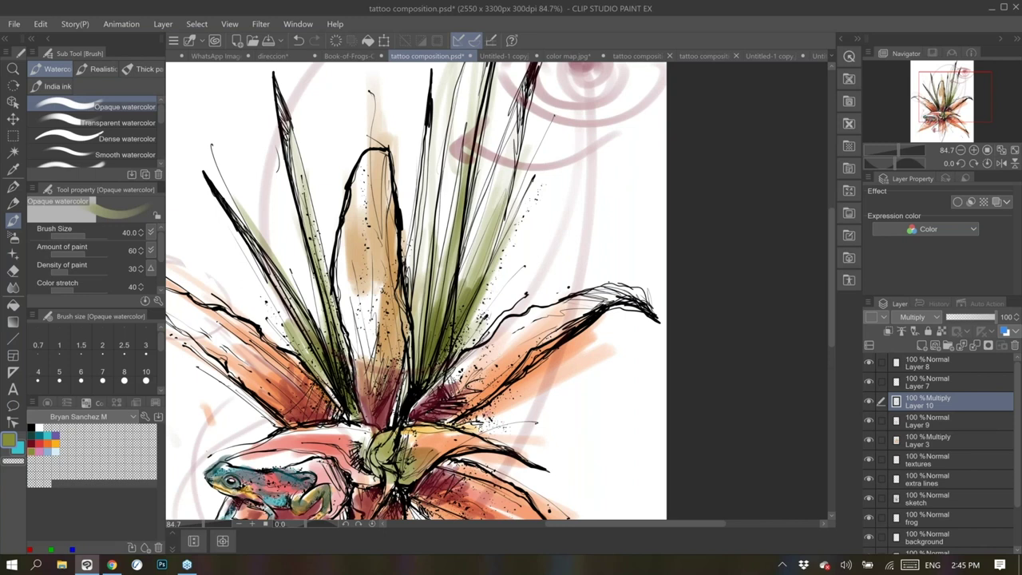
pyautogui.moveTo(400, 403); pyautogui.dragTo(413, 325)
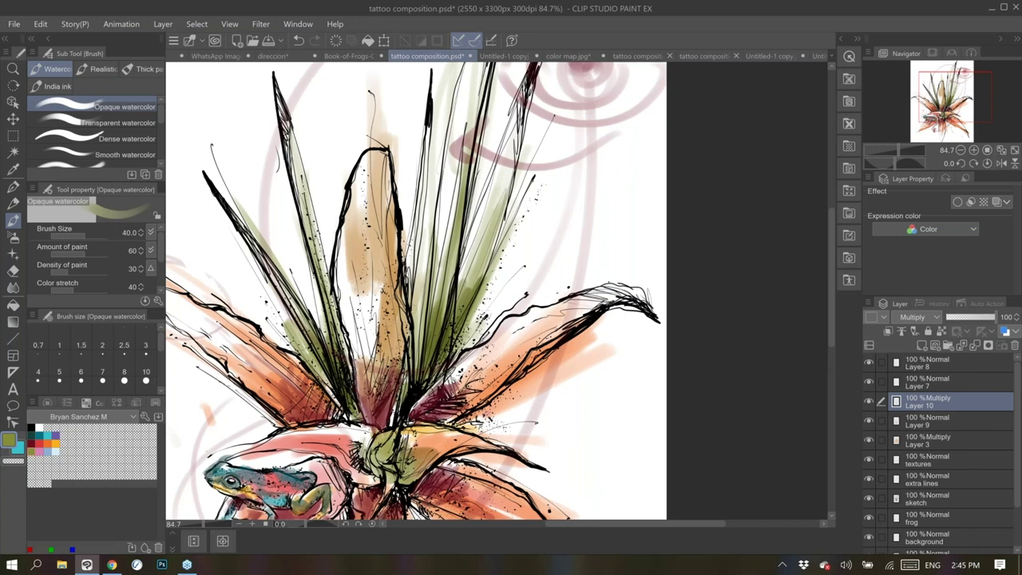
pyautogui.scroll(-2, 465, 255)
pyautogui.moveTo(466, 256); pyautogui.dragTo(535, 217)
pyautogui.moveTo(417, 252); pyautogui.dragTo(464, 312)
pyautogui.moveTo(423, 225)
pyautogui.mouseDown()
pyautogui.moveTo(447, 270)
pyautogui.moveTo(438, 268)
pyautogui.mouseUp()
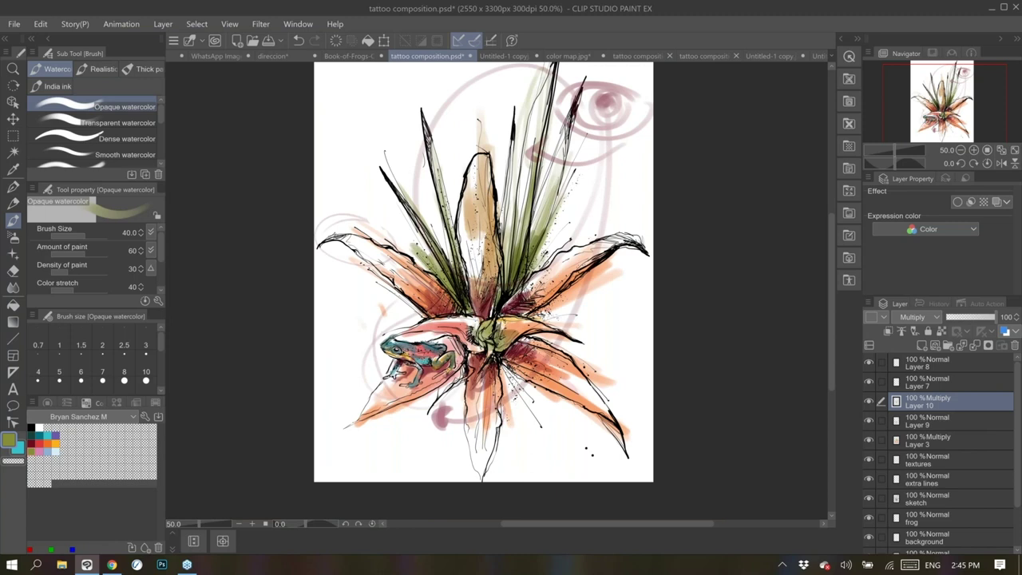
# Extend the green wash over the right spikes, retouch the left spikes and center, and darken the right spikes' base in dark turquoise
pyautogui.moveTo(511, 305); pyautogui.dragTo(565, 211)
pyautogui.moveTo(540, 269); pyautogui.dragTo(586, 186)
pyautogui.moveTo(551, 252); pyautogui.dragTo(583, 184)
pyautogui.moveTo(405, 240); pyautogui.dragTo(428, 268)
pyautogui.moveTo(484, 331); pyautogui.dragTo(481, 339)
pyautogui.click(39, 435)
pyautogui.click(31, 435)
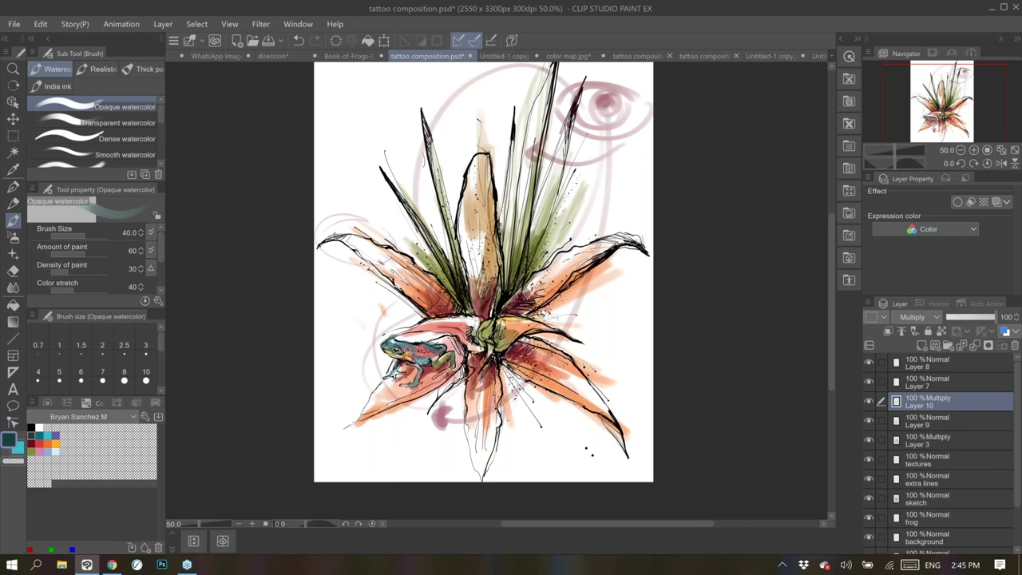
pyautogui.moveTo(518, 275); pyautogui.dragTo(524, 266)
# Add a layer and paint light blue (56, 193, 203) washes beside the right spikes and between the right leaves at brush size 170
pyautogui.click(921, 348)
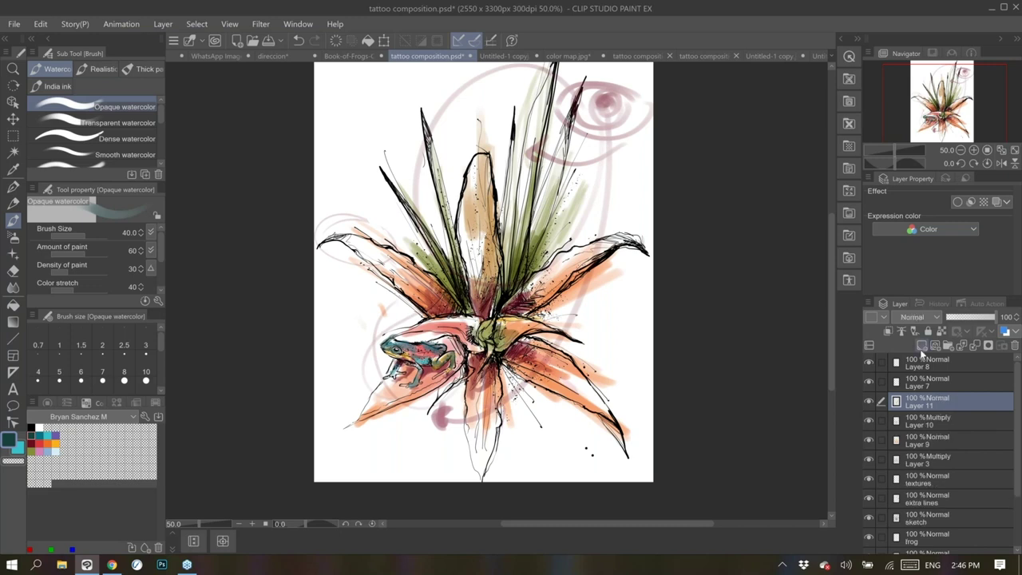
pyautogui.click(47, 435)
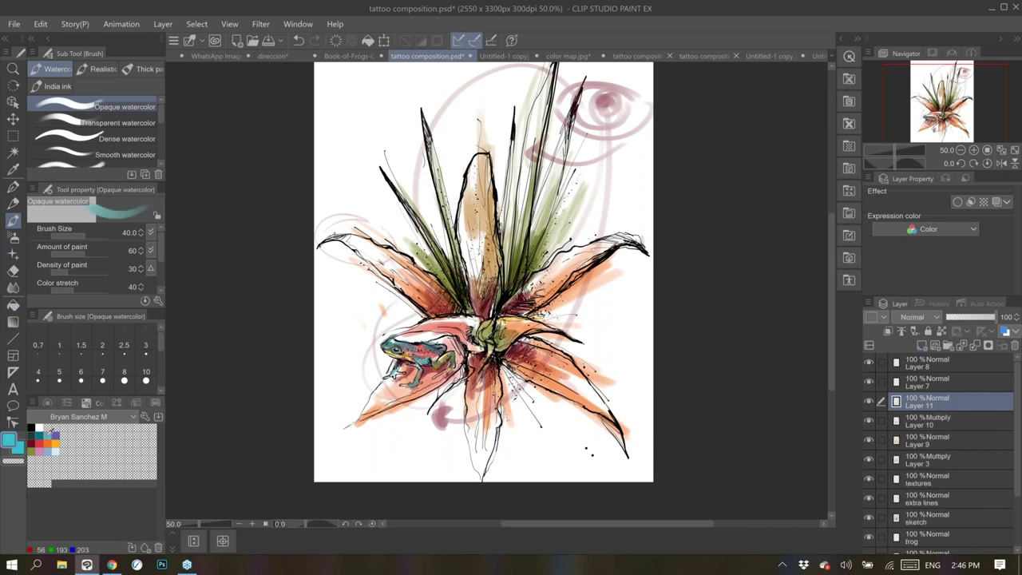
pyautogui.press(']')
pyautogui.press(']')
pyautogui.press(']')
pyautogui.press(']')
pyautogui.press(']')
pyautogui.press(']')
pyautogui.press(']')
pyautogui.moveTo(551, 315); pyautogui.dragTo(572, 334)
pyautogui.moveTo(554, 267)
pyautogui.mouseDown()
pyautogui.moveTo(582, 188)
pyautogui.moveTo(578, 166)
pyautogui.mouseUp()
# Set the light blue wash layer's blend mode to Multiply
pyautogui.click(908, 318)
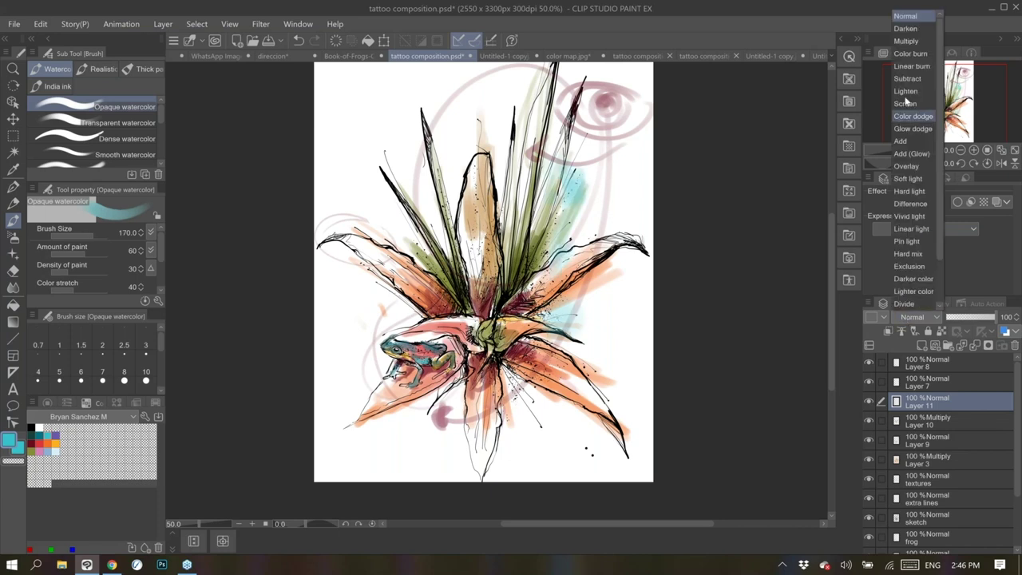
pyautogui.click(901, 42)
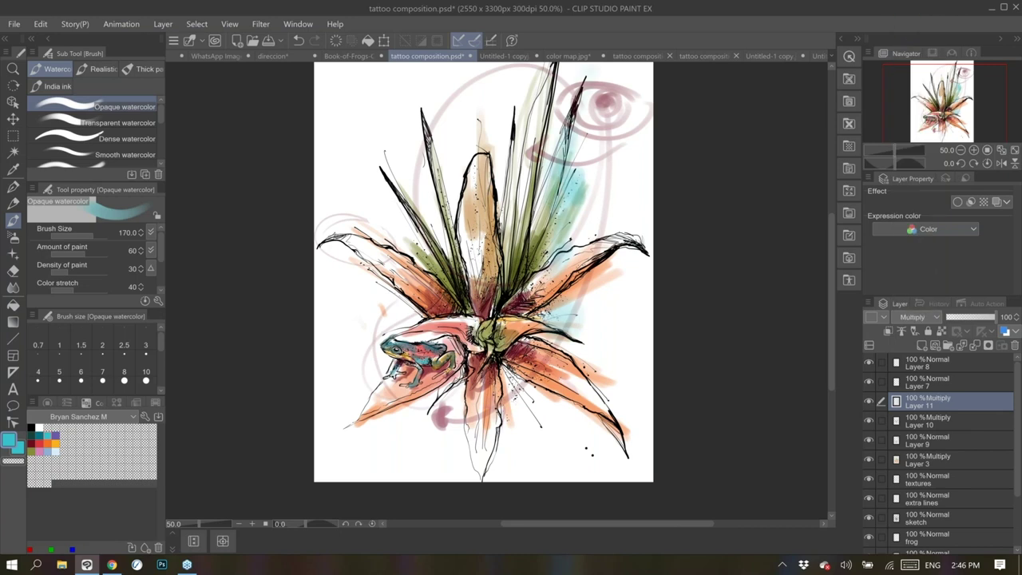
pyautogui.click(545, 56)
pyautogui.click(413, 55)
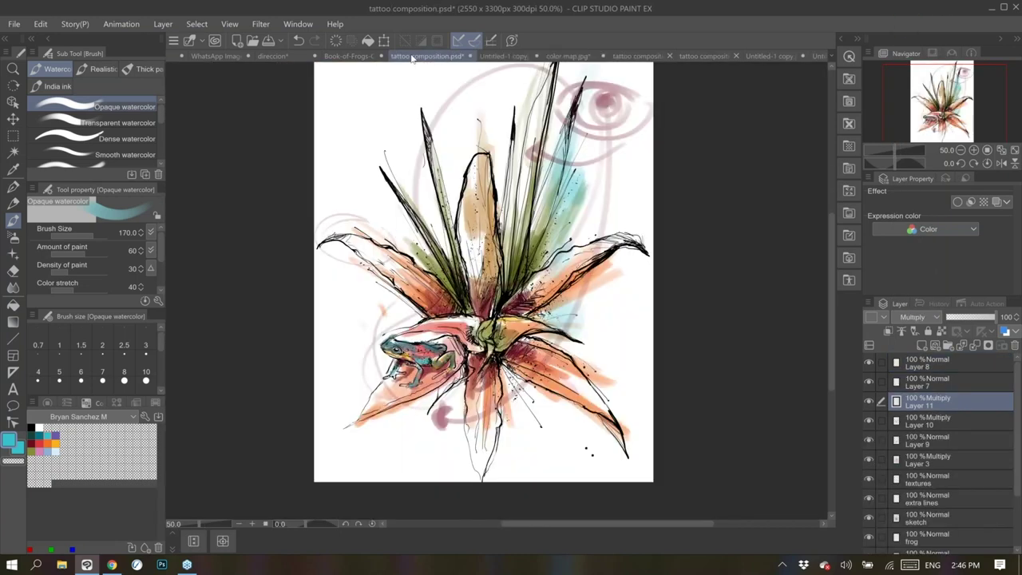
# Extend the light blue washes around the right and lower leaves, behind both spike clusters, and above the frog
pyautogui.moveTo(565, 310)
pyautogui.mouseDown()
pyautogui.moveTo(552, 321)
pyautogui.moveTo(570, 336)
pyautogui.mouseUp()
pyautogui.moveTo(519, 382)
pyautogui.mouseDown()
pyautogui.moveTo(525, 409)
pyautogui.moveTo(508, 378)
pyautogui.mouseUp()
pyautogui.moveTo(471, 426); pyautogui.dragTo(484, 443)
pyautogui.moveTo(536, 419); pyautogui.dragTo(548, 393)
pyautogui.moveTo(518, 193)
pyautogui.mouseDown()
pyautogui.moveTo(514, 150)
pyautogui.moveTo(547, 201)
pyautogui.mouseUp()
pyautogui.moveTo(546, 152)
pyautogui.mouseDown()
pyautogui.moveTo(582, 251)
pyautogui.moveTo(603, 209)
pyautogui.mouseUp()
pyautogui.moveTo(454, 166); pyautogui.dragTo(462, 110)
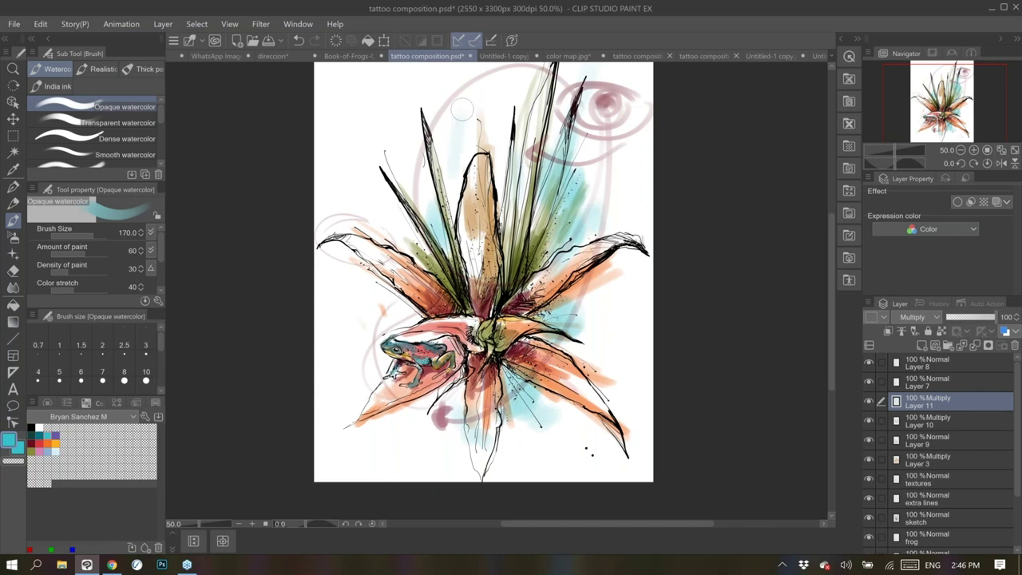
pyautogui.moveTo(411, 311); pyautogui.dragTo(422, 332)
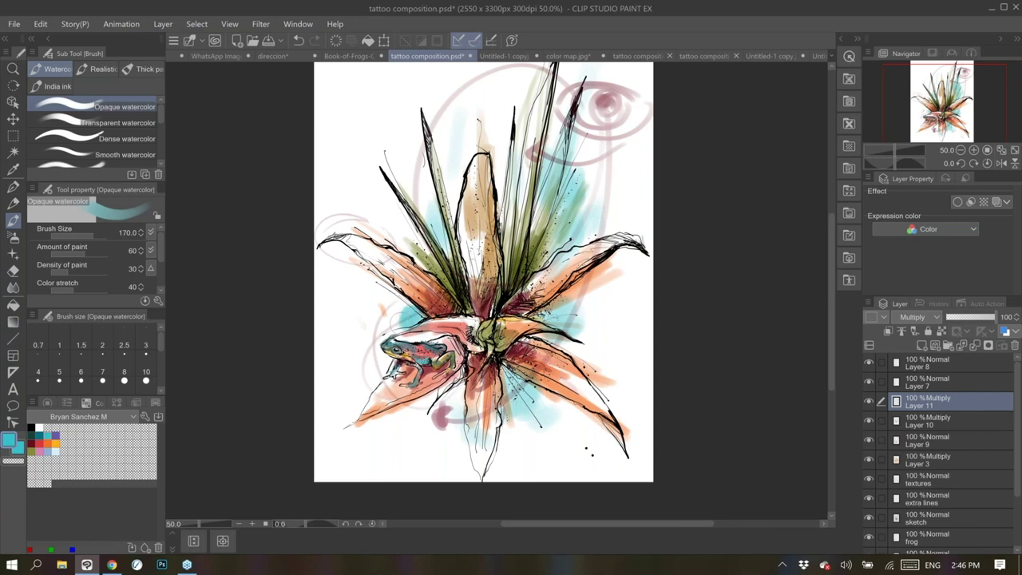
# Touch up the light blue wash left of the center and deepen the washes beside the right leaves in turquoise at brush size 80
pyautogui.moveTo(406, 296); pyautogui.dragTo(425, 326)
pyautogui.press('[')
pyautogui.press('[')
pyautogui.press('[')
pyautogui.press('[')
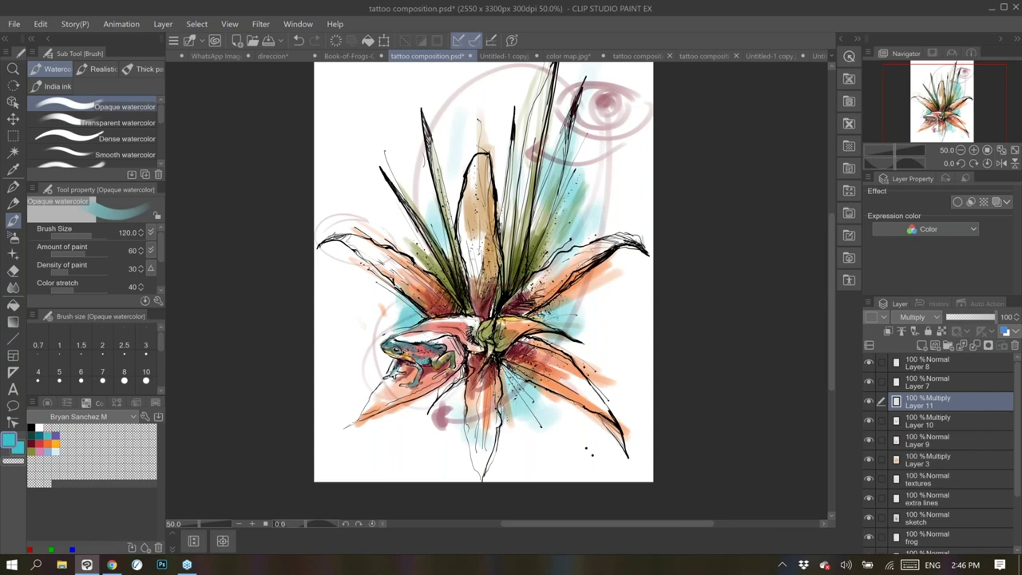
pyautogui.click(40, 433)
pyautogui.moveTo(547, 307); pyautogui.dragTo(559, 323)
pyautogui.moveTo(558, 241)
pyautogui.mouseDown()
pyautogui.moveTo(540, 263)
pyautogui.moveTo(577, 211)
pyautogui.mouseUp()
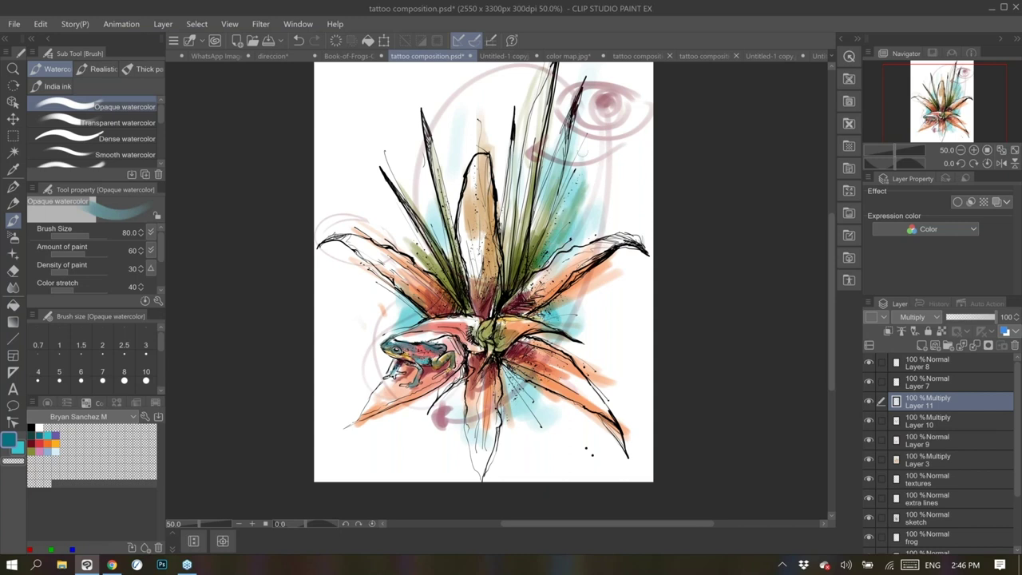
pyautogui.moveTo(555, 304)
pyautogui.mouseDown()
pyautogui.moveTo(561, 319)
pyautogui.moveTo(572, 297)
pyautogui.moveTo(599, 285)
pyautogui.moveTo(593, 271)
pyautogui.mouseUp()
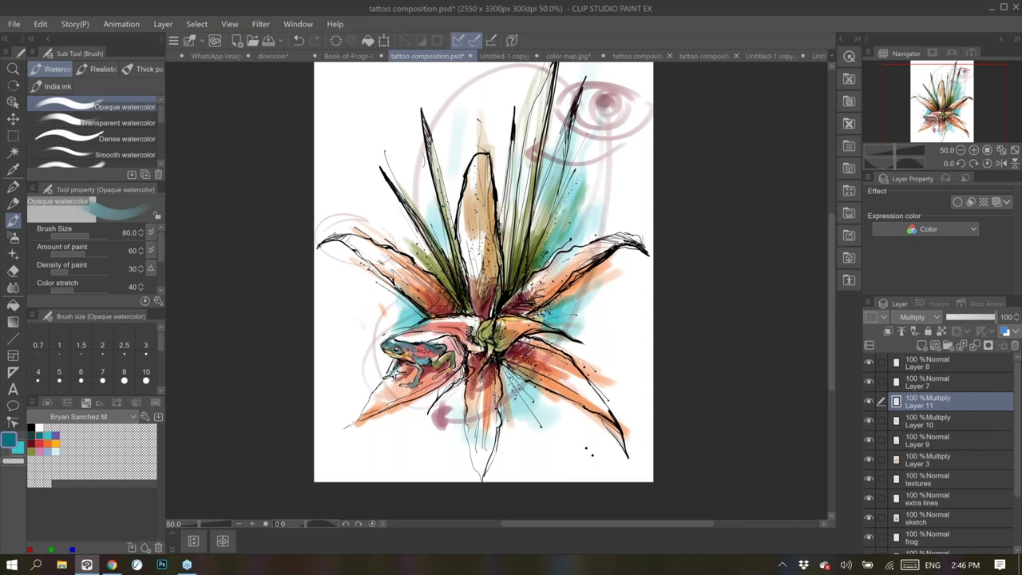
# Pick dark turquoise and paint shading between the right leaves, along the right and left spikes, and a drip beside the bottom leaf
pyautogui.click(38, 430)
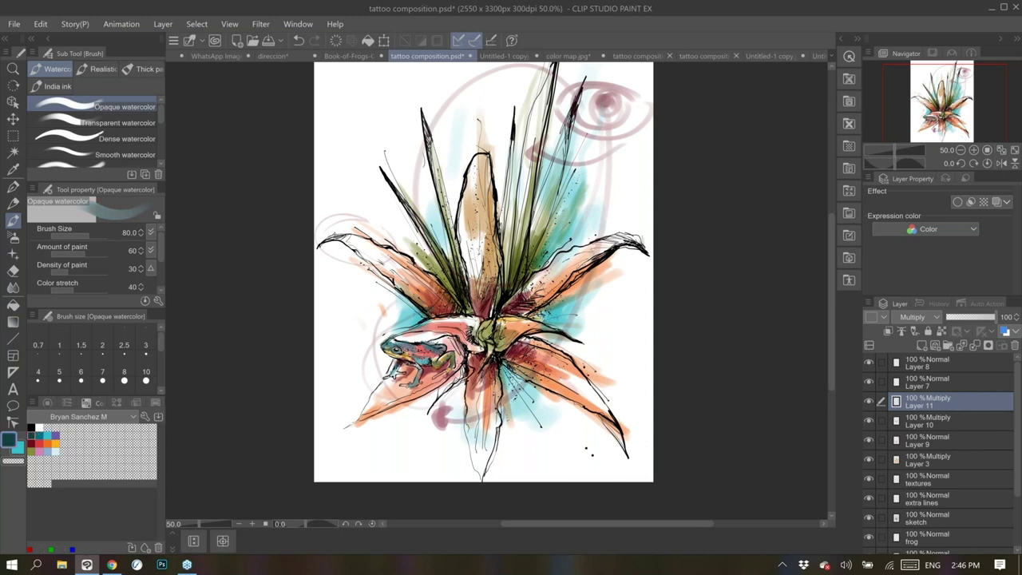
pyautogui.moveTo(503, 371)
pyautogui.mouseDown()
pyautogui.moveTo(506, 394)
pyautogui.moveTo(517, 388)
pyautogui.moveTo(515, 367)
pyautogui.mouseUp()
pyautogui.moveTo(539, 321); pyautogui.dragTo(554, 304)
pyautogui.moveTo(551, 325); pyautogui.dragTo(535, 306)
pyautogui.moveTo(601, 158)
pyautogui.mouseDown()
pyautogui.moveTo(611, 110)
pyautogui.moveTo(588, 77)
pyautogui.mouseUp()
pyautogui.moveTo(450, 255); pyautogui.dragTo(444, 231)
pyautogui.click(455, 273)
pyautogui.moveTo(462, 377); pyautogui.dragTo(457, 413)
pyautogui.moveTo(458, 366); pyautogui.dragTo(449, 427)
pyautogui.moveTo(455, 388)
pyautogui.mouseDown()
pyautogui.moveTo(441, 478)
pyautogui.moveTo(412, 476)
pyautogui.moveTo(445, 388)
pyautogui.mouseUp()
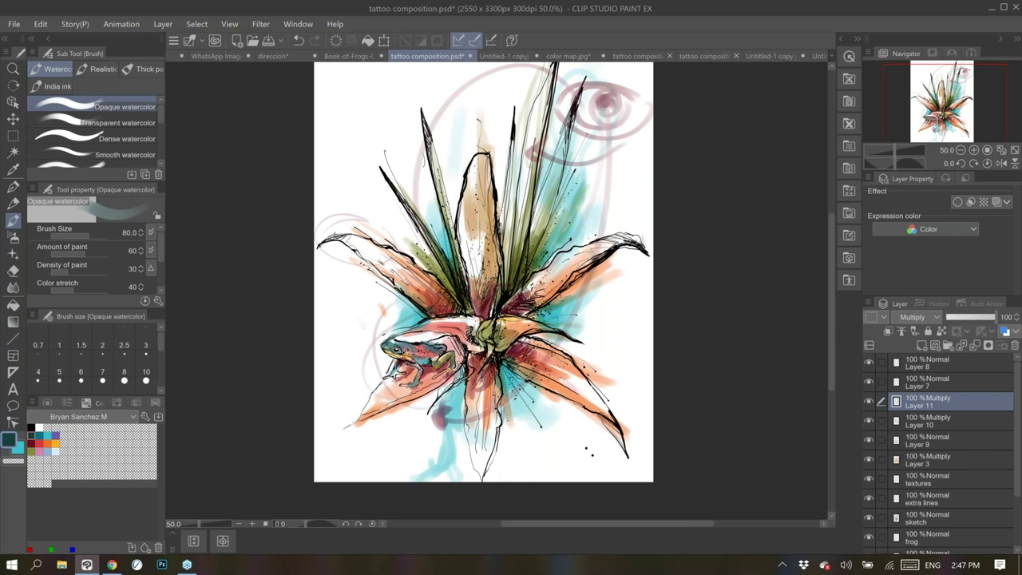
# Add more turquoise strokes over the right spikes, left of the center, and in loose marks beneath the frog
pyautogui.moveTo(557, 112); pyautogui.dragTo(546, 159)
pyautogui.moveTo(572, 211)
pyautogui.mouseDown()
pyautogui.moveTo(555, 227)
pyautogui.moveTo(555, 249)
pyautogui.mouseUp()
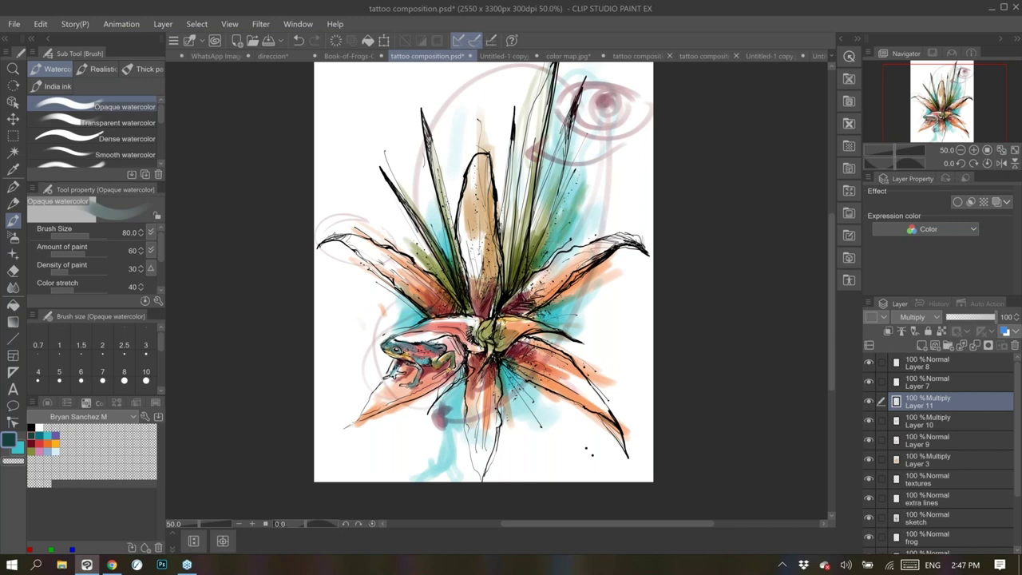
pyautogui.moveTo(431, 410); pyautogui.dragTo(443, 394)
pyautogui.moveTo(406, 300); pyautogui.dragTo(420, 327)
pyautogui.moveTo(437, 406)
pyautogui.mouseDown()
pyautogui.moveTo(408, 431)
pyautogui.moveTo(416, 446)
pyautogui.mouseUp()
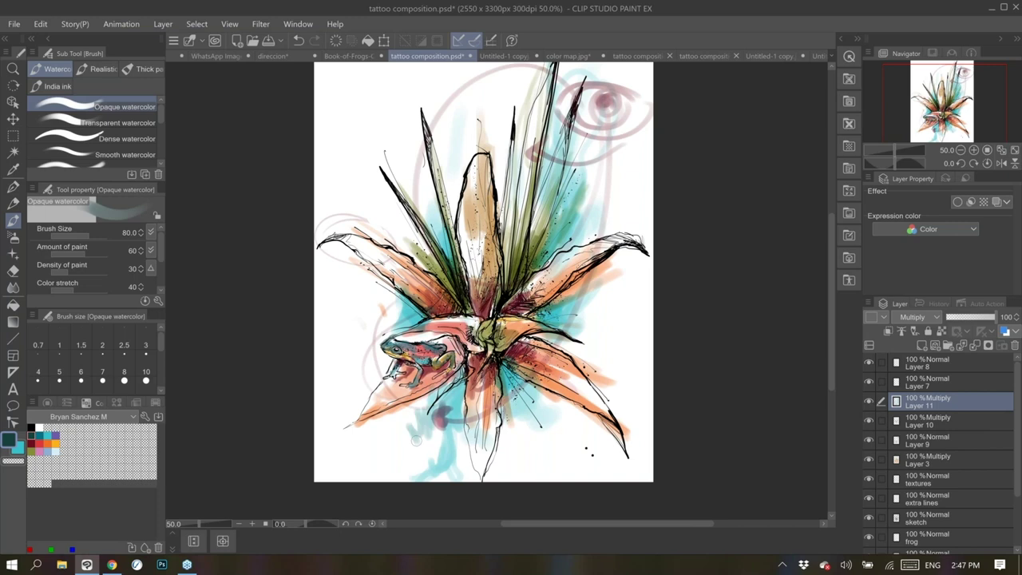
# Add a layer and sketch thin composition flow curves through and around the plant with the G-pen at size 20
pyautogui.click(920, 344)
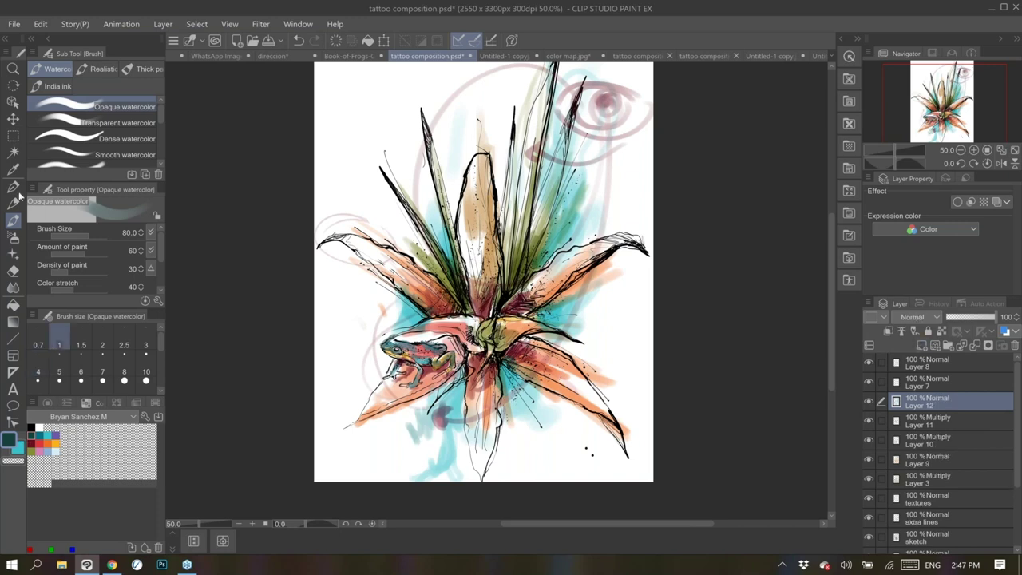
pyautogui.click(12, 187)
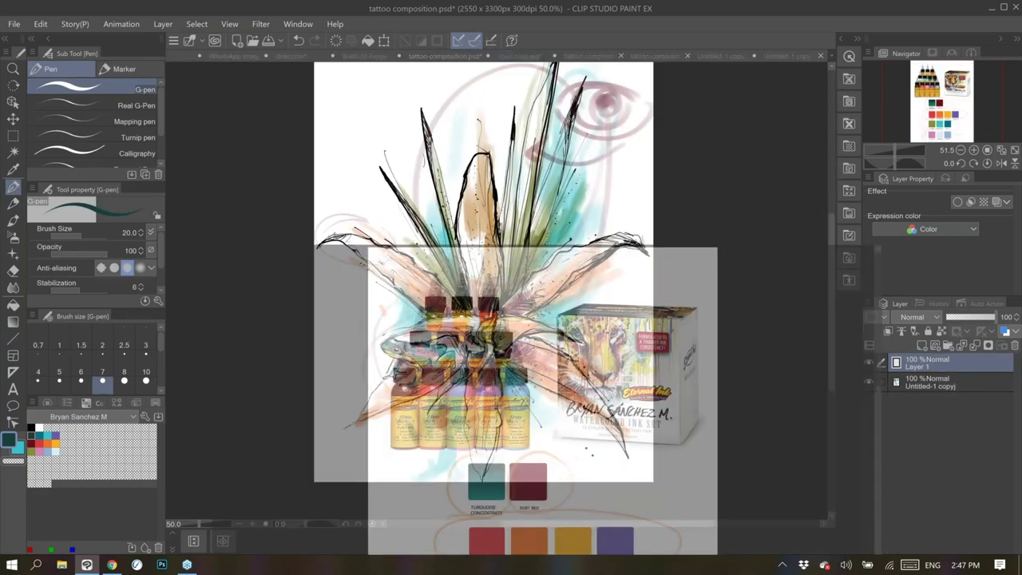
pyautogui.click(599, 223)
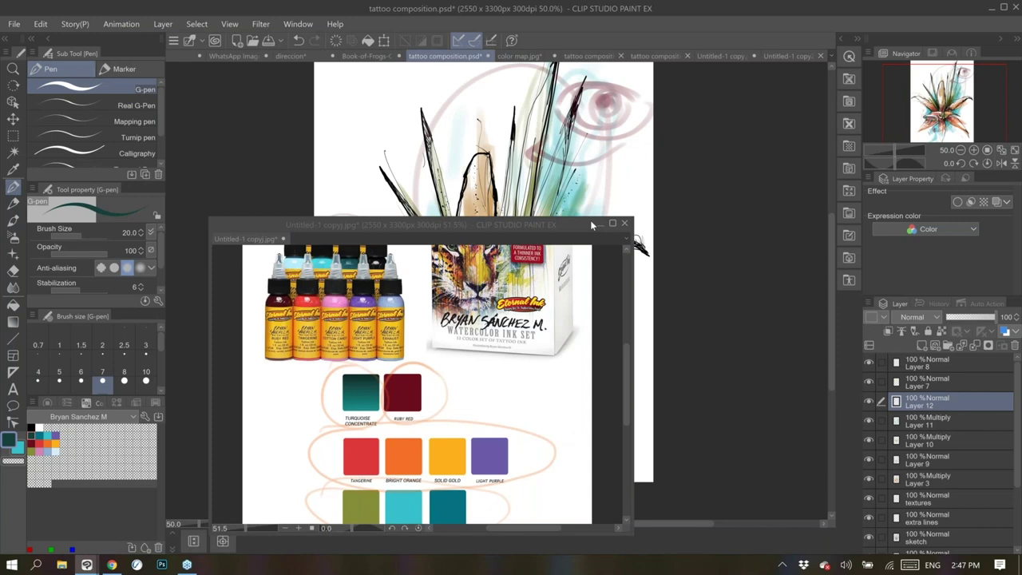
pyautogui.click(591, 222)
pyautogui.moveTo(525, 375); pyautogui.dragTo(506, 464)
pyautogui.moveTo(531, 402); pyautogui.dragTo(471, 252)
pyautogui.moveTo(418, 73); pyautogui.dragTo(364, 420)
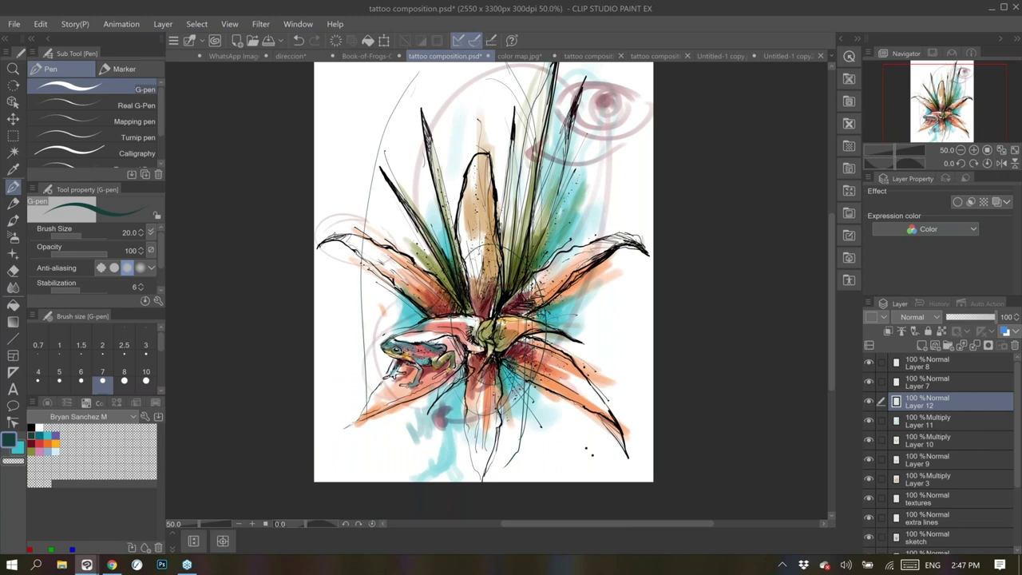
pyautogui.moveTo(364, 300); pyautogui.dragTo(437, 431)
# Switch to the arm photo document, add a layer, and sketch thin spike lines up the arm from the flower's center
pyautogui.click(227, 57)
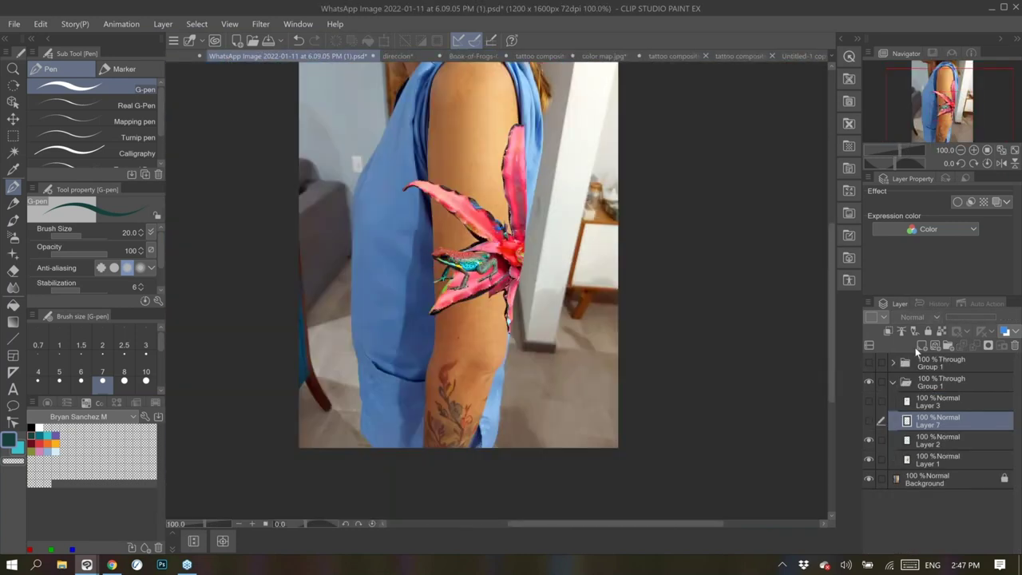
pyautogui.click(918, 346)
pyautogui.moveTo(501, 108); pyautogui.dragTo(511, 223)
pyautogui.moveTo(481, 70); pyautogui.dragTo(499, 146)
pyautogui.moveTo(503, 223)
pyautogui.mouseDown()
pyautogui.moveTo(490, 71)
pyautogui.moveTo(441, 104)
pyautogui.mouseUp()
pyautogui.moveTo(452, 132); pyautogui.dragTo(509, 232)
pyautogui.moveTo(472, 117)
pyautogui.mouseDown()
pyautogui.moveTo(503, 224)
pyautogui.moveTo(478, 215)
pyautogui.moveTo(466, 246)
pyautogui.moveTo(517, 287)
pyautogui.mouseUp()
pyautogui.moveTo(530, 203); pyautogui.dragTo(523, 281)
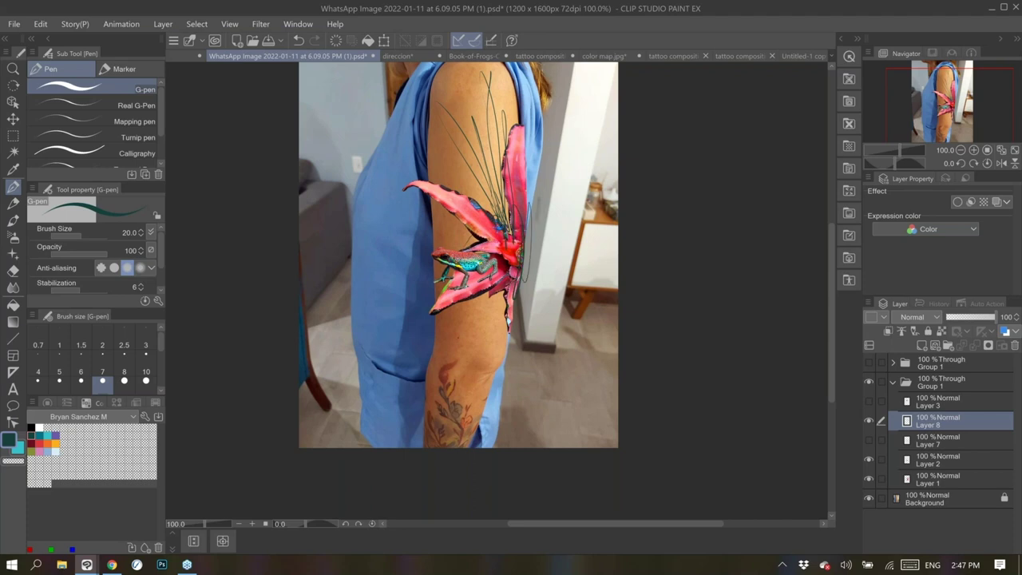
pyautogui.moveTo(498, 219); pyautogui.dragTo(487, 196)
pyautogui.moveTo(499, 149); pyautogui.dragTo(507, 88)
# Paint turquoise watercolor washes at brush size 80 between the spikes and below the flower, and set the layer's blend mode to Multiply
pyautogui.click(13, 222)
pyautogui.moveTo(482, 171)
pyautogui.mouseDown()
pyautogui.moveTo(486, 200)
pyautogui.moveTo(474, 179)
pyautogui.moveTo(497, 89)
pyautogui.moveTo(457, 181)
pyautogui.mouseUp()
pyautogui.moveTo(485, 301)
pyautogui.mouseDown()
pyautogui.moveTo(459, 322)
pyautogui.moveTo(436, 377)
pyautogui.moveTo(433, 369)
pyautogui.mouseUp()
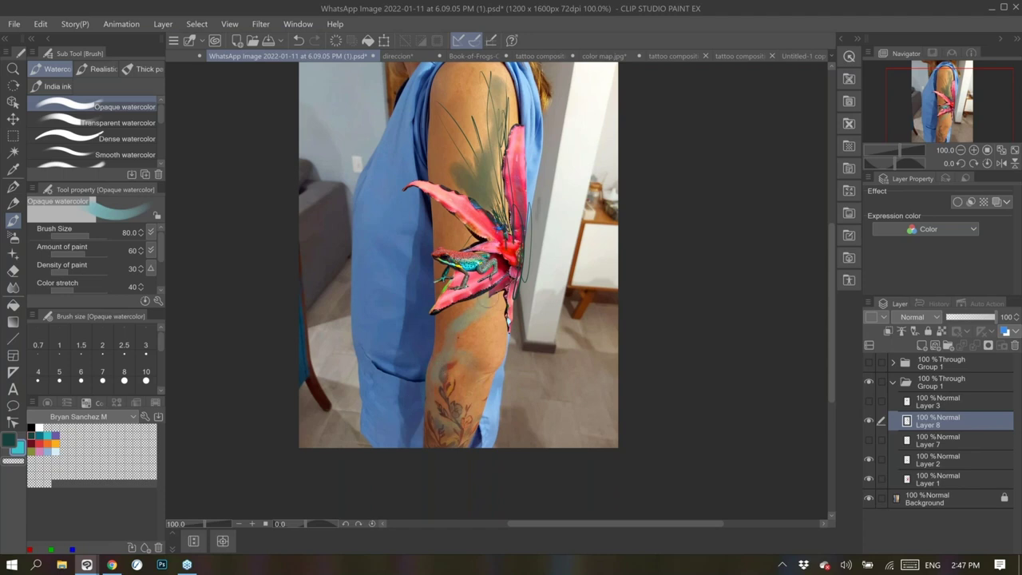
pyautogui.moveTo(487, 192); pyautogui.dragTo(499, 87)
pyautogui.click(914, 317)
pyautogui.click(914, 42)
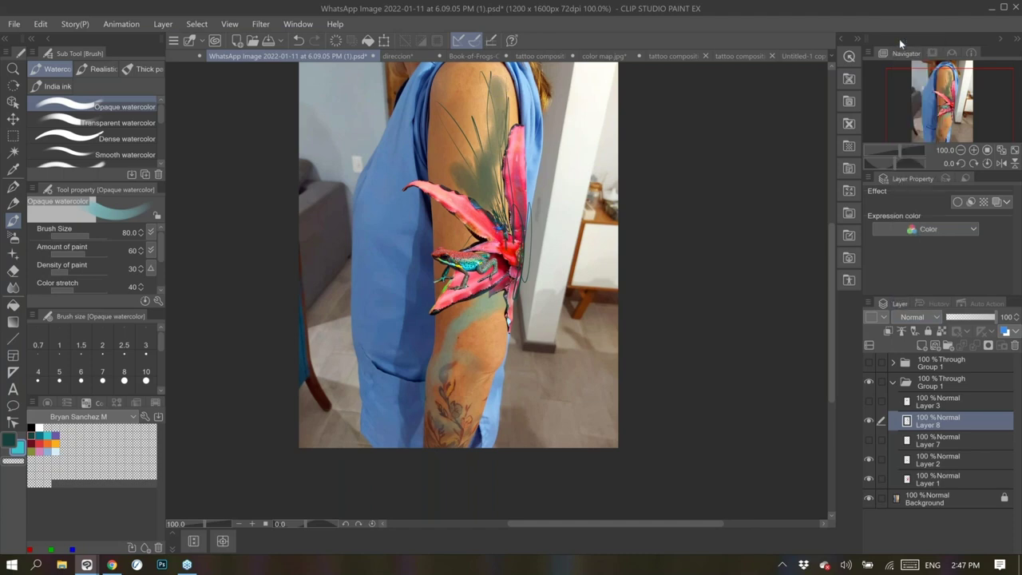
pyautogui.moveTo(492, 327); pyautogui.dragTo(475, 332)
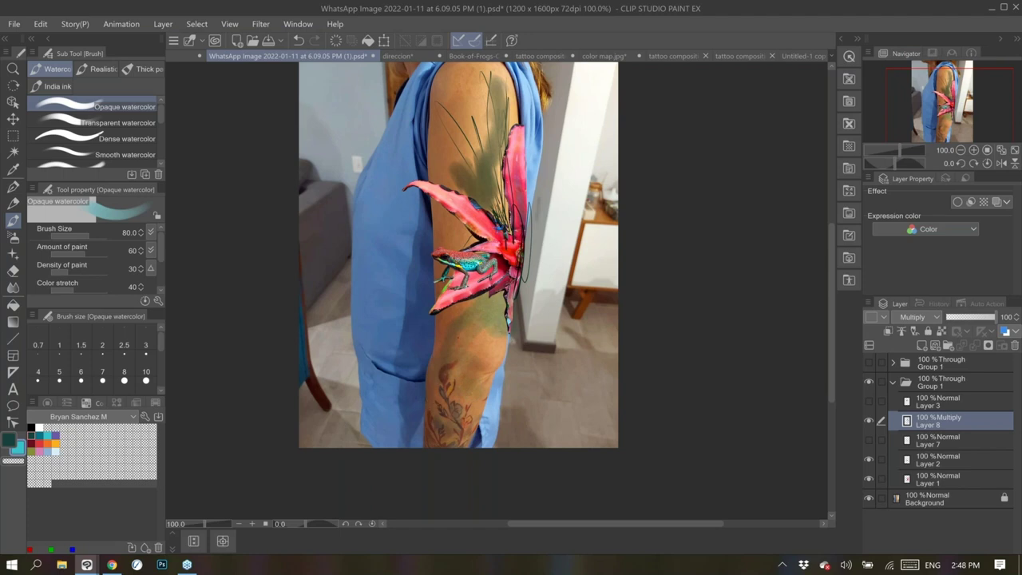
# Outline the elbow area and the forearm's inner edge below the flower with G-pen curves
pyautogui.click(13, 186)
pyautogui.moveTo(502, 327); pyautogui.dragTo(508, 342)
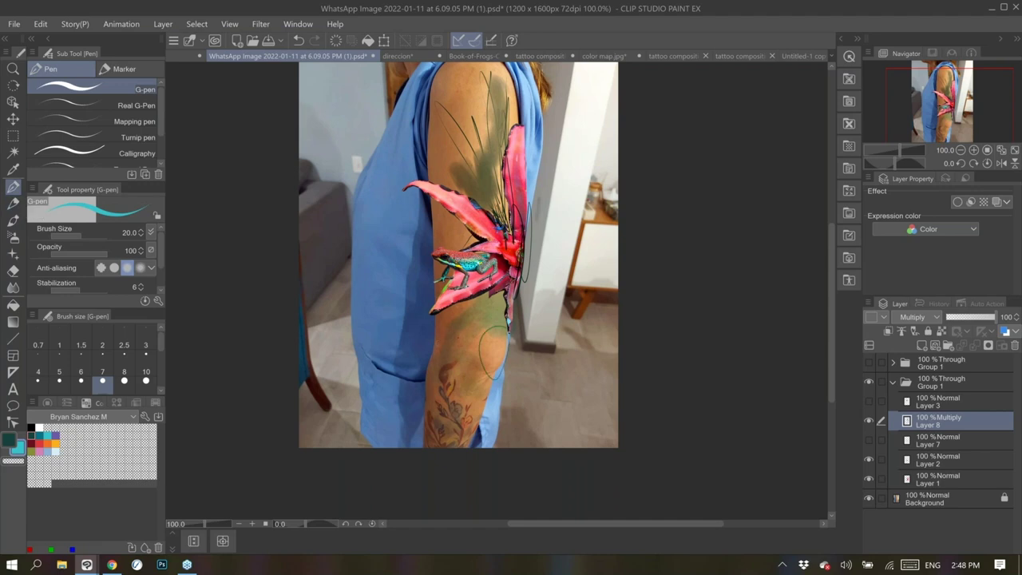
pyautogui.moveTo(431, 366); pyautogui.dragTo(438, 306)
# Move the frog layer off the flower and down onto the outlined elbow area
pyautogui.click(869, 459)
pyautogui.click(938, 459)
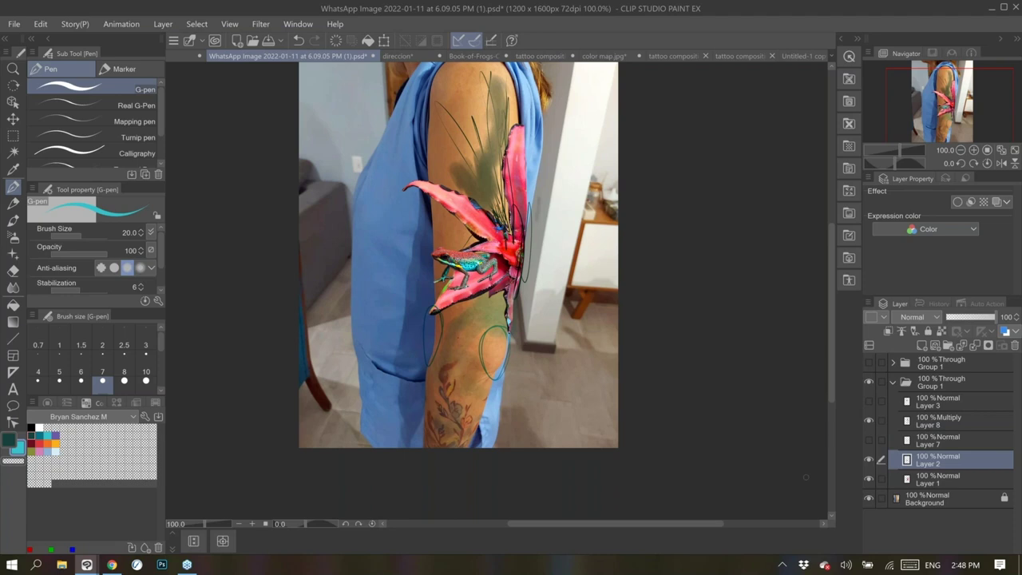
pyautogui.click(13, 118)
pyautogui.moveTo(463, 273); pyautogui.dragTo(423, 341)
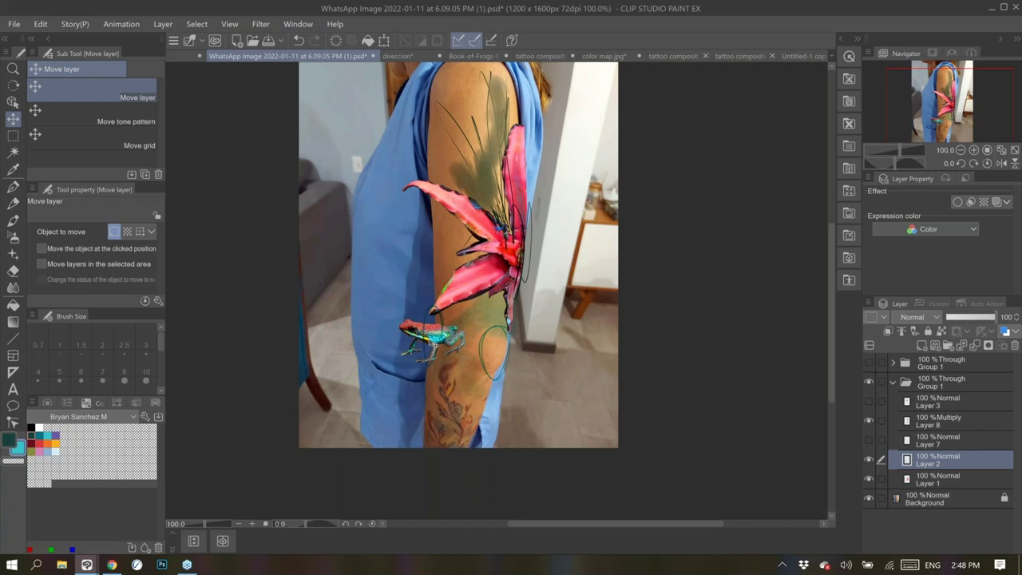
pyautogui.moveTo(434, 344); pyautogui.dragTo(504, 356)
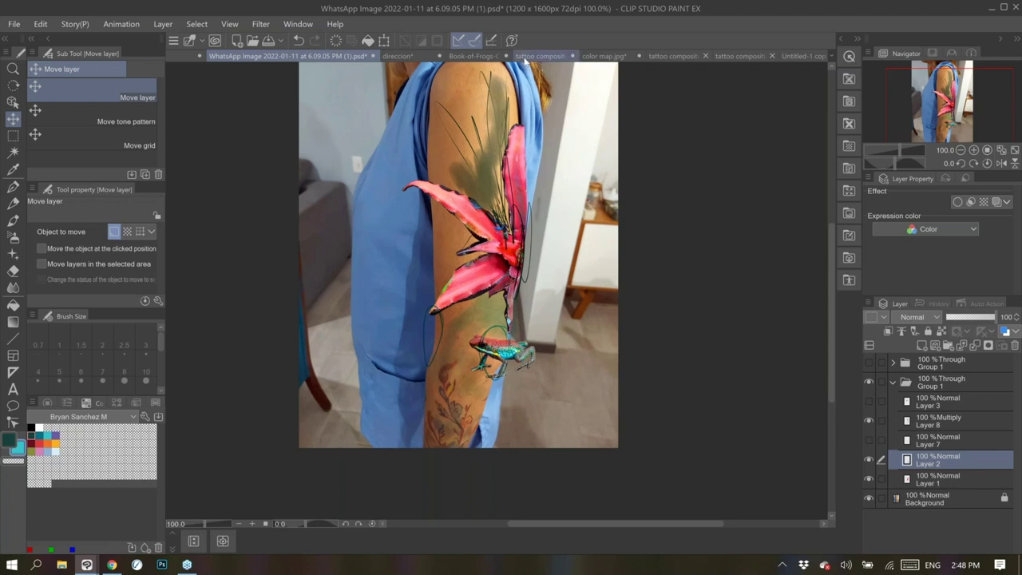
# Return to the tattoo composition document and hide the layer with the flow curves
pyautogui.click(516, 57)
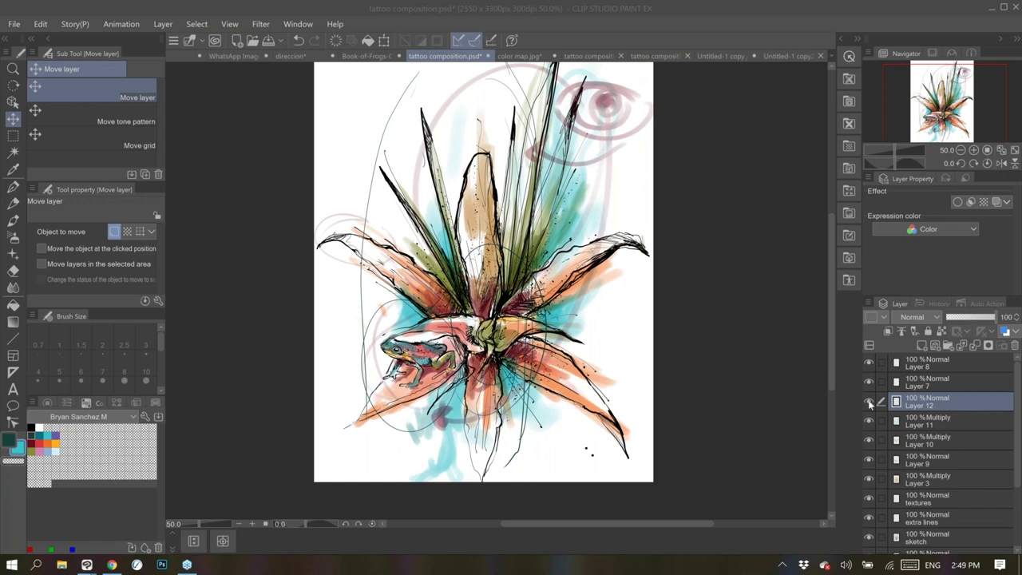
pyautogui.click(868, 405)
pyautogui.click(868, 404)
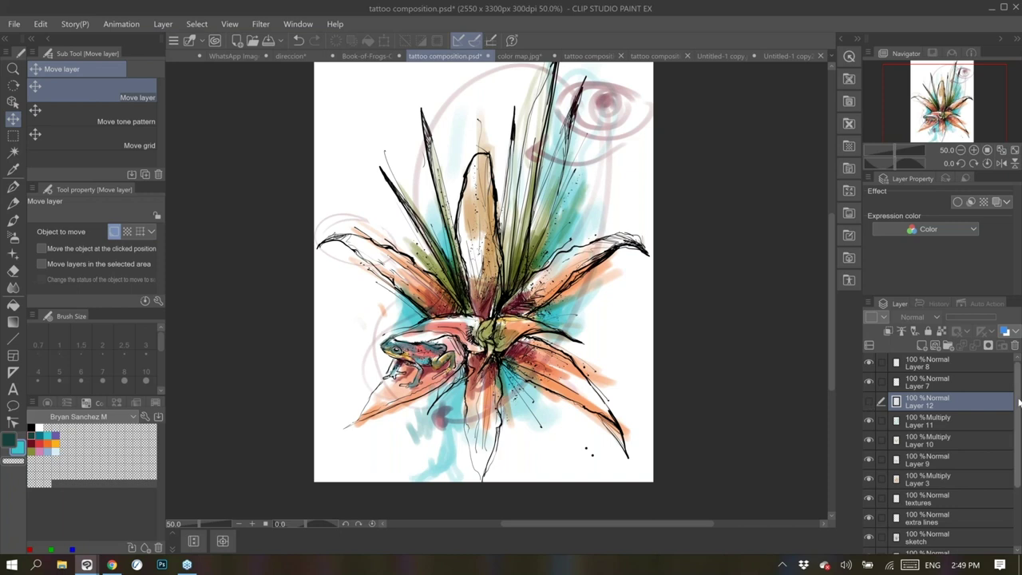
pyautogui.scroll(-2, 1010, 408)
pyautogui.scroll(2, 1016, 381)
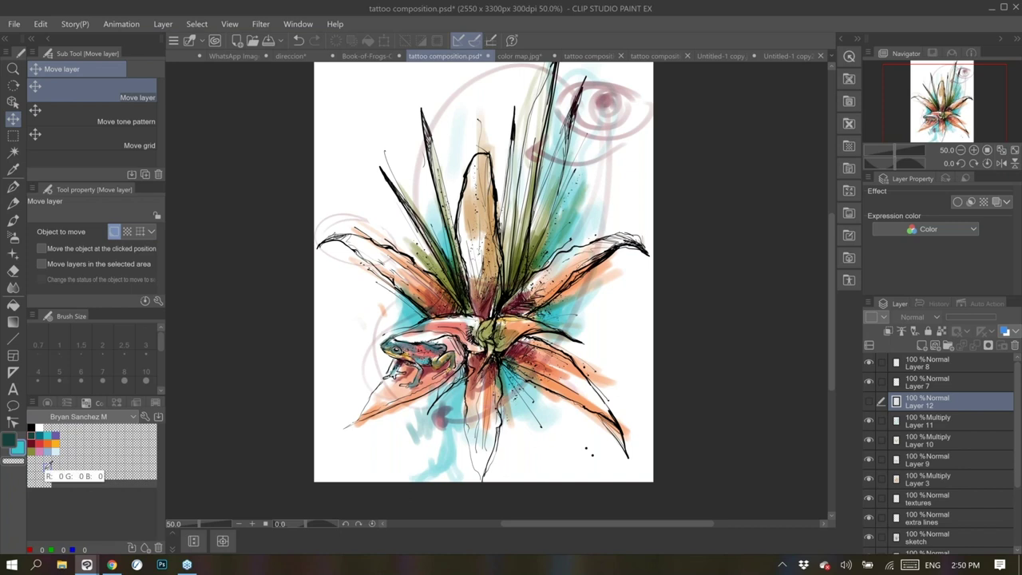
# Select the G-pen and choose black from the color set
pyautogui.click(47, 466)
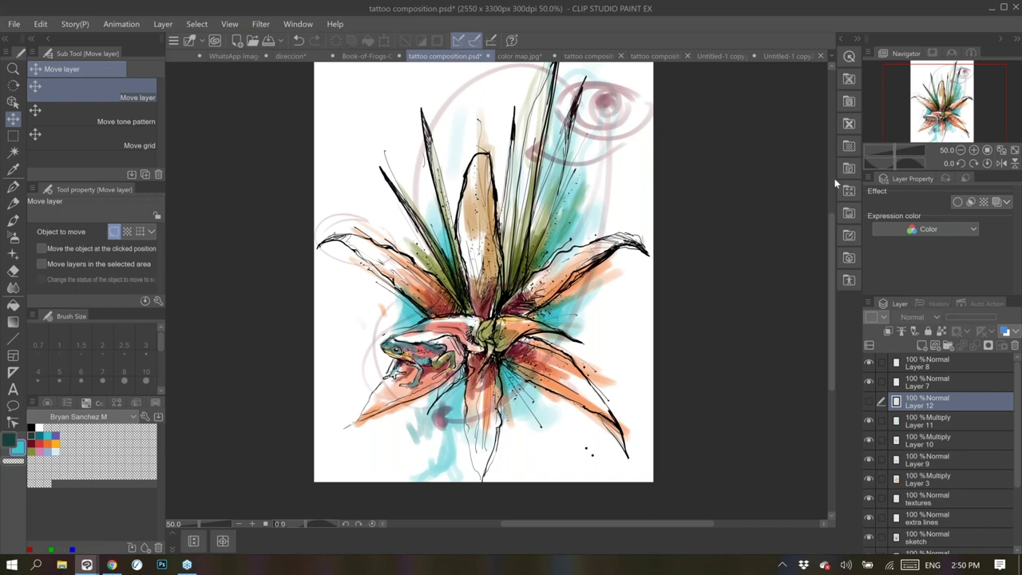
pyautogui.hotkey('alt', 'Tab')
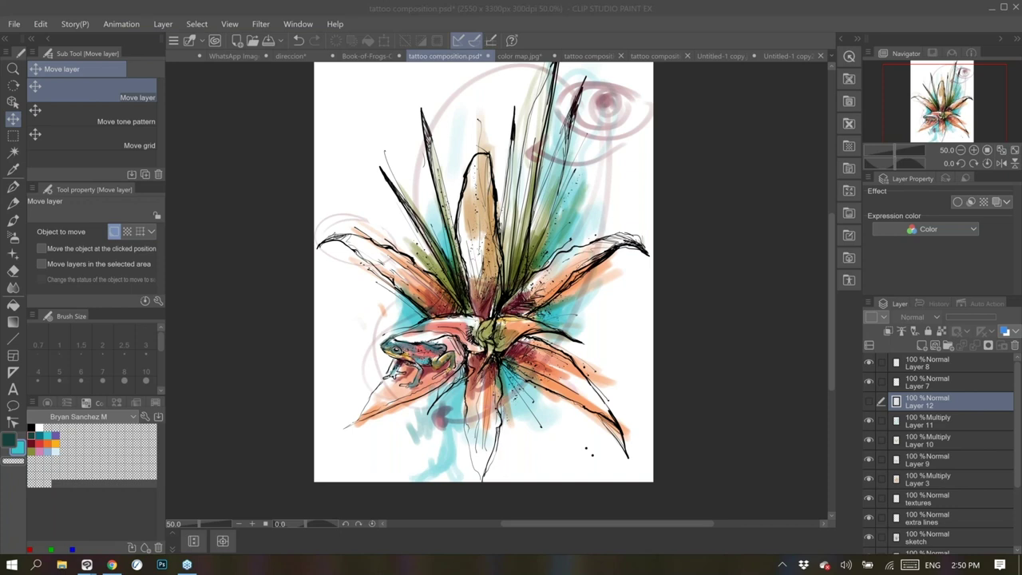
pyautogui.click(13, 186)
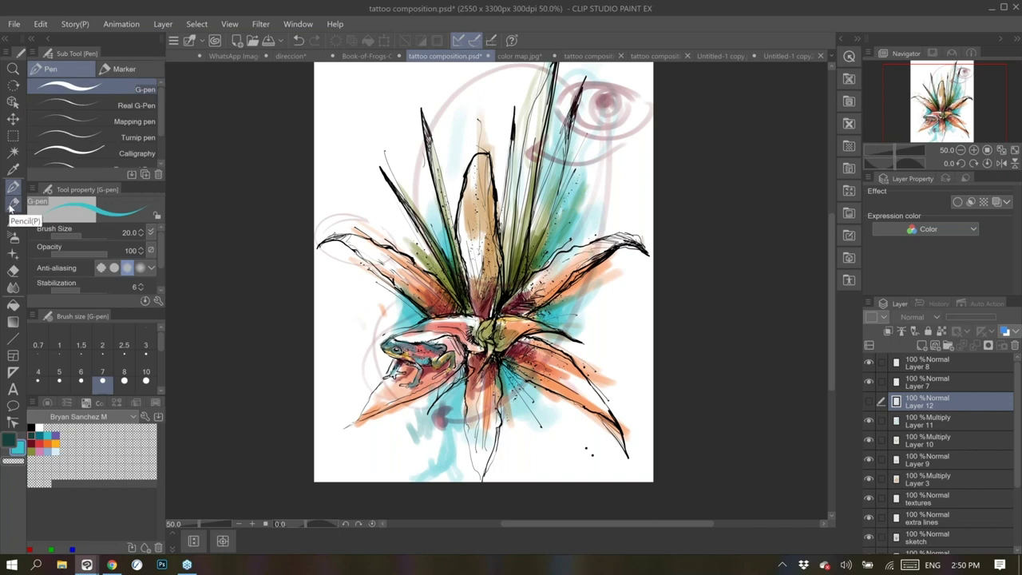
pyautogui.click(32, 426)
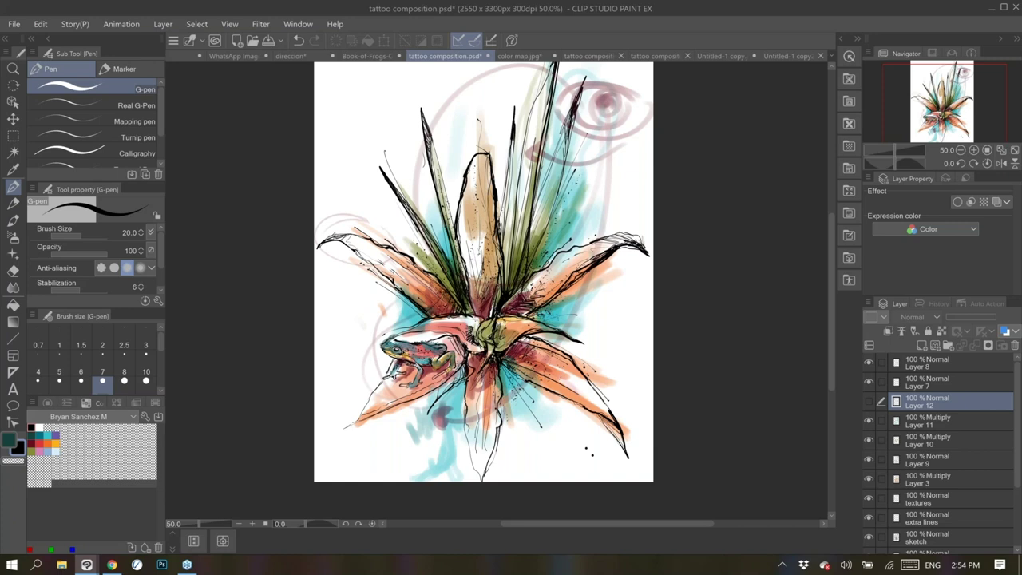
# In the arm photo document, hide the spike wash and frog layers in Group 1, keeping only the flower layer displayed on the arm
pyautogui.click(224, 57)
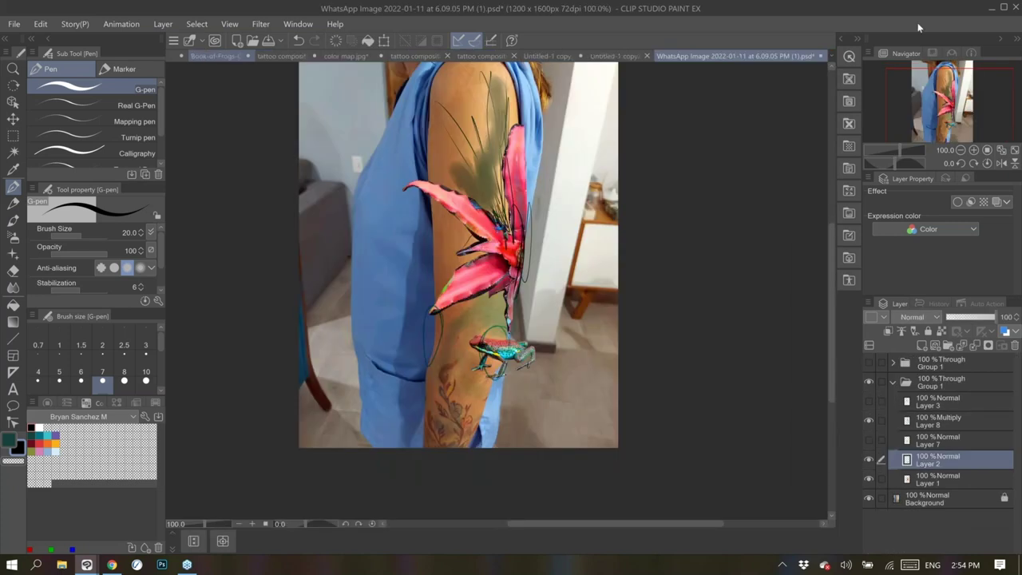
pyautogui.click(894, 383)
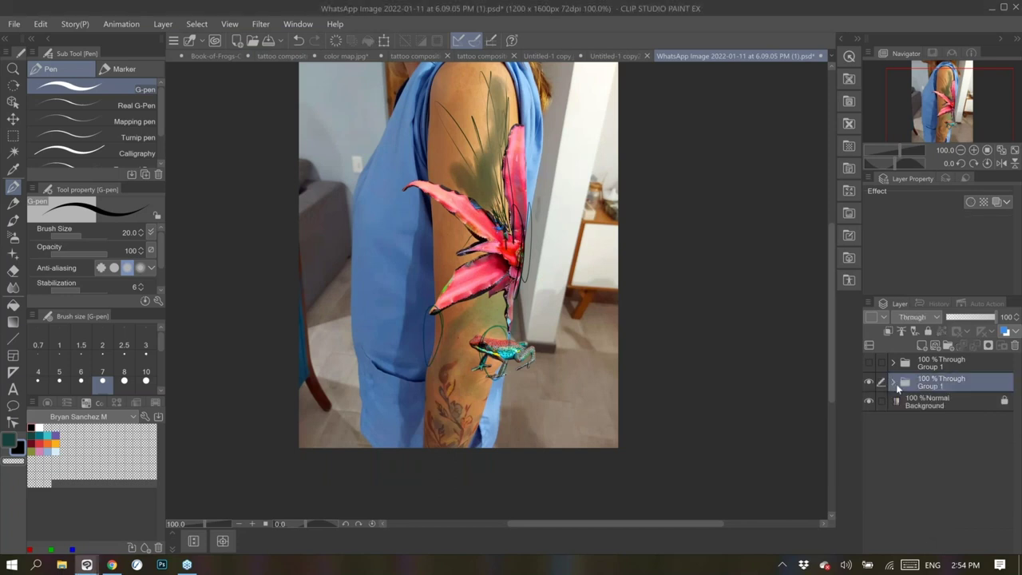
pyautogui.click(894, 382)
pyautogui.click(869, 439)
pyautogui.click(868, 421)
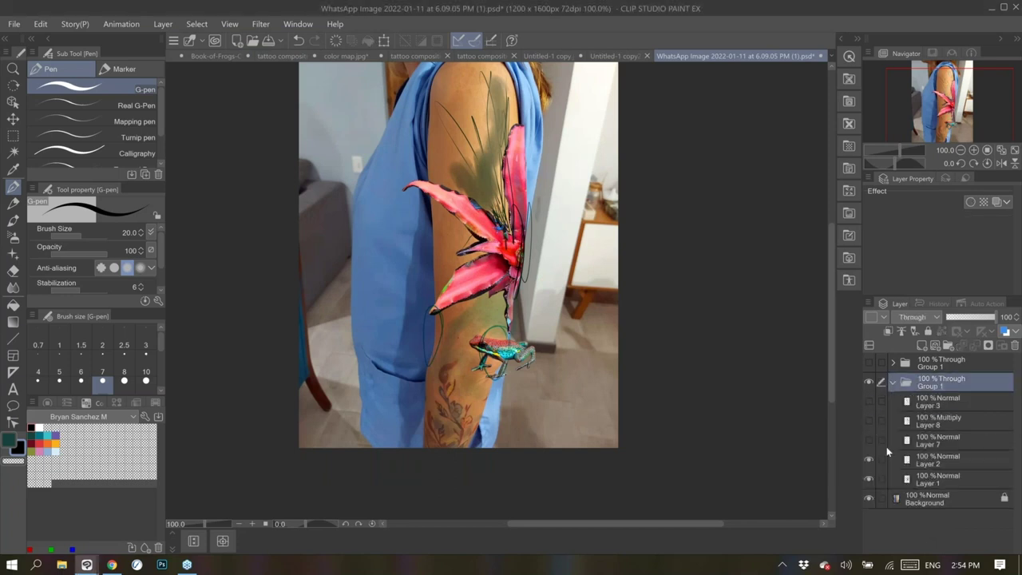
pyautogui.click(868, 460)
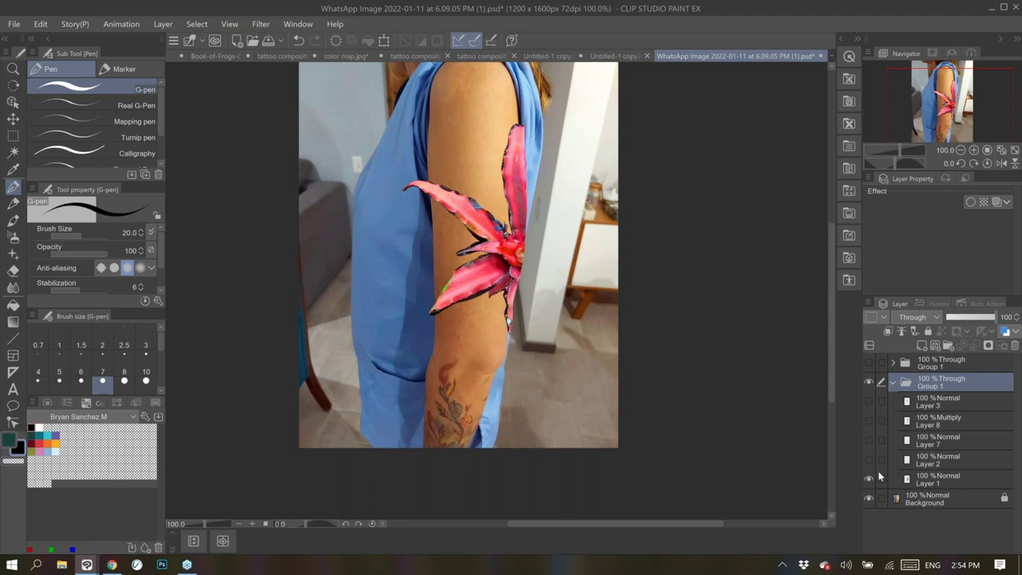
pyautogui.click(870, 479)
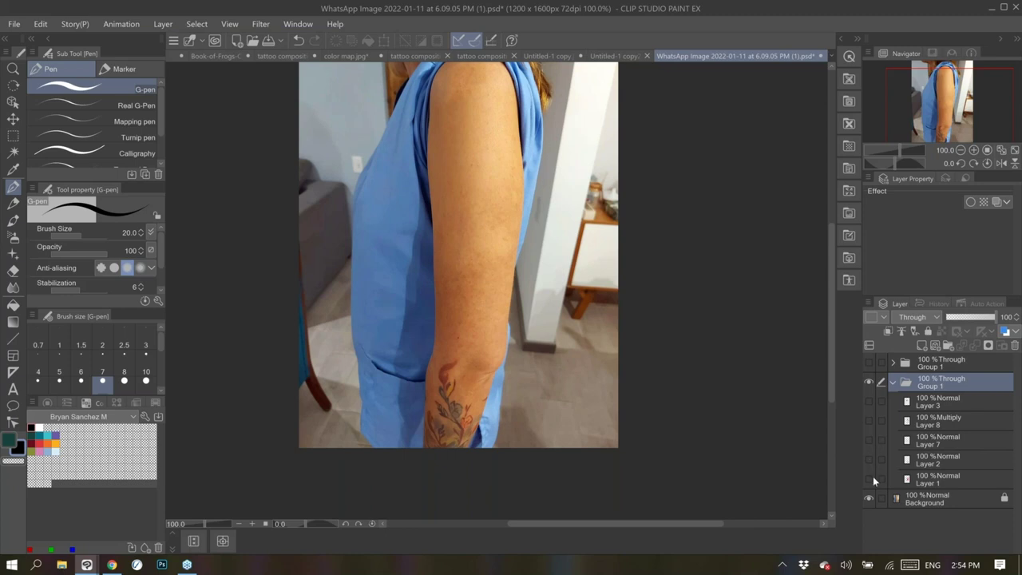
pyautogui.click(869, 478)
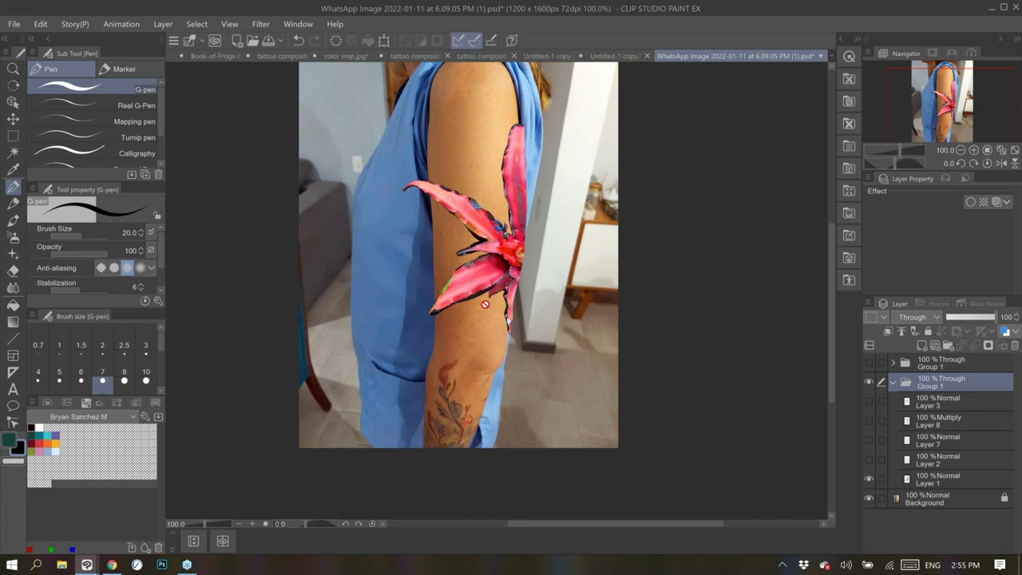
# Switch to Chrome and bring up the frog tattoo image search results
pyautogui.click(113, 564)
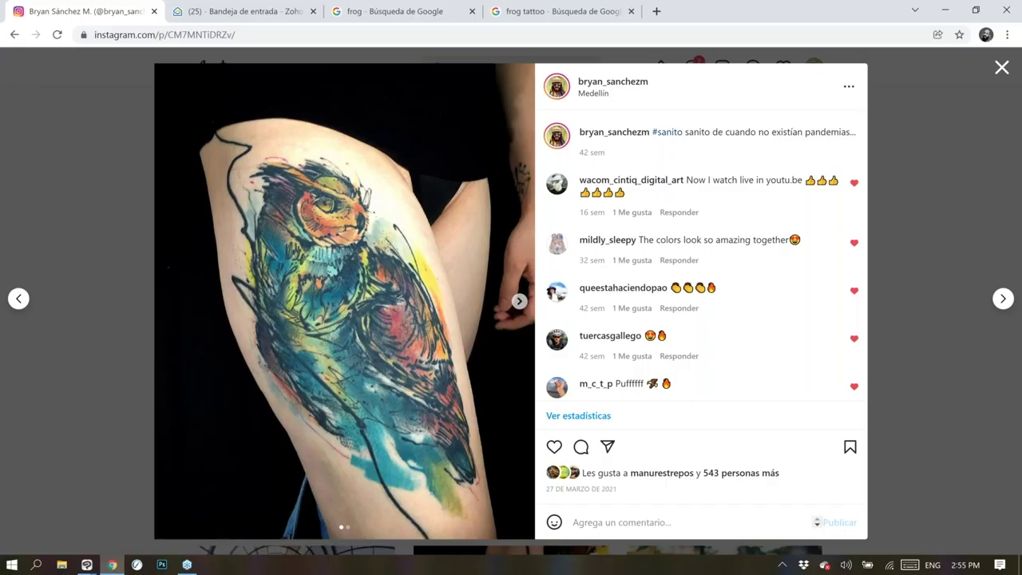
pyautogui.click(563, 11)
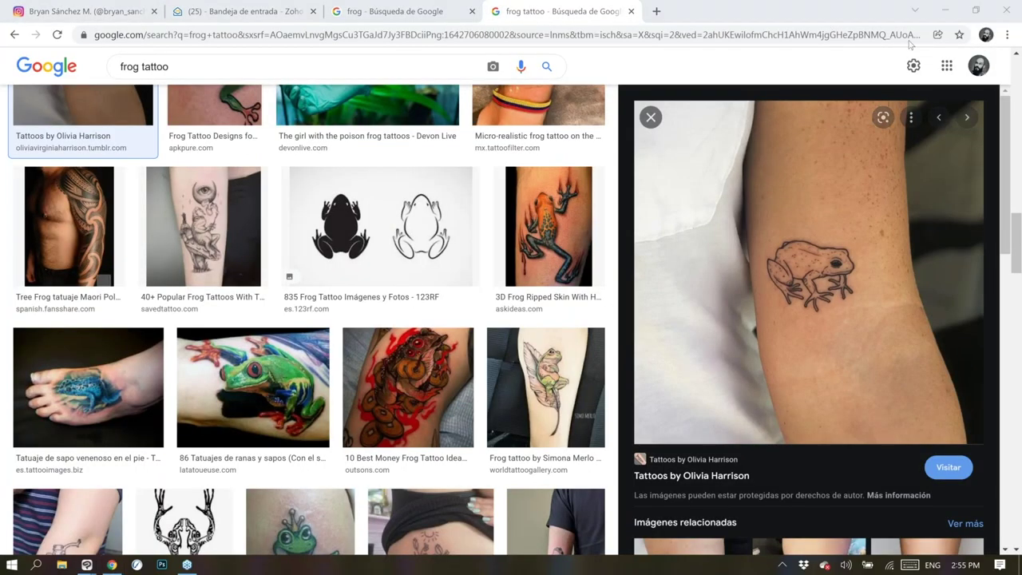
# Enlarge the green red-eyed tree frog tattoo result, open a related forearm frog tattoo, and look over its related images
pyautogui.click(211, 401)
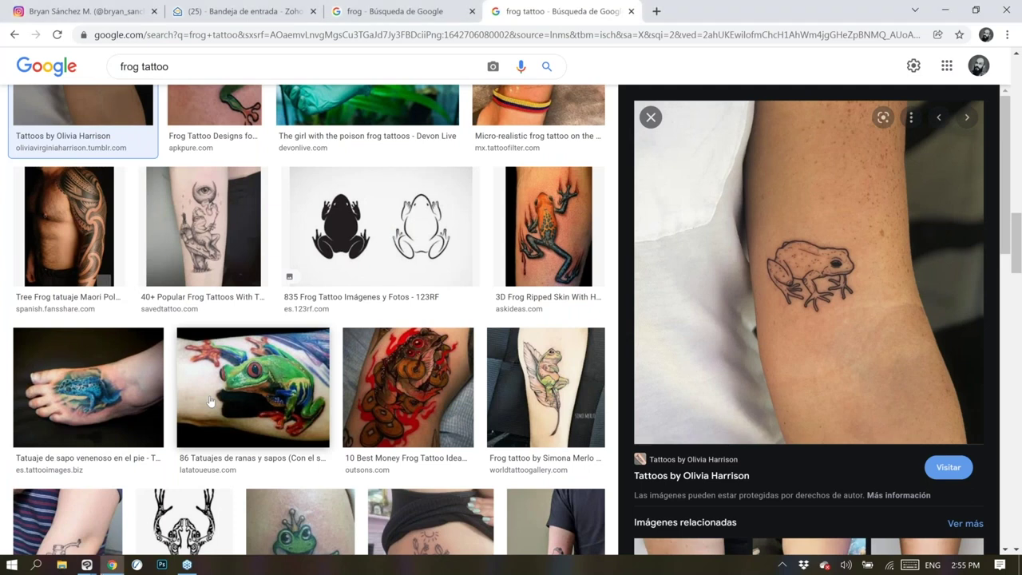
pyautogui.click(210, 401)
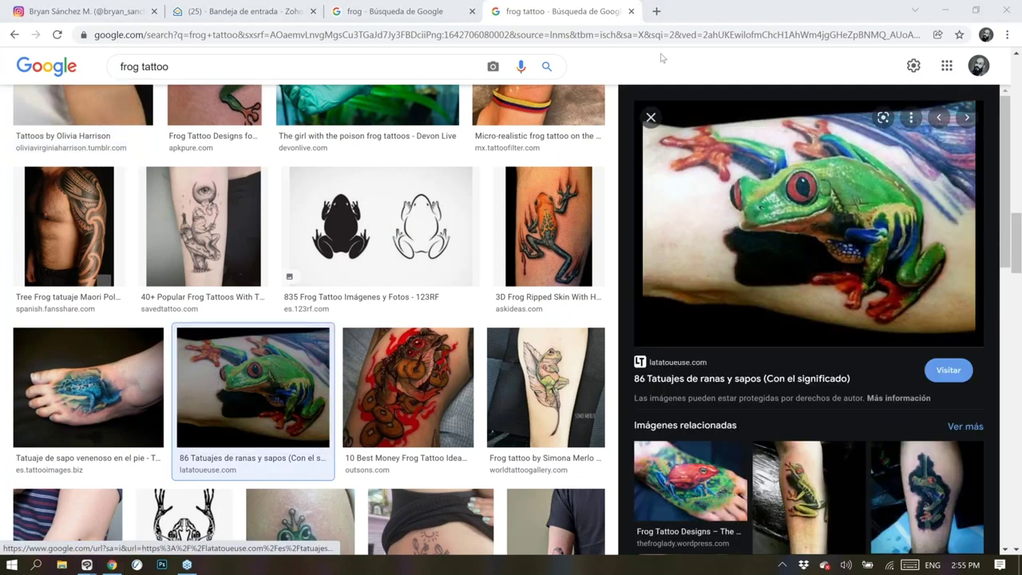
pyautogui.click(806, 497)
pyautogui.scroll(-2, 807, 399)
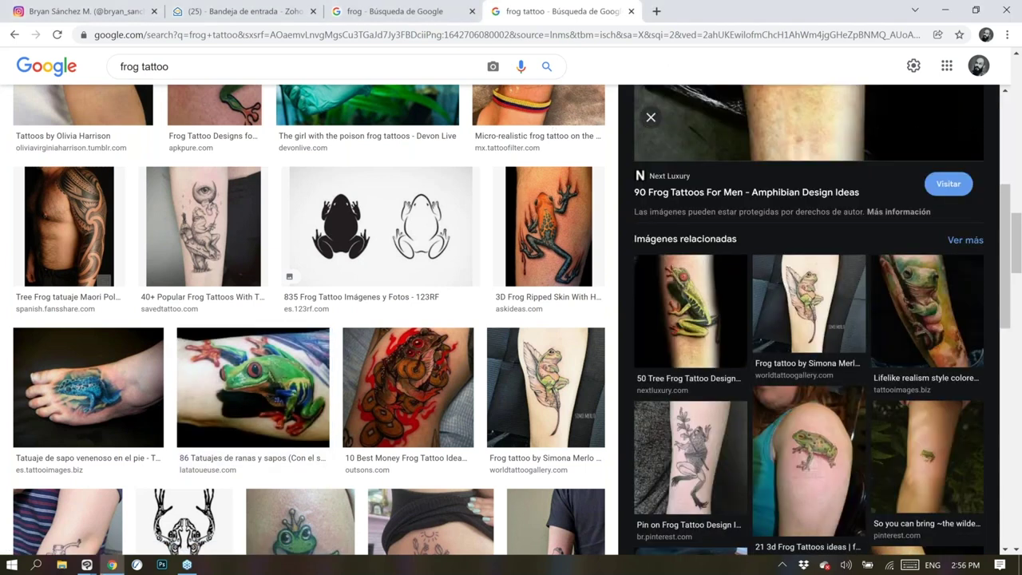
# Compare the real frog photo results with the frog tattoo results and switch back to the arm photo in Clip Studio Paint
pyautogui.click(376, 15)
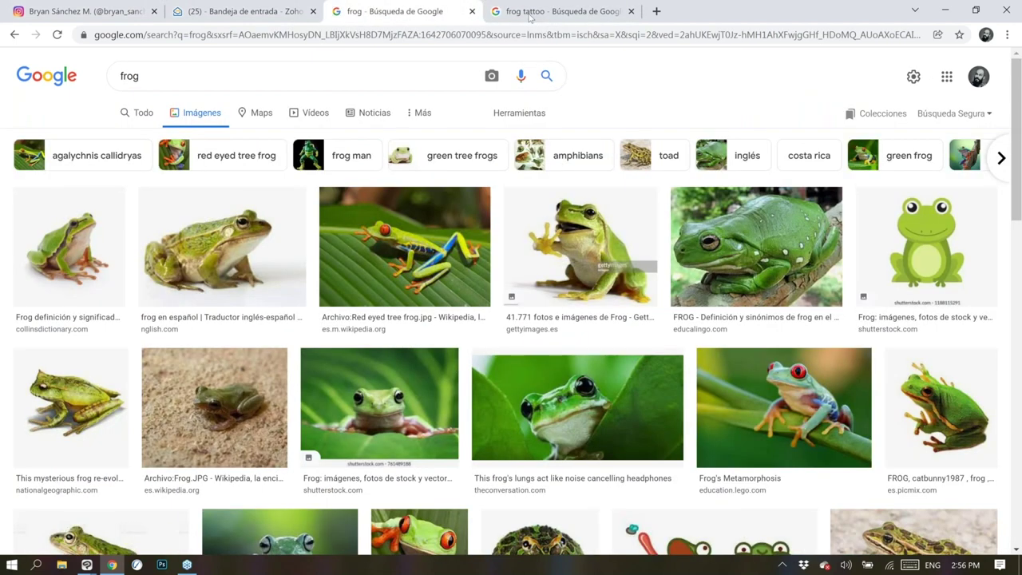
pyautogui.click(529, 15)
pyautogui.scroll(-3, 894, 395)
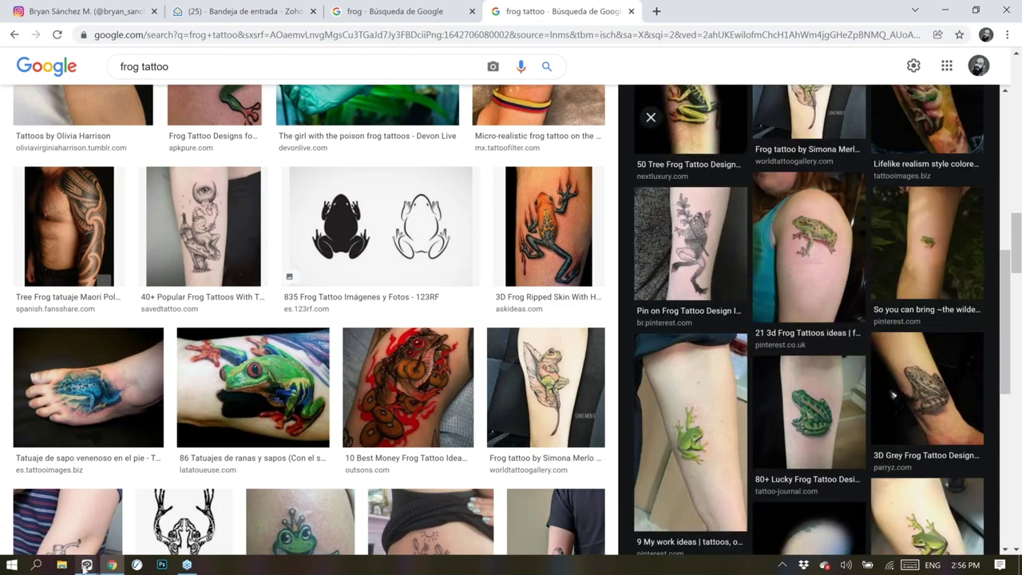
pyautogui.click(85, 565)
pyautogui.click(72, 507)
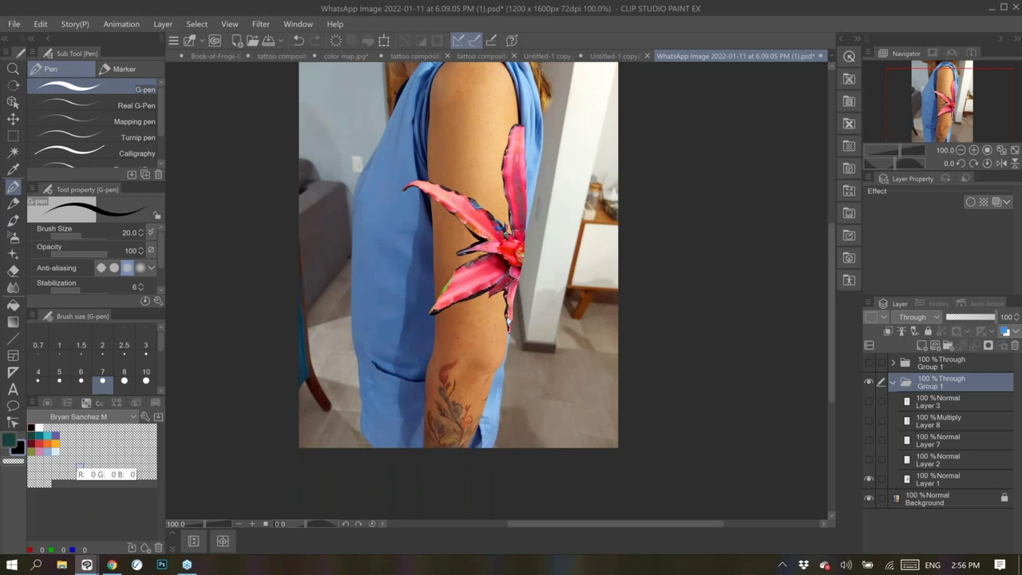
# Switch to Chrome and open flickr.com in a new tab
pyautogui.click(110, 565)
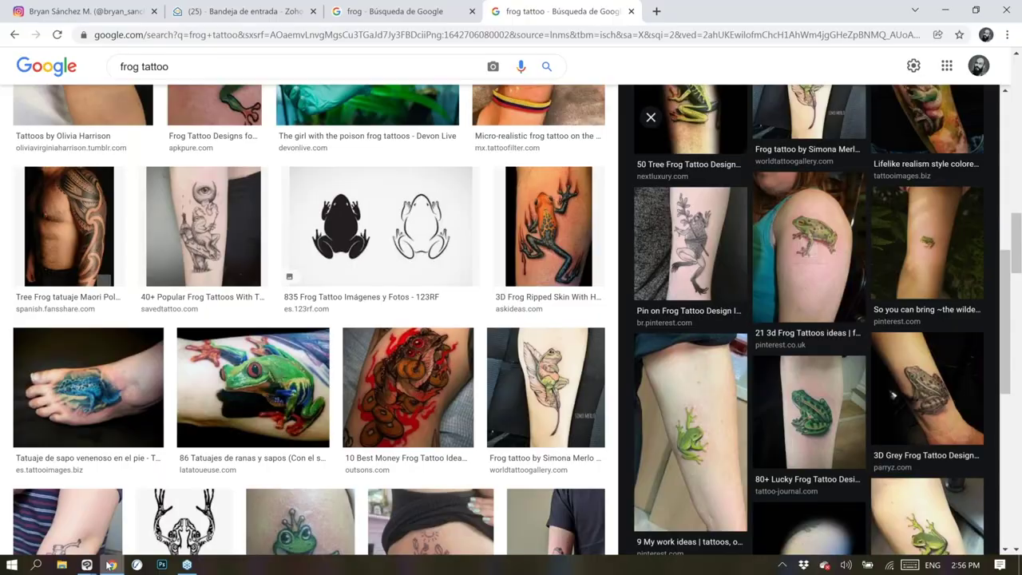
pyautogui.hotkey('ctrl', 't')
pyautogui.write('flickr.')
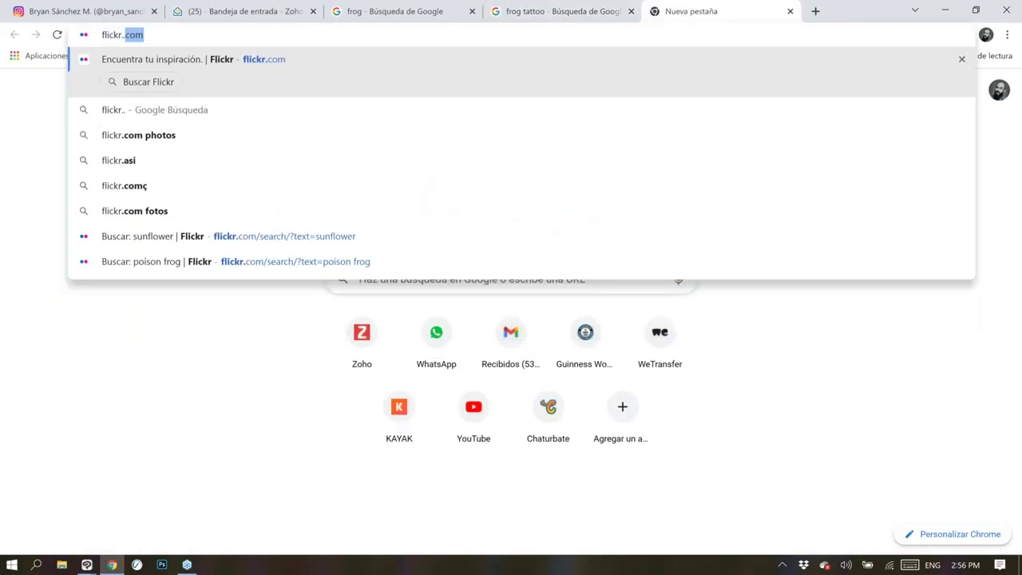
pyautogui.write('com')
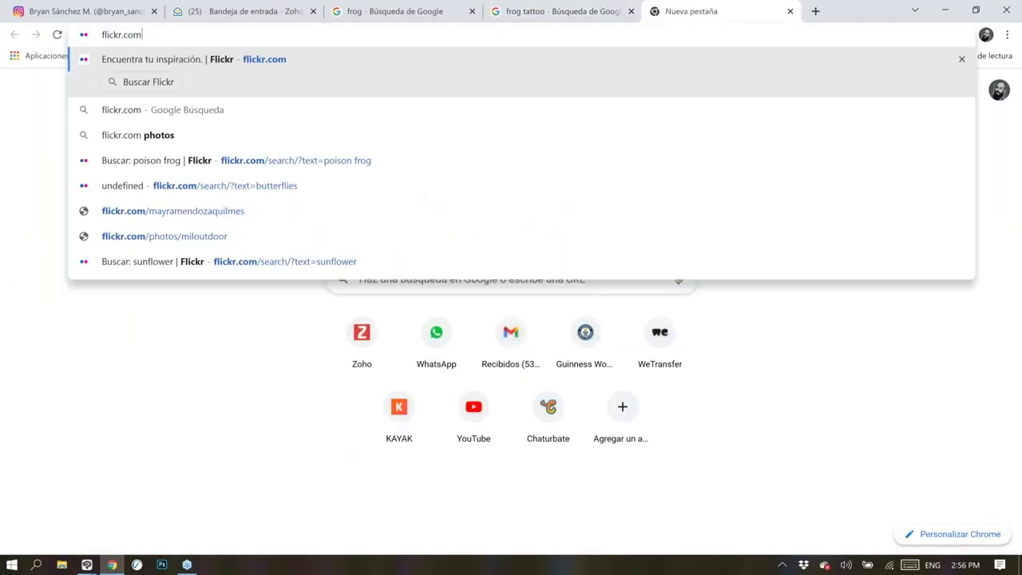
pyautogui.press('Return')
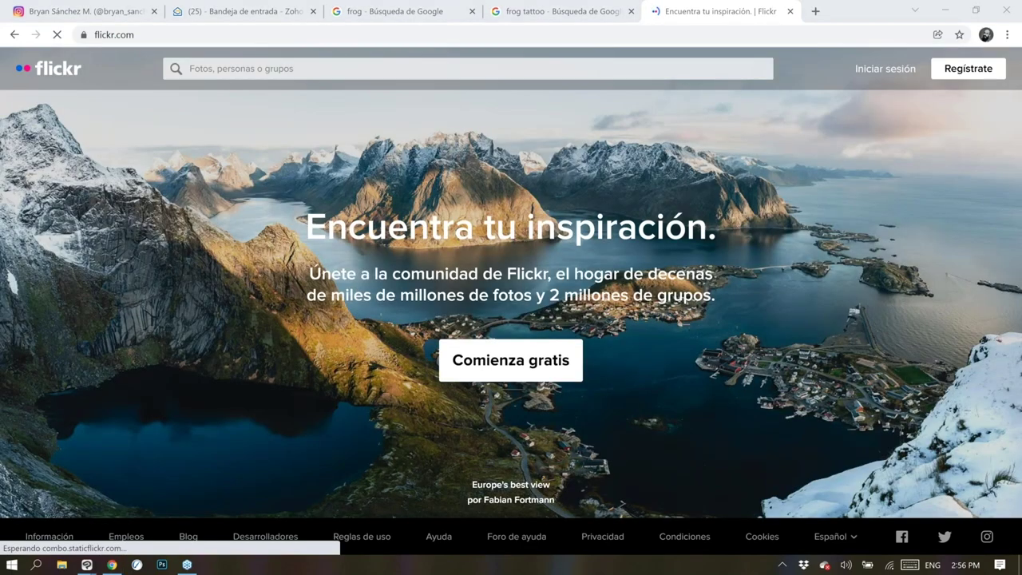
# Search Flickr for "frog" and look through the photo results for references
pyautogui.click(290, 68)
pyautogui.write('frog')
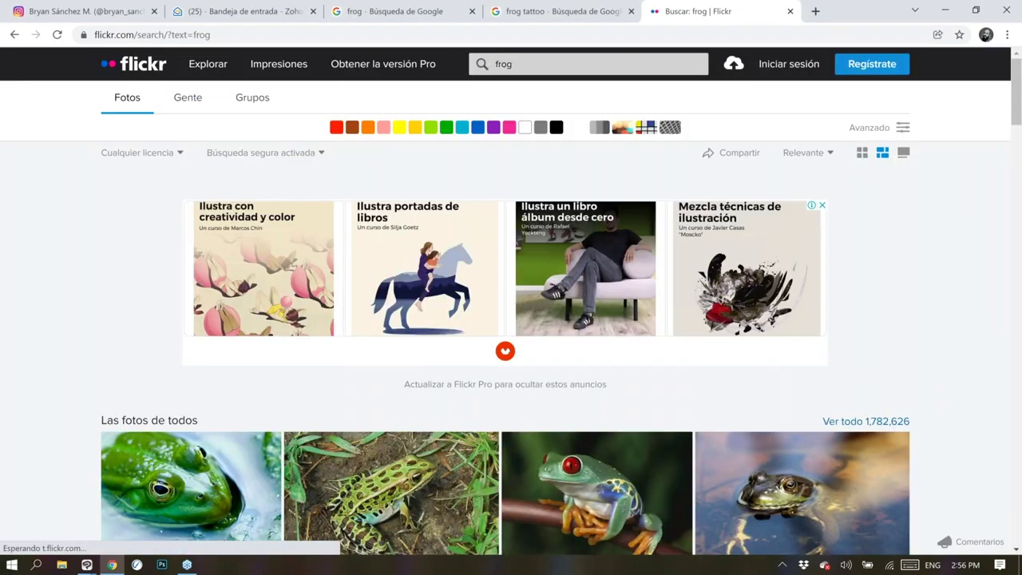
pyautogui.scroll(-1, 291, 68)
pyautogui.scroll(-3, 291, 69)
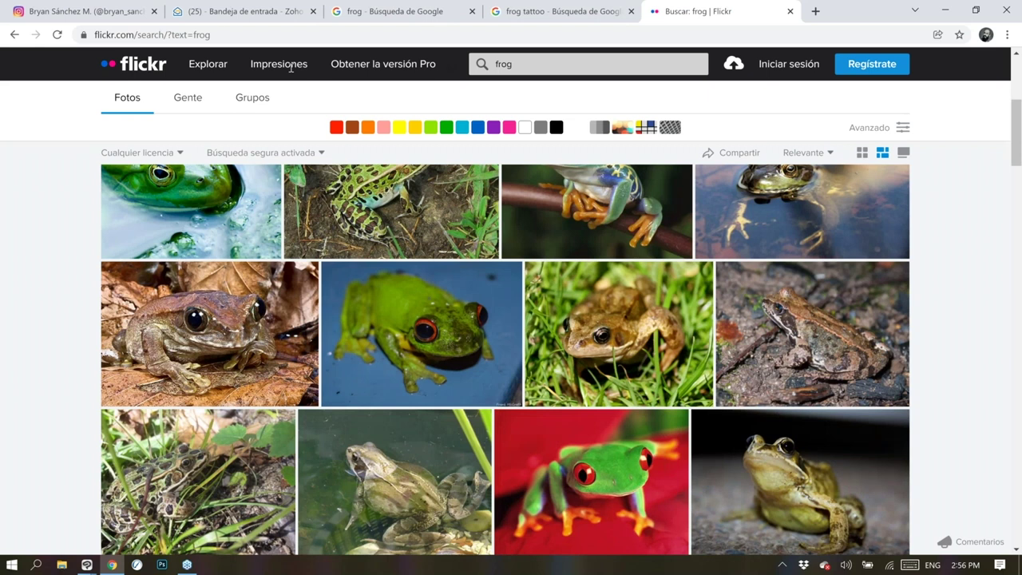
pyautogui.scroll(-3, 292, 68)
pyautogui.scroll(-4, 292, 69)
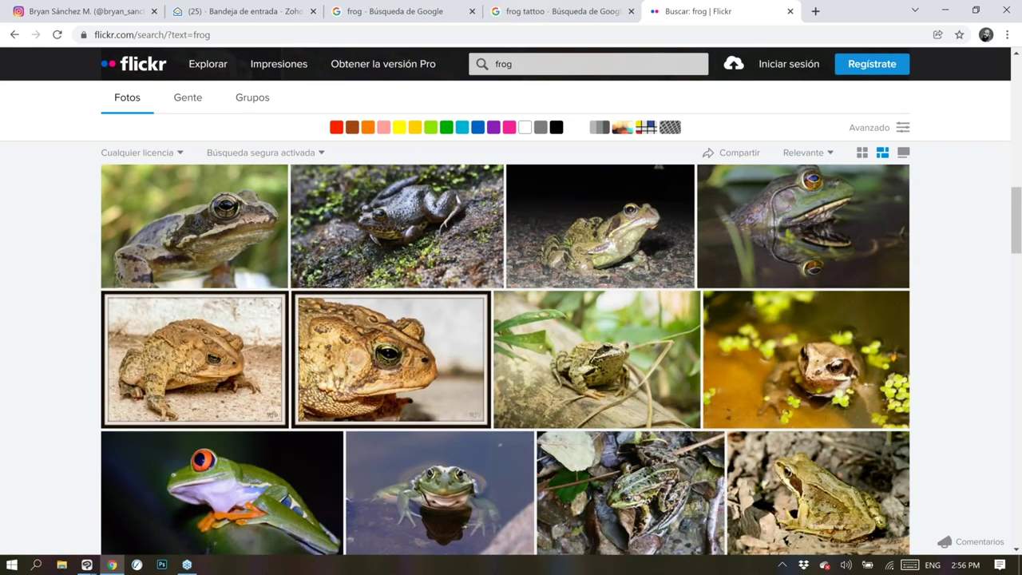
# Check the Google frog tattoo results against the Flickr frog photos and return to the arm photo in Clip Studio Paint
pyautogui.click(511, 11)
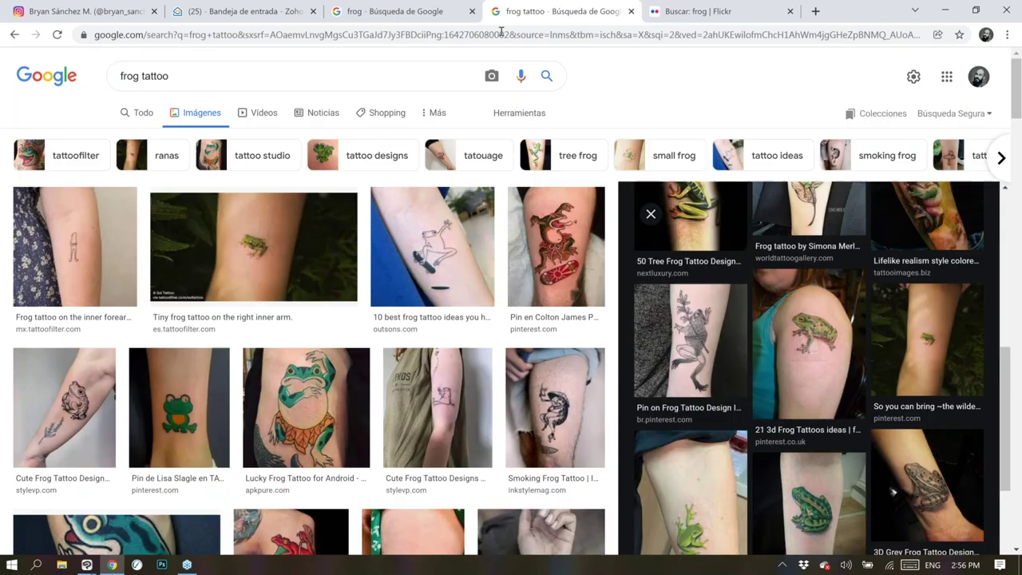
pyautogui.hotkey('ctrl', 'Tab')
pyautogui.moveTo(82, 567)
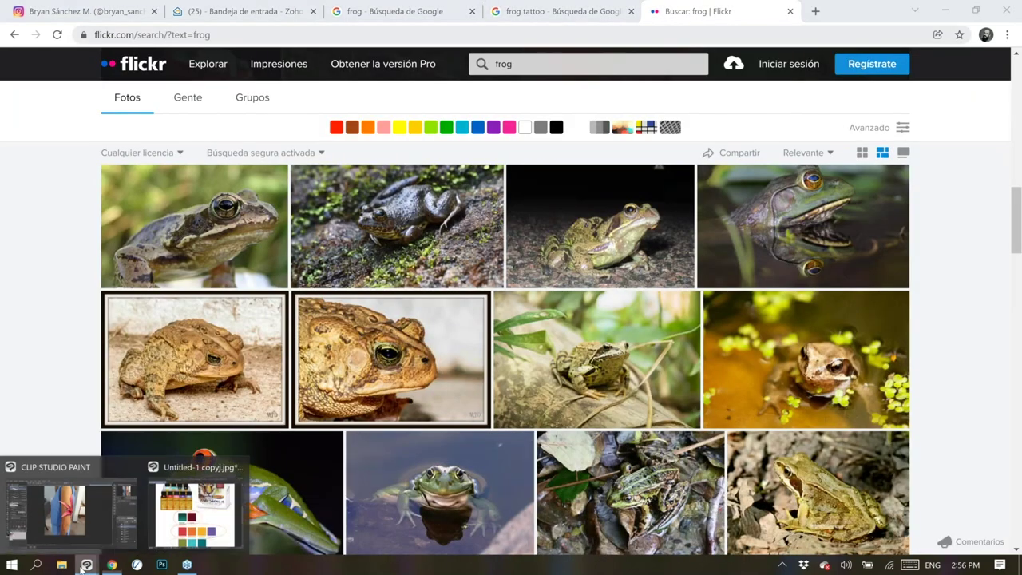
pyautogui.click(70, 510)
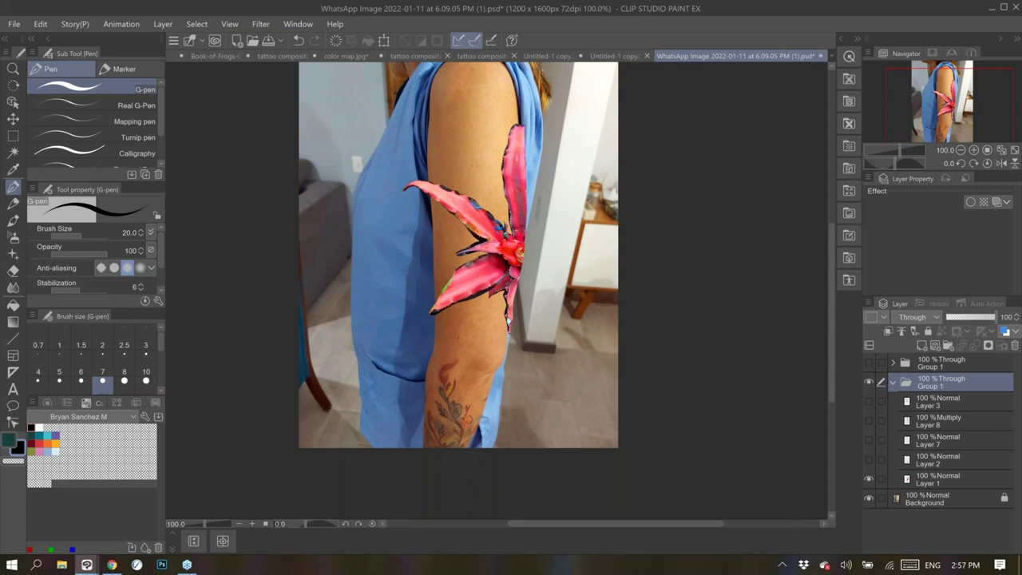
# Switch to the artist's Instagram profile in Chrome, browse back up through the posts, and view the painted silo mural post
pyautogui.click(111, 565)
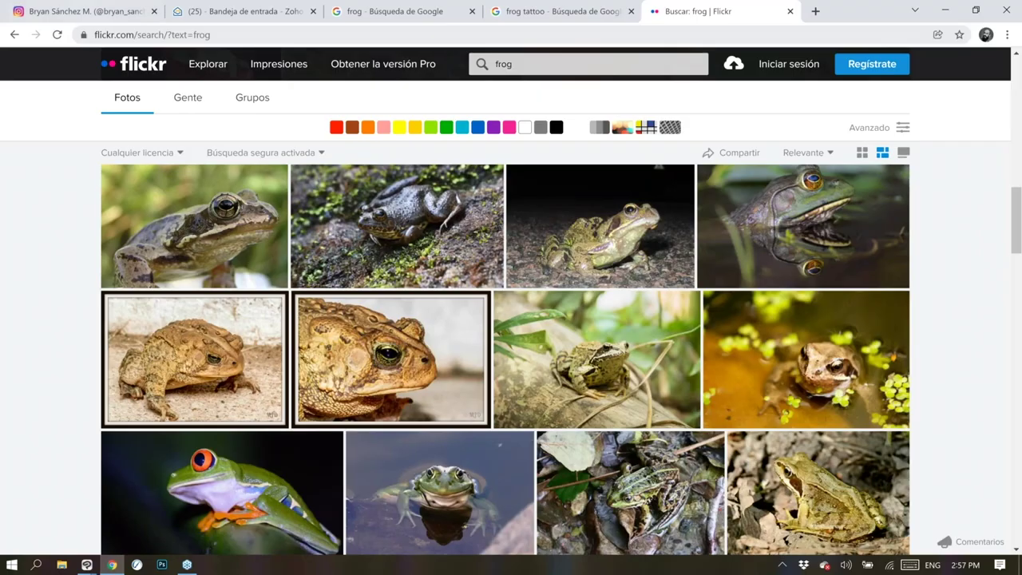
pyautogui.click(80, 11)
pyautogui.click(1001, 67)
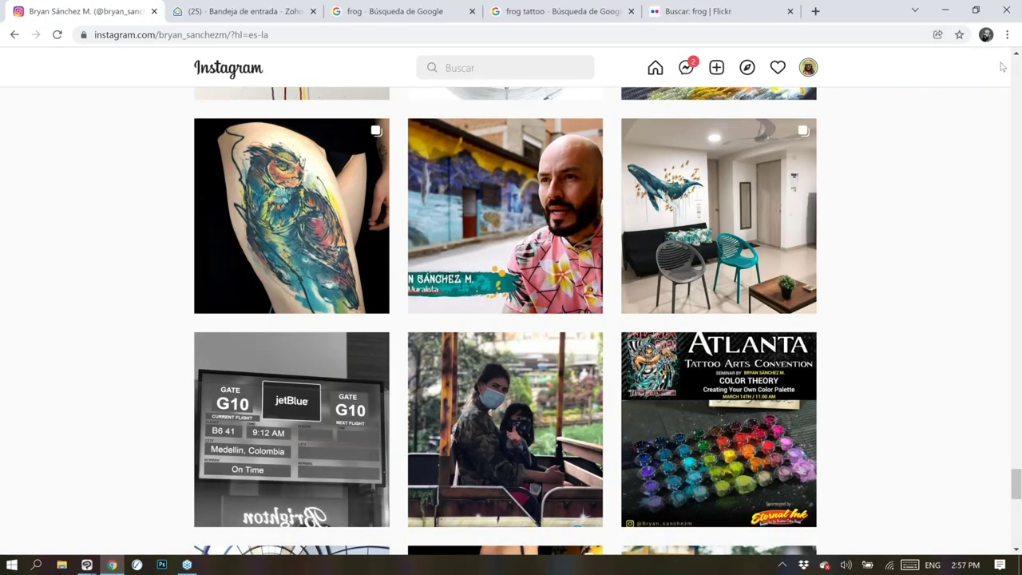
pyautogui.scroll(2, 147, 300)
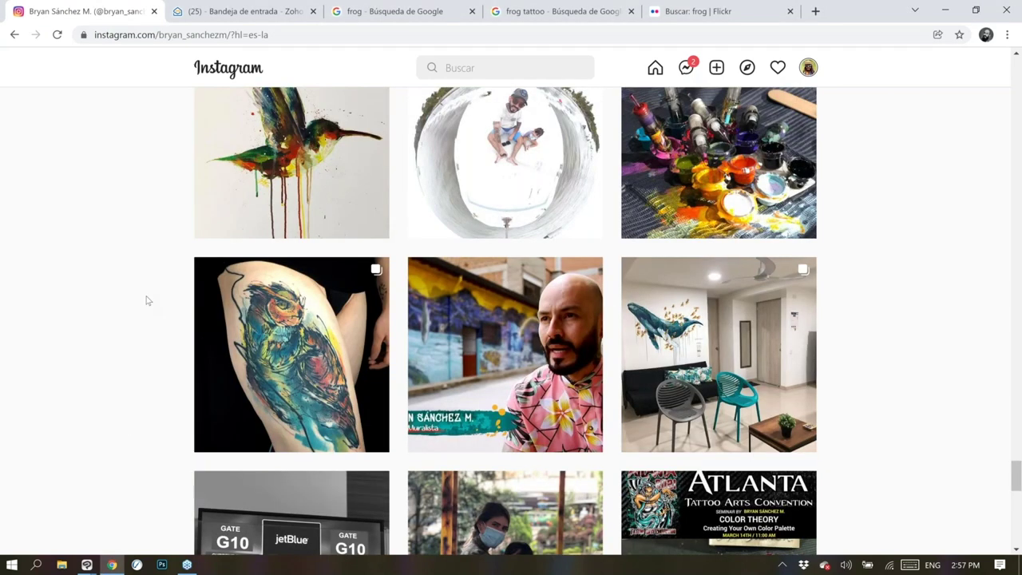
pyautogui.scroll(5, 146, 300)
pyautogui.scroll(5, 128, 252)
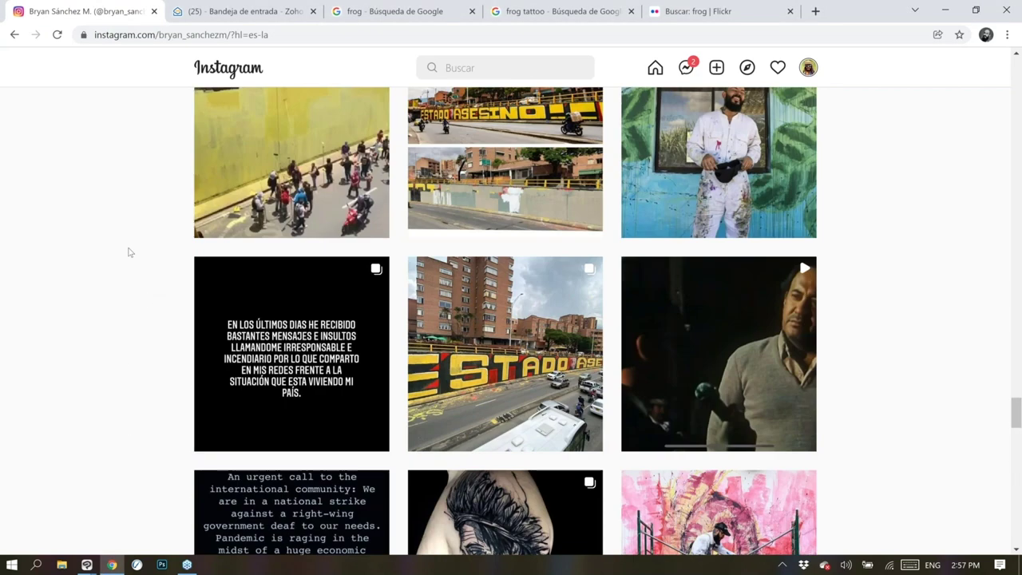
pyautogui.scroll(5, 128, 252)
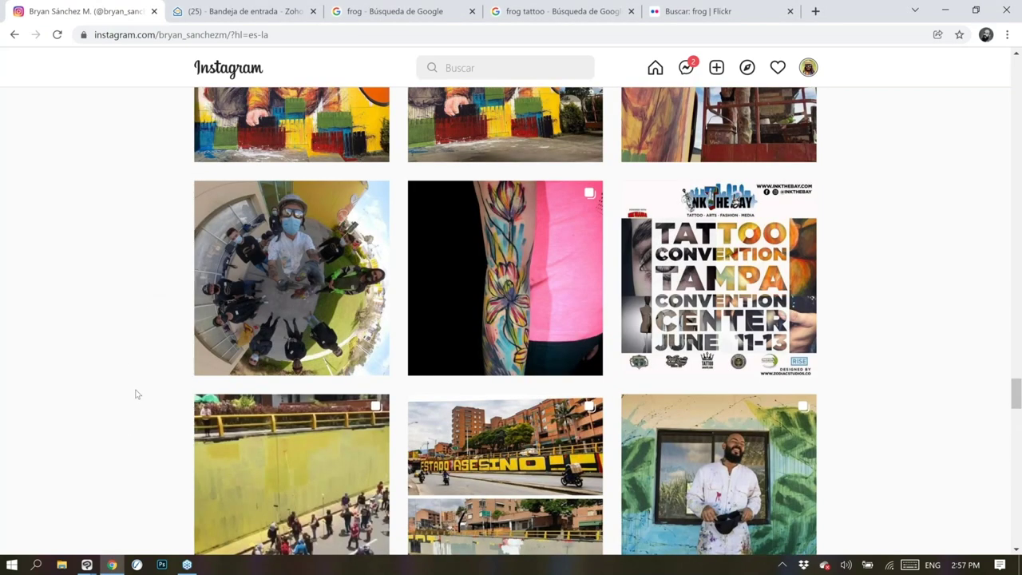
pyautogui.scroll(5, 136, 394)
pyautogui.scroll(5, 505, 319)
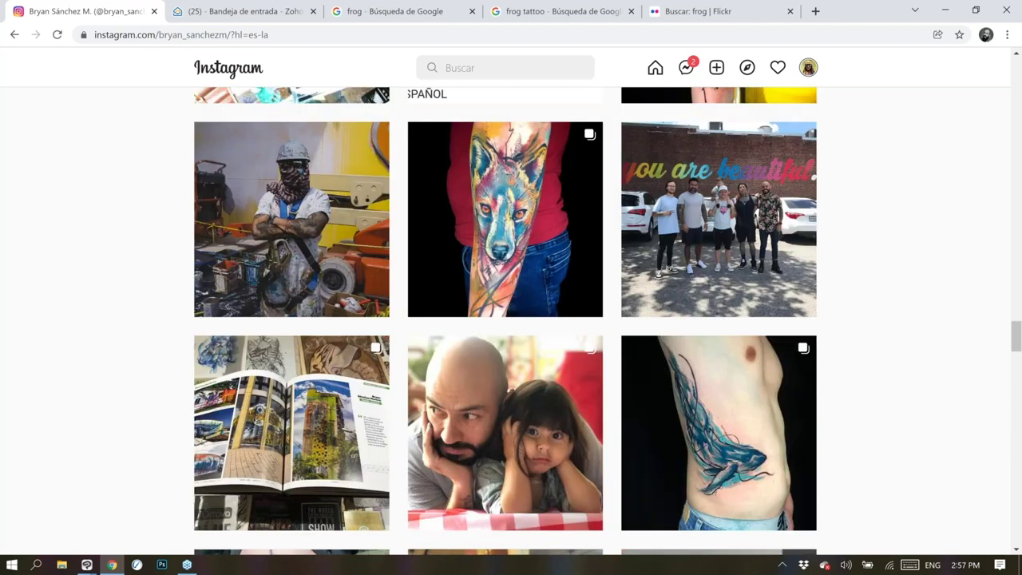
pyautogui.scroll(5, 147, 398)
pyautogui.click(684, 305)
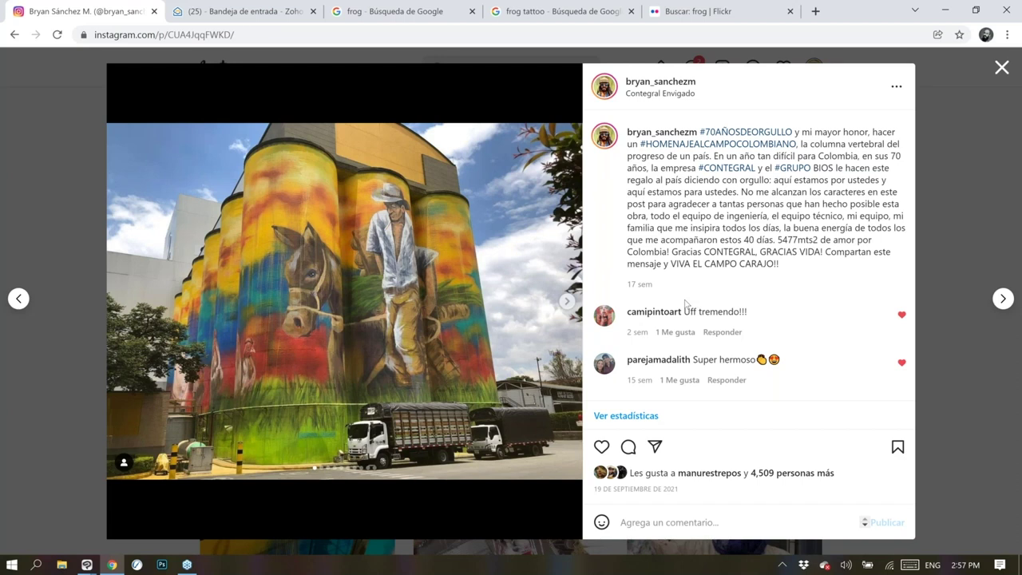
pyautogui.click(999, 65)
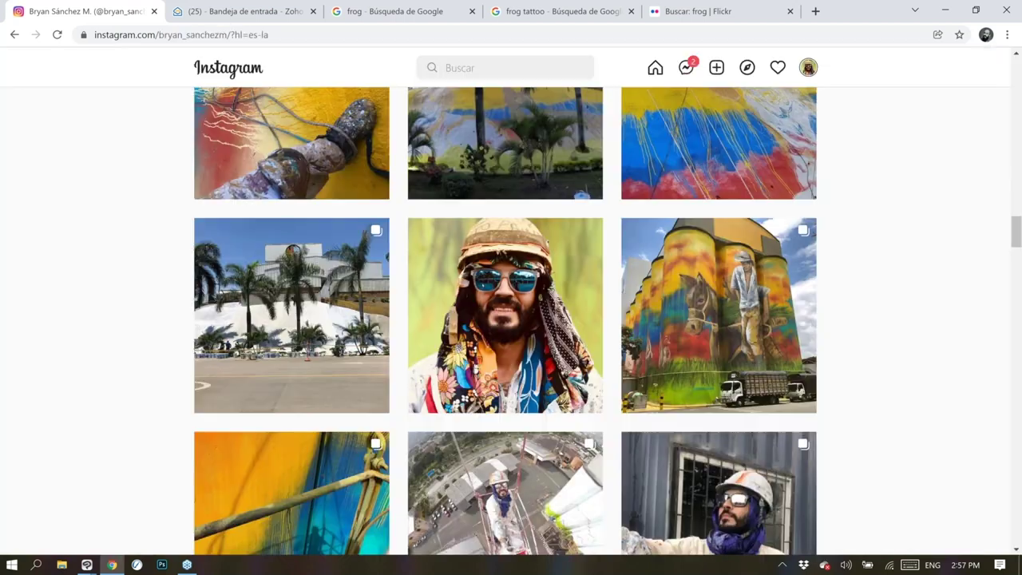
# View the mural project's posts of the plain orange tubes and the painted scale model with studies, closing each one
pyautogui.scroll(-1, 667, 395)
pyautogui.click(667, 396)
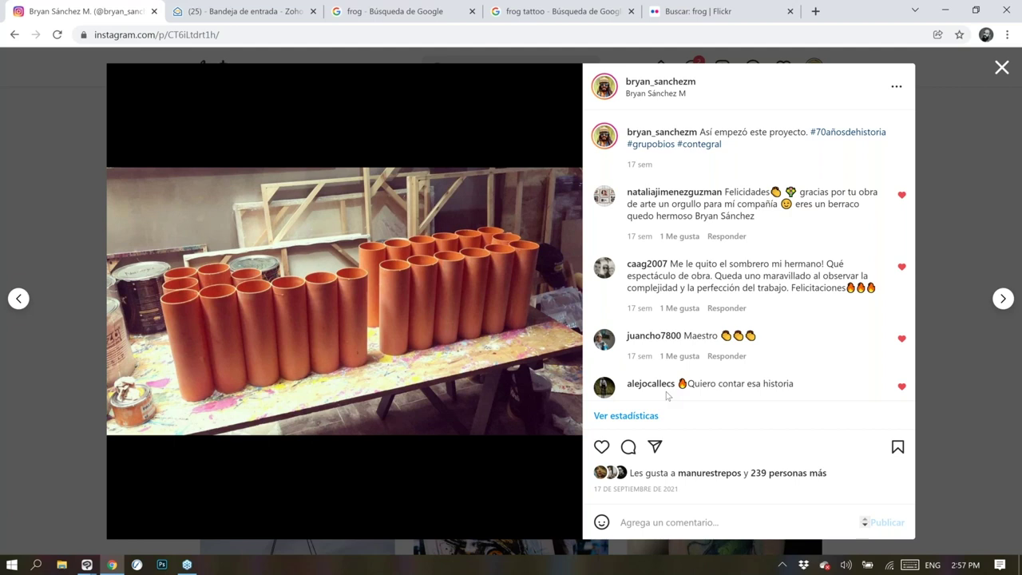
pyautogui.click(1002, 69)
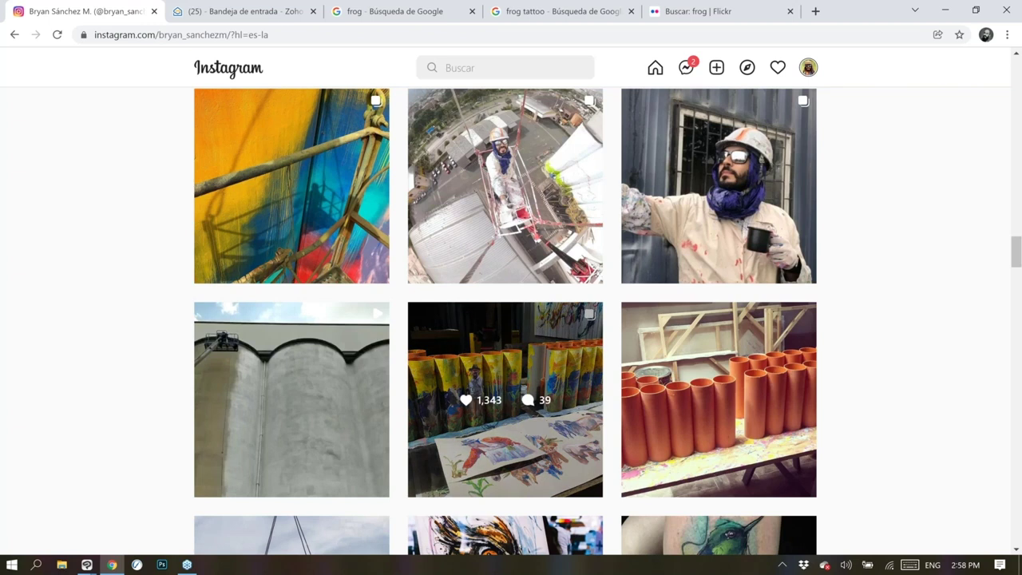
pyautogui.click(505, 399)
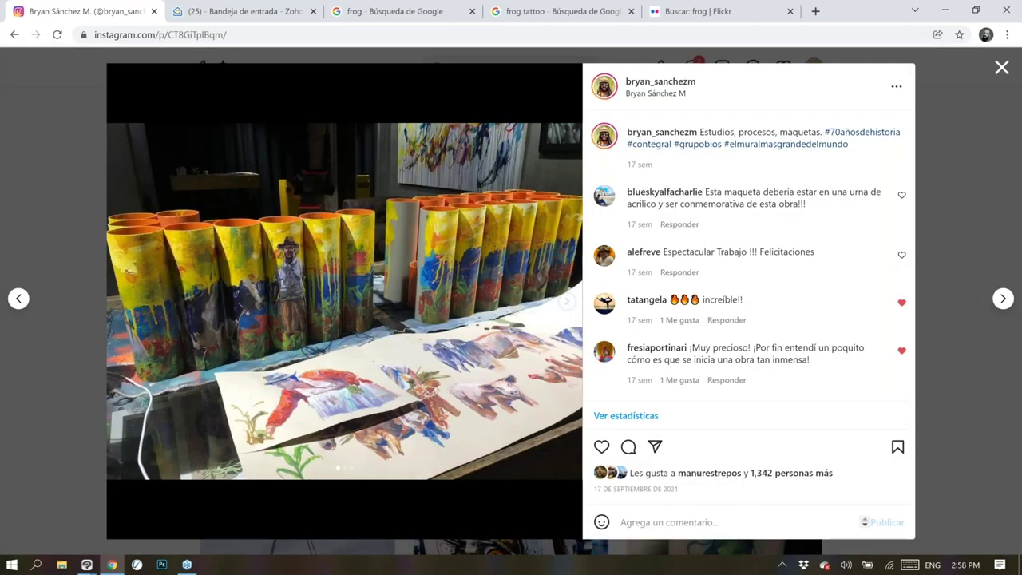
pyautogui.press('Escape')
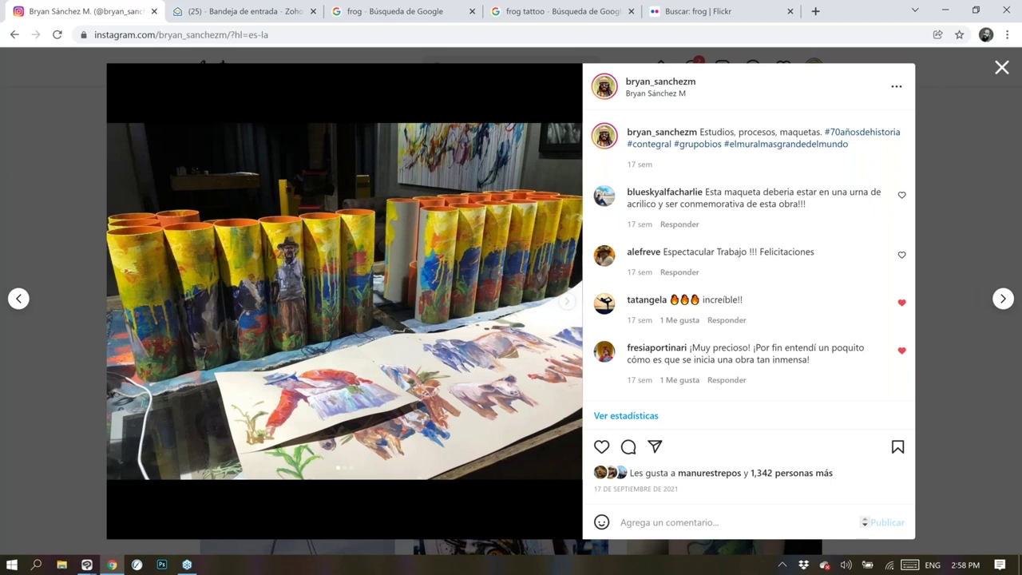
# Reopen the painted silo mural post and browse its photos, ending on the one showing the painted cows
pyautogui.scroll(1, 291, 280)
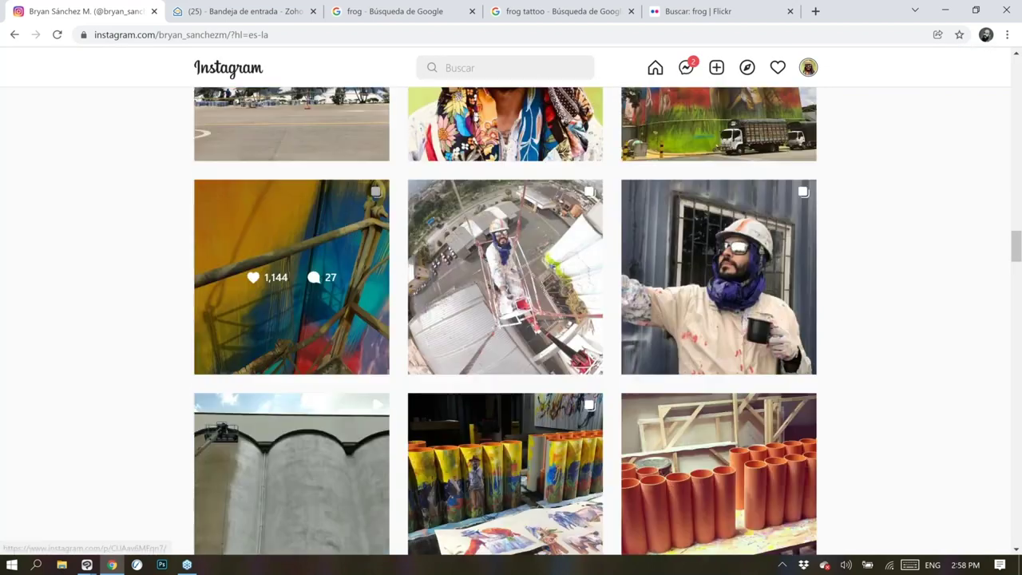
pyautogui.scroll(2, 718, 231)
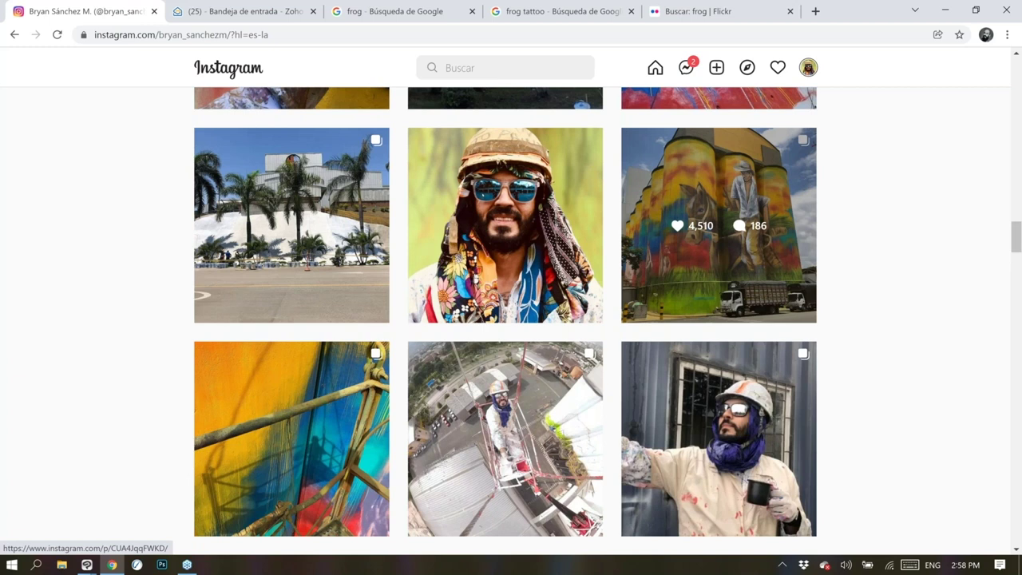
pyautogui.click(719, 232)
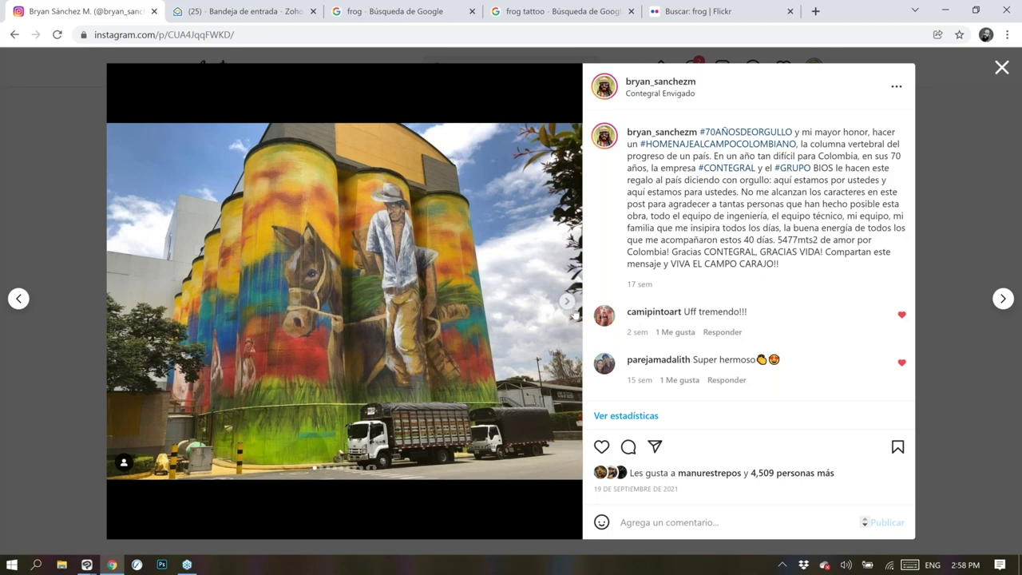
pyautogui.click(567, 301)
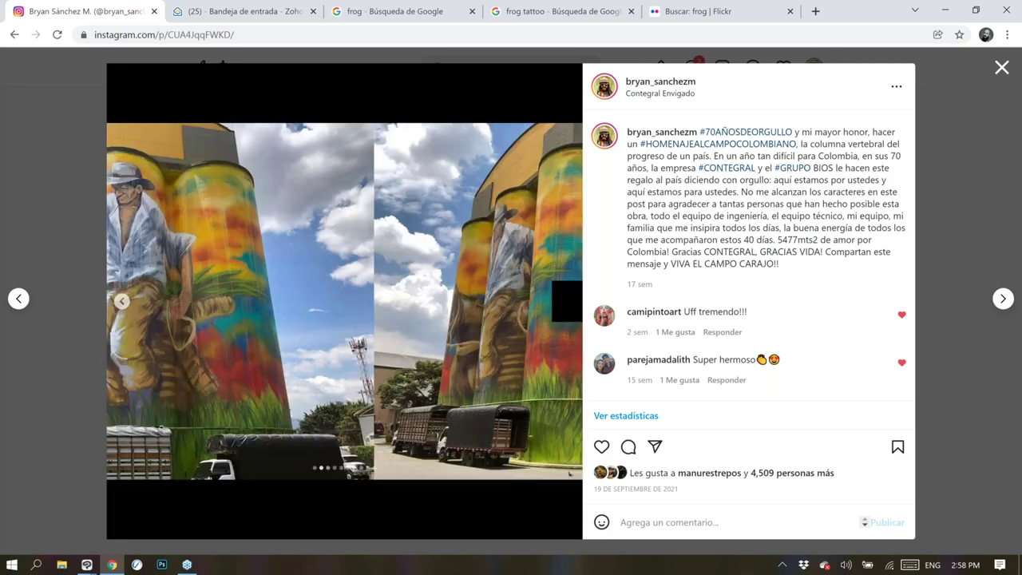
pyautogui.click(567, 301)
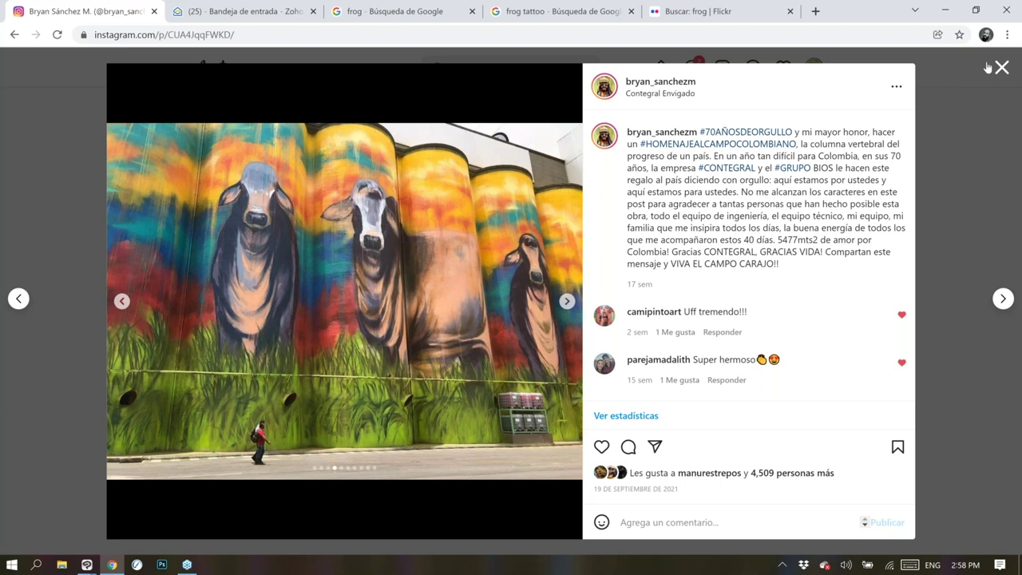
pyautogui.click(566, 301)
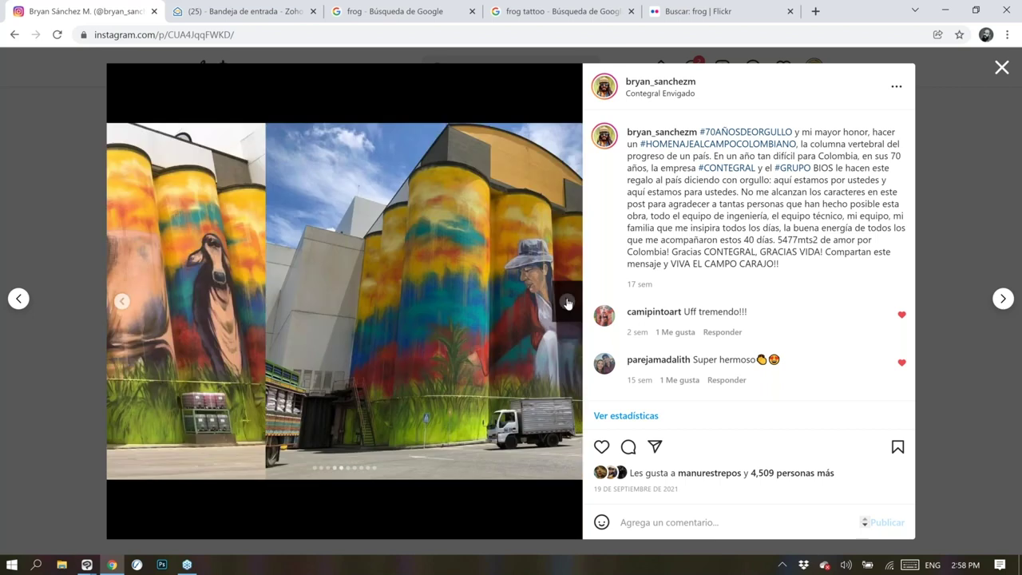
pyautogui.click(121, 301)
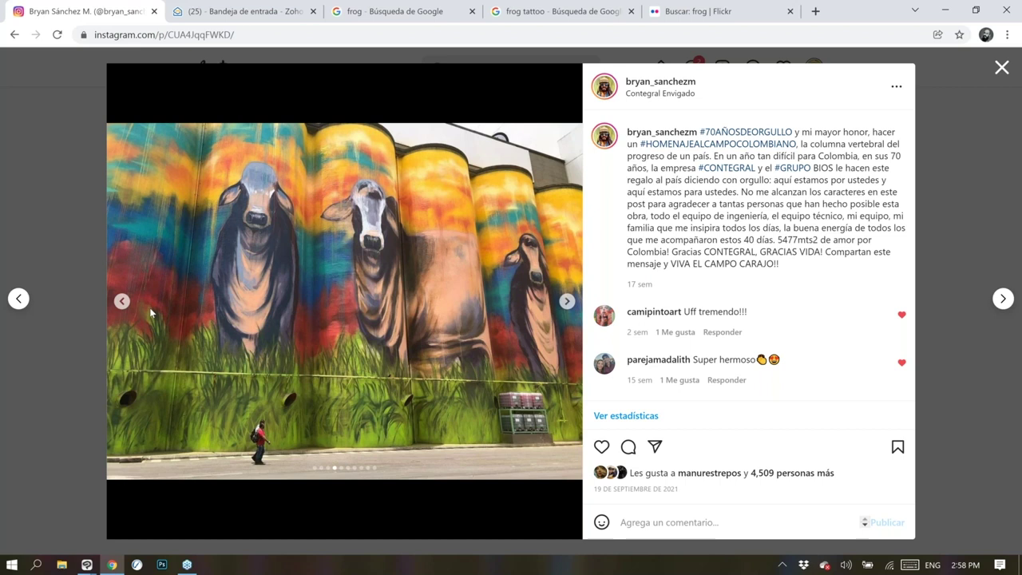
# Close the silo mural post and switch from the artist's Instagram profile in Chrome to the arm photo in Clip Studio Paint
pyautogui.click(999, 64)
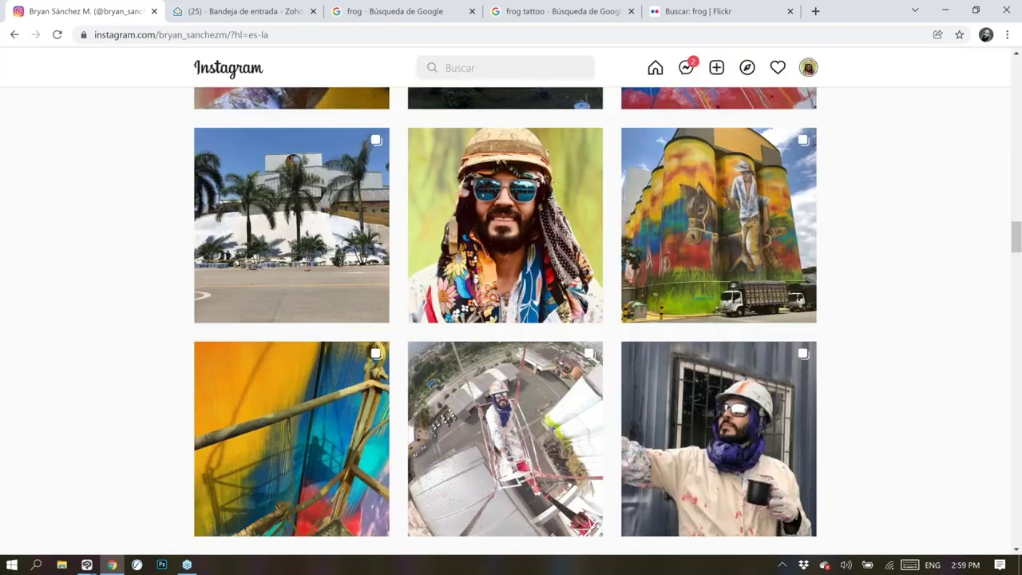
pyautogui.click(86, 564)
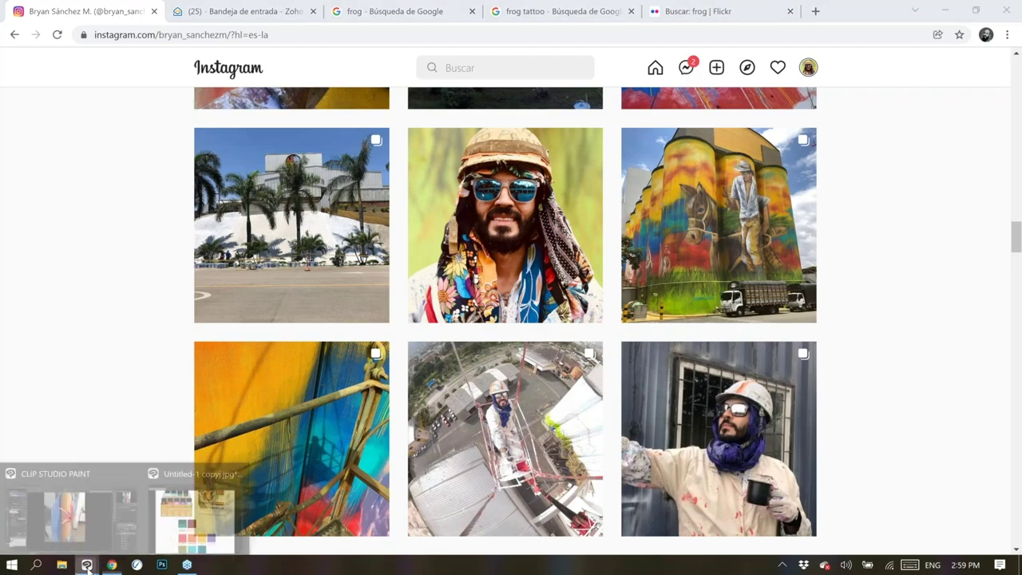
pyautogui.click(68, 511)
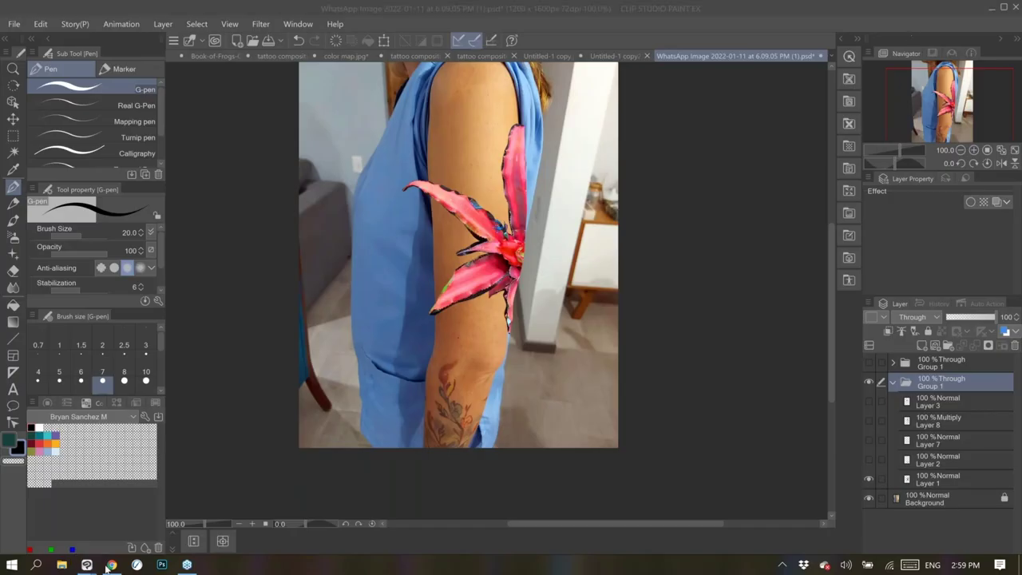
pyautogui.moveTo(114, 559)
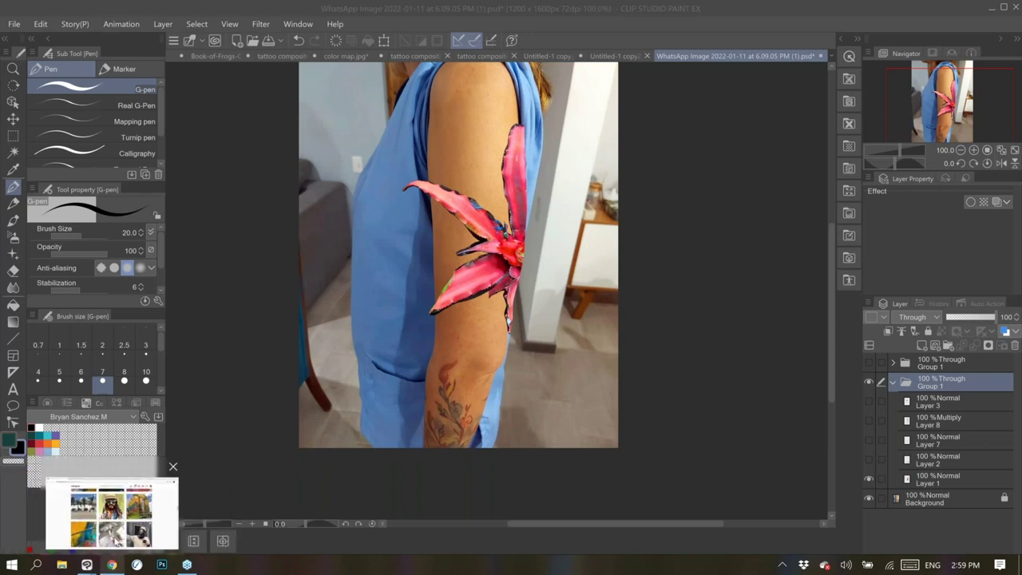
pyautogui.click(86, 565)
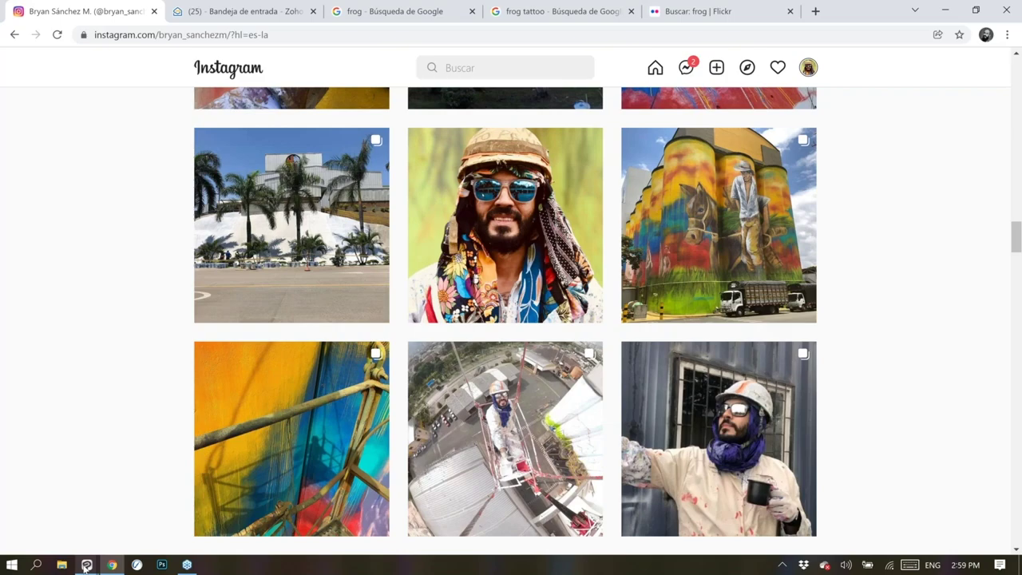
pyautogui.click(86, 565)
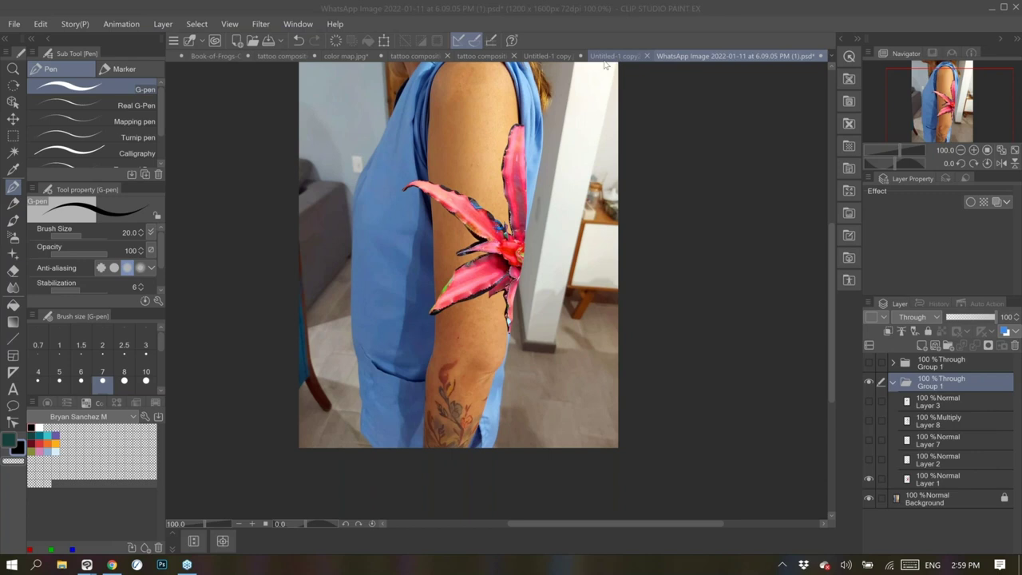
# Show the "I PROUDLY USE" brand list in tattoo composition copyHH.jpg, checking the arm photo in between
pyautogui.click(479, 56)
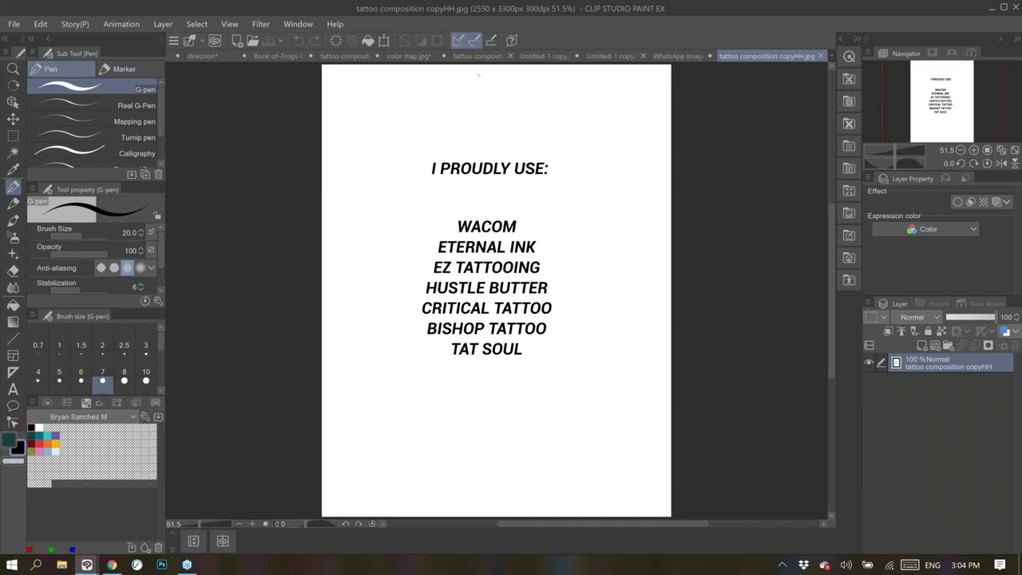
pyautogui.click(672, 56)
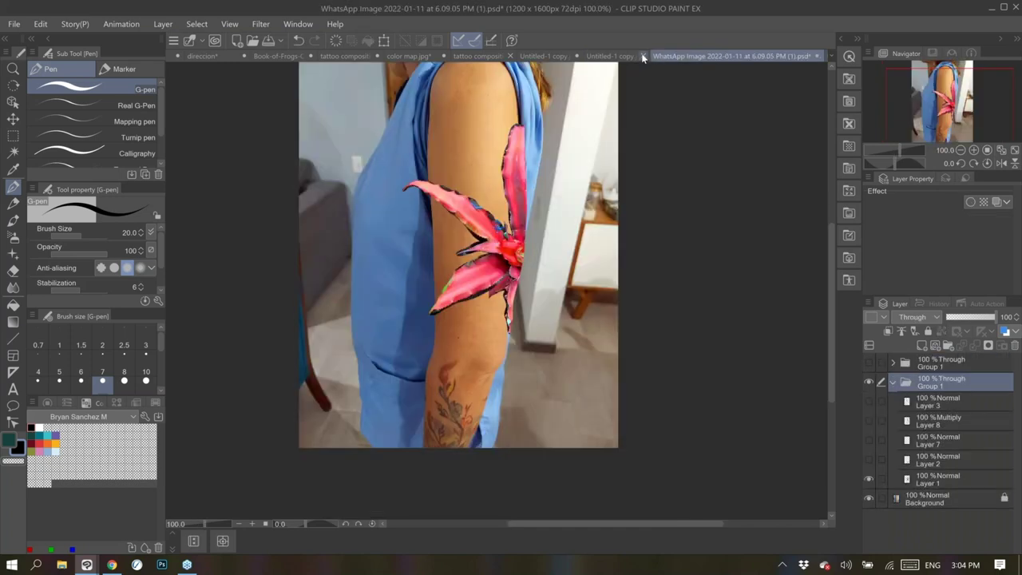
pyautogui.click(785, 56)
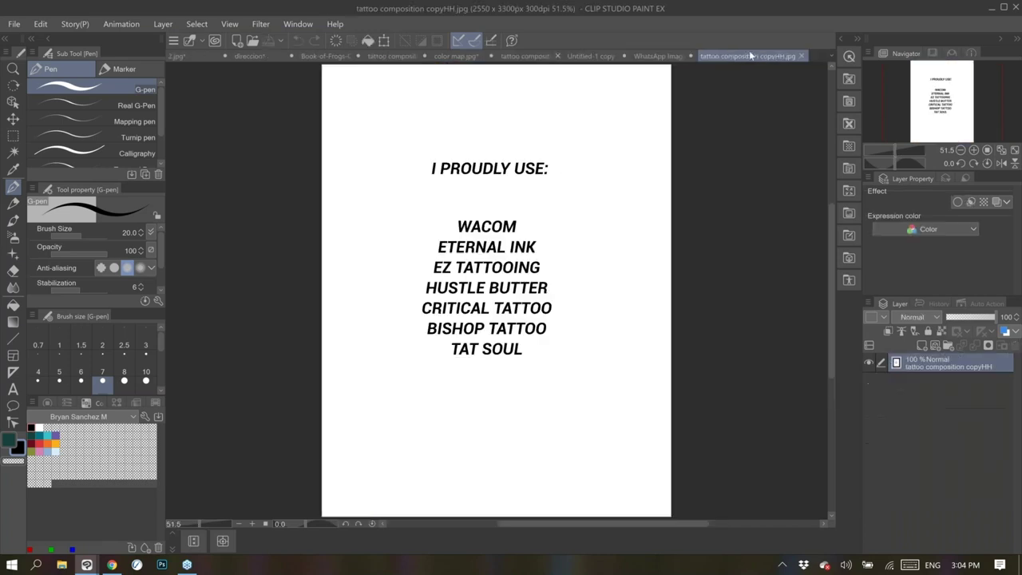
# Go through the other open documents and show the "THANK YOU!!!" contact page in tattoo composition copy1.jpg
pyautogui.click(646, 56)
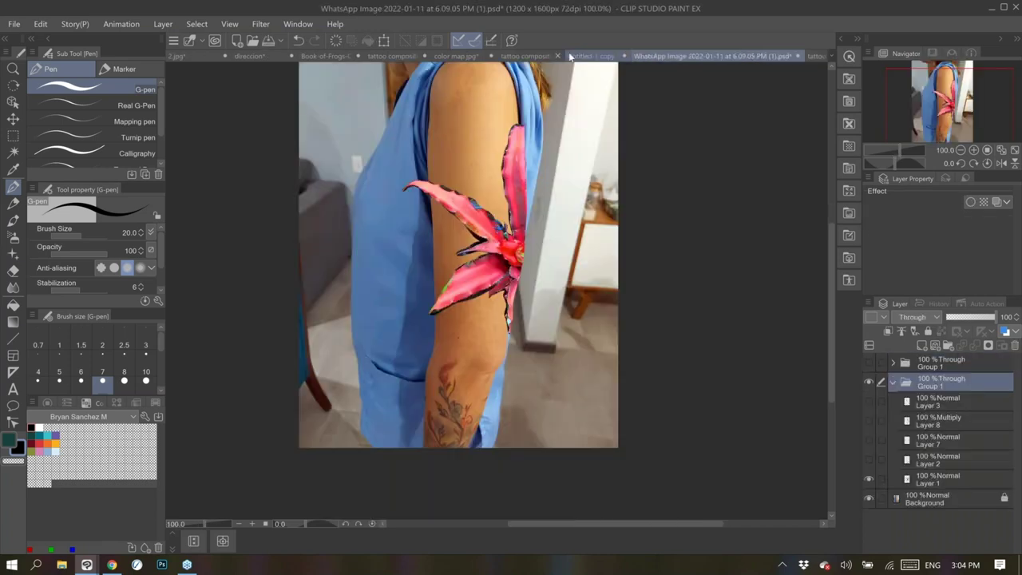
pyautogui.click(591, 56)
pyautogui.click(547, 56)
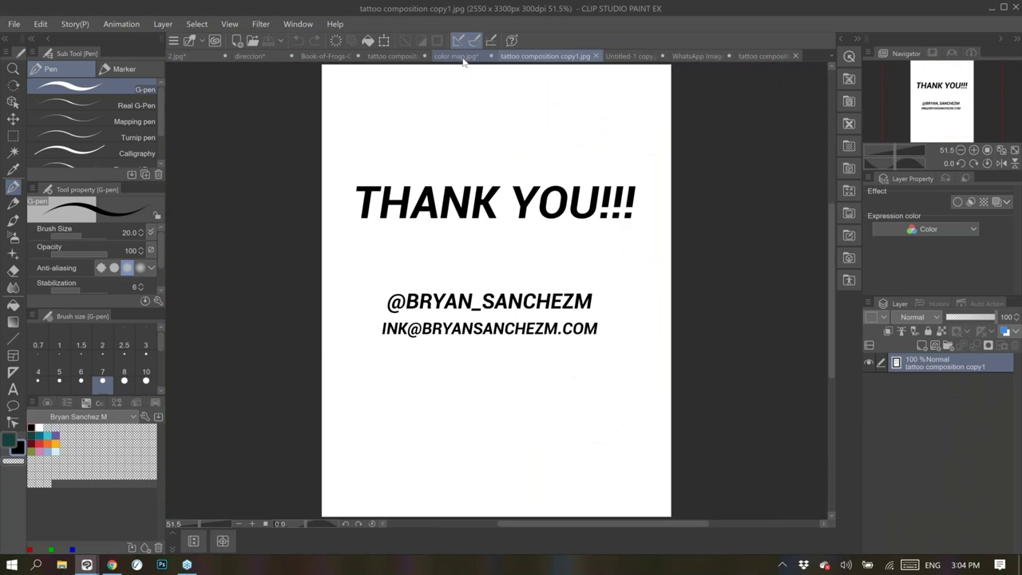
pyautogui.click(464, 61)
pyautogui.click(515, 59)
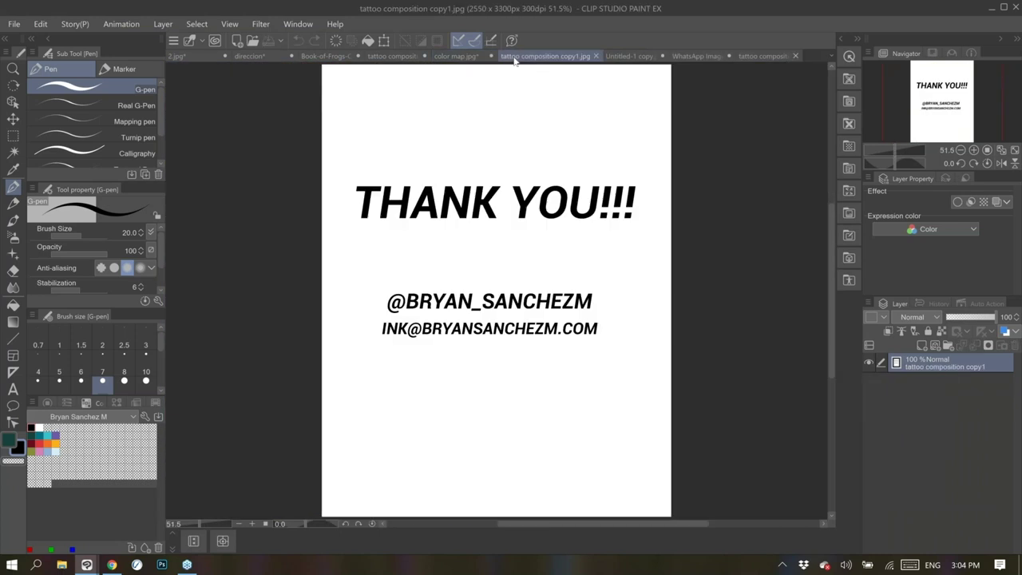